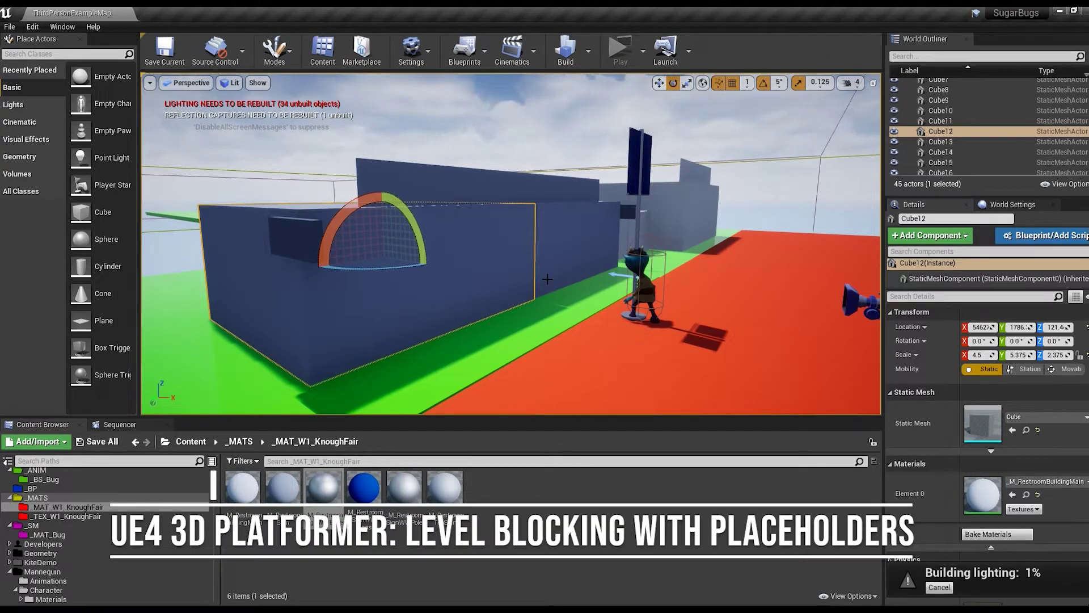
# Place a Cone at the character's feet and scale it to 0.28 × 0.28 × 0.35
pyautogui.scroll(5, 547, 279)
pyautogui.moveTo(81, 294); pyautogui.dragTo(515, 305)
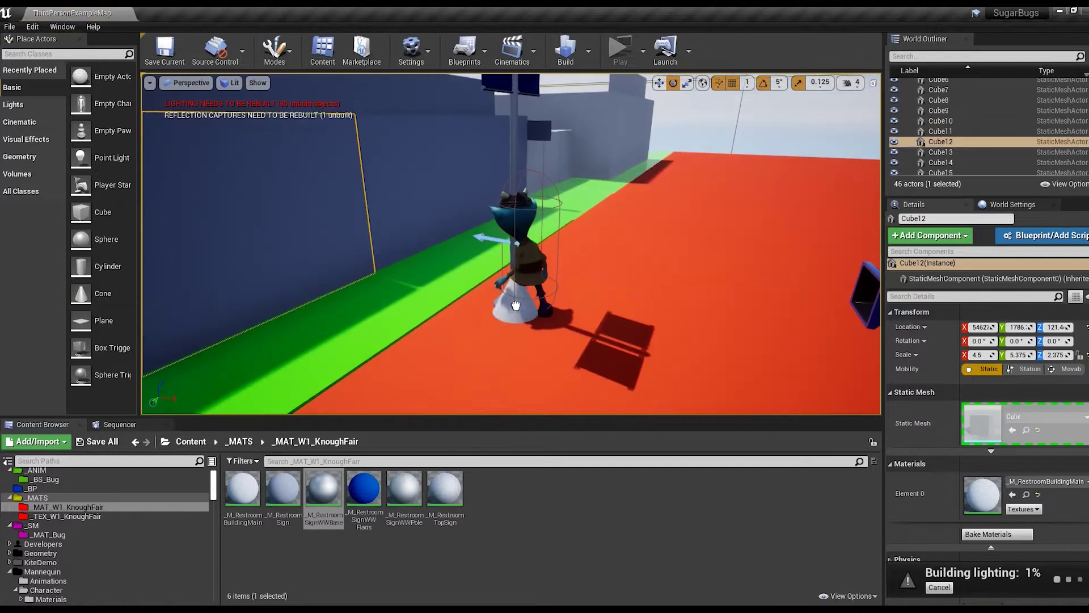
pyautogui.hotkey('alt', 'j')
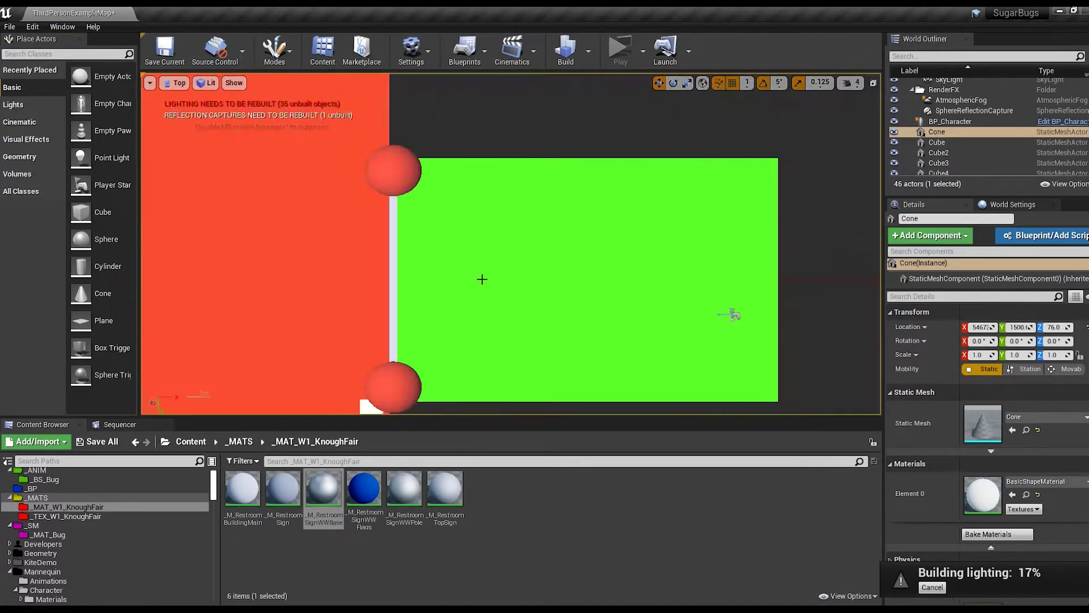
pyautogui.press('f')
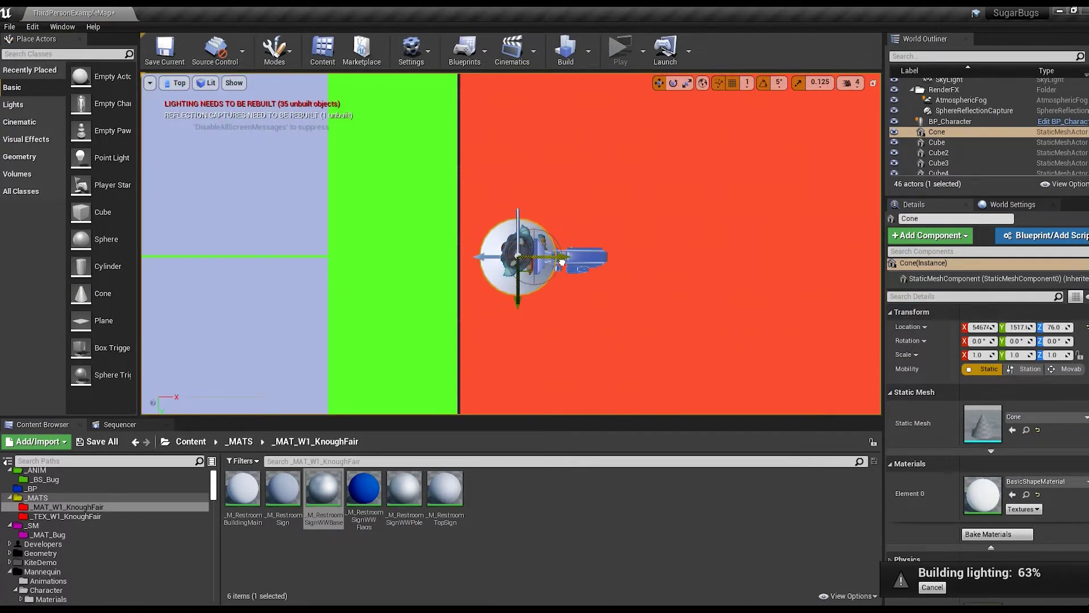
pyautogui.write('0.1')
pyautogui.press('Tab')
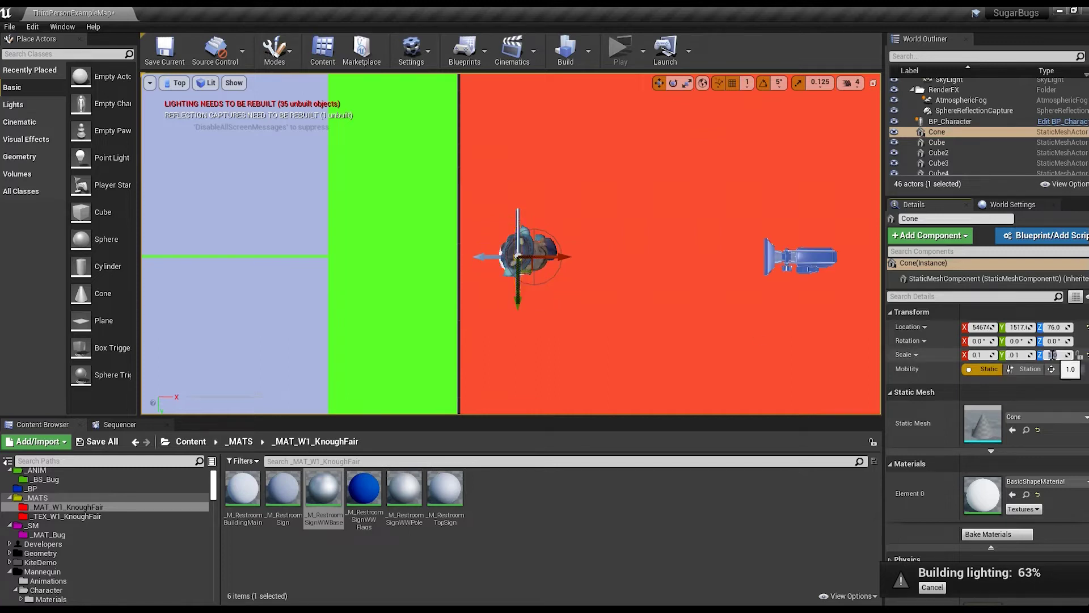
pyautogui.press('Return')
pyautogui.hotkey('alt', 'g')
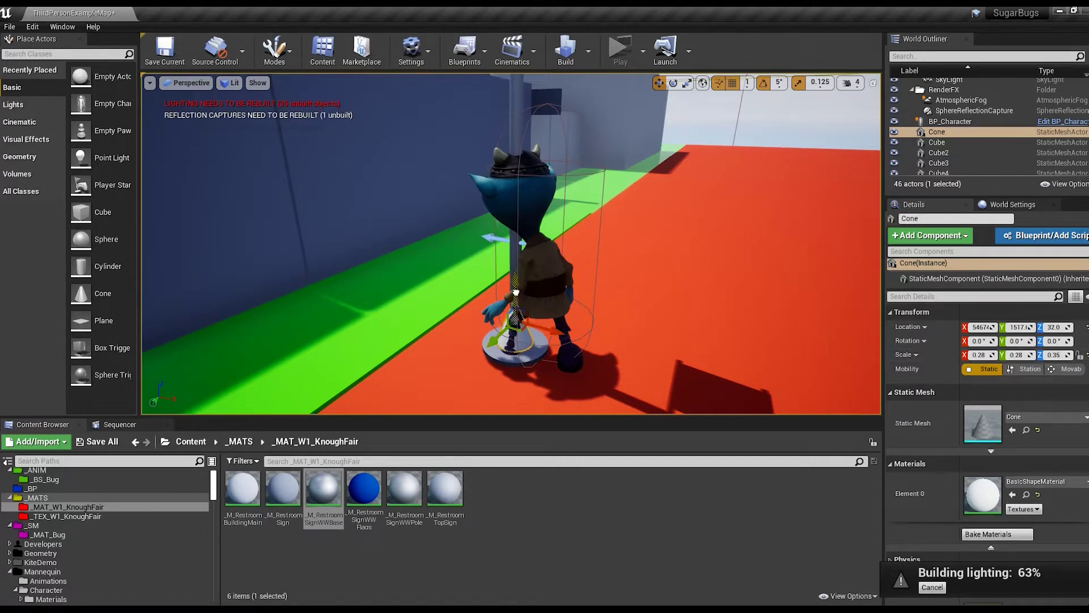
# Duplicate the sign base material as _M_ATM_Base
pyautogui.click(624, 340)
pyautogui.scroll(-10, 517, 287)
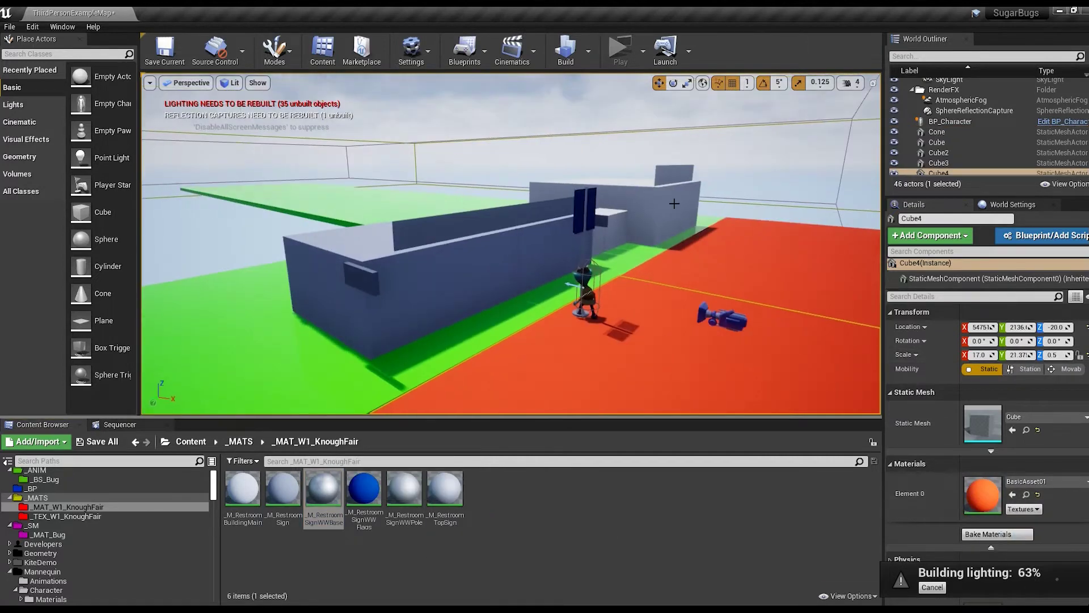
pyautogui.click(643, 51)
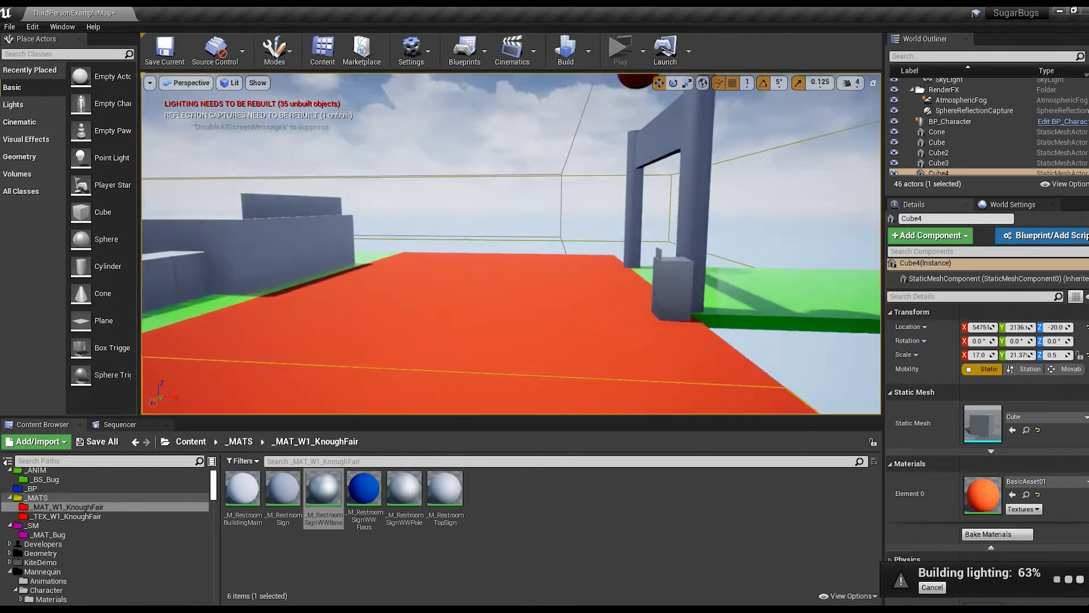
pyautogui.click(467, 284)
pyautogui.hotkey('ctrl', 'w')
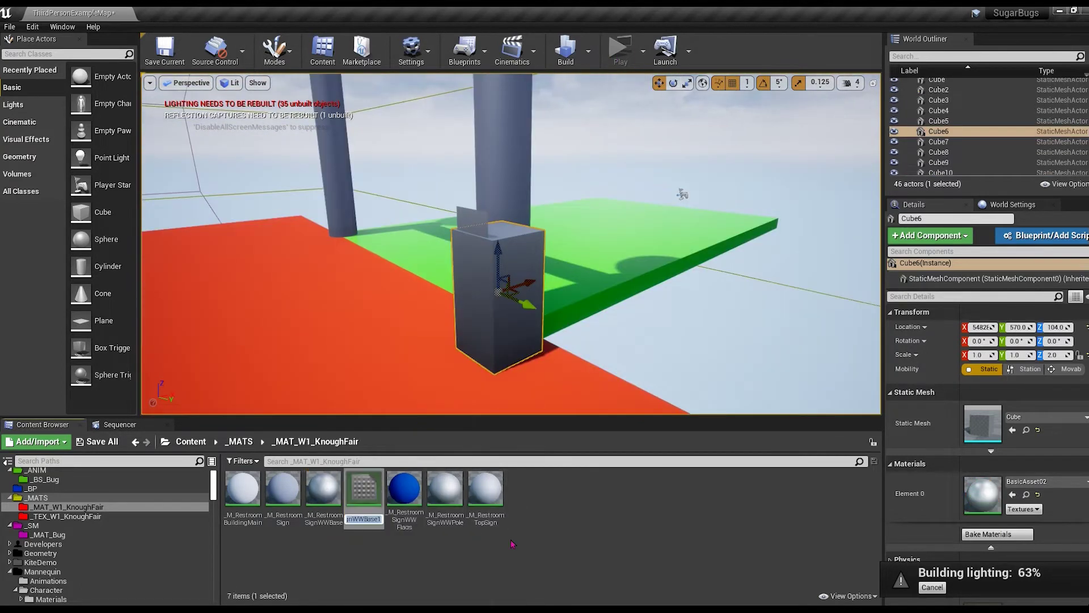
pyautogui.write('_M_ATM_Base')
pyautogui.press('Return')
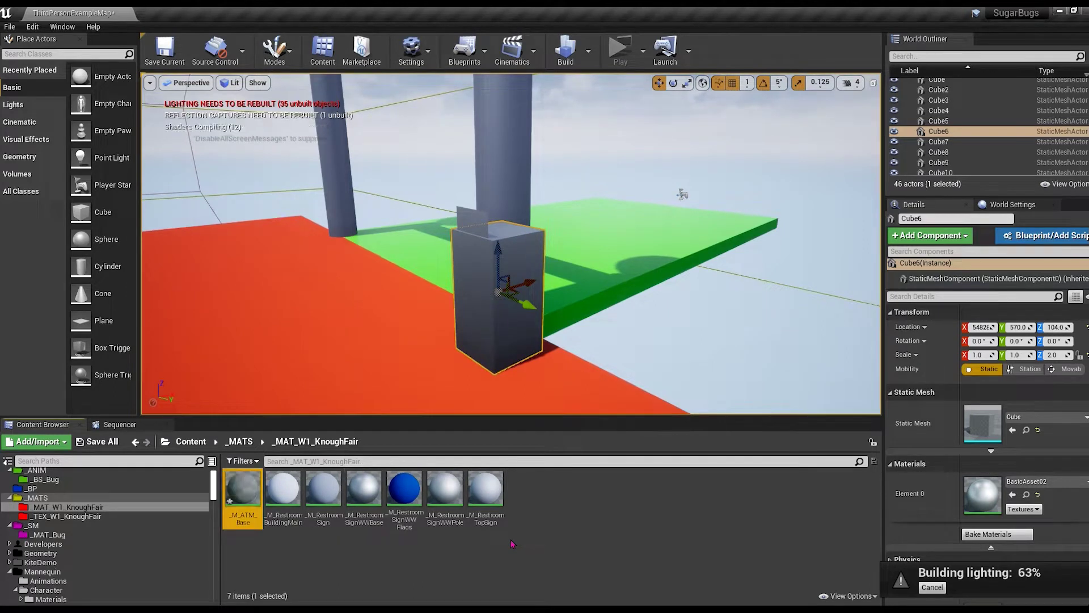
# Set _M_ATM_Base to Metallic 0 and Specular 0.7, and adjust its Roughness
pyautogui.doubleClick(243, 488)
pyautogui.click(86, 392)
pyautogui.write('0')
pyautogui.click(309, 344)
pyautogui.write('0.7')
pyautogui.click(312, 400)
pyautogui.click(84, 391)
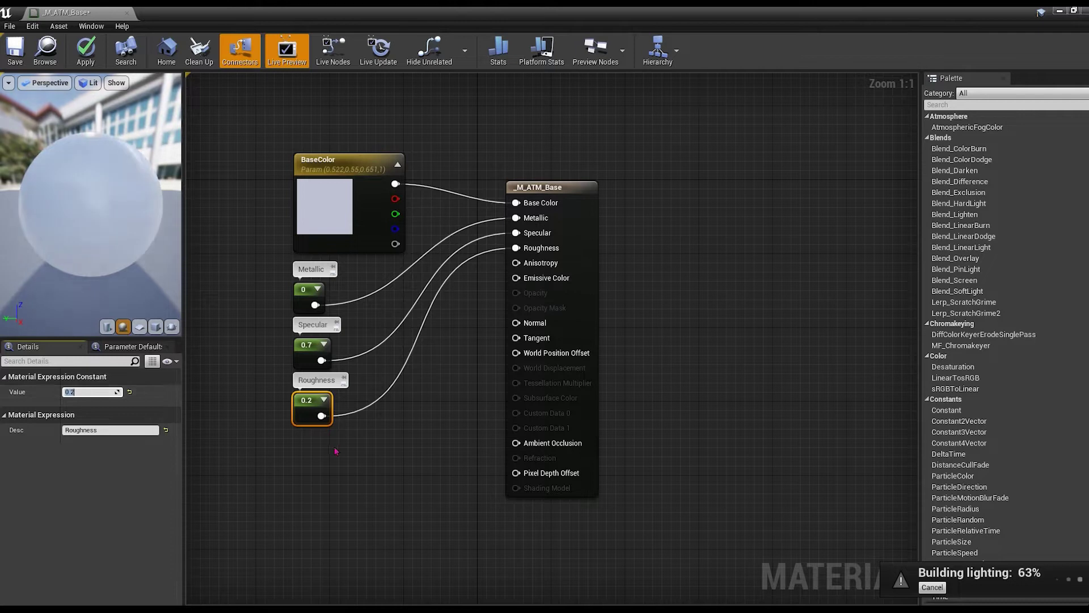
# Darken the _M_ATM_Base base colour to grey and save the material
pyautogui.click(324, 165)
pyautogui.click(91, 430)
pyautogui.moveTo(300, 366); pyautogui.dragTo(301, 400)
pyautogui.click(298, 575)
pyautogui.click(13, 57)
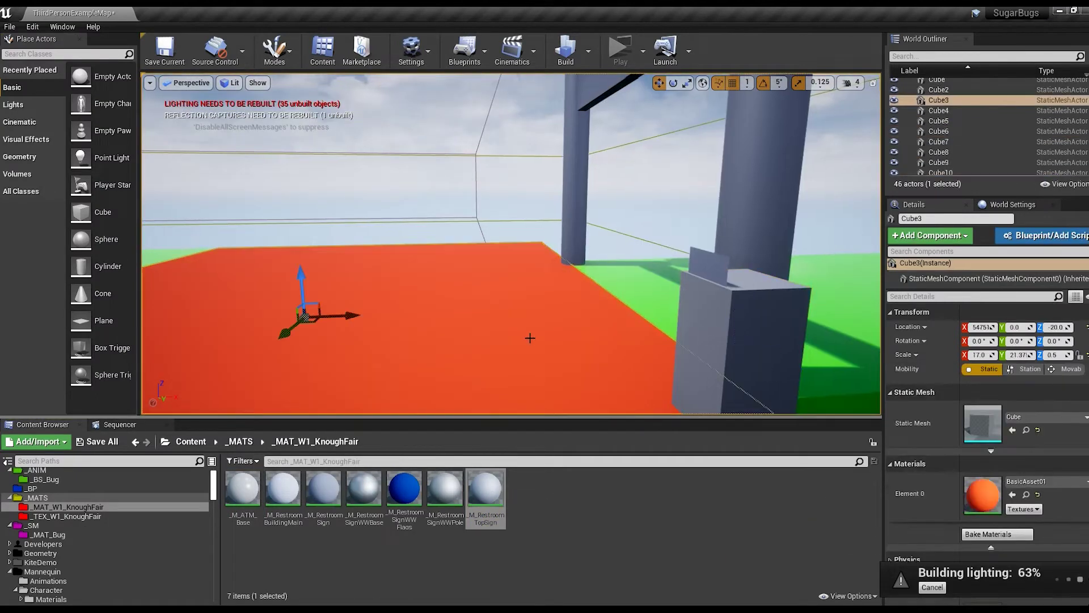
# Duplicate the TopSign material as _M_Ground_DirtPath
pyautogui.click(494, 488)
pyautogui.hotkey('ctrl', 'w')
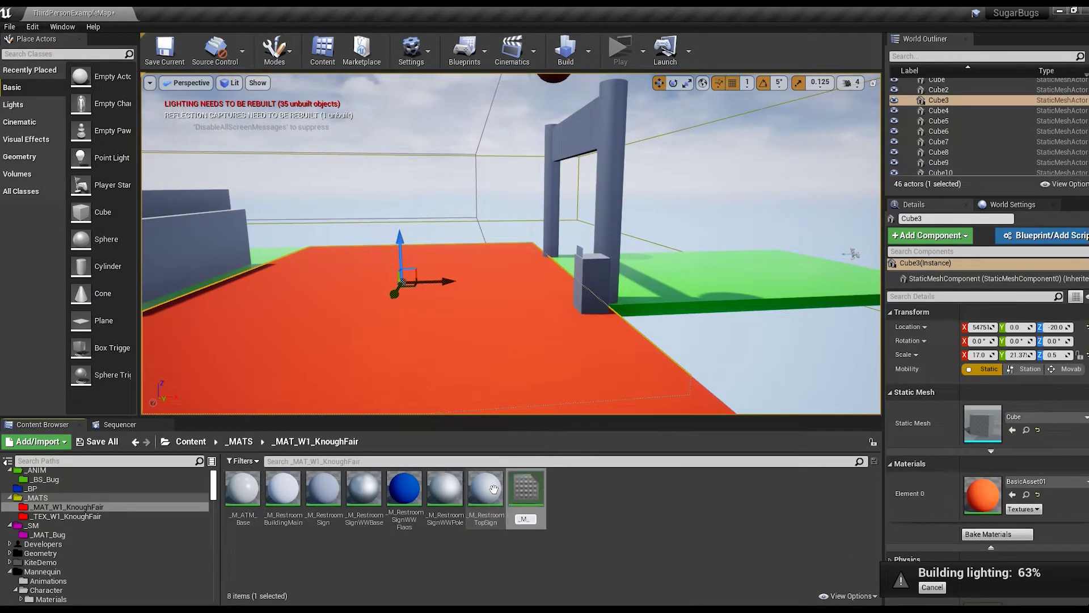
pyautogui.write('Ground_DirtPath')
pyautogui.press('Return')
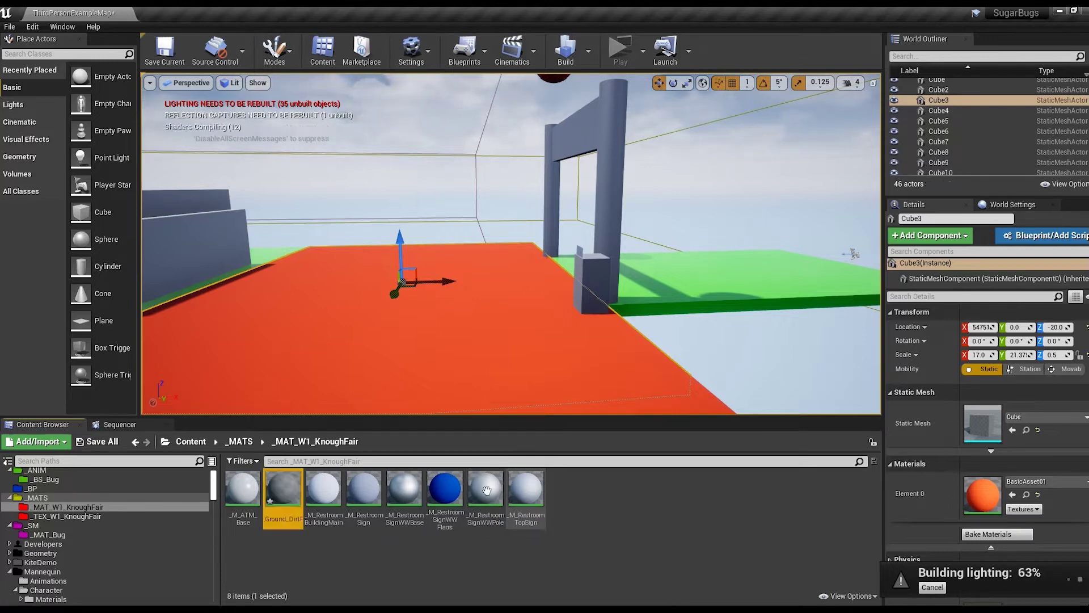
# Give _M_Ground_DirtPath a beige base colour and adjust its Specular
pyautogui.doubleClick(282, 488)
pyautogui.click(307, 352)
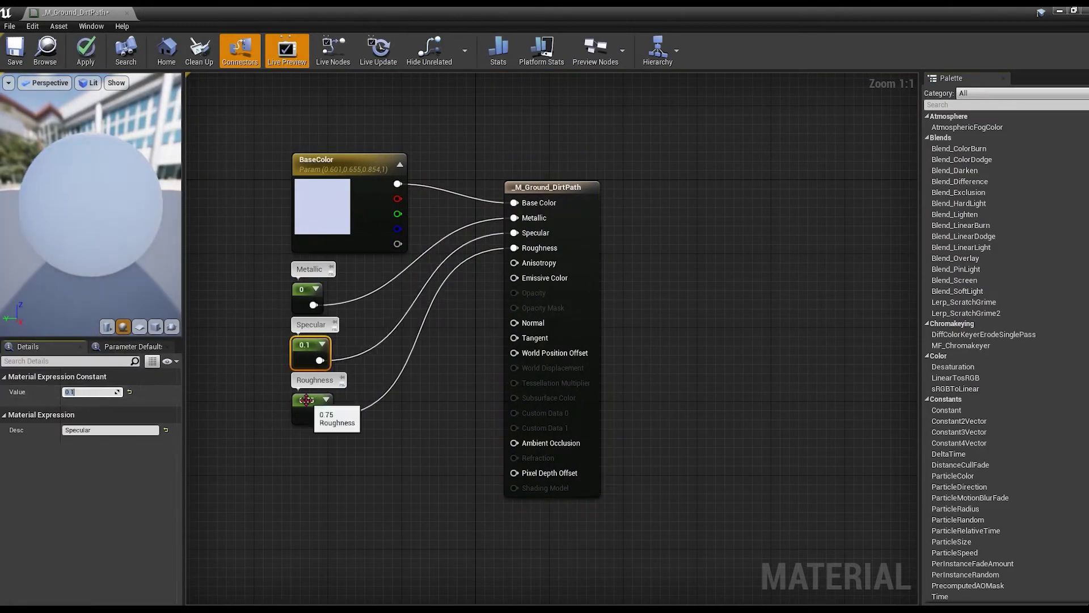
pyautogui.doubleClick(322, 205)
pyautogui.click(180, 402)
pyautogui.moveTo(262, 340); pyautogui.dragTo(272, 385)
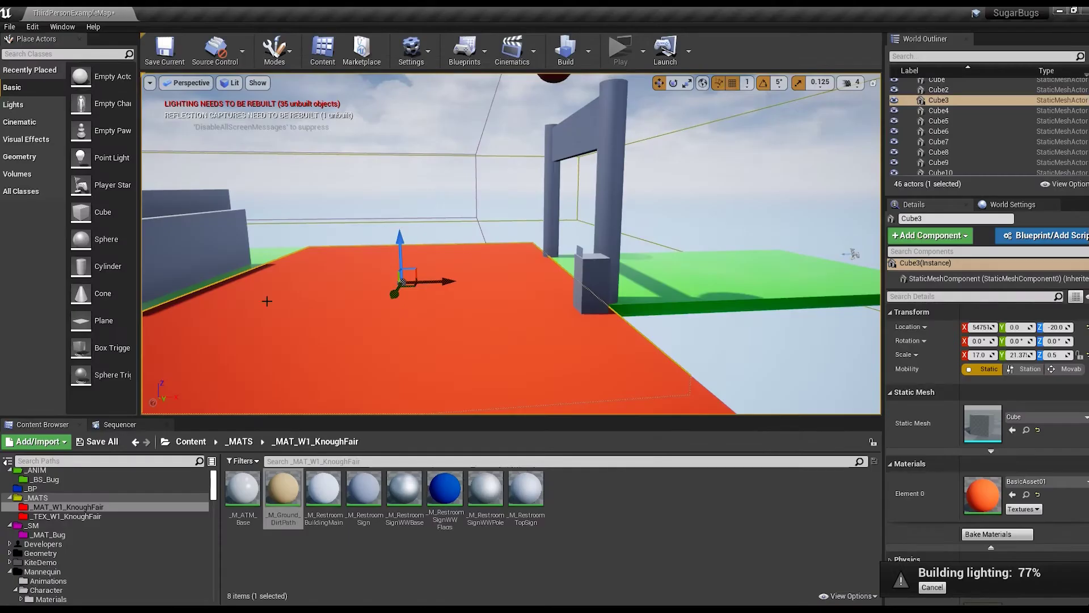
# Apply _M_Ground_DirtPath to the red floor so it reads as a tan dirt path
pyautogui.moveTo(324, 496)
pyautogui.mouseDown()
pyautogui.moveTo(999, 497)
pyautogui.moveTo(984, 497)
pyautogui.mouseUp()
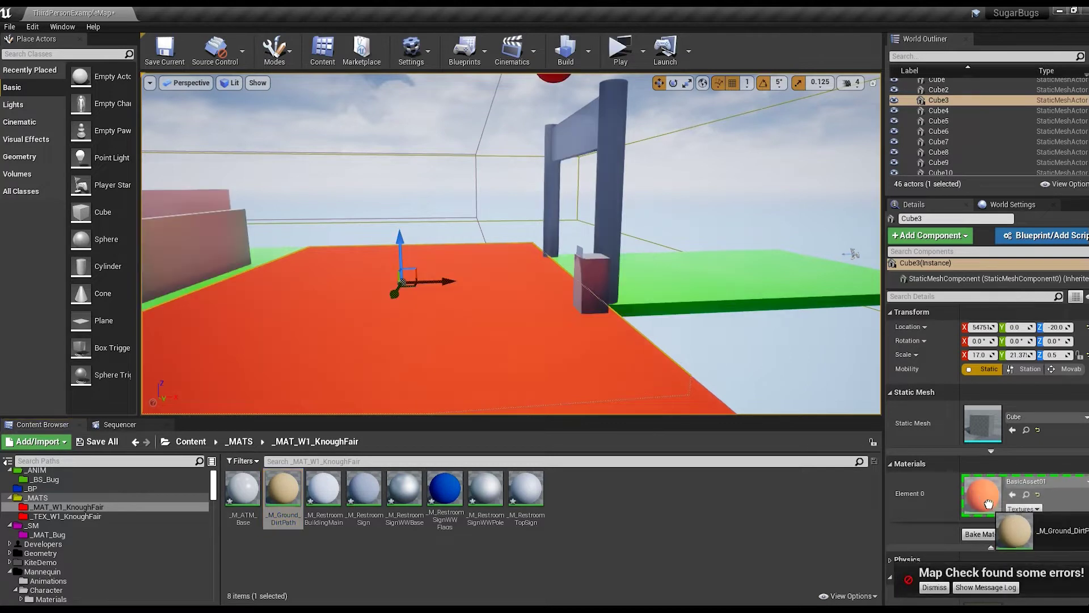
pyautogui.moveTo(283, 489); pyautogui.dragTo(601, 377)
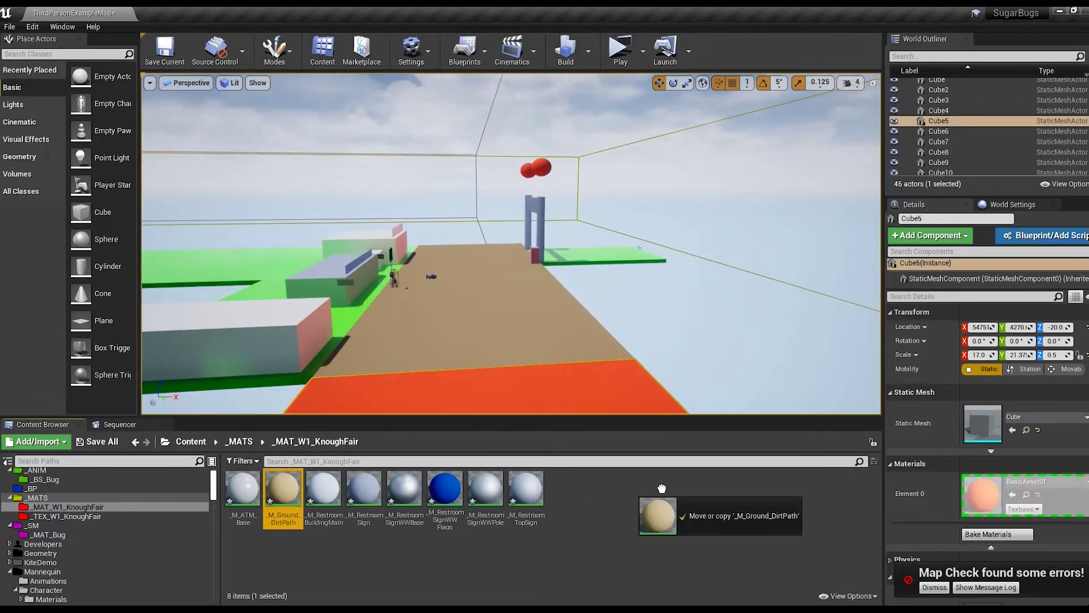
pyautogui.moveTo(600, 377); pyautogui.dragTo(525, 403, button='right')
pyautogui.click(732, 324)
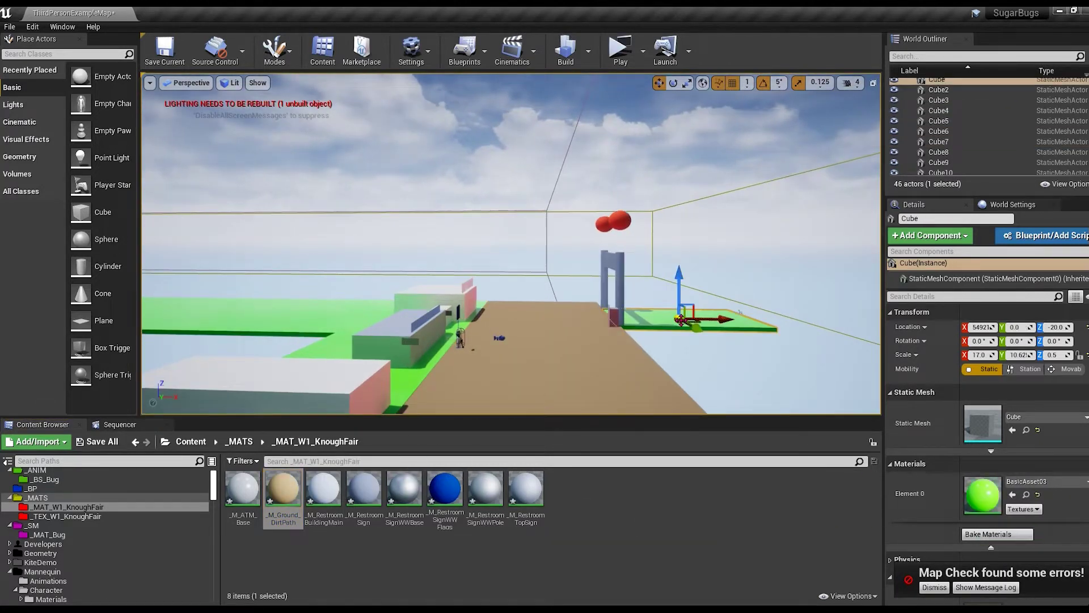
pyautogui.moveTo(983, 495); pyautogui.dragTo(287, 492)
pyautogui.press('Escape')
pyautogui.moveTo(431, 340); pyautogui.dragTo(490, 316, button='right')
pyautogui.click(489, 315)
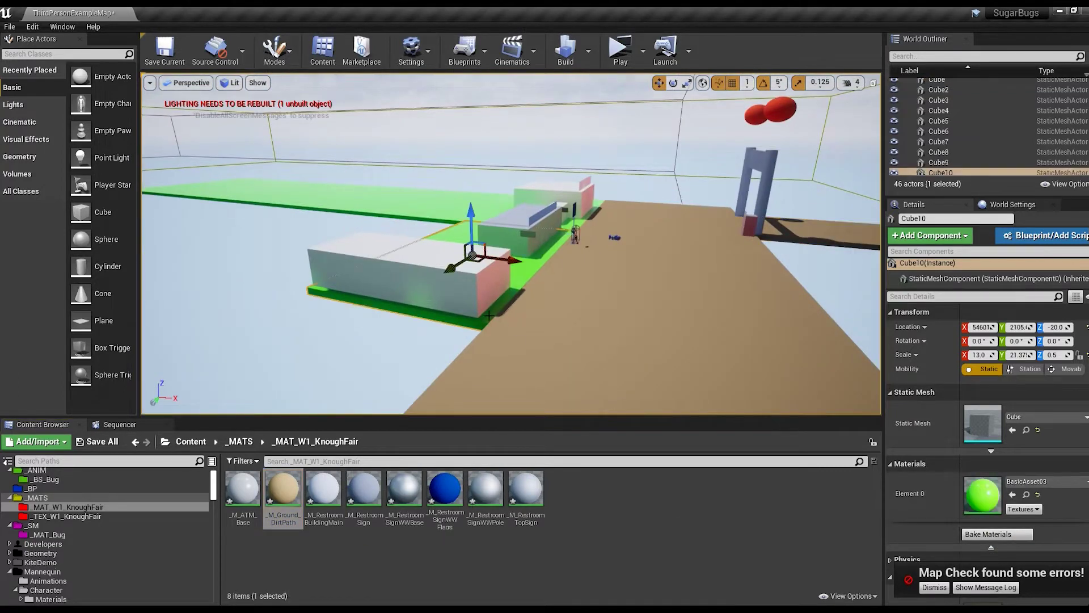
# Make _M_Ground_Grass from the dirt path: Specular 0.3, Roughness 0.75, green base colour
pyautogui.click(281, 483)
pyautogui.hotkey('ctrl', 'w')
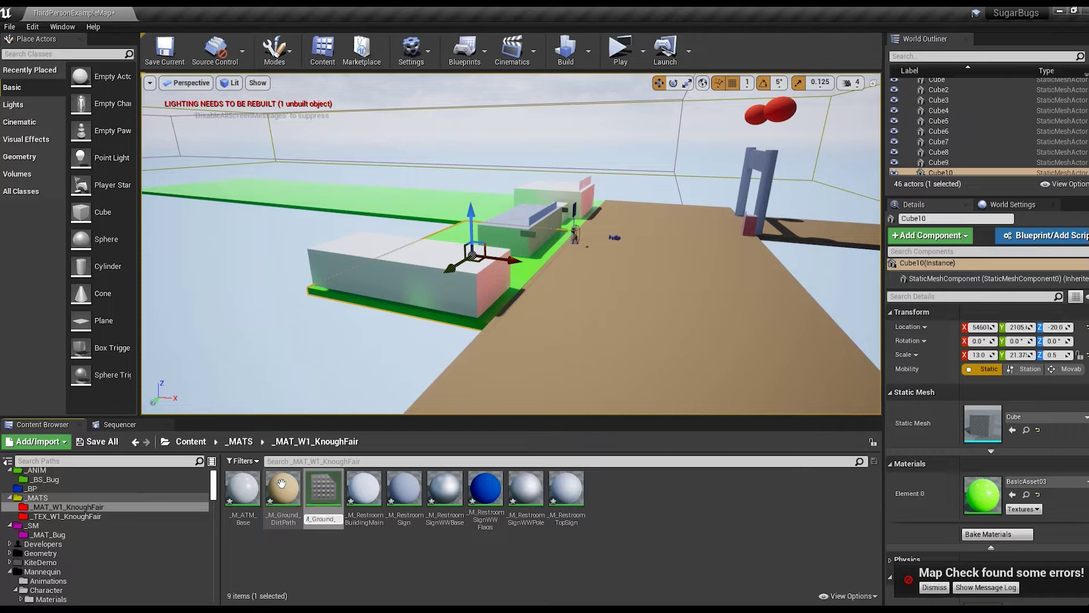
pyautogui.doubleClick(323, 488)
pyautogui.click(313, 345)
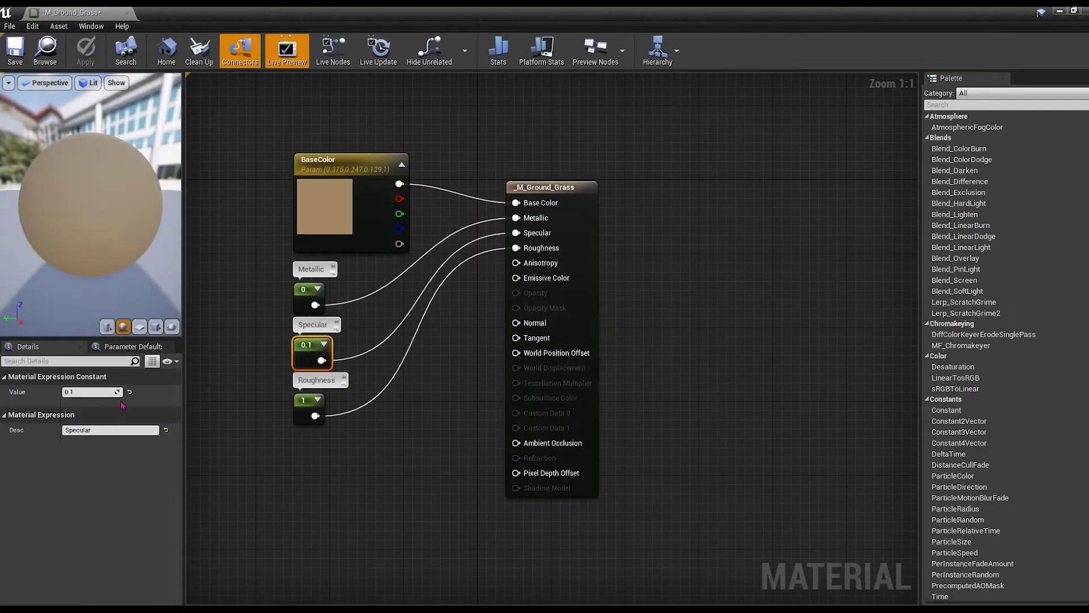
pyautogui.click(310, 408)
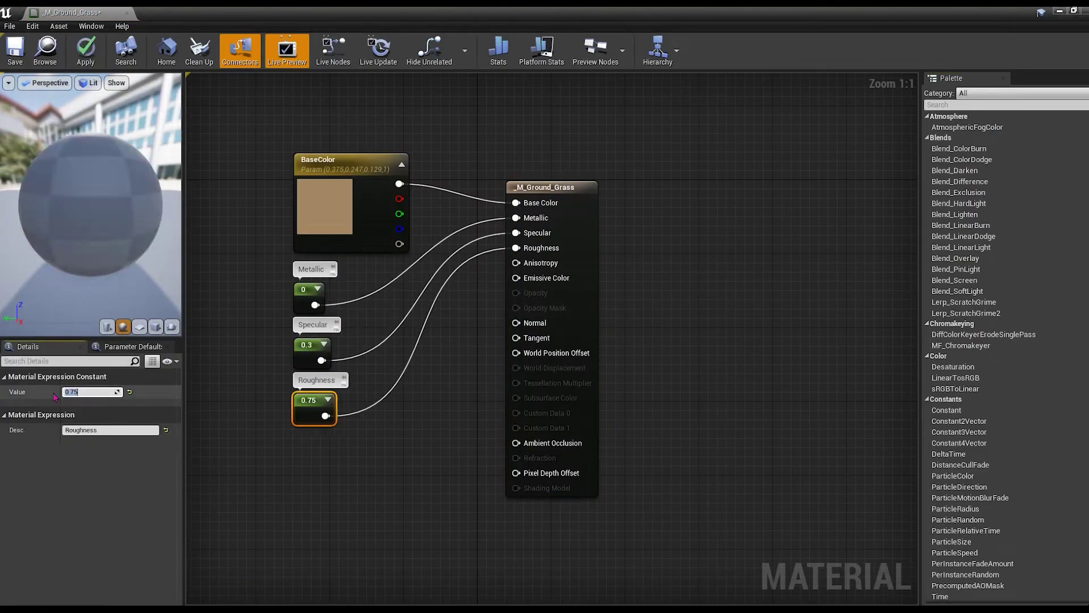
pyautogui.doubleClick(323, 205)
pyautogui.click(283, 574)
pyautogui.click(85, 50)
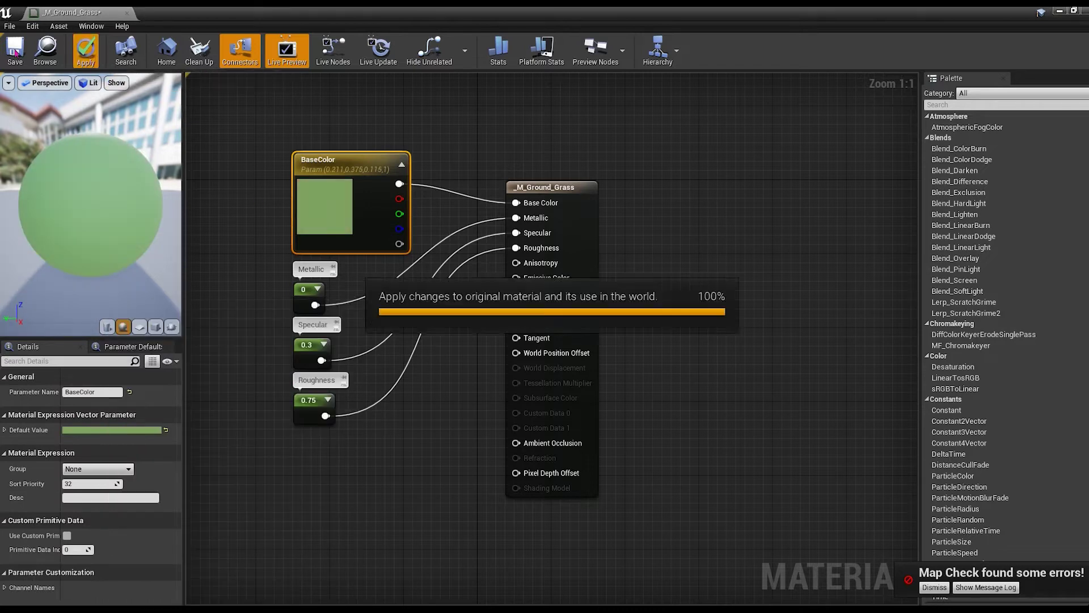
pyautogui.click(126, 13)
# Apply _M_Ground_Grass to the green ground and frame the pink box by the character
pyautogui.moveTo(826, 504); pyautogui.dragTo(397, 170)
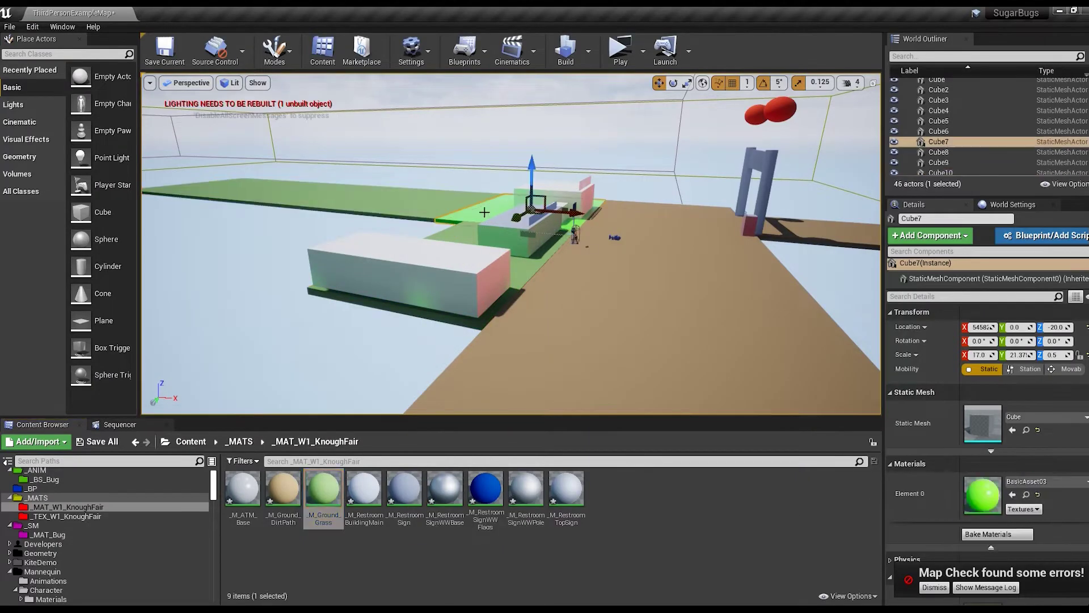
pyautogui.click(499, 301)
pyautogui.moveTo(576, 301); pyautogui.dragTo(576, 301, button='right')
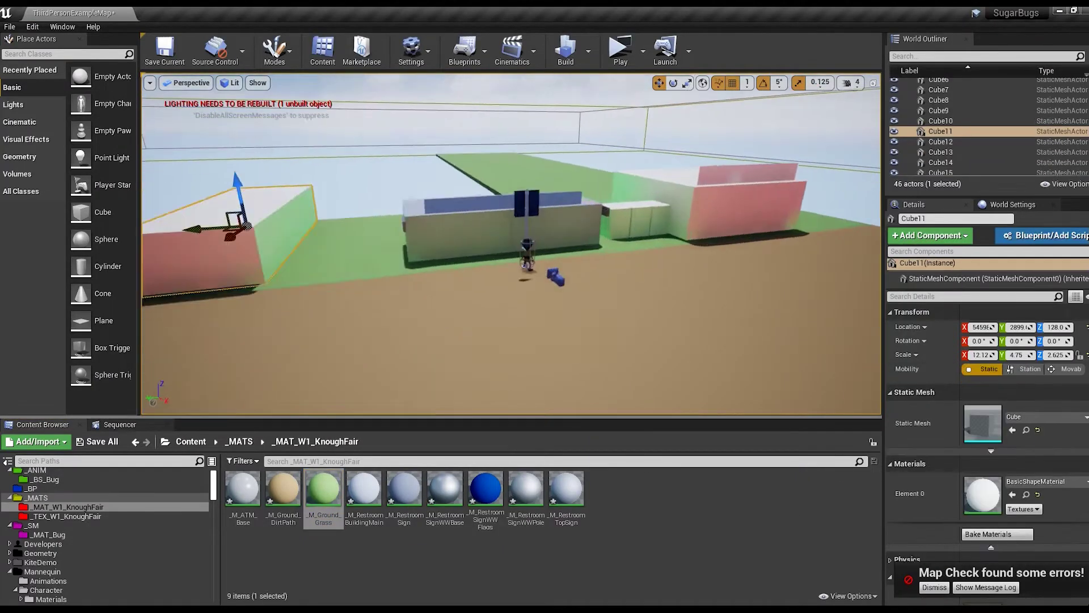
pyautogui.press('f')
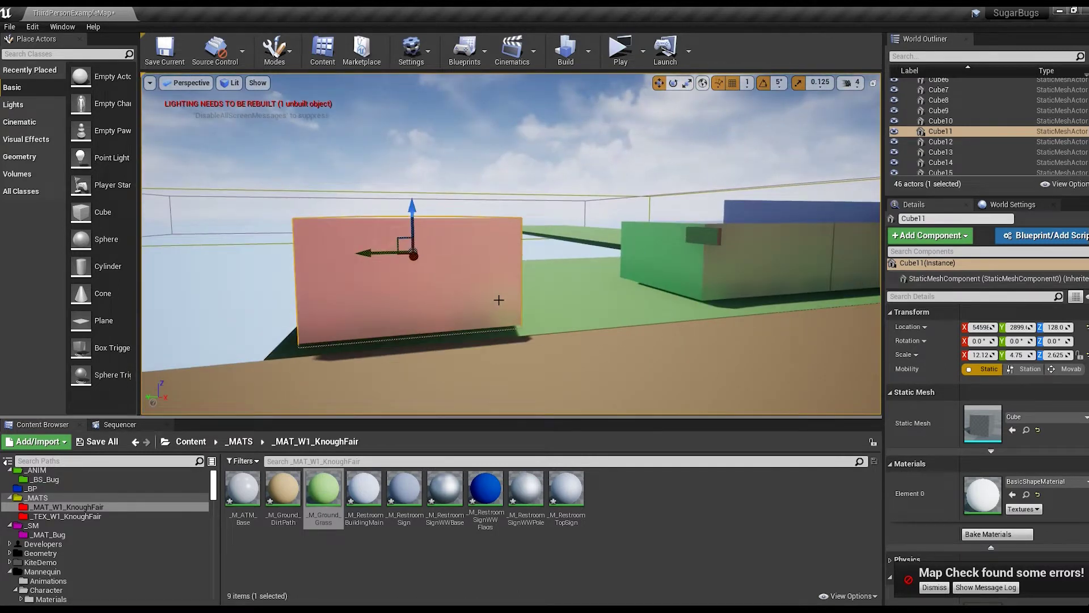
# Name the new material _M_Tunnel_Cover, set Roughness 0.15, and save it
pyautogui.write('_M')
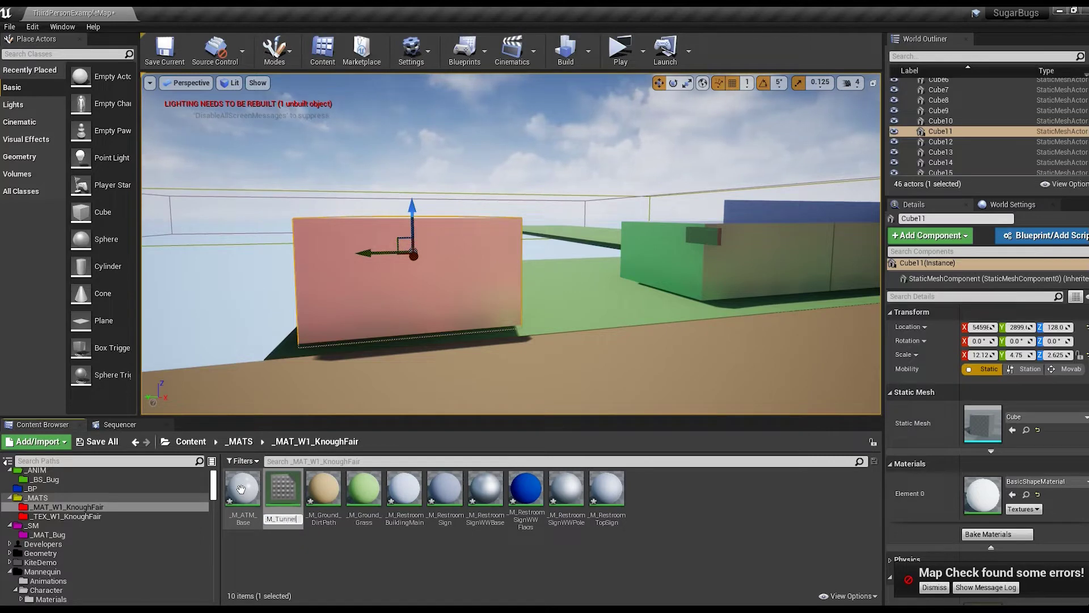
pyautogui.write('over')
pyautogui.press('Return')
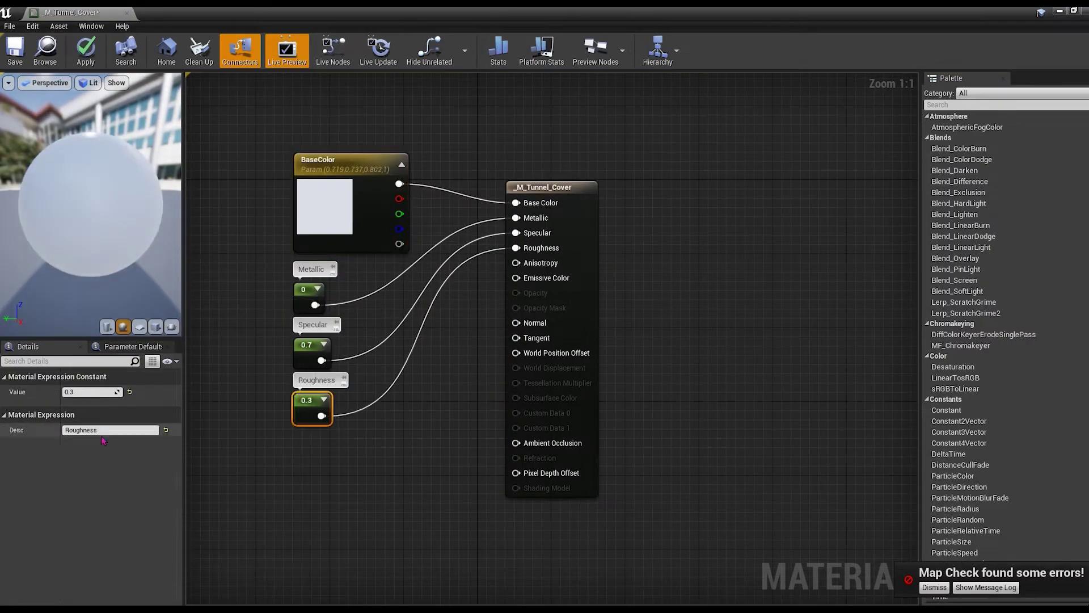
pyautogui.write('0.15')
pyautogui.click(9, 54)
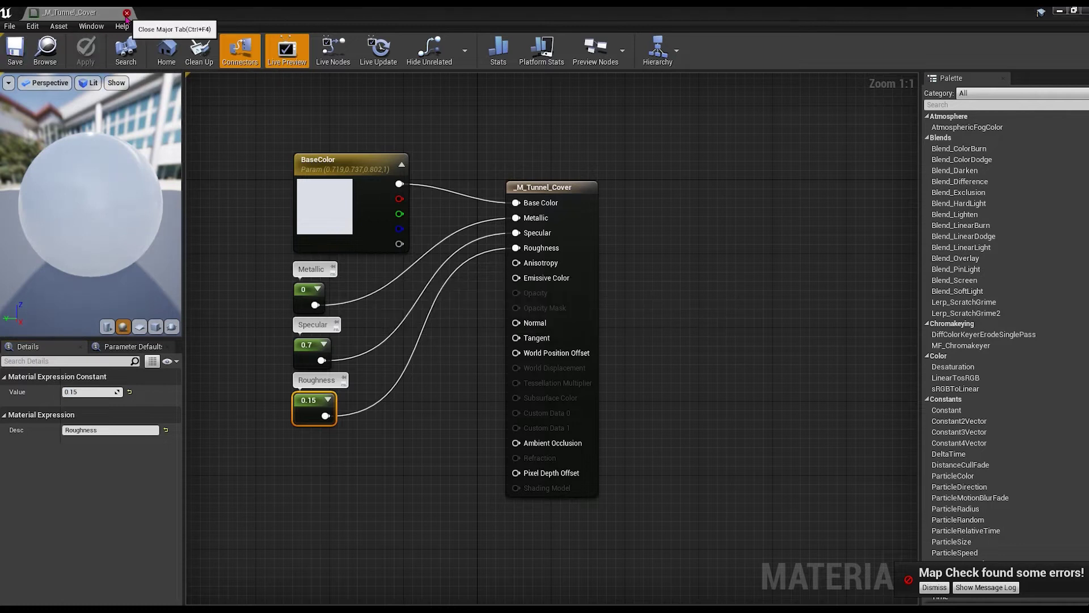
pyautogui.click(127, 13)
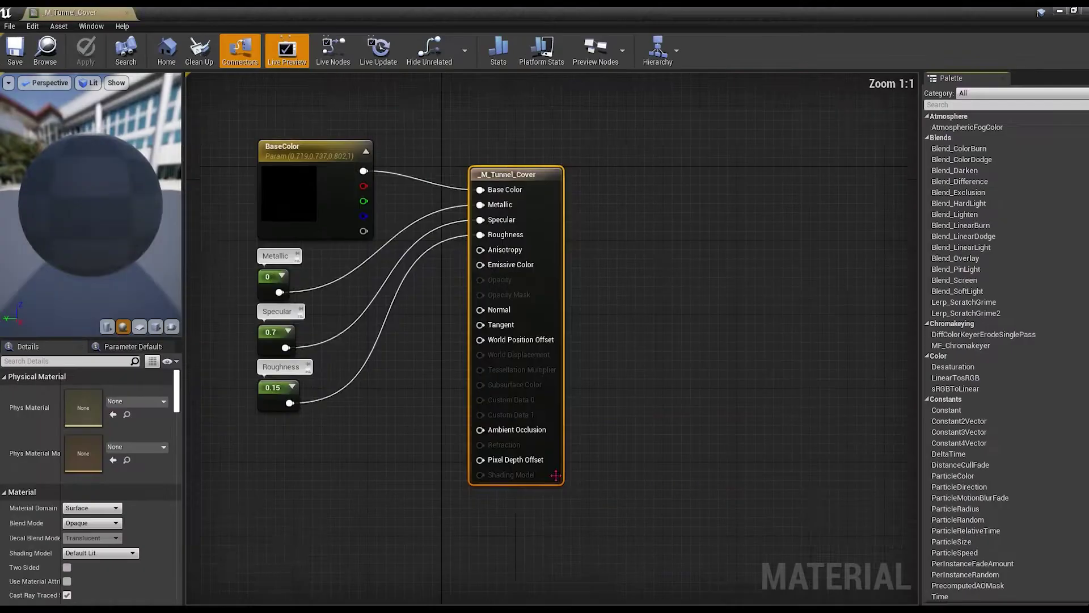
# Close the tunnel cover material and save all modified assets and the level
pyautogui.click(126, 13)
pyautogui.hotkey('ctrl', 'shift', 's')
pyautogui.moveTo(464, 363); pyautogui.dragTo(464, 363, button='right')
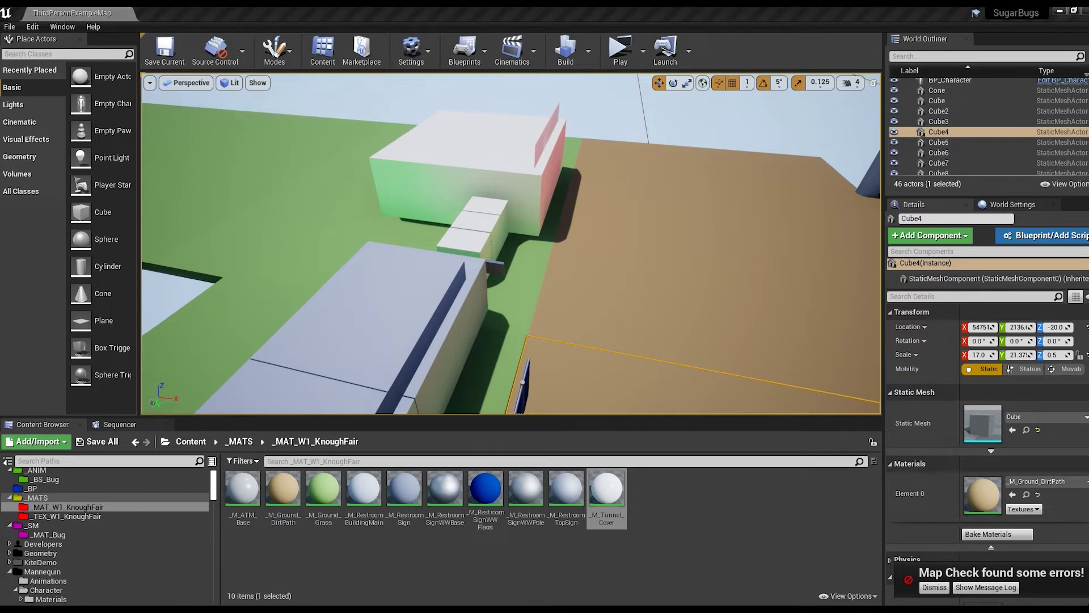
# Create blue _M_VendingMachine_001 with Specular 1 and assign it to the small cube
pyautogui.click(480, 255)
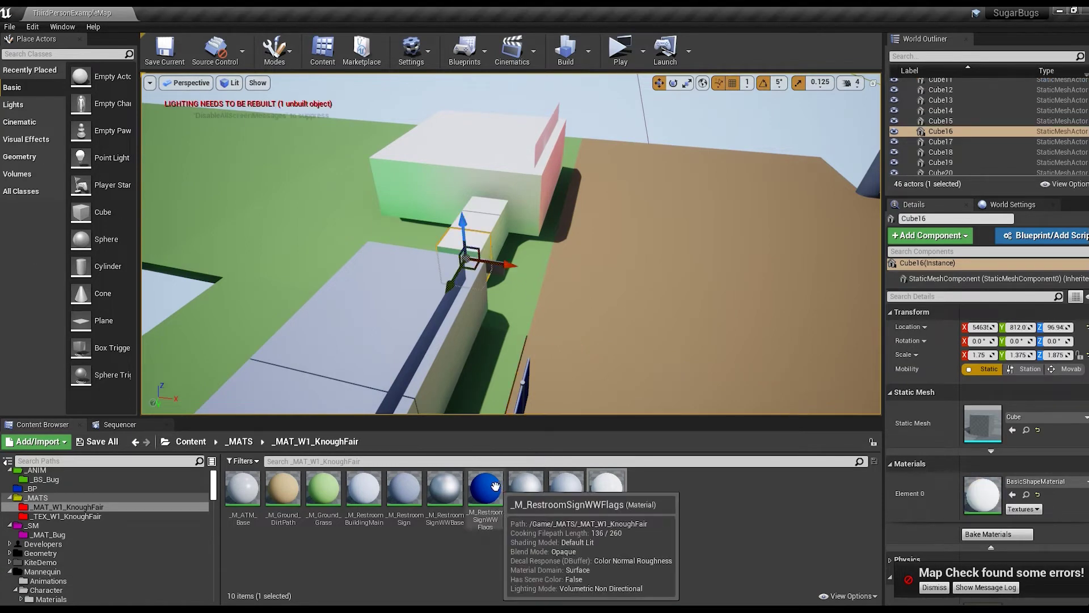
pyautogui.hotkey('ctrl', 'w')
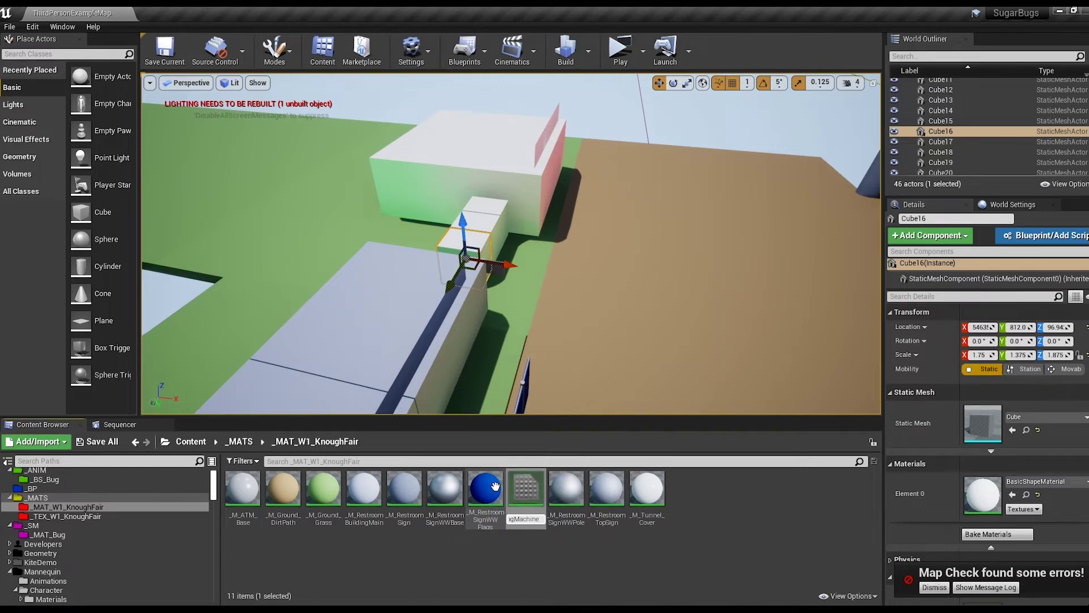
pyautogui.press('Return')
pyautogui.doubleClick(647, 488)
pyautogui.click(301, 291)
pyautogui.click(305, 344)
pyautogui.press('Return')
pyautogui.click(300, 408)
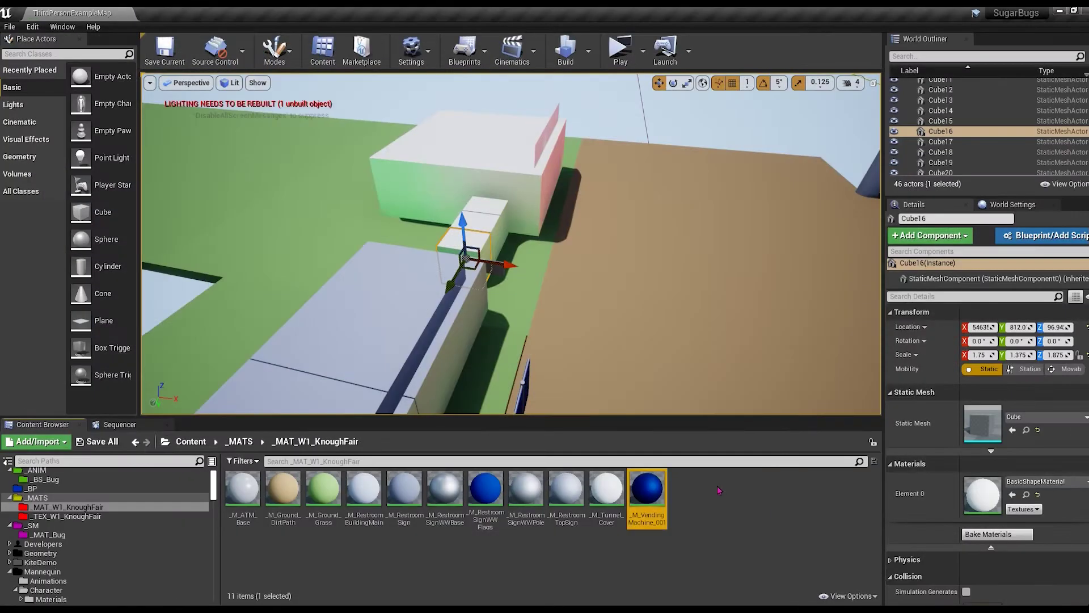
pyautogui.click(1012, 494)
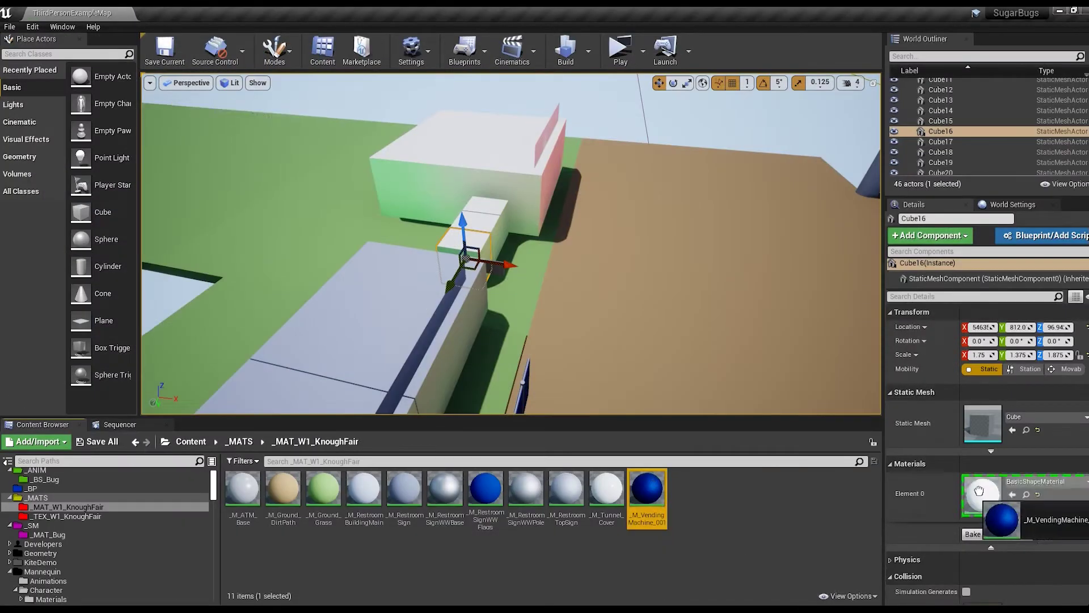
# Make _M_VendingMachine_002 as a red variant with a red base colour
pyautogui.hotkey('ctrl', 'w')
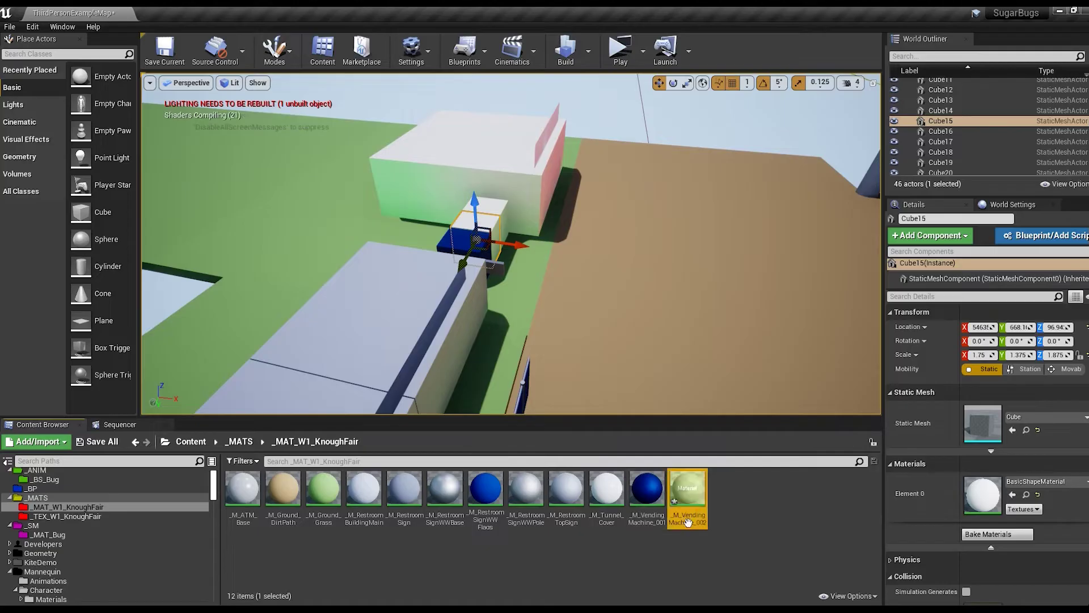
pyautogui.doubleClick(688, 521)
pyautogui.doubleClick(315, 206)
pyautogui.moveTo(141, 471); pyautogui.dragTo(173, 471)
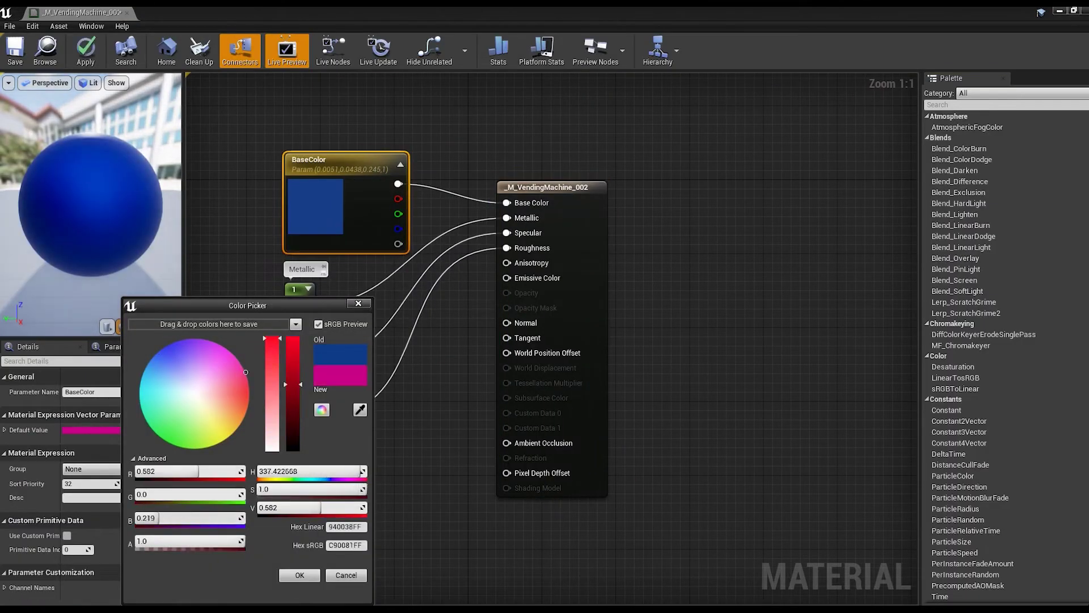
pyautogui.click(291, 576)
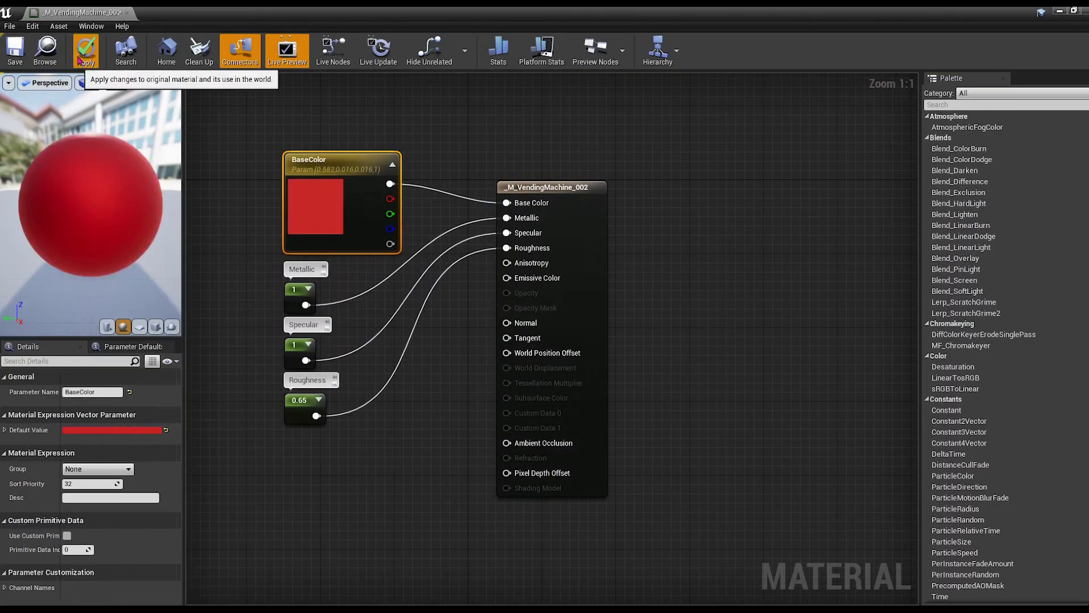
pyautogui.click(15, 48)
# Make _M_VendingMachine_003 as an orange variant and save it
pyautogui.hotkey('ctrl', 'w')
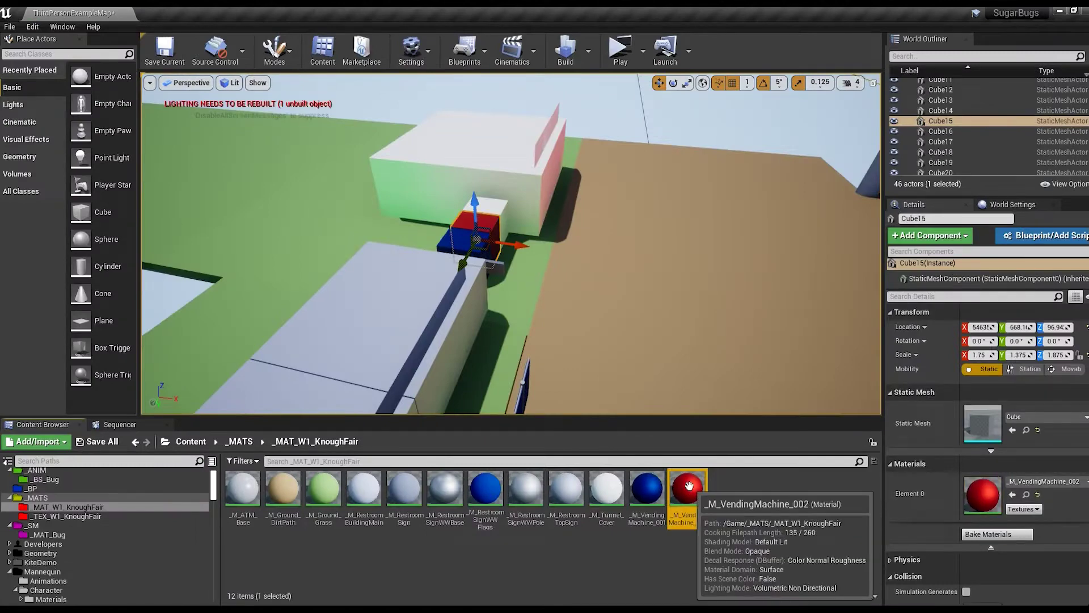
pyautogui.doubleClick(728, 493)
pyautogui.doubleClick(315, 206)
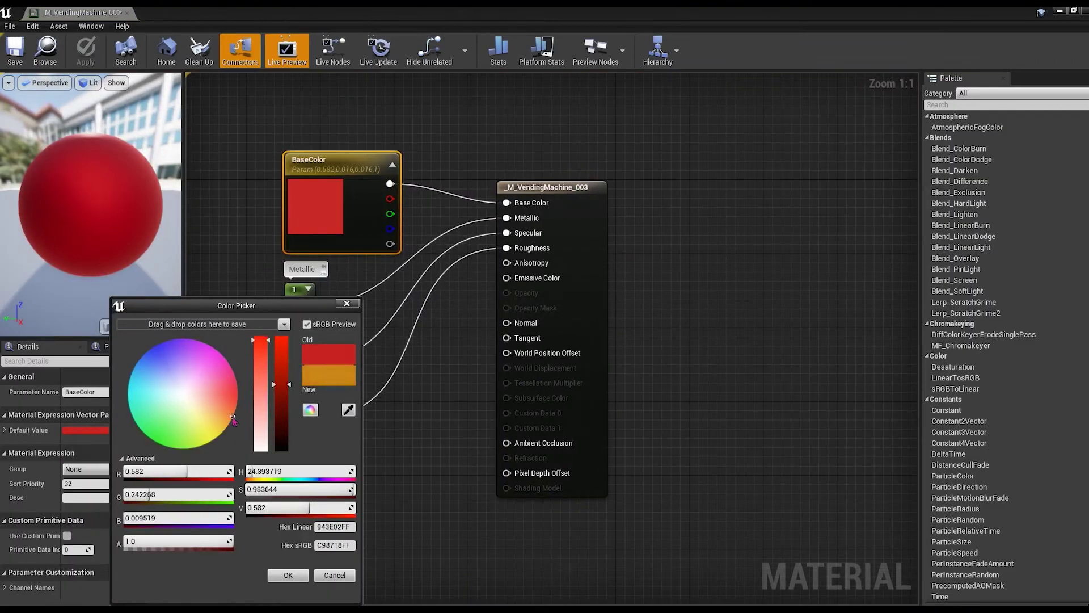
pyautogui.click(287, 575)
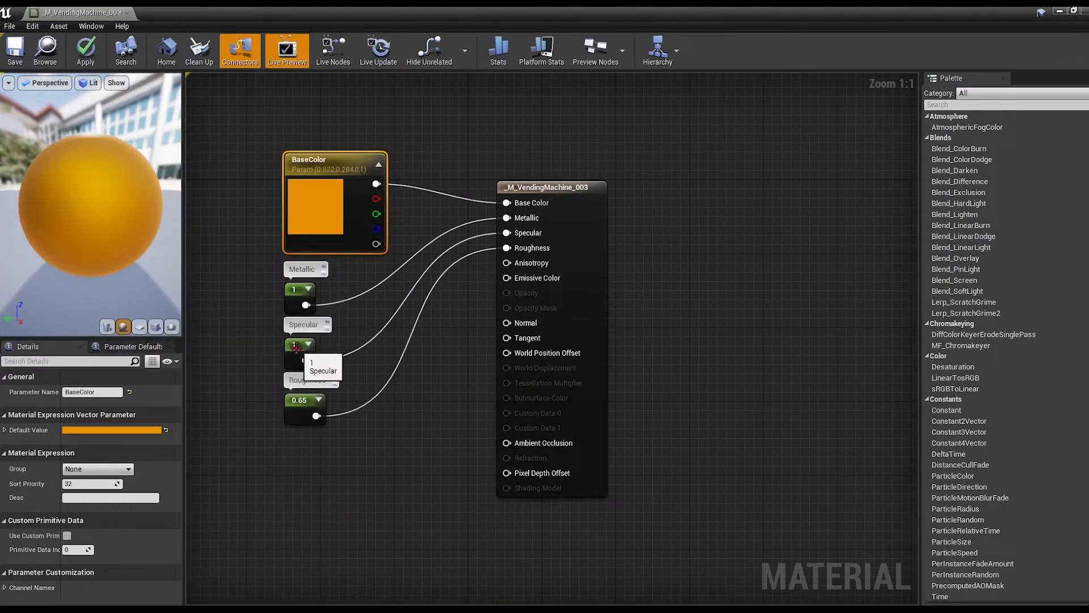
pyautogui.click(301, 354)
pyautogui.click(14, 48)
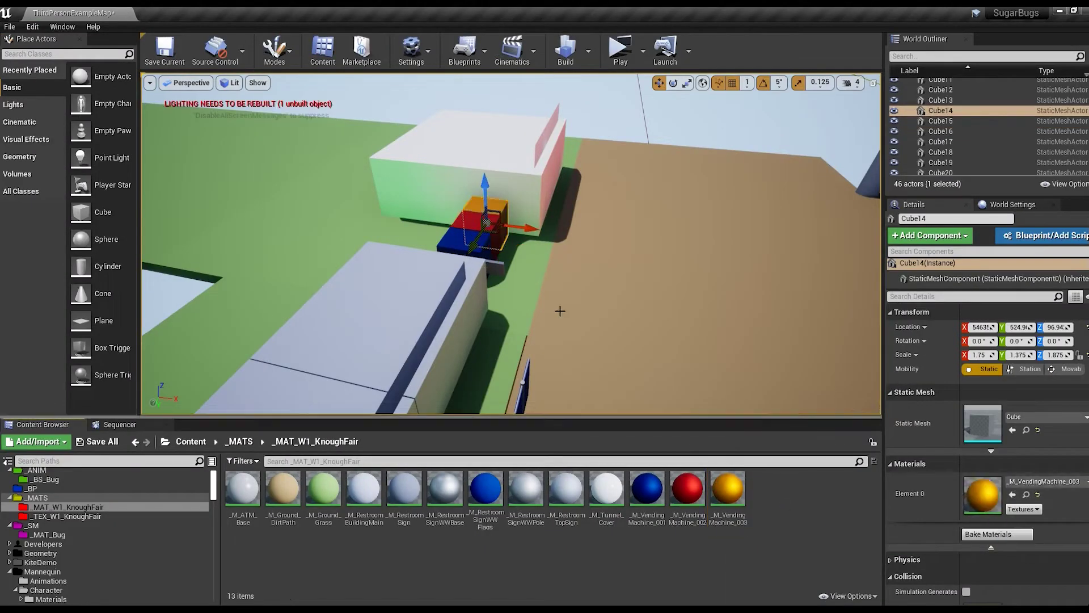
# Select the large building box and duplicate the _M_Tunnel_Cover material
pyautogui.click(603, 303)
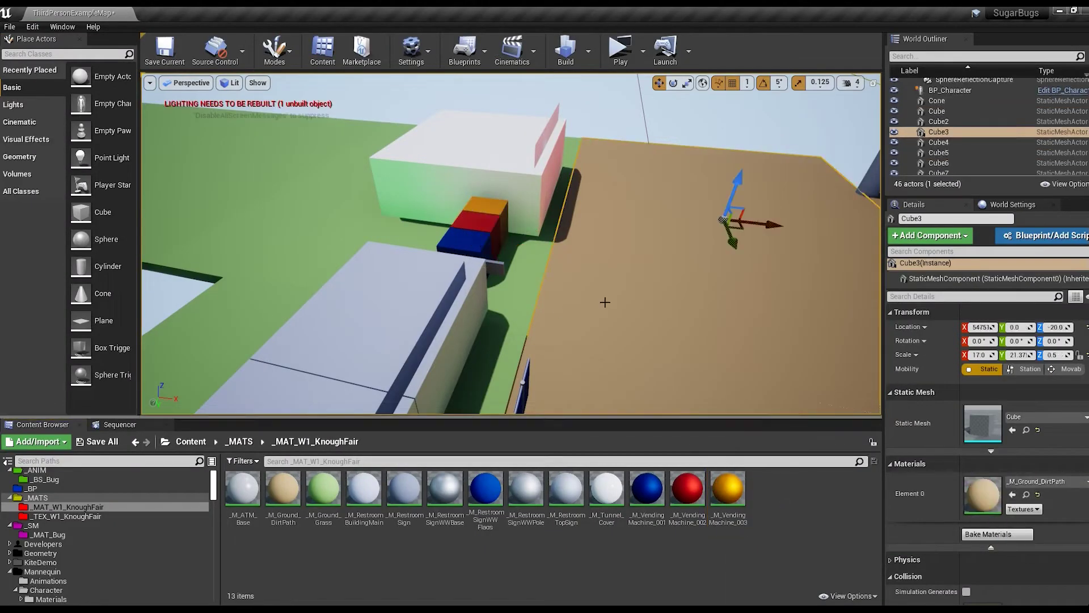
pyautogui.click(536, 200)
pyautogui.click(614, 482)
pyautogui.hotkey('ctrl', 'w')
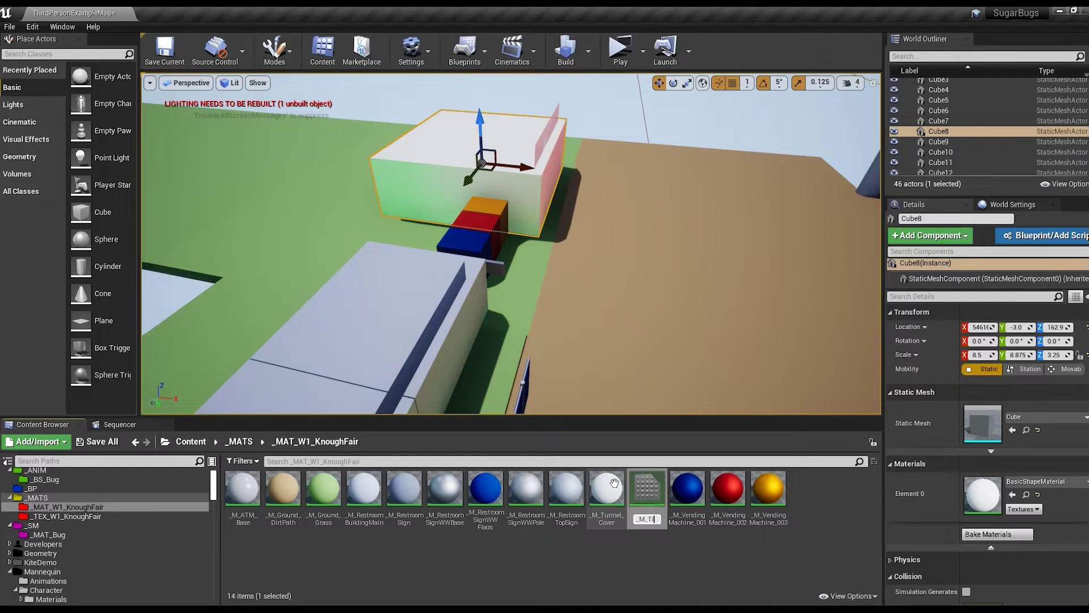
# Name the copy _M_TicketBooth_Base and set its Specular to 0.5
pyautogui.write('Base')
pyautogui.press('Return')
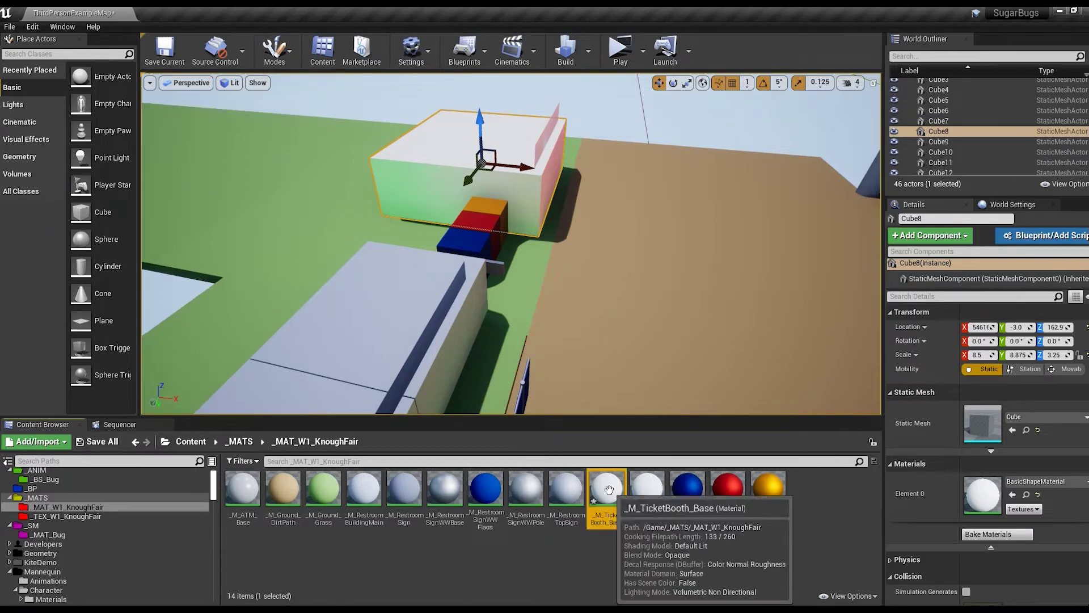
pyautogui.doubleClick(647, 488)
pyautogui.click(306, 346)
pyautogui.click(92, 392)
pyautogui.write('0.5')
pyautogui.click(309, 407)
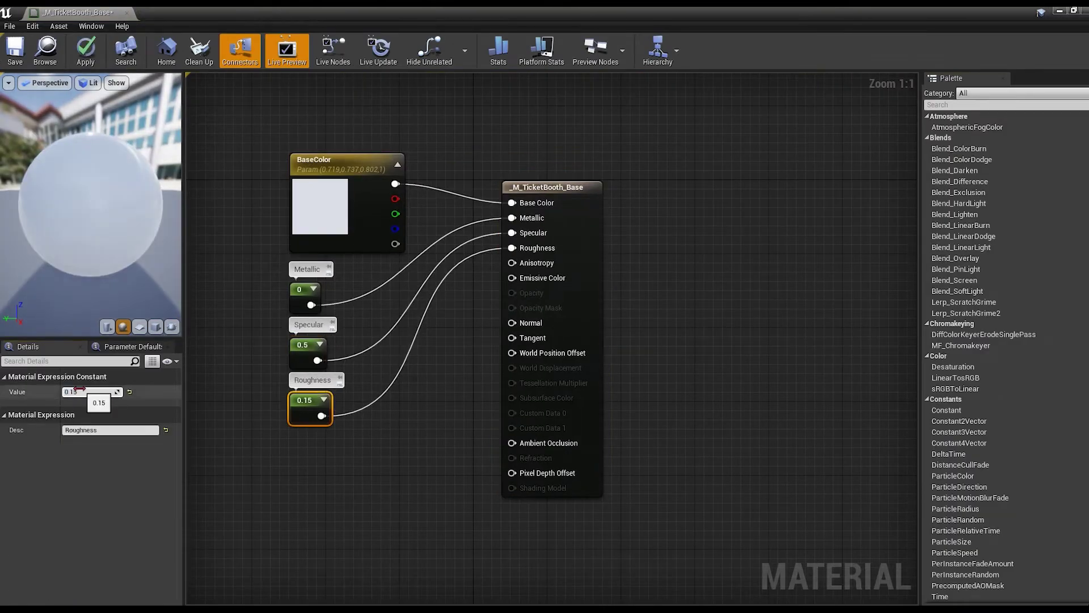
# Set the booth base Roughness to 0.65 and Metallic to 1, and apply
pyautogui.write('0.4')
pyautogui.press('Return')
pyautogui.press('Return')
pyautogui.click(310, 407)
pyautogui.click(92, 392)
pyautogui.write('0.65')
pyautogui.press('Return')
pyautogui.click(85, 55)
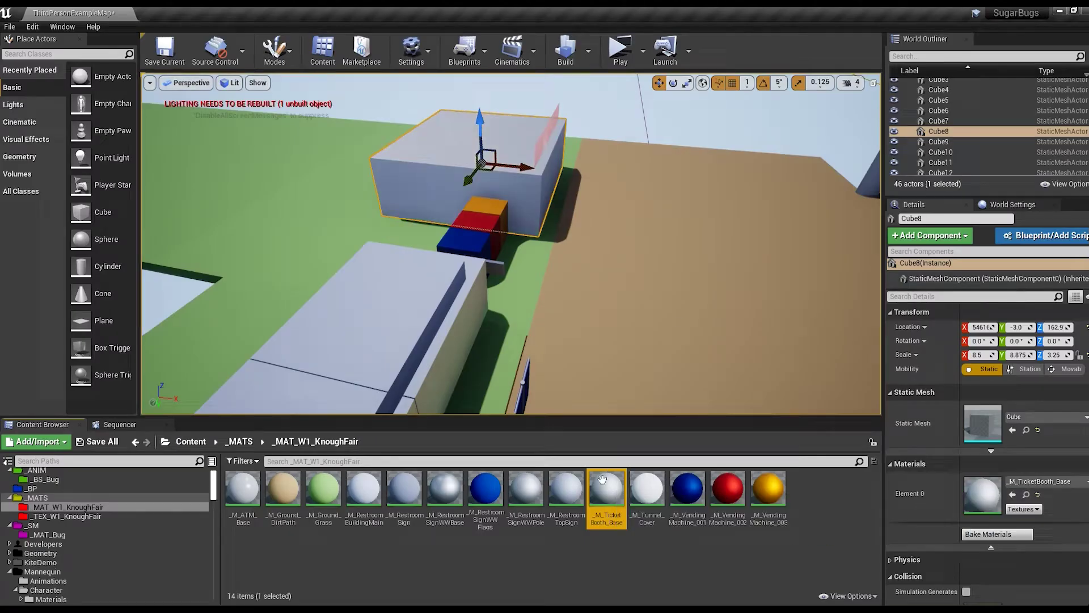
# Lighten the booth base colour and assign _M_TicketBooth_Base to the large booth box
pyautogui.doubleClick(609, 489)
pyautogui.click(317, 576)
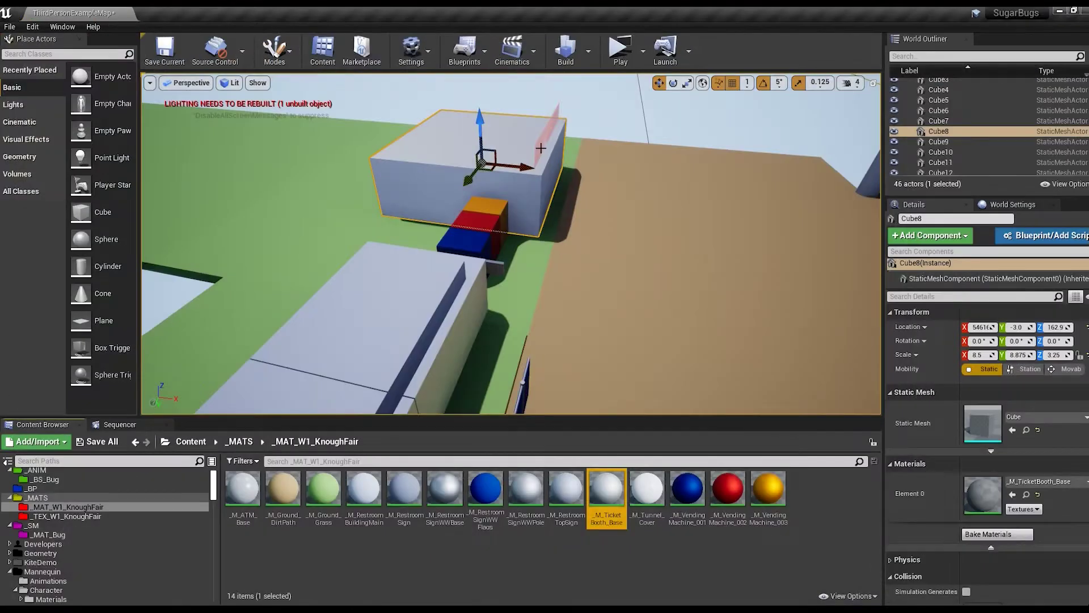
pyautogui.click(541, 148)
pyautogui.moveTo(566, 488); pyautogui.dragTo(983, 494)
# Create _M_TicketBooth_TopSign from the restroom top sign with Specular 0.75 and Metallic 0
pyautogui.hotkey('ctrl', 'w')
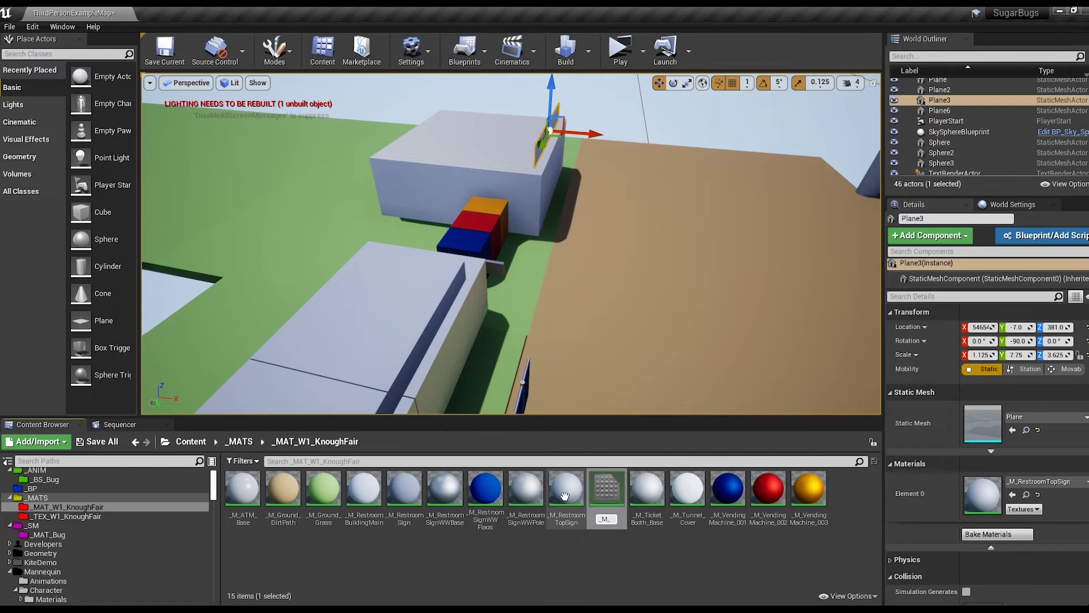
pyautogui.write('Sign')
pyautogui.press('Return')
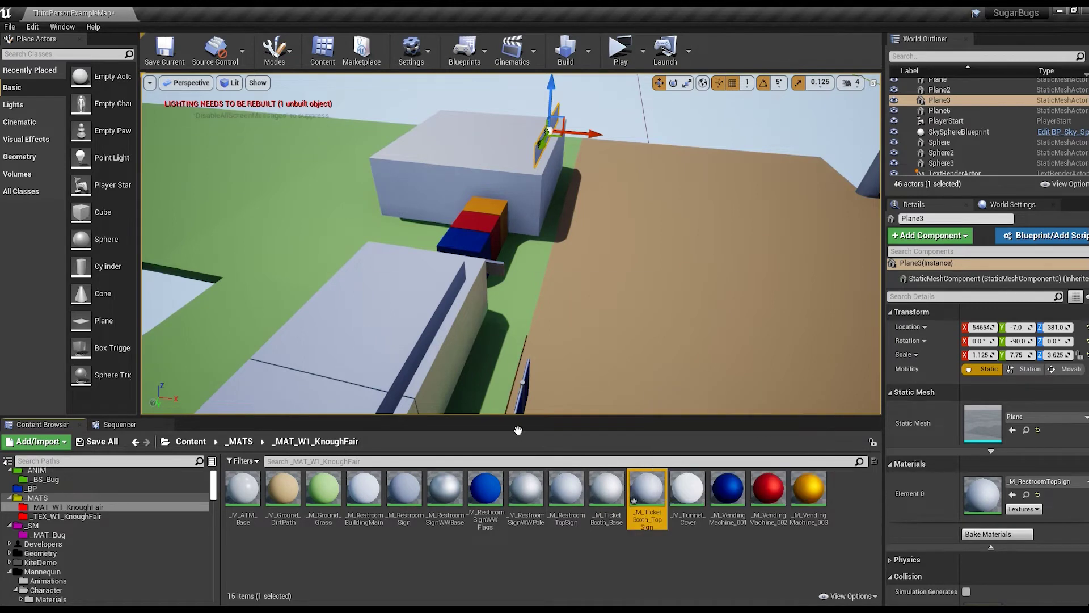
pyautogui.doubleClick(647, 489)
pyautogui.click(316, 574)
pyautogui.click(300, 353)
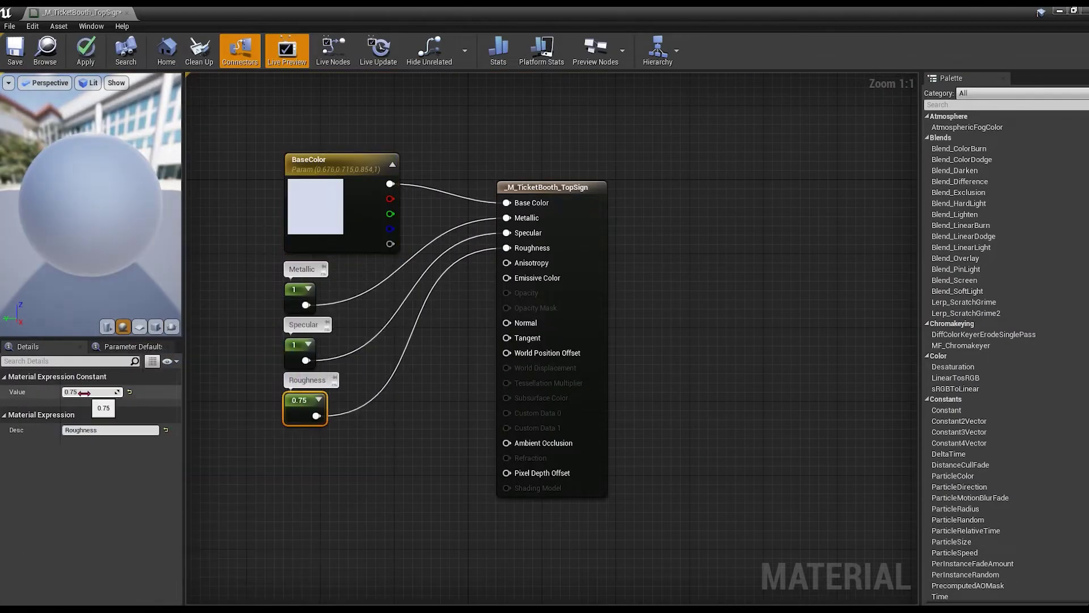
pyautogui.click(78, 391)
pyautogui.write('0.75')
pyautogui.press('Return')
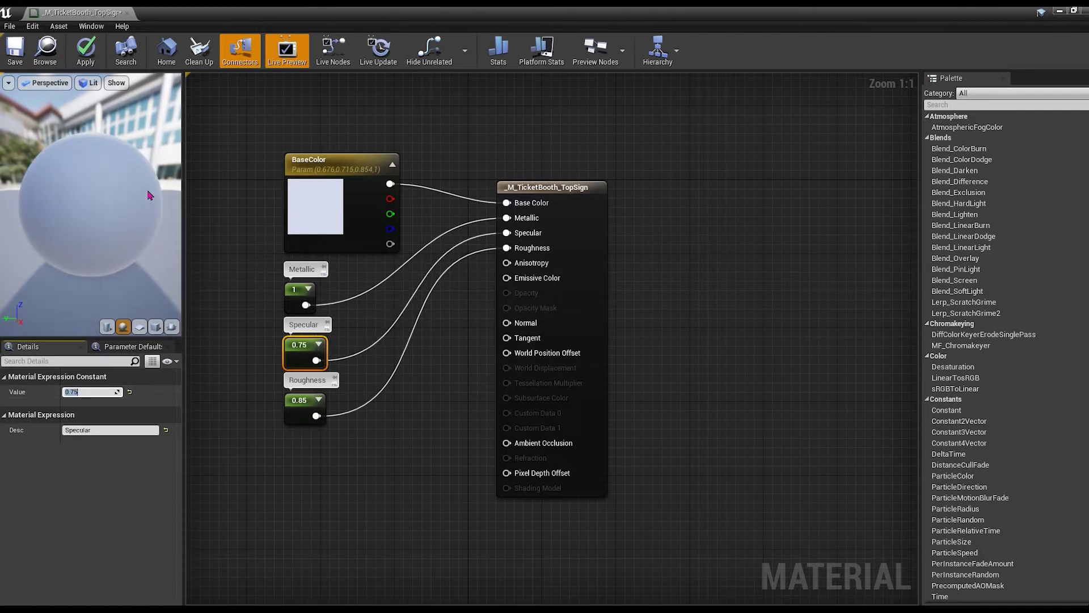
pyautogui.moveTo(81, 393); pyautogui.dragTo(57, 393)
pyautogui.click(13, 55)
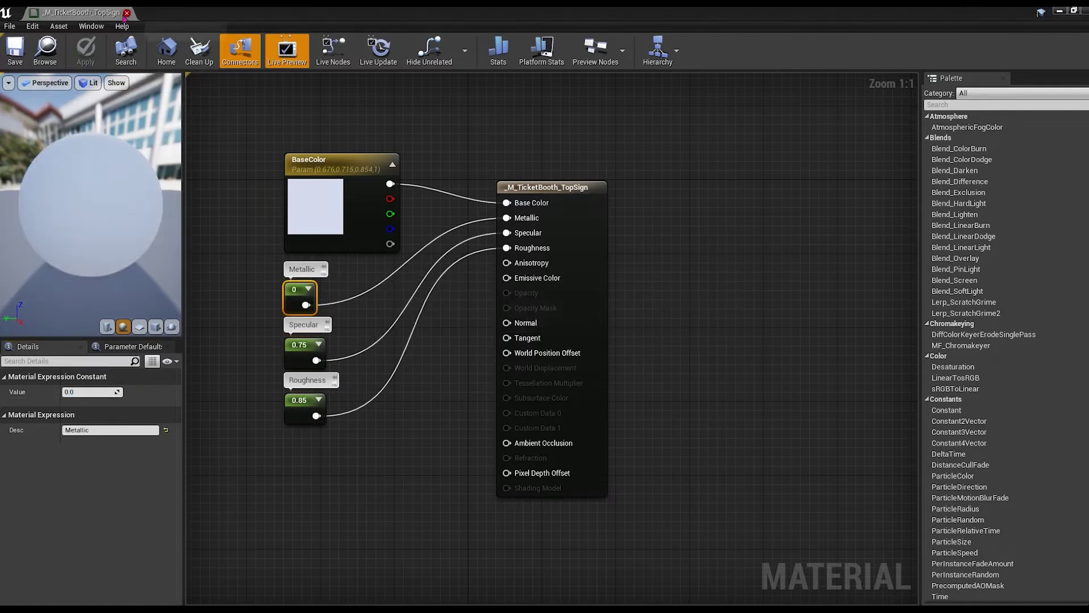
pyautogui.click(126, 13)
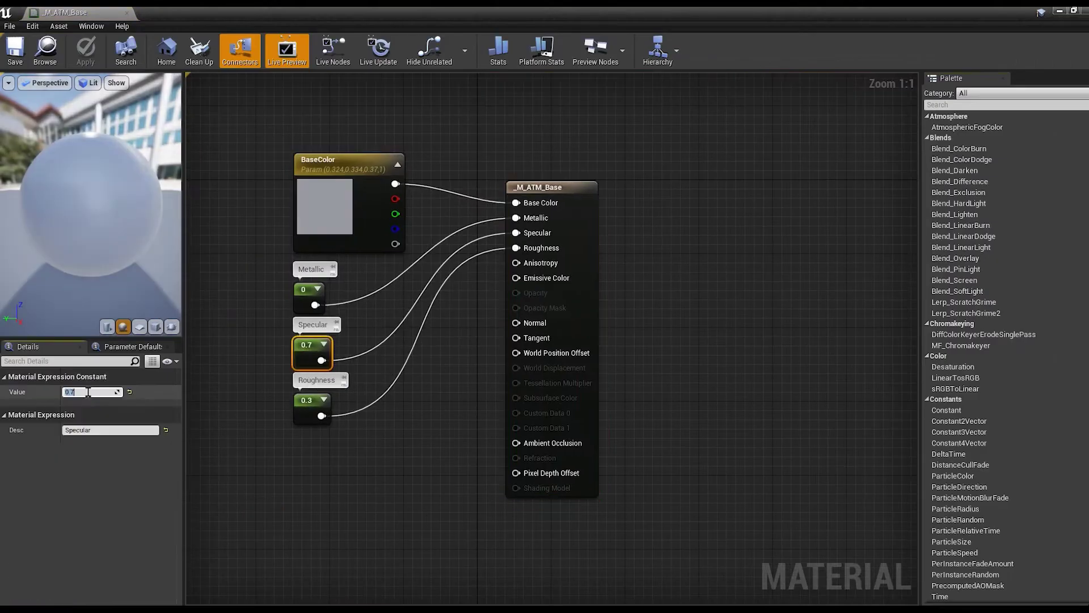
# Apply and close _M_ATM_Base, then duplicate _M_TicketBooth_TopSign as _M_ATM_TopSign
pyautogui.click(85, 57)
pyautogui.click(124, 14)
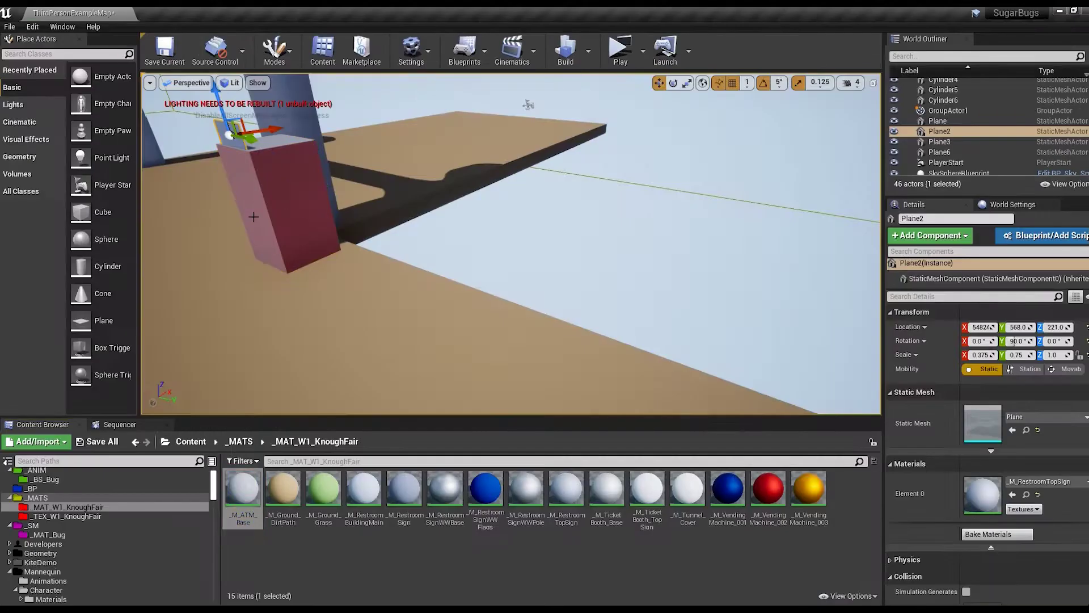
pyautogui.click(641, 495)
pyautogui.hotkey('ctrl', 'w')
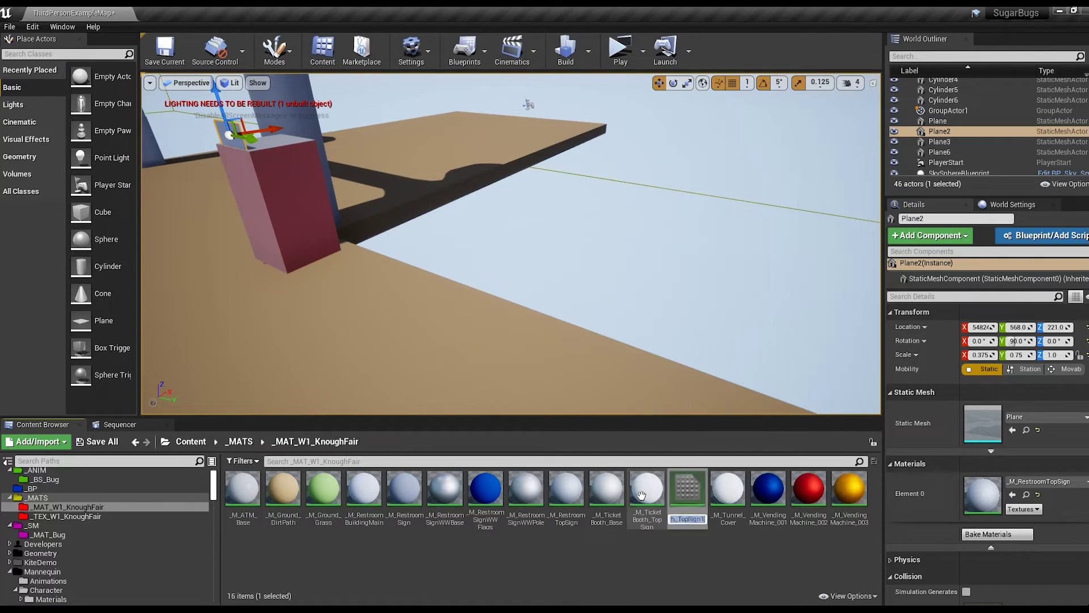
pyautogui.write('TopSign')
pyautogui.press('Return')
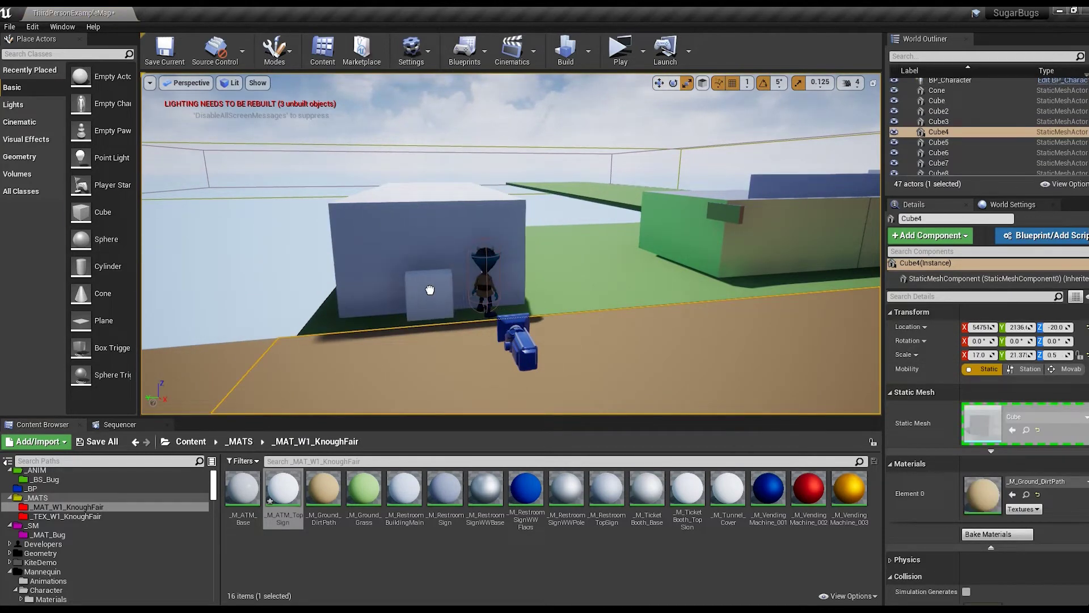
# Raise the small block at the restroom wall's base to Location Z 41
pyautogui.hotkey('alt', 'h')
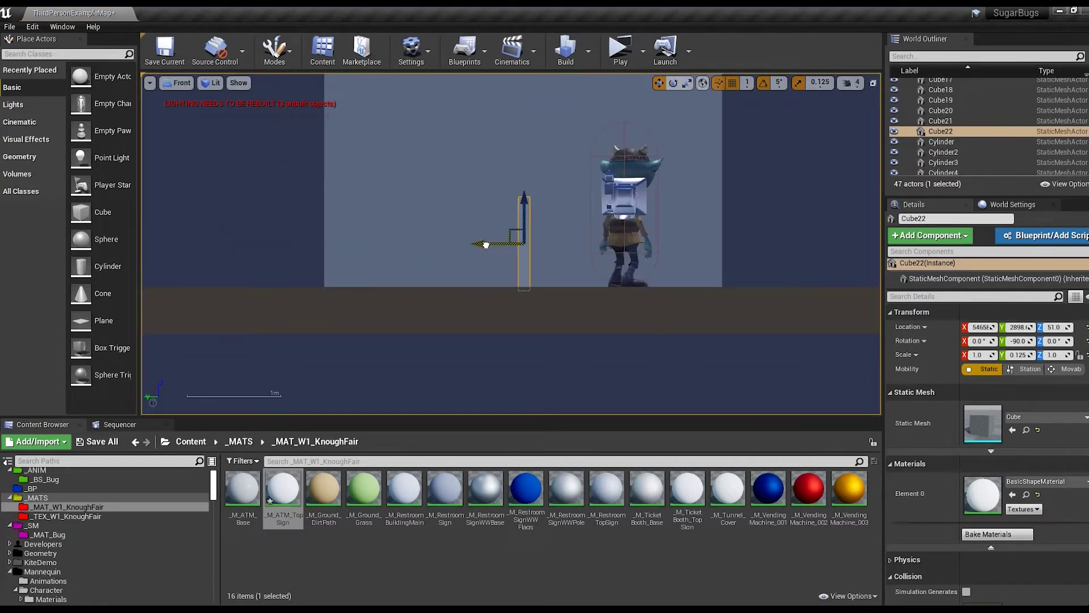
pyautogui.hotkey('alt', 'k')
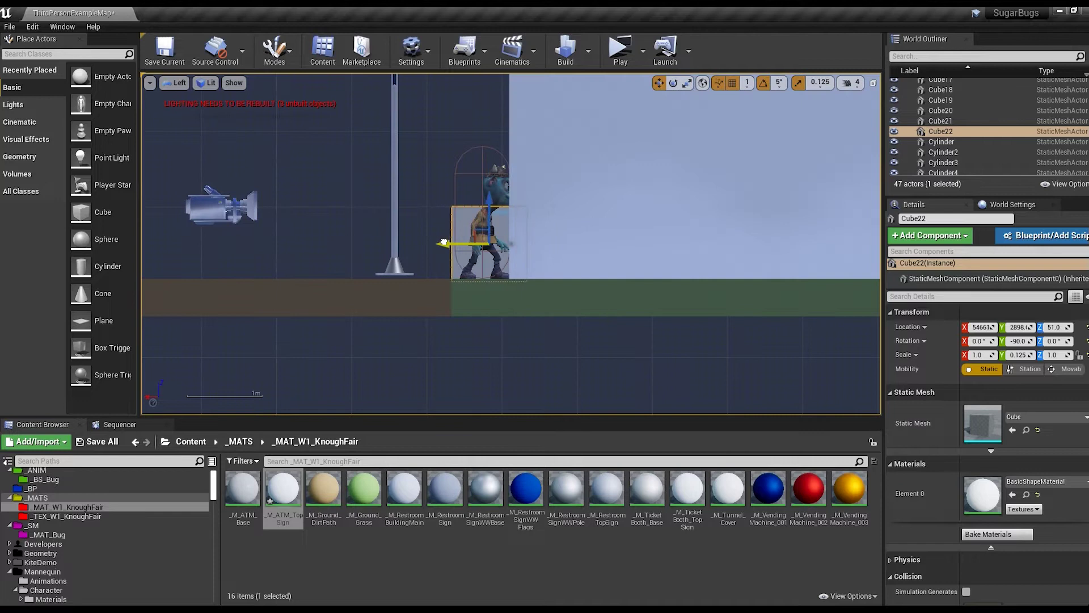
pyautogui.press('w')
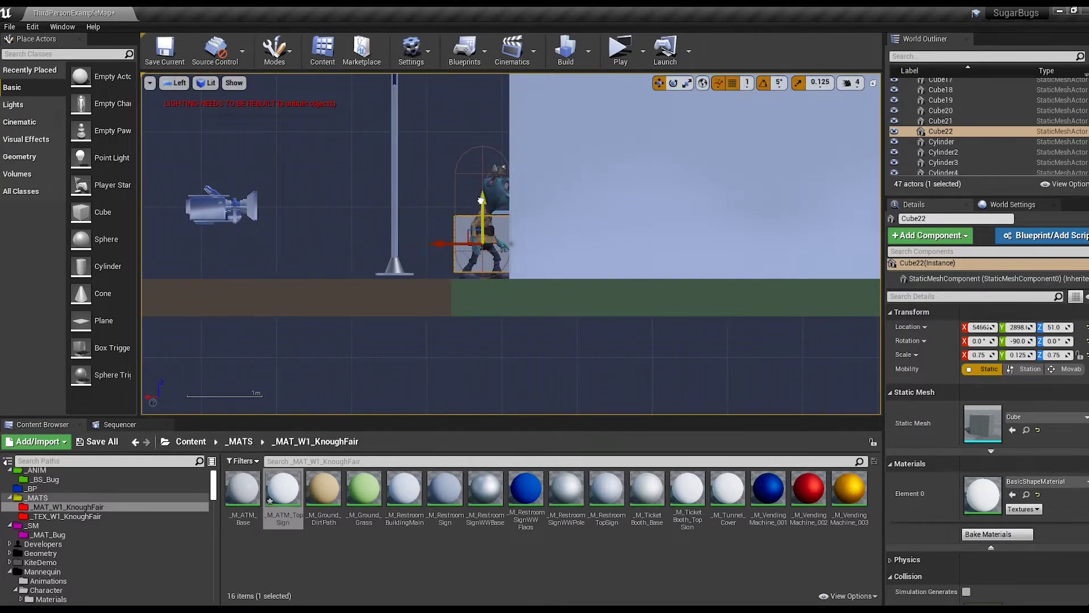
pyautogui.moveTo(483, 209); pyautogui.dragTo(483, 208)
# Return to the perspective view and duplicate the _M_Tunnel_Cover material
pyautogui.click(177, 83)
pyautogui.click(193, 95)
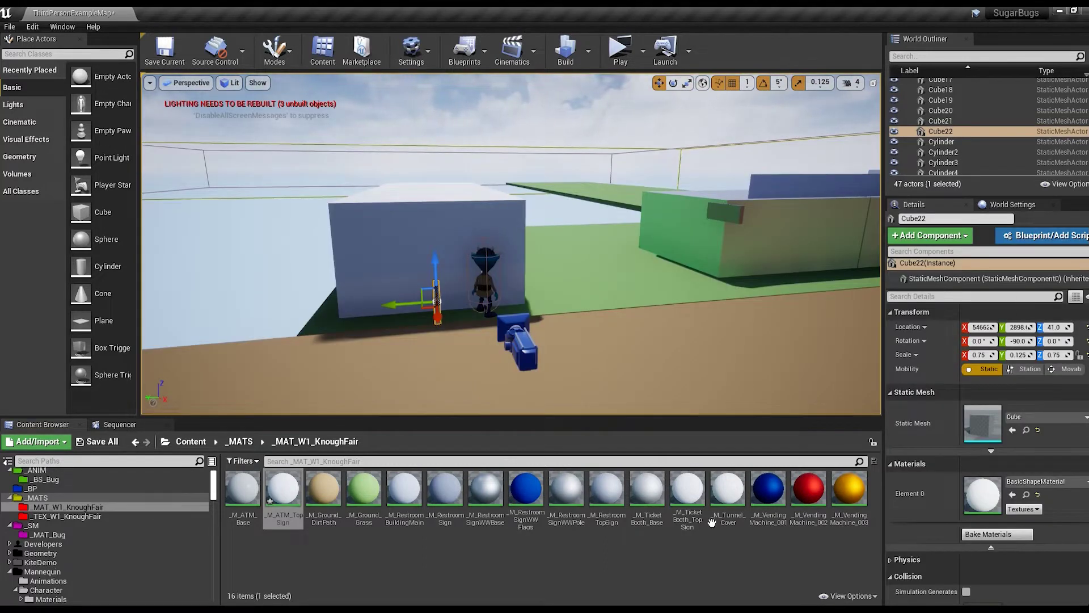
pyautogui.click(727, 489)
pyautogui.hotkey('ctrl', 'w')
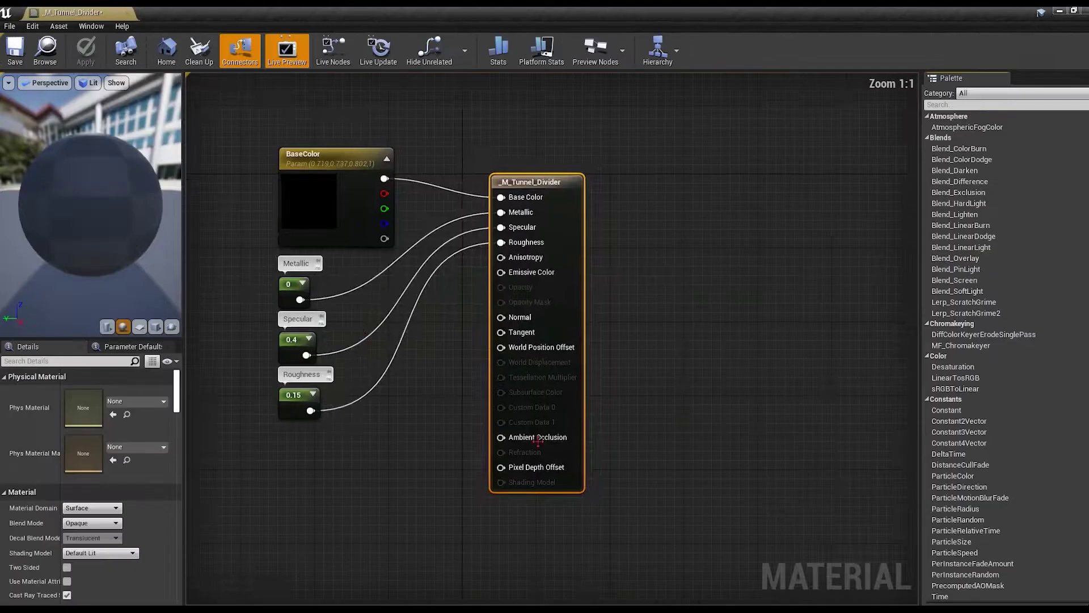
# Set _M_Tunnel_Divider's Specular to 0.25 and Roughness to 0.5, then save and close it
pyautogui.click(319, 364)
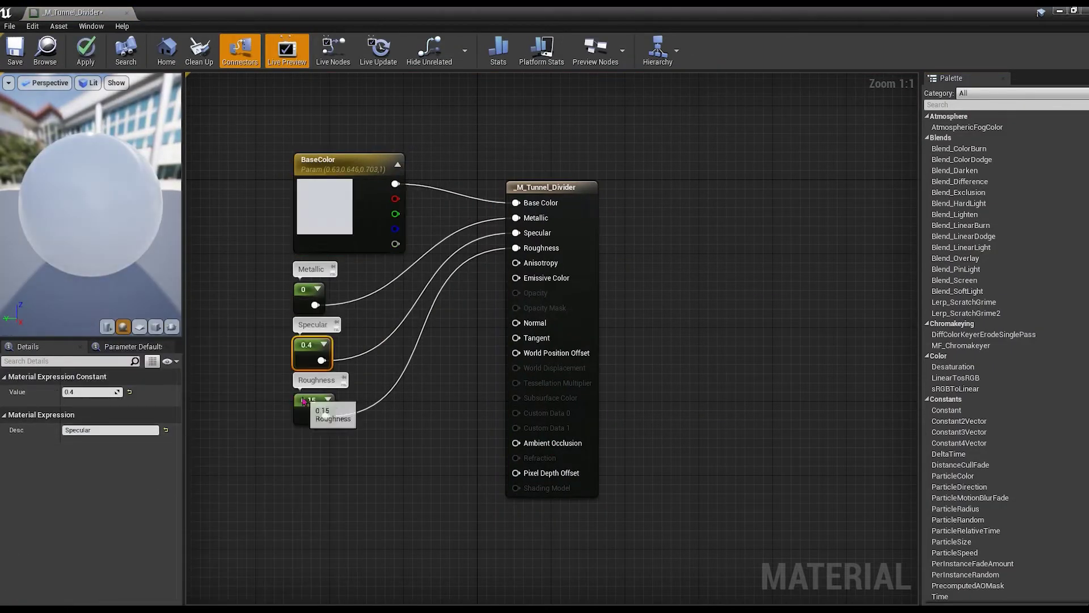
pyautogui.click(85, 51)
pyautogui.click(15, 54)
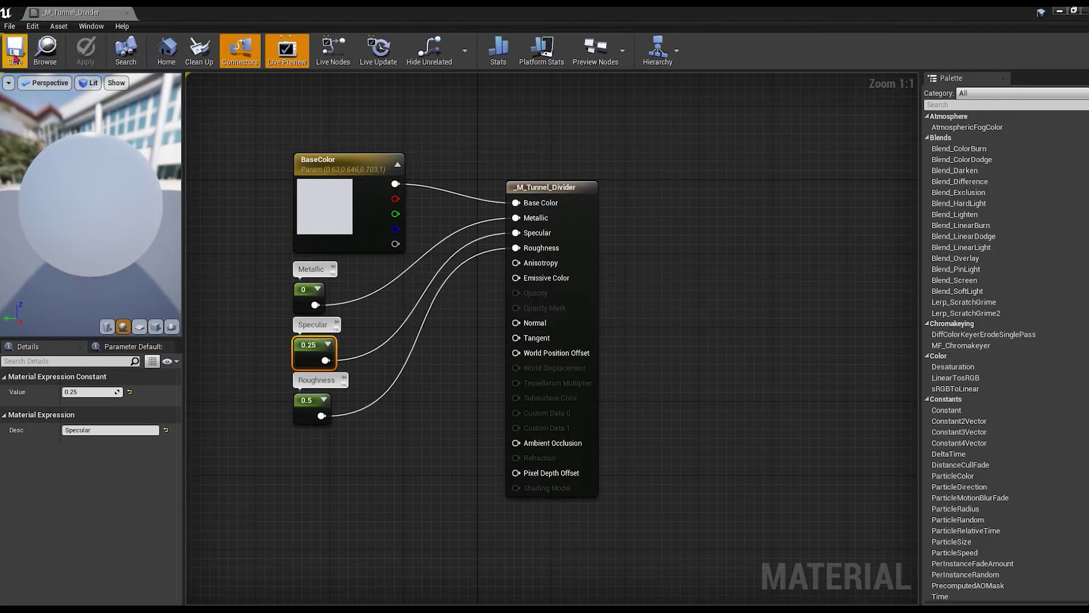
pyautogui.click(126, 13)
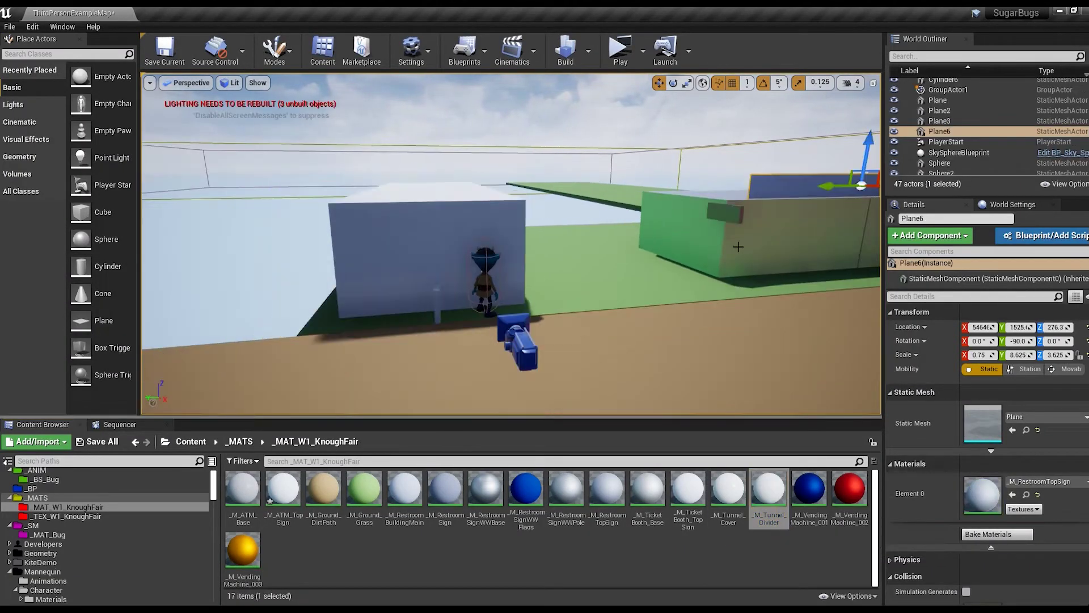
# Alt-drag a copy of the sign panel to sit above the restroom
pyautogui.moveTo(569, 186)
pyautogui.mouseDown()
pyautogui.moveTo(364, 181)
pyautogui.moveTo(442, 193)
pyautogui.mouseUp()
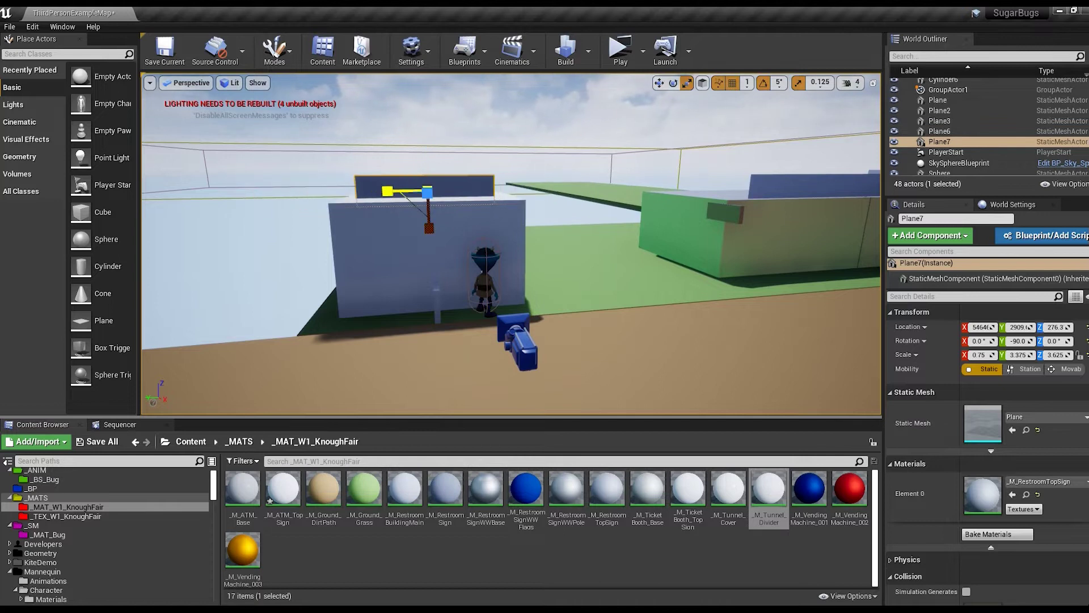
pyautogui.click(568, 218)
pyautogui.hotkey('ctrl', 'z')
# Duplicate _M_TicketBooth_TopSign as _M_Tunnel_TopSign and assign it to the new sign panel
pyautogui.click(283, 488)
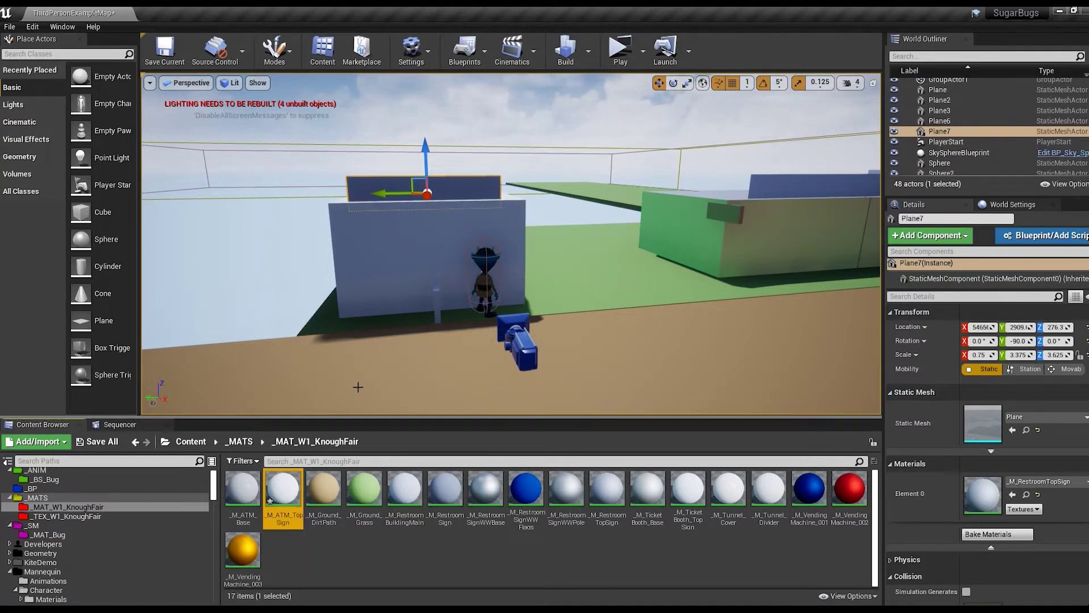
pyautogui.click(685, 491)
pyautogui.hotkey('ctrl', 'w')
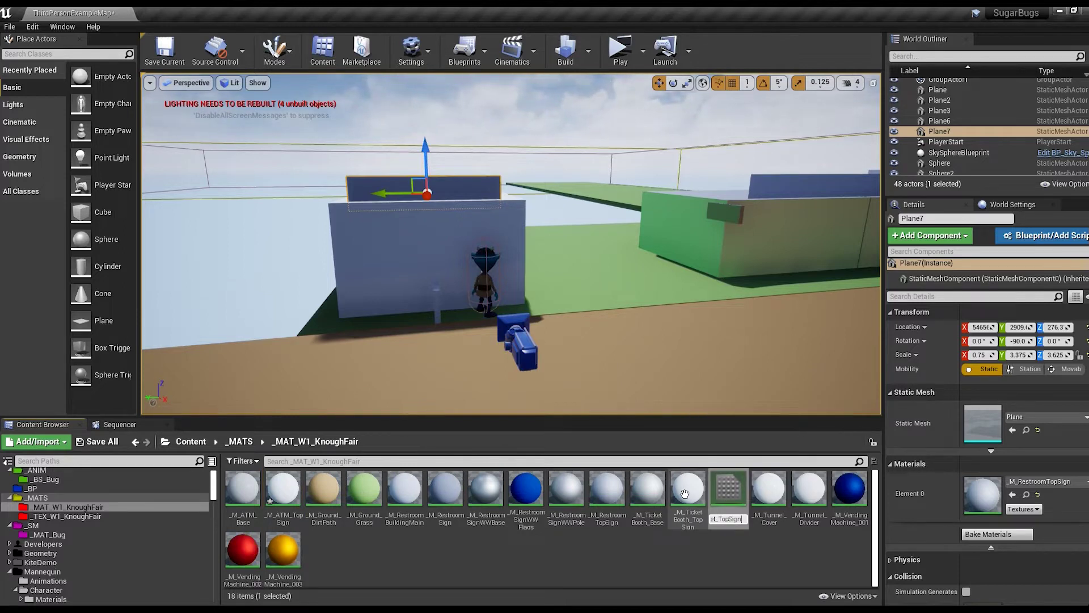
pyautogui.press('Return')
pyautogui.moveTo(810, 488); pyautogui.dragTo(982, 494)
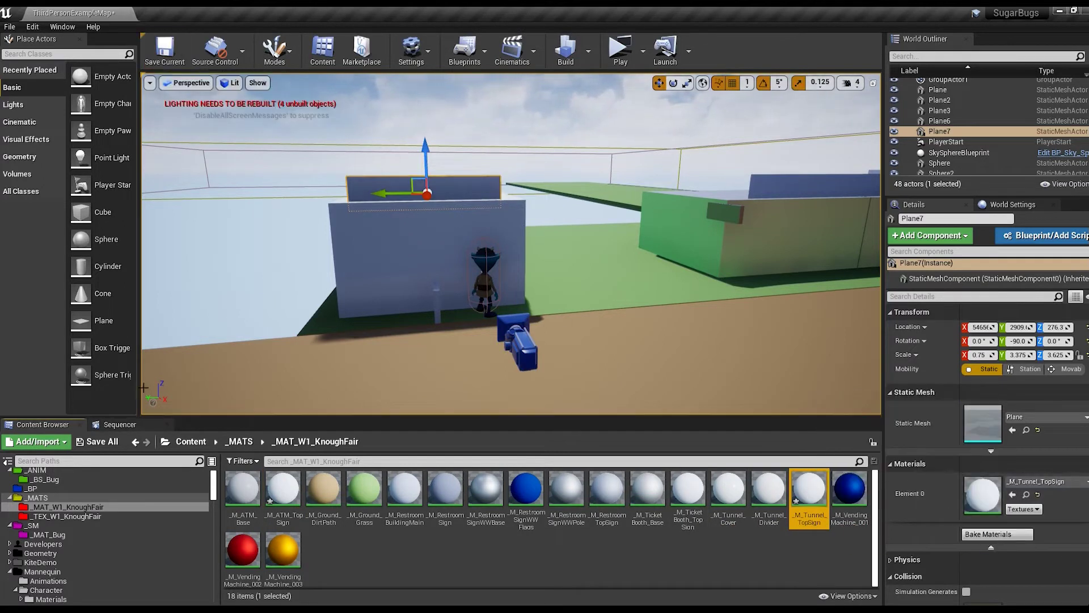
pyautogui.click(492, 328)
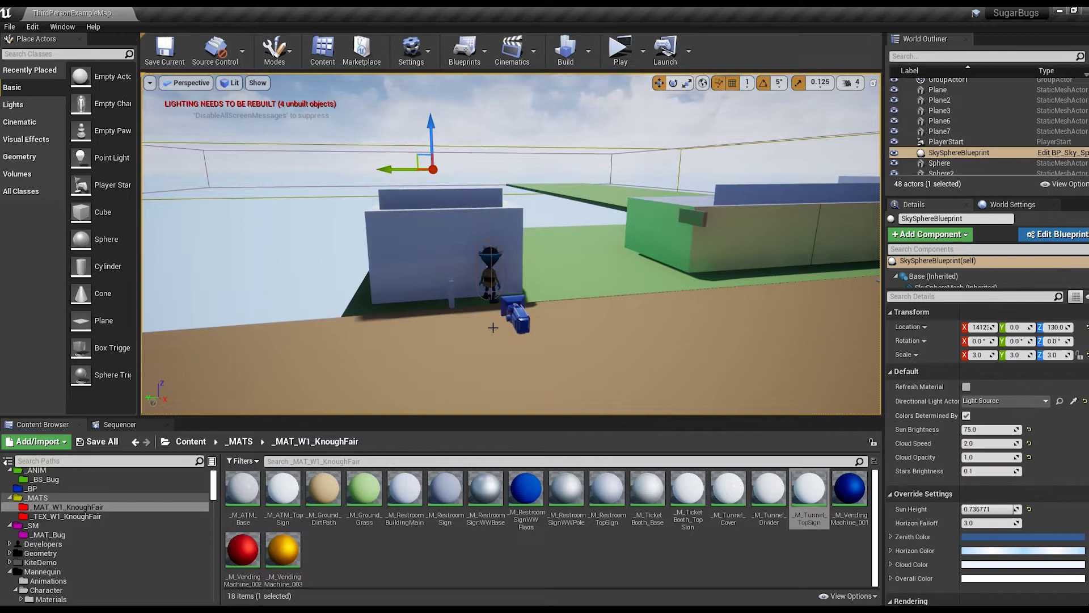
pyautogui.click(397, 258)
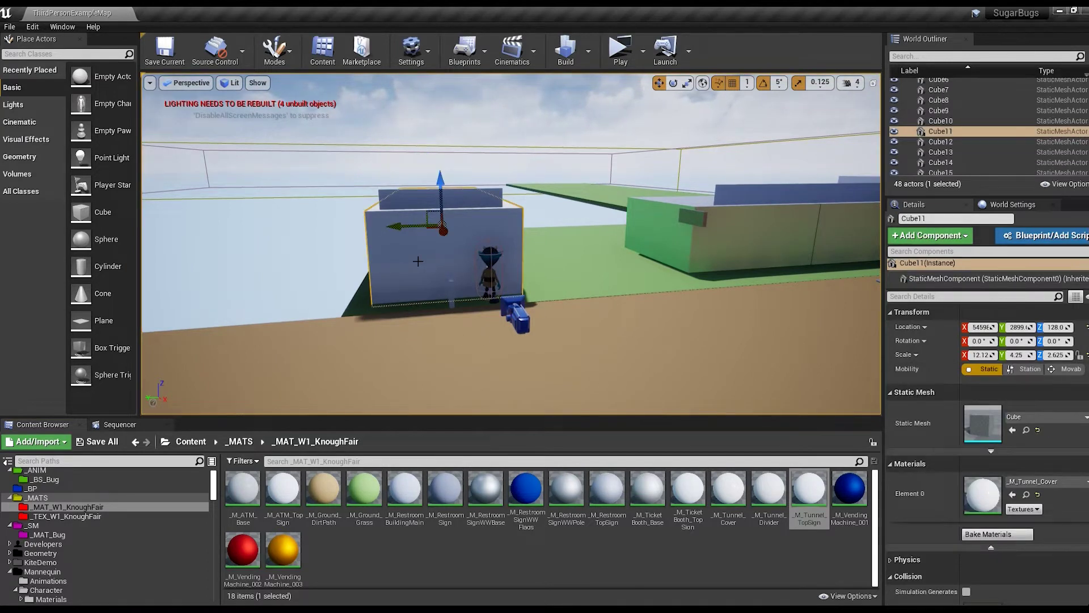
# Select the red sphere near the arch and scale it to 1.2, 1.3, 1.65
pyautogui.moveTo(417, 261); pyautogui.dragTo(581, 142, button='right')
pyautogui.click(581, 141)
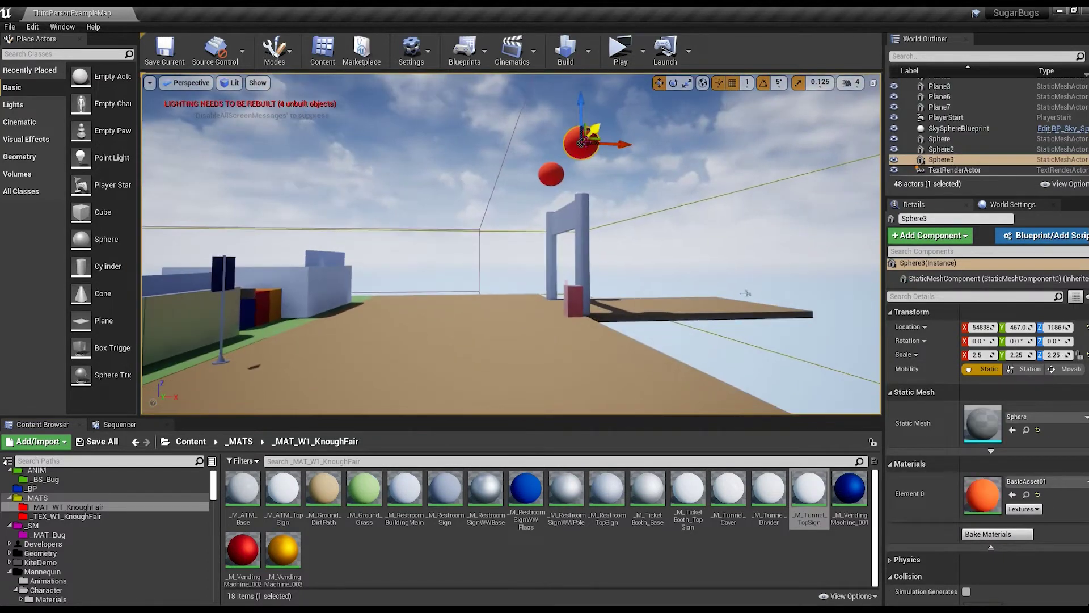
pyautogui.press('r')
pyautogui.write('1.65')
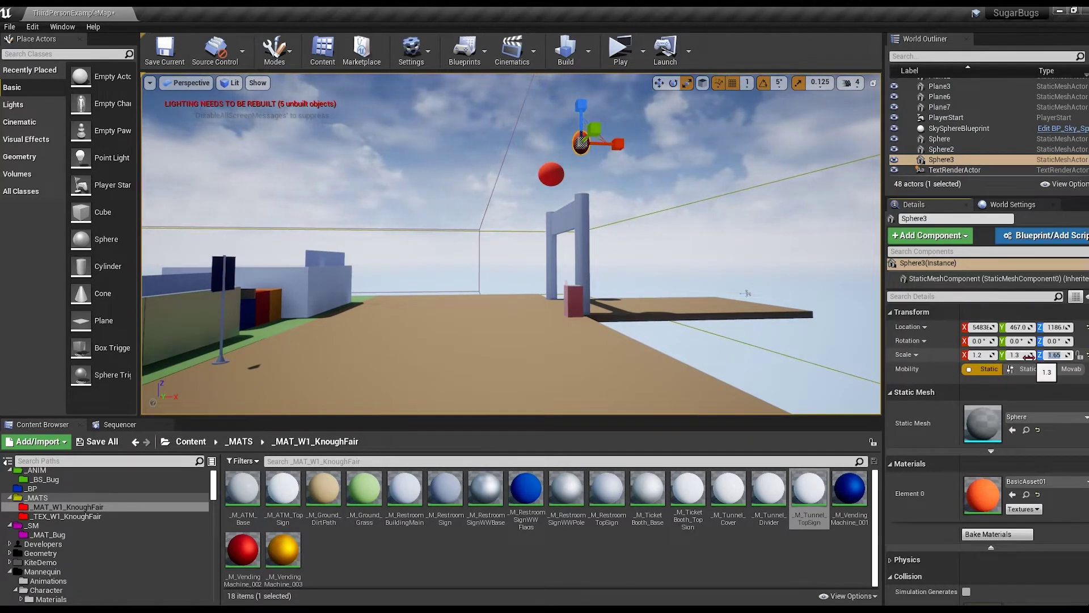
# In Front view, Alt-drag copies of the sphere below the original to start the clump
pyautogui.hotkey('alt', 'h')
pyautogui.press('f')
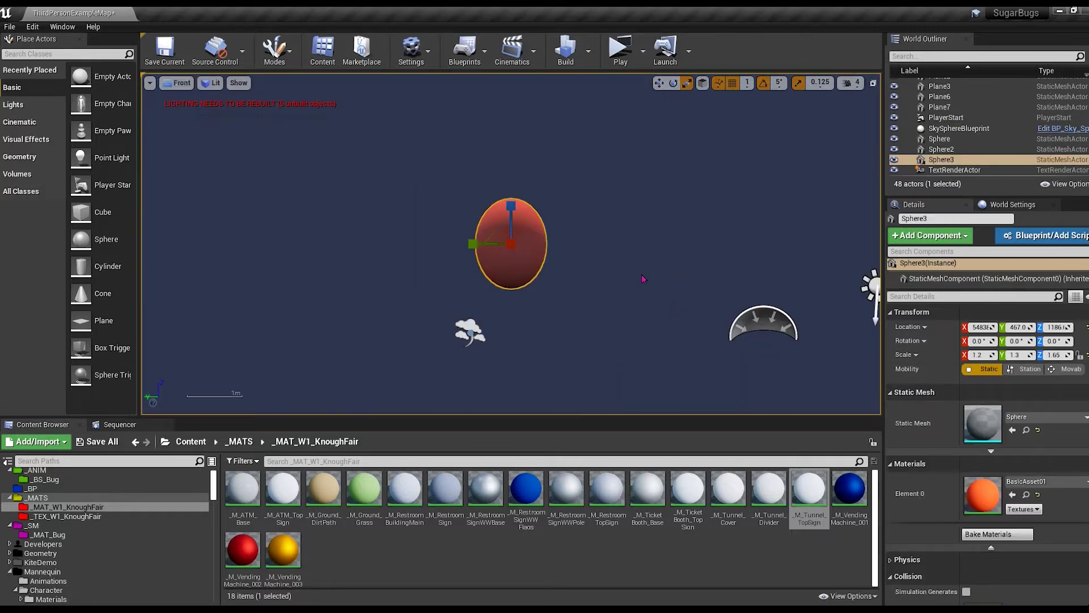
pyautogui.scroll(-3, 637, 277)
pyautogui.moveTo(573, 227)
pyautogui.keyDown('alt'); pyautogui.mouseDown()
pyautogui.moveTo(540, 261)
pyautogui.moveTo(542, 278)
pyautogui.moveTo(524, 280)
pyautogui.moveTo(528, 260)
pyautogui.moveTo(573, 258)
pyautogui.moveTo(585, 292)
pyautogui.moveTo(499, 292)
pyautogui.moveTo(519, 283)
pyautogui.moveTo(516, 244)
pyautogui.moveTo(495, 258)
pyautogui.mouseUp(); pyautogui.keyUp('alt')
pyautogui.click(177, 82)
pyautogui.click(181, 167)
# Return to perspective, frame the sphere clump and pick spheres to reposition
pyautogui.hotkey('alt', 'g')
pyautogui.press('f')
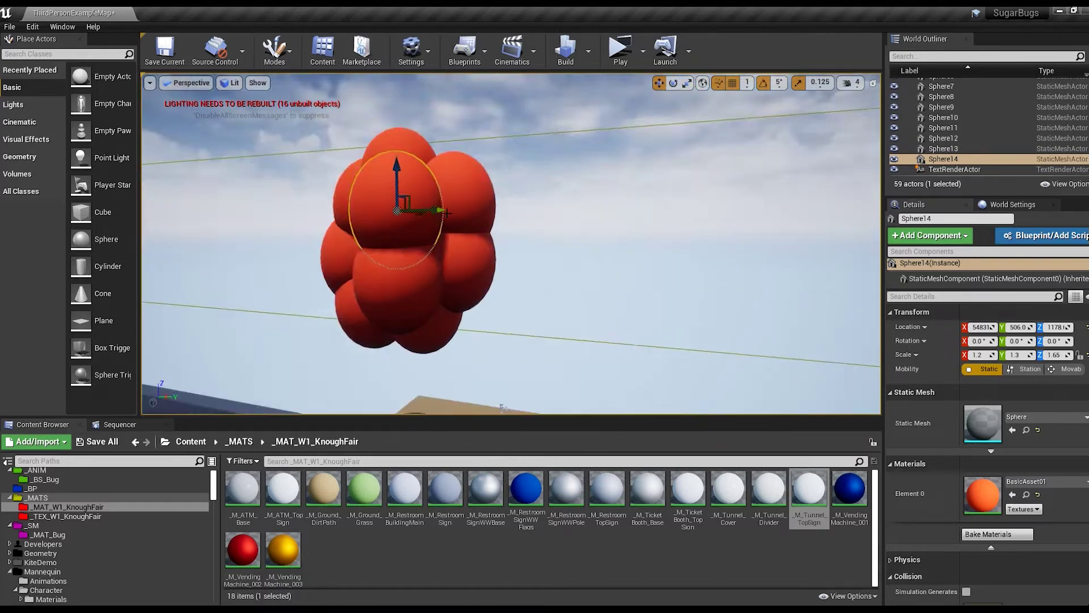
pyautogui.click(459, 187)
pyautogui.click(474, 244)
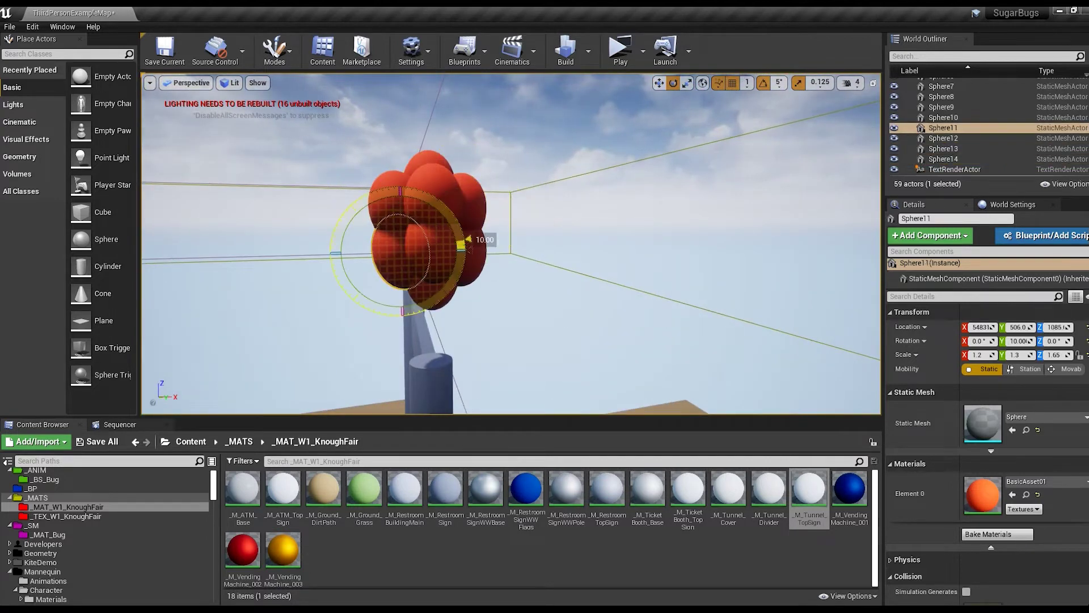
pyautogui.click(437, 260)
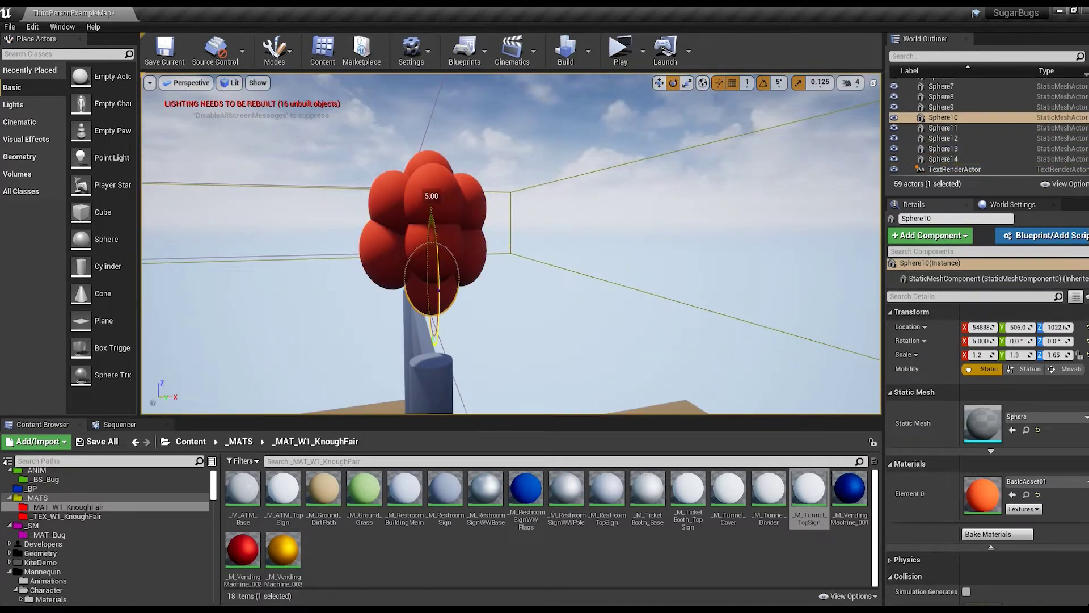
pyautogui.click(462, 249)
pyautogui.press('w')
pyautogui.click(462, 181)
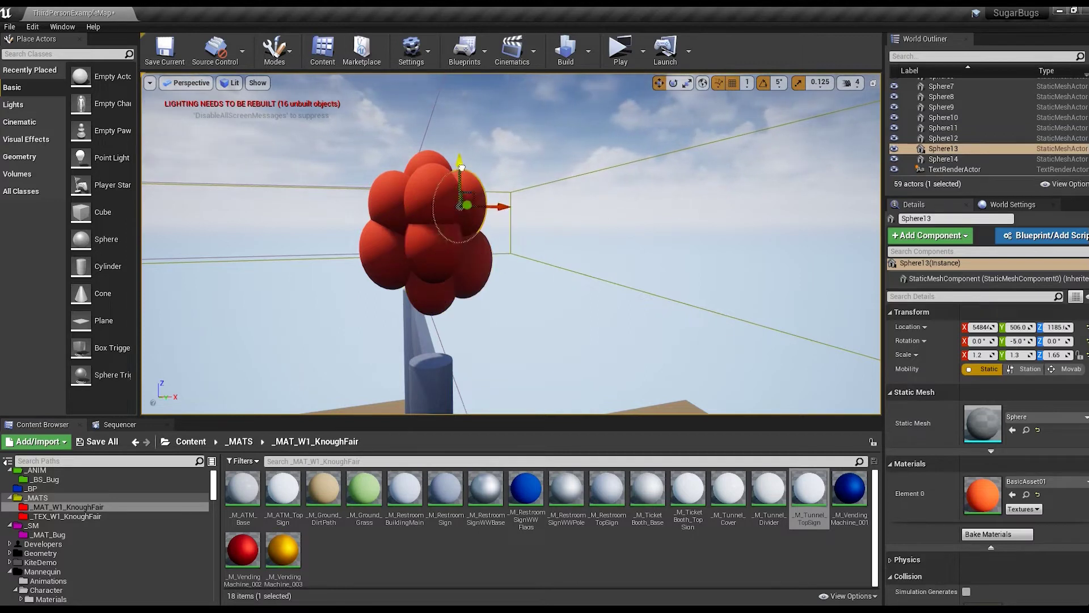
pyautogui.press('w')
pyautogui.click(434, 247)
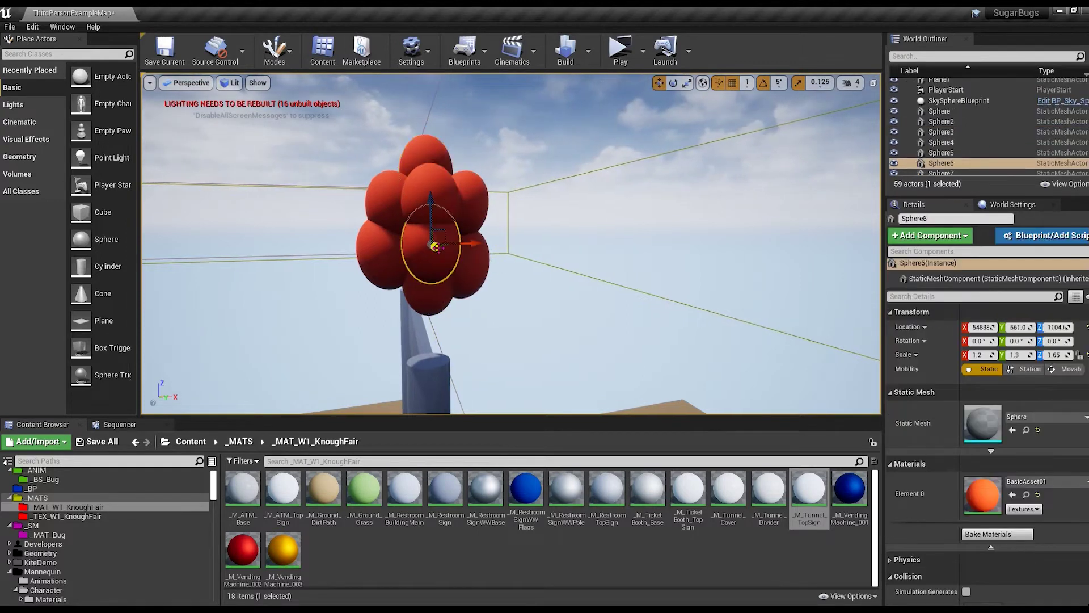
# Push a sphere out to the clump's left side
pyautogui.moveTo(444, 251); pyautogui.dragTo(443, 251, button='right')
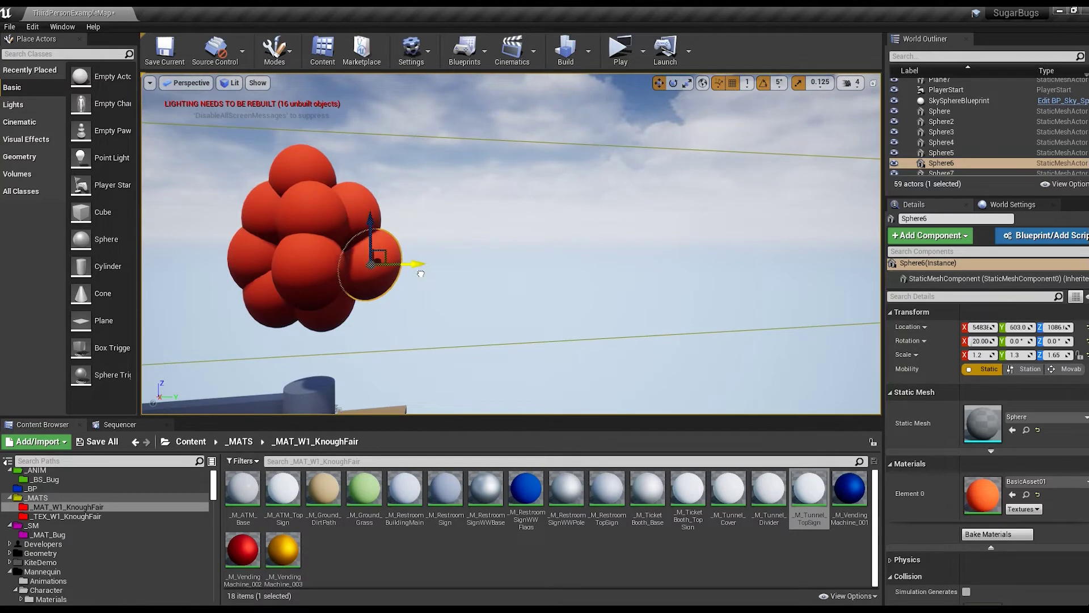
pyautogui.click(345, 187)
pyautogui.press('w')
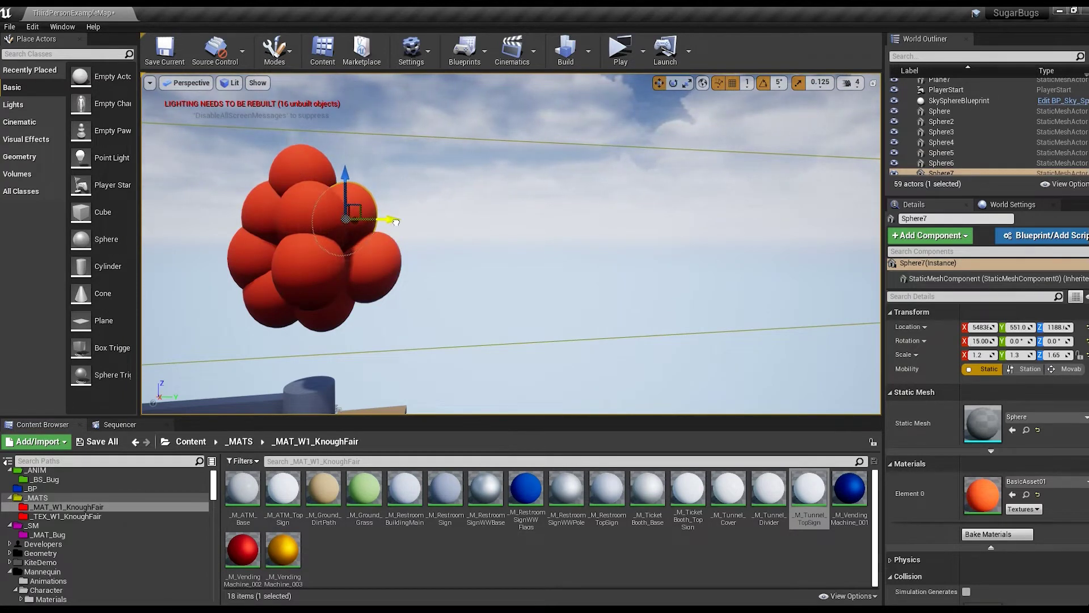
pyautogui.click(406, 273)
pyautogui.press('e')
pyautogui.click(272, 253)
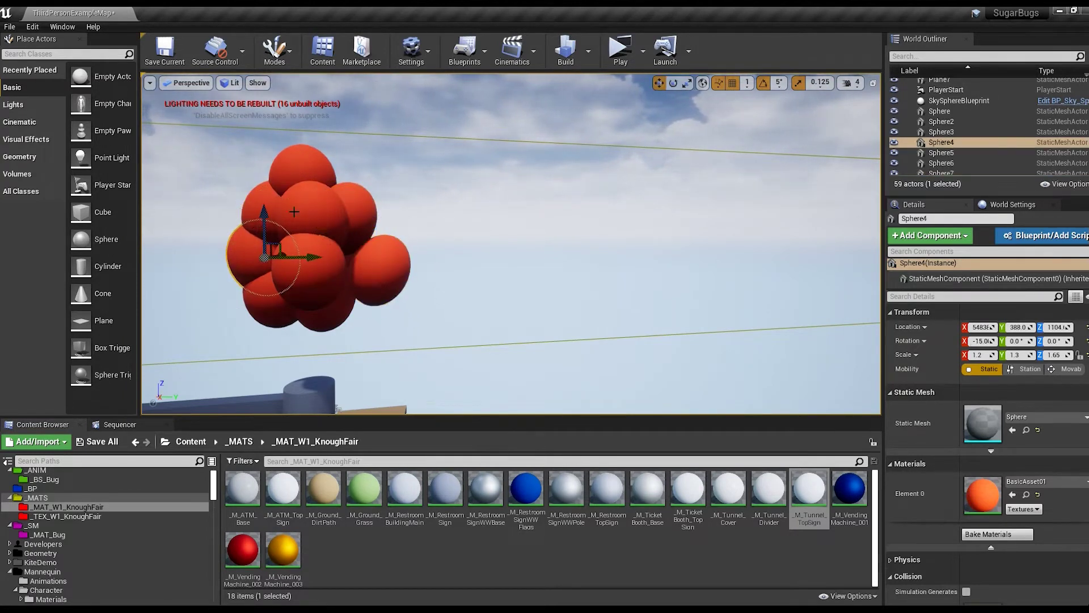
pyautogui.moveTo(311, 257); pyautogui.dragTo(267, 267)
# Move a lower-left sphere down and left and stretch spheres taller vertically
pyautogui.click(285, 288)
pyautogui.press('e')
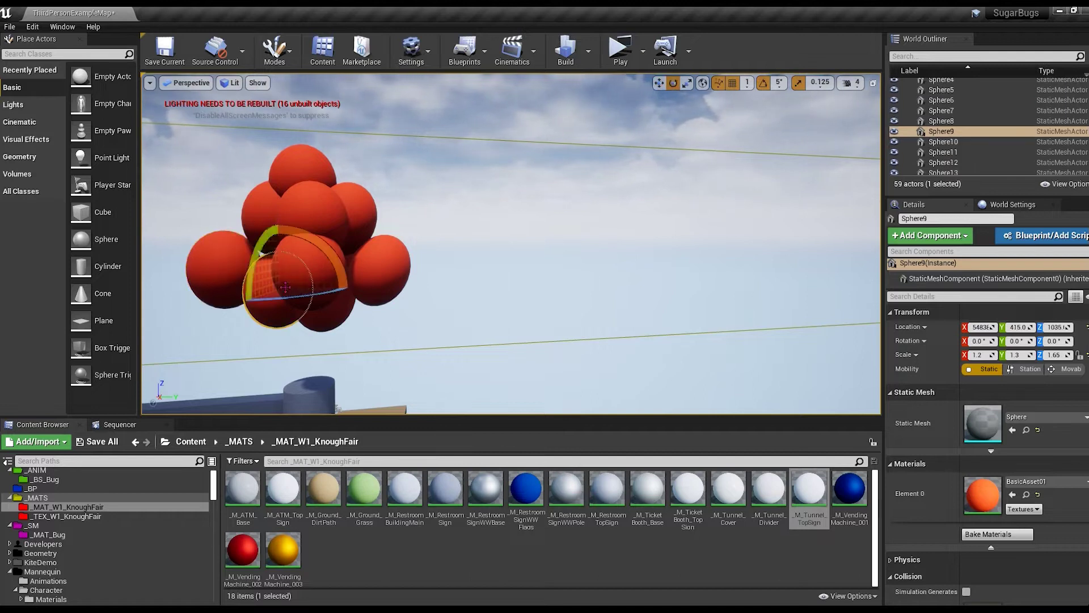
pyautogui.moveTo(326, 288); pyautogui.dragTo(302, 313)
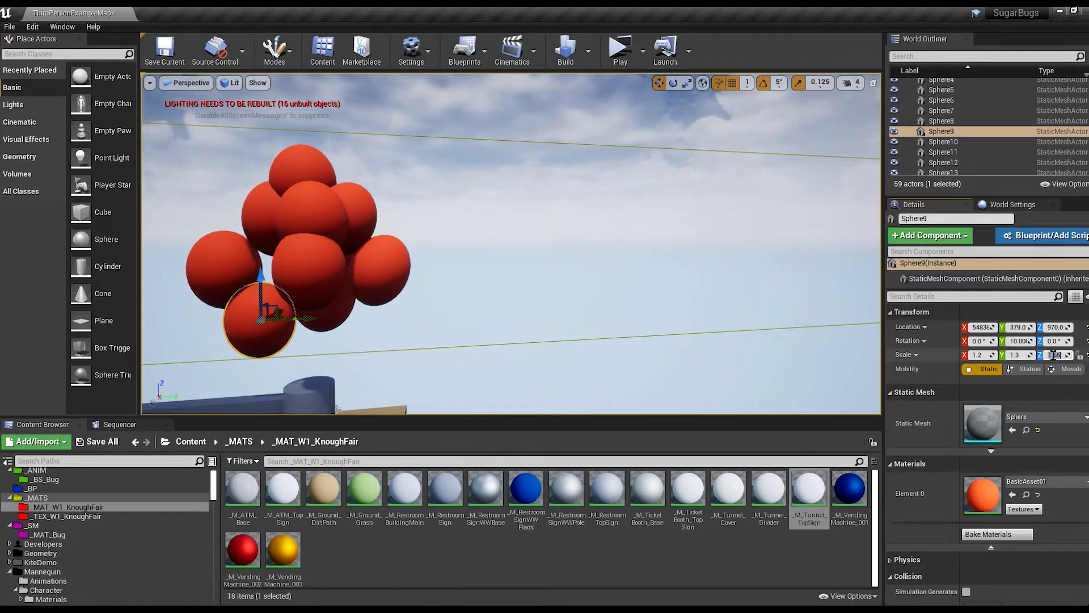
pyautogui.press('Return')
pyautogui.click(218, 272)
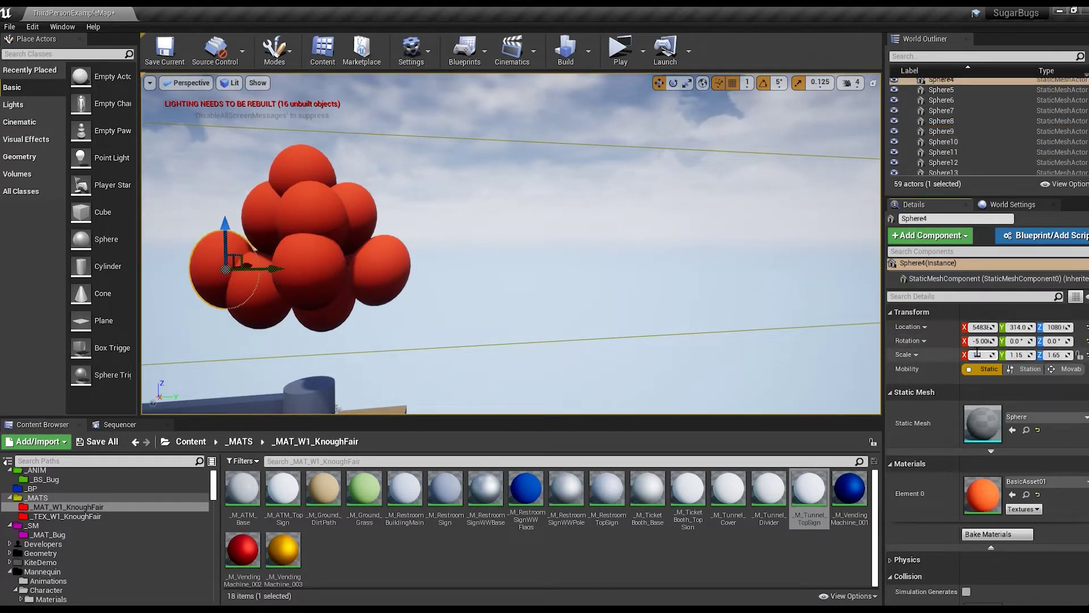
pyautogui.click(1055, 355)
pyautogui.click(267, 207)
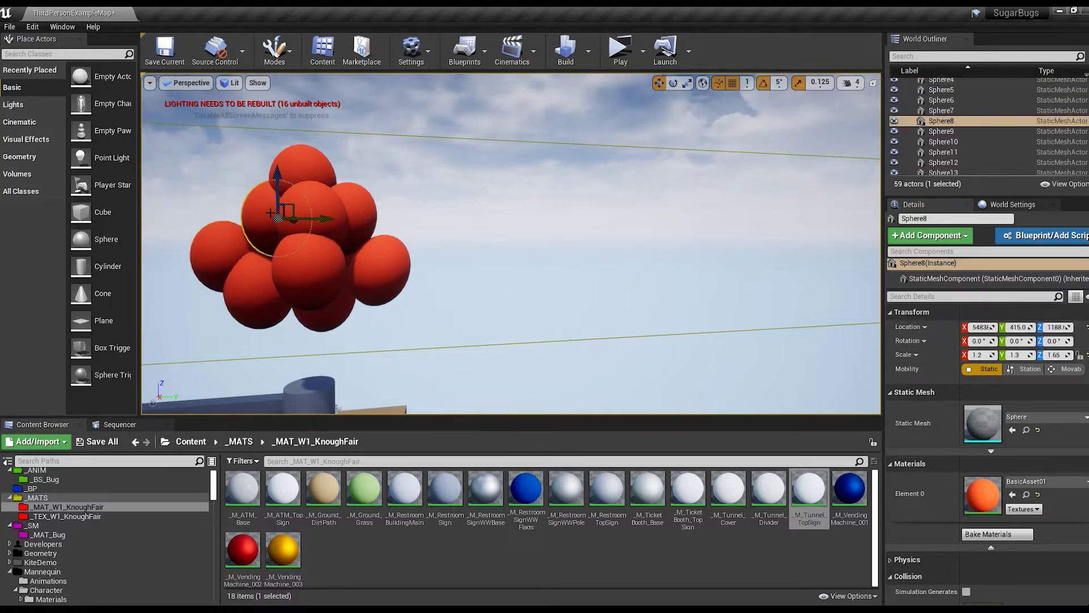
pyautogui.click(292, 269)
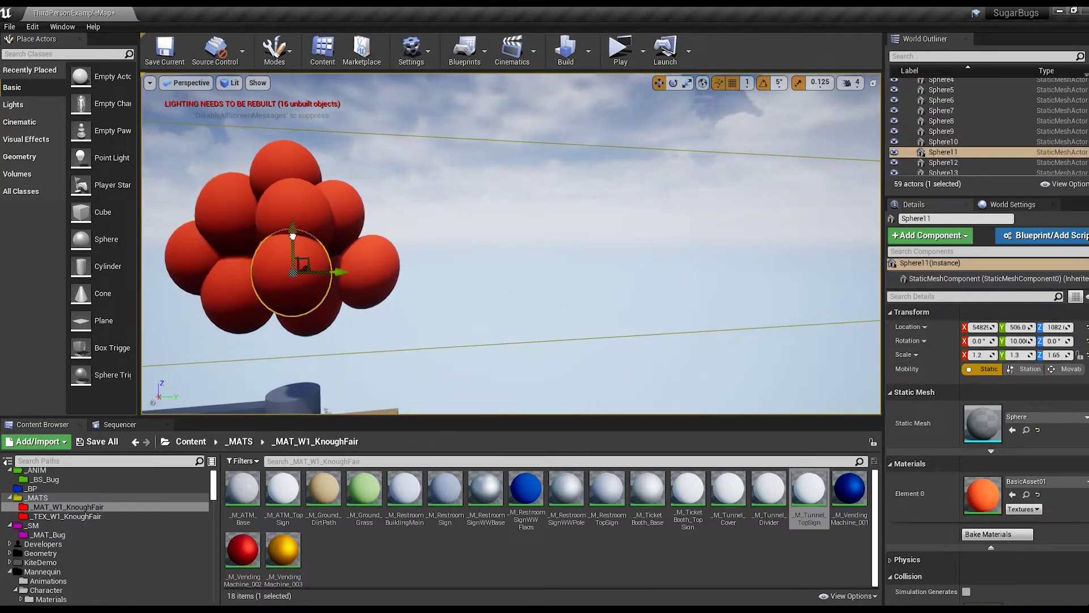
# Duplicate the top sphere upward to extend the cluster
pyautogui.moveTo(459, 243); pyautogui.dragTo(352, 238, button='right')
pyautogui.click(348, 169)
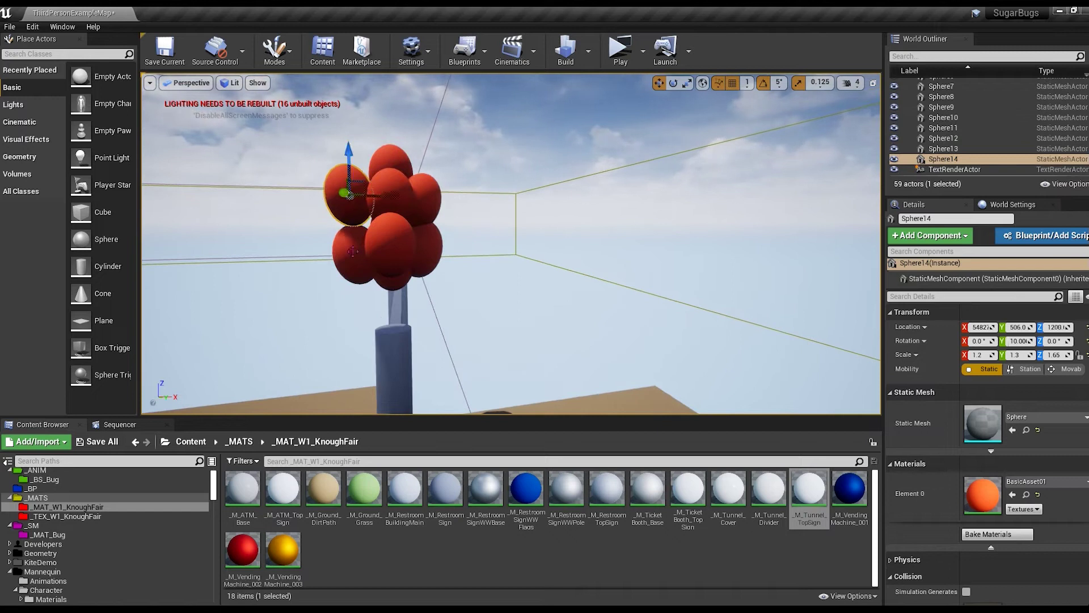
pyautogui.click(352, 251)
pyautogui.click(438, 240)
pyautogui.click(429, 190)
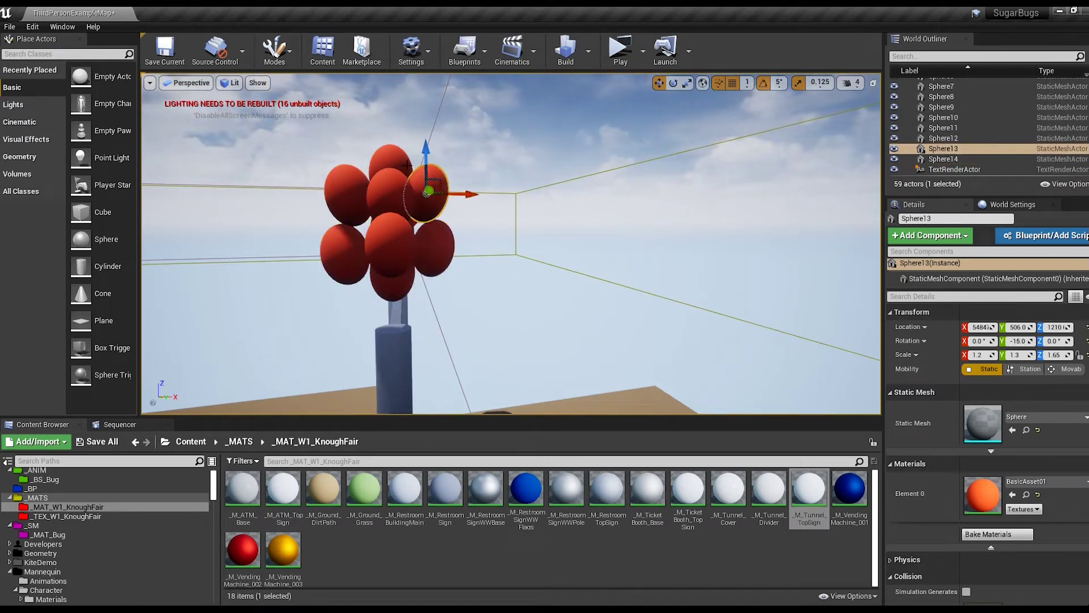
pyautogui.click(397, 142)
pyautogui.keyDown('alt'); pyautogui.moveTo(420, 146); pyautogui.dragTo(407, 121); pyautogui.keyUp('alt')
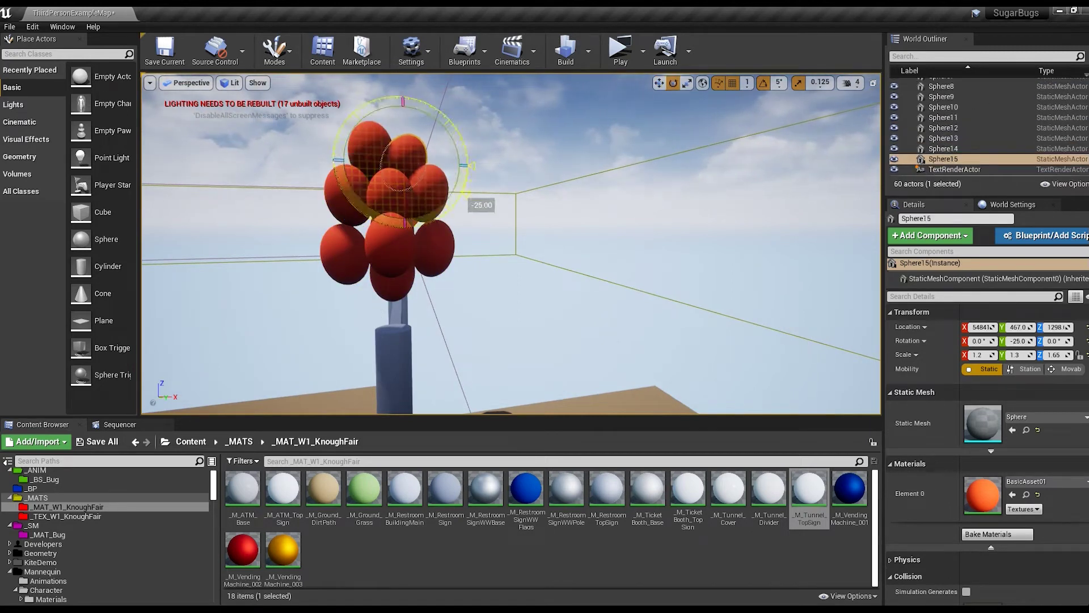
# Duplicate a sphere downward into a new spot in the cluster
pyautogui.click(343, 250)
pyautogui.press('w')
pyautogui.click(349, 184)
pyautogui.click(369, 151)
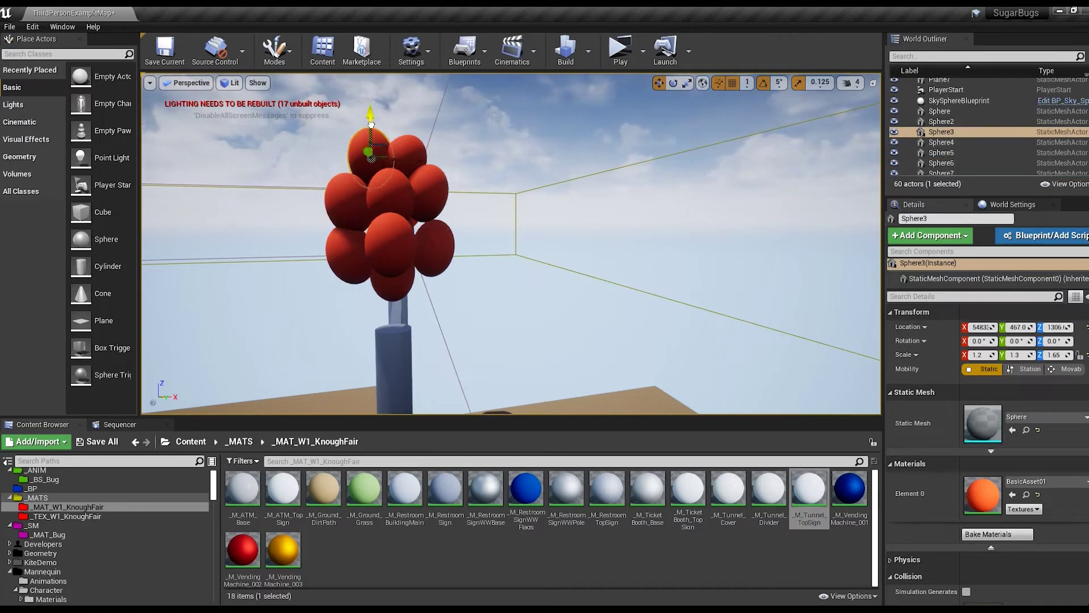
pyautogui.click(426, 190)
pyautogui.click(396, 243)
pyautogui.moveTo(397, 243); pyautogui.dragTo(431, 208, button='right')
pyautogui.click(448, 210)
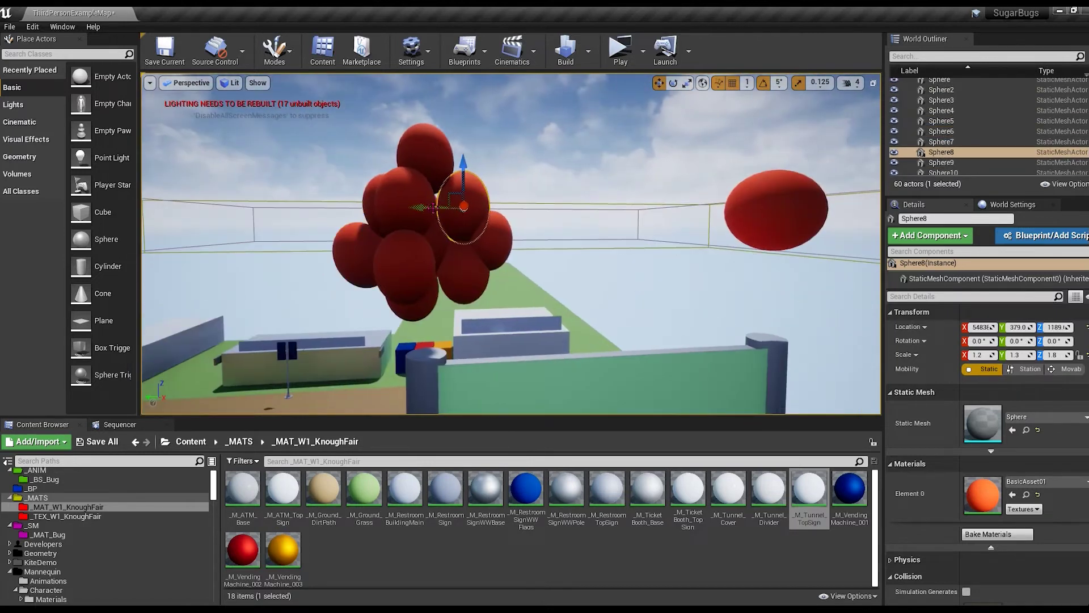
pyautogui.click(401, 199)
pyautogui.moveTo(401, 199)
pyautogui.keyDown('alt'); pyautogui.mouseDown()
pyautogui.moveTo(448, 218)
pyautogui.moveTo(399, 316)
pyautogui.mouseUp(); pyautogui.keyUp('alt')
# Tilt the new sphere and raise it above the cluster
pyautogui.press('e')
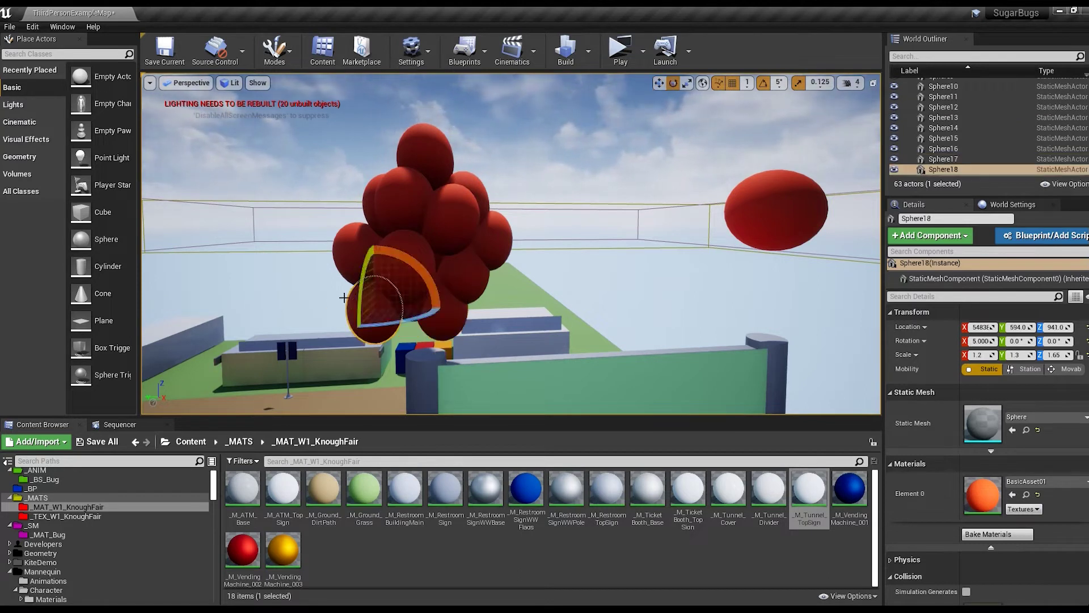
pyautogui.moveTo(449, 267)
pyautogui.keyDown('alt'); pyautogui.mouseDown()
pyautogui.moveTo(390, 190)
pyautogui.moveTo(320, 203)
pyautogui.mouseUp(); pyautogui.keyUp('alt')
pyautogui.press('w')
pyautogui.moveTo(367, 162); pyautogui.dragTo(384, 111)
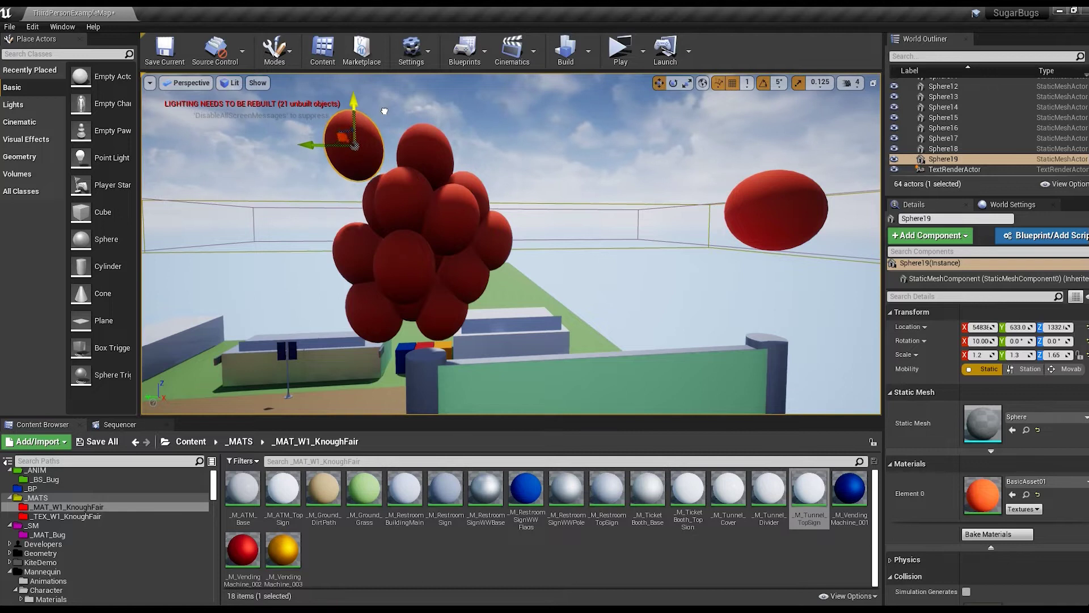
# Duplicate two spheres onto the cluster's lower left and nudge a lower-right sphere up
pyautogui.keyDown('alt'); pyautogui.moveTo(373, 149); pyautogui.dragTo(390, 206); pyautogui.keyUp('alt')
pyautogui.keyDown('alt'); pyautogui.moveTo(364, 251); pyautogui.dragTo(321, 229); pyautogui.keyUp('alt')
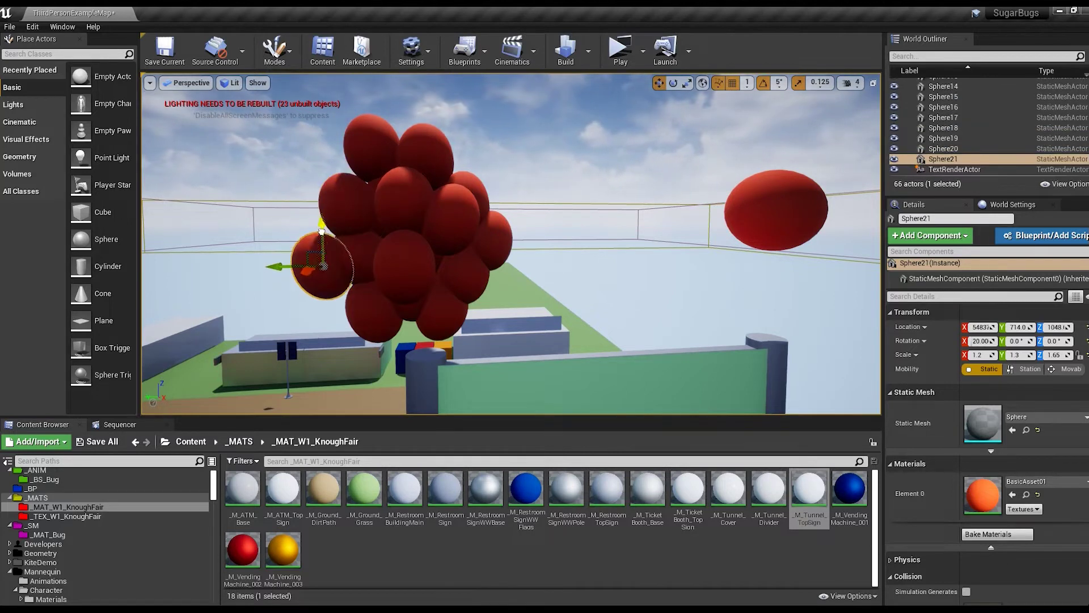
pyautogui.moveTo(258, 269); pyautogui.dragTo(263, 290)
pyautogui.click(348, 201)
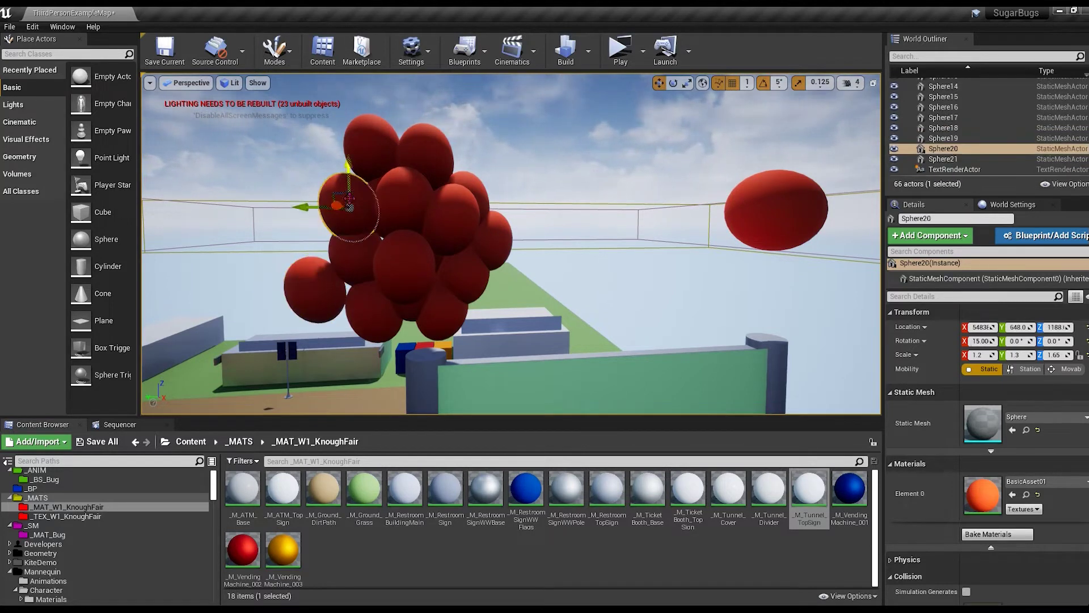
pyautogui.click(466, 300)
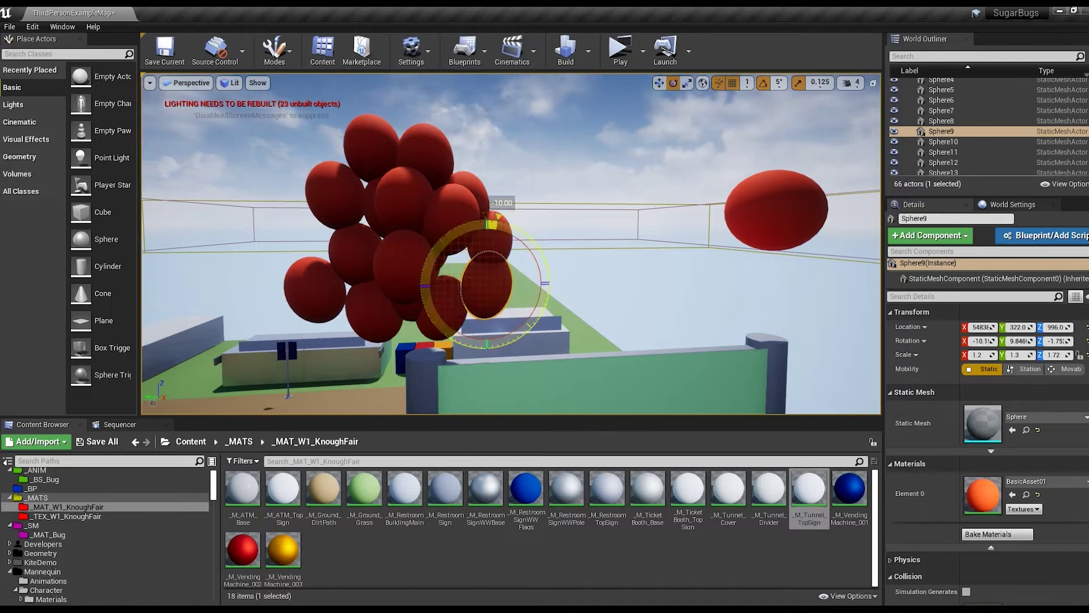
pyautogui.moveTo(497, 271); pyautogui.dragTo(481, 252)
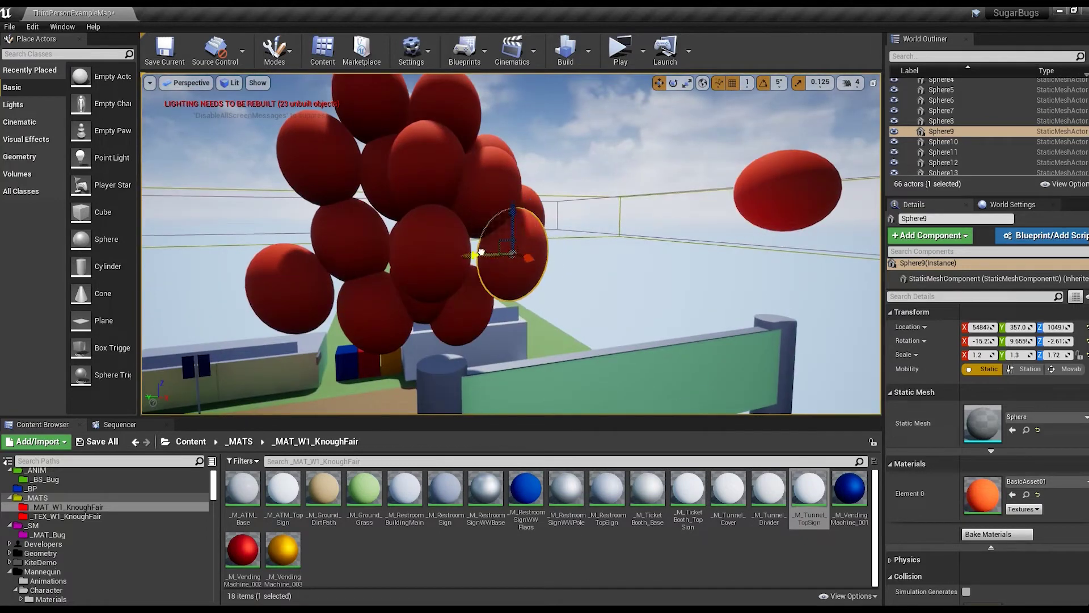
# Duplicate a sphere higher on the cluster and shift a side sphere left
pyautogui.click(327, 287)
pyautogui.press('w')
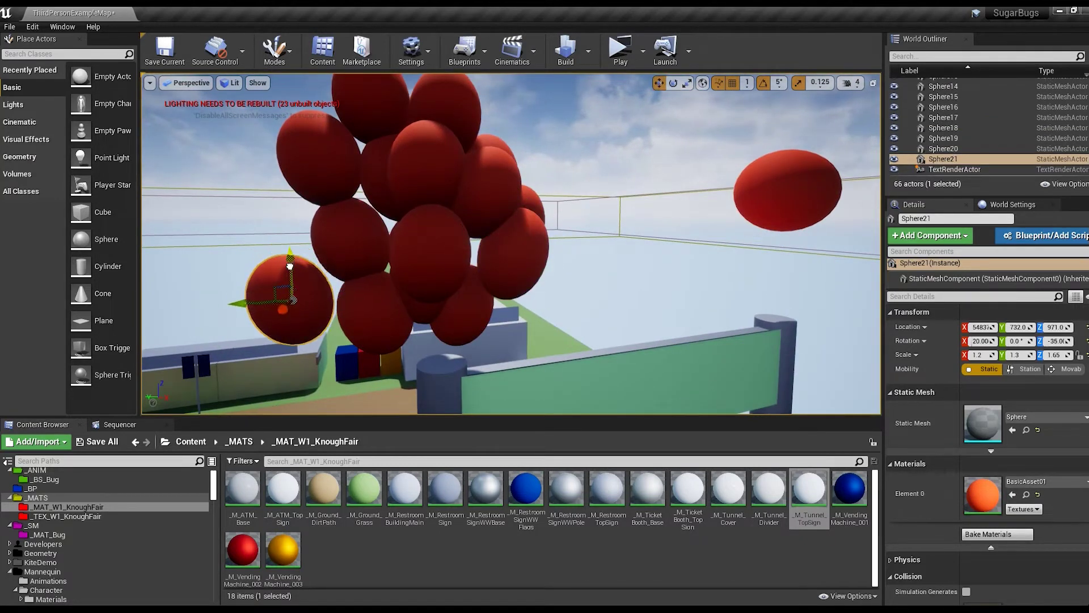
pyautogui.keyDown('alt'); pyautogui.moveTo(295, 295); pyautogui.dragTo(312, 165); pyautogui.keyUp('alt')
pyautogui.moveTo(312, 165); pyautogui.dragTo(461, 291, button='right')
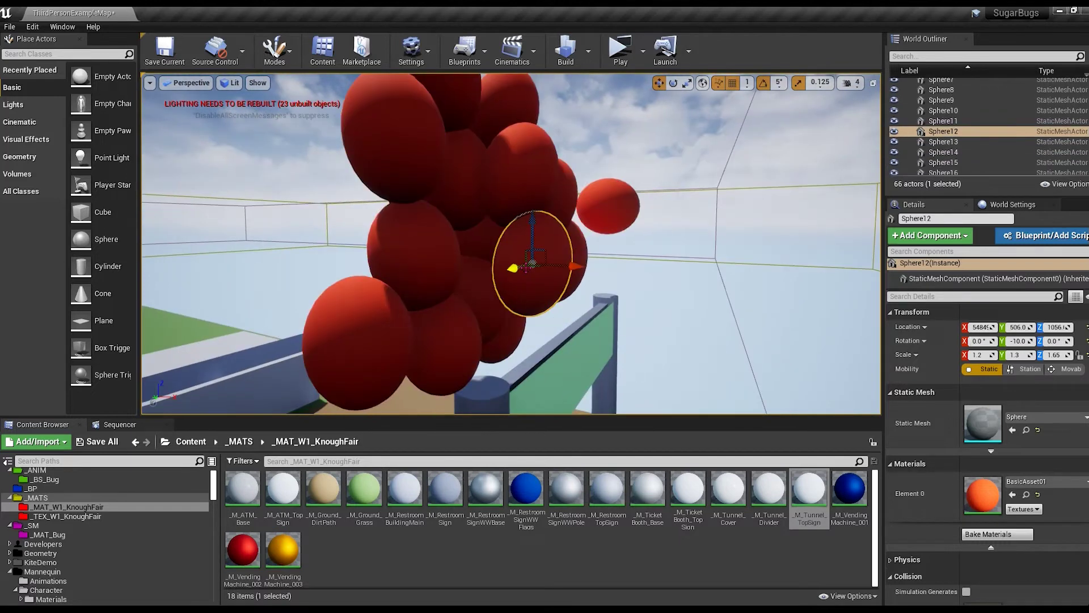
pyautogui.press('w')
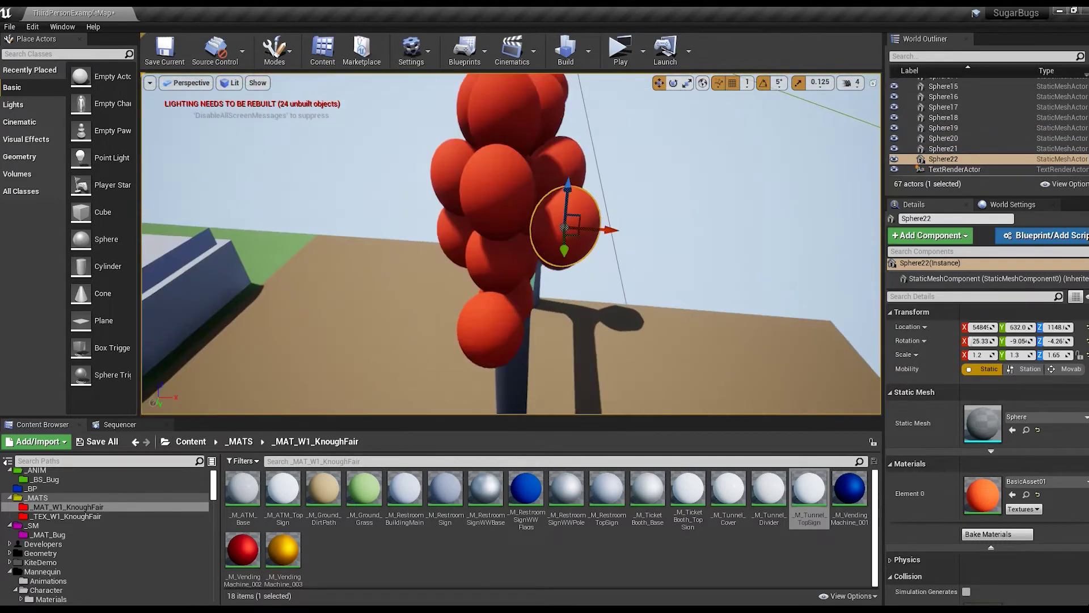
pyautogui.moveTo(458, 258); pyautogui.dragTo(553, 276, button='right')
pyautogui.click(553, 276)
pyautogui.moveTo(584, 286); pyautogui.dragTo(528, 290)
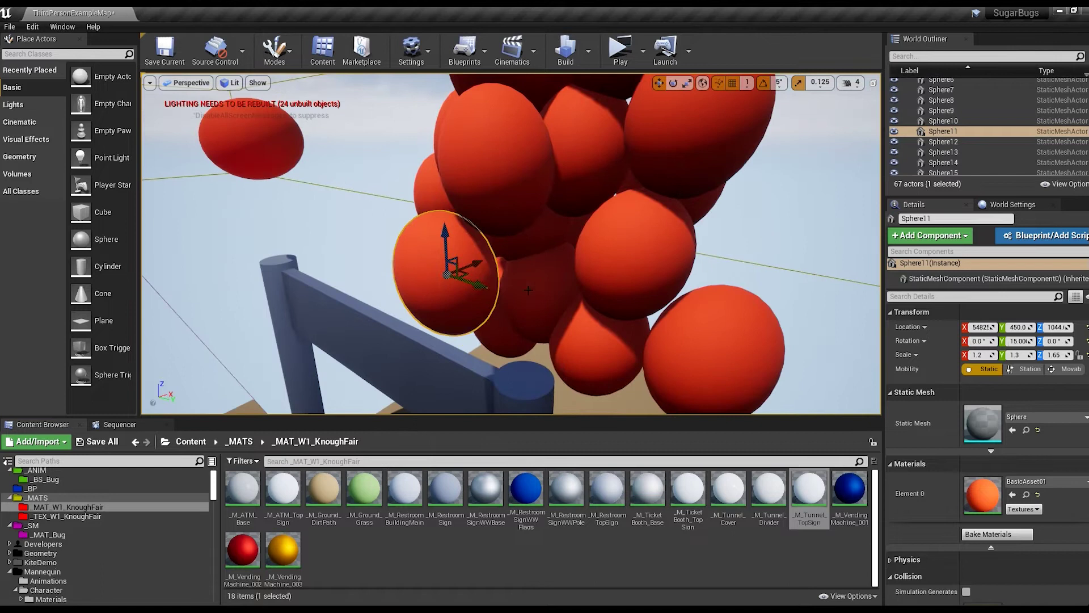
# Duplicate another side sphere down into a new spot below the cluster
pyautogui.click(543, 292)
pyautogui.keyDown('alt'); pyautogui.moveTo(544, 289); pyautogui.dragTo(418, 397); pyautogui.keyUp('alt')
pyautogui.press('e')
pyautogui.moveTo(417, 397)
pyautogui.mouseDown(button='right')
pyautogui.moveTo(379, 297)
pyautogui.moveTo(397, 266)
pyautogui.mouseUp(button='right')
# Duplicate four neighbouring spheres as a group to the cluster's left and rotate them
pyautogui.click(379, 297)
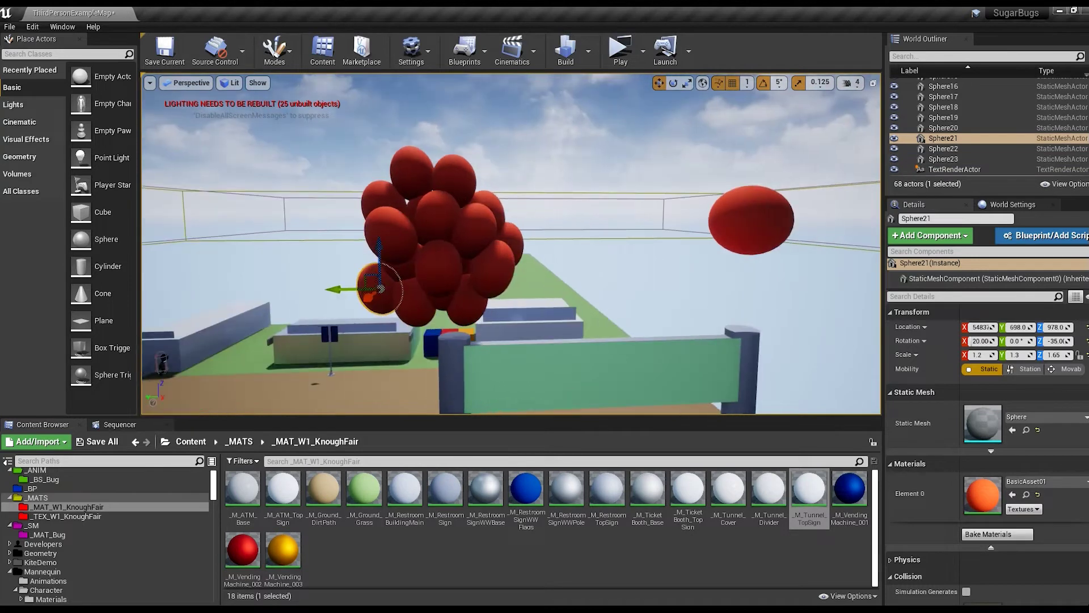
pyautogui.keyDown('ctrl'); pyautogui.click(397, 266); pyautogui.keyUp('ctrl')
pyautogui.keyDown('ctrl'); pyautogui.click(380, 290); pyautogui.keyUp('ctrl')
pyautogui.keyDown('ctrl'); pyautogui.click(363, 236); pyautogui.keyUp('ctrl')
pyautogui.keyDown('alt'); pyautogui.moveTo(363, 236); pyautogui.dragTo(340, 227); pyautogui.keyUp('alt')
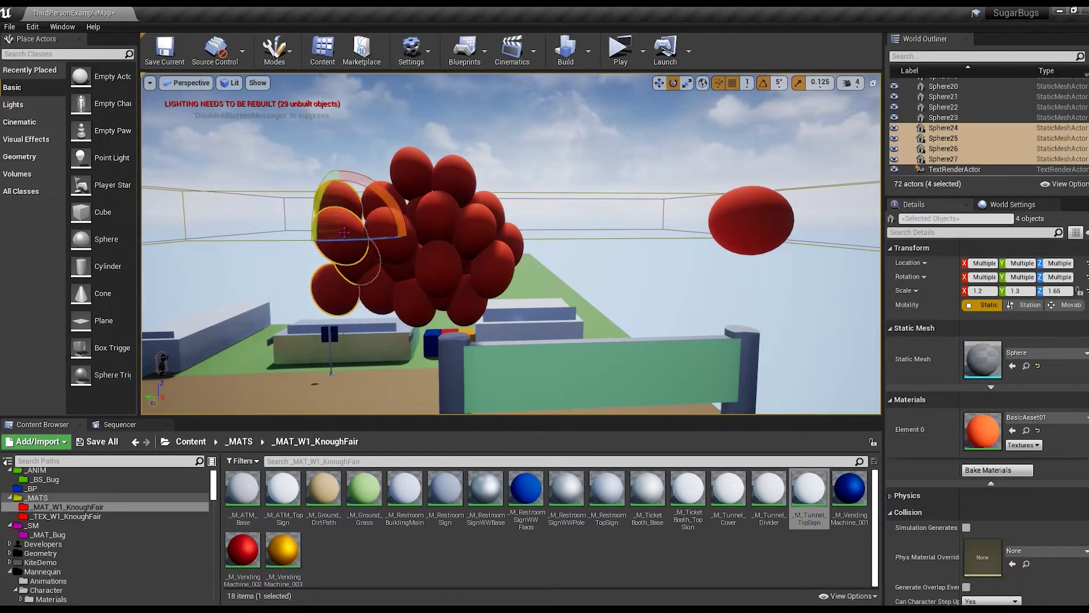
pyautogui.press('e')
pyautogui.moveTo(341, 227); pyautogui.dragTo(321, 230, button='right')
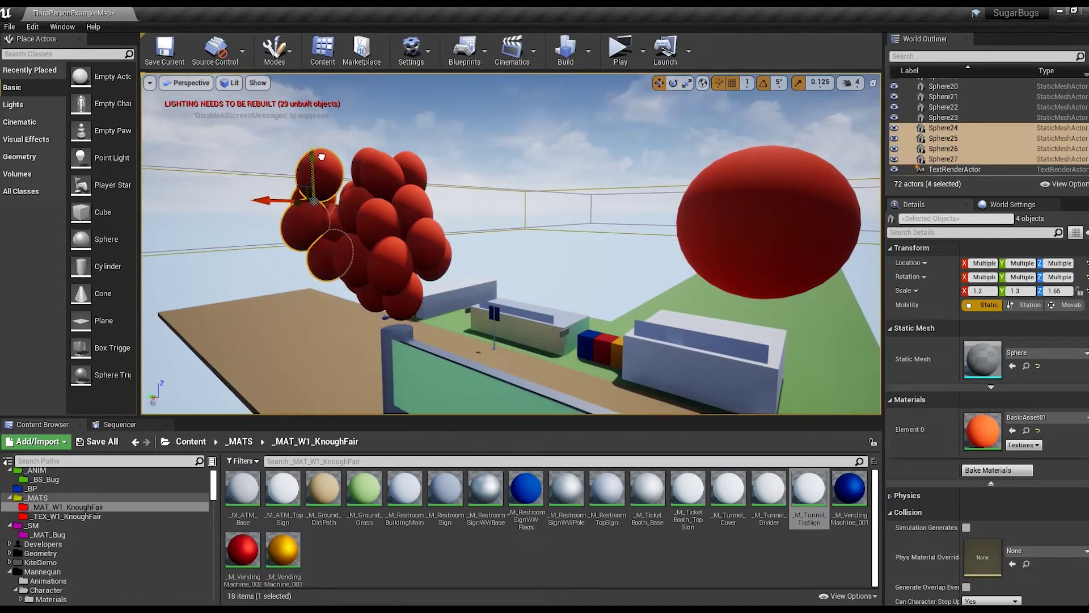
pyautogui.click(301, 221)
pyautogui.click(323, 170)
pyautogui.moveTo(248, 165); pyautogui.dragTo(241, 170)
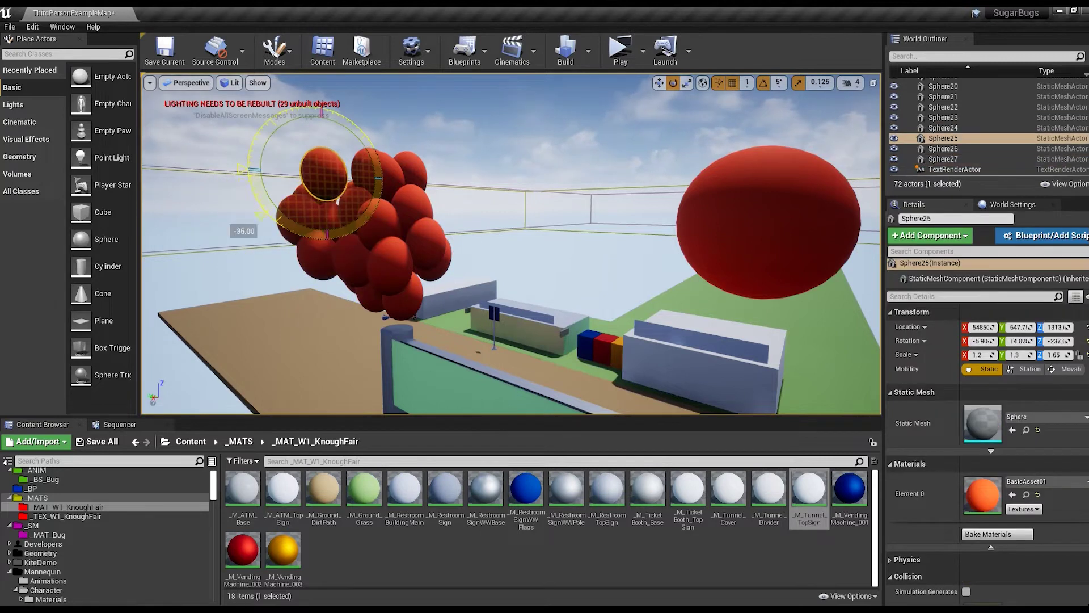
# Duplicate a sphere onto the cluster's top, tilt it and settle it into place
pyautogui.moveTo(244, 171); pyautogui.dragTo(454, 170, button='right')
pyautogui.click(457, 171)
pyautogui.press('w')
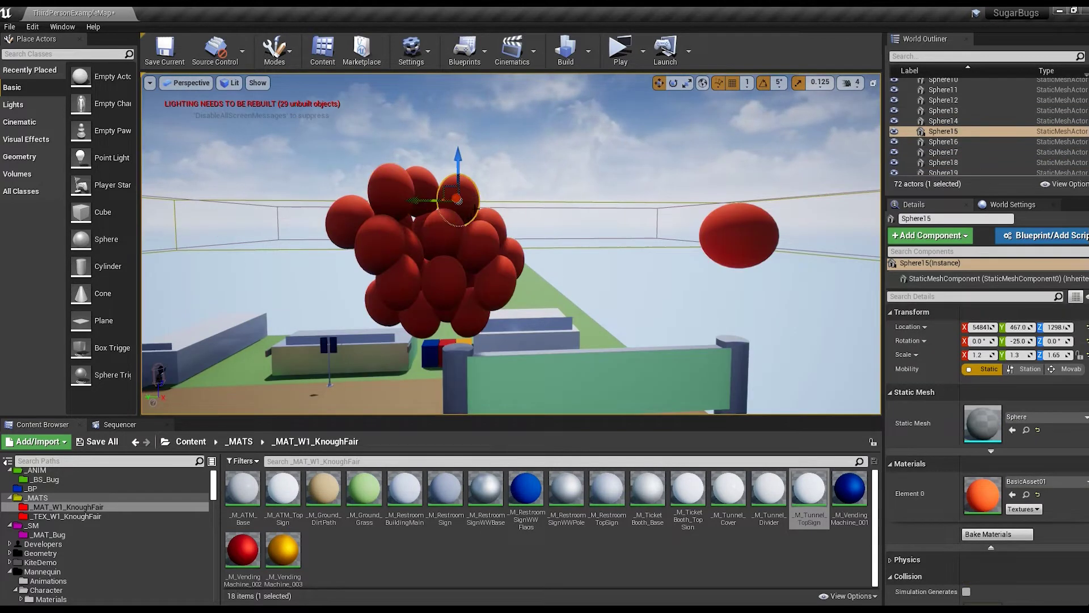
pyautogui.moveTo(457, 186); pyautogui.dragTo(464, 194, button='right')
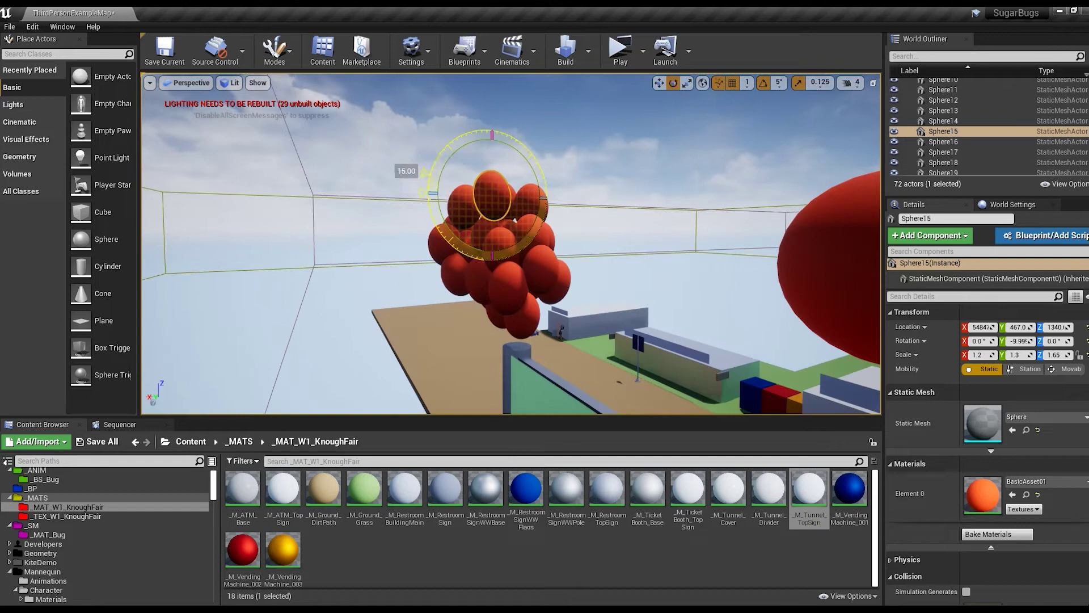
pyautogui.click(502, 251)
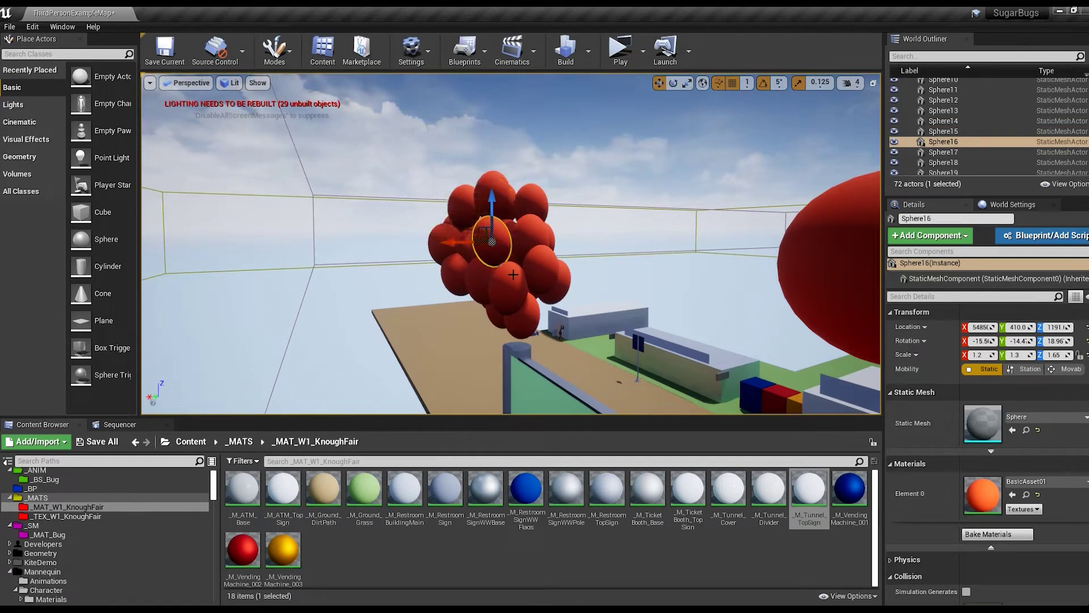
pyautogui.moveTo(512, 274); pyautogui.dragTo(544, 272, button='right')
pyautogui.keyDown('alt'); pyautogui.moveTo(438, 170); pyautogui.dragTo(451, 124); pyautogui.keyUp('alt')
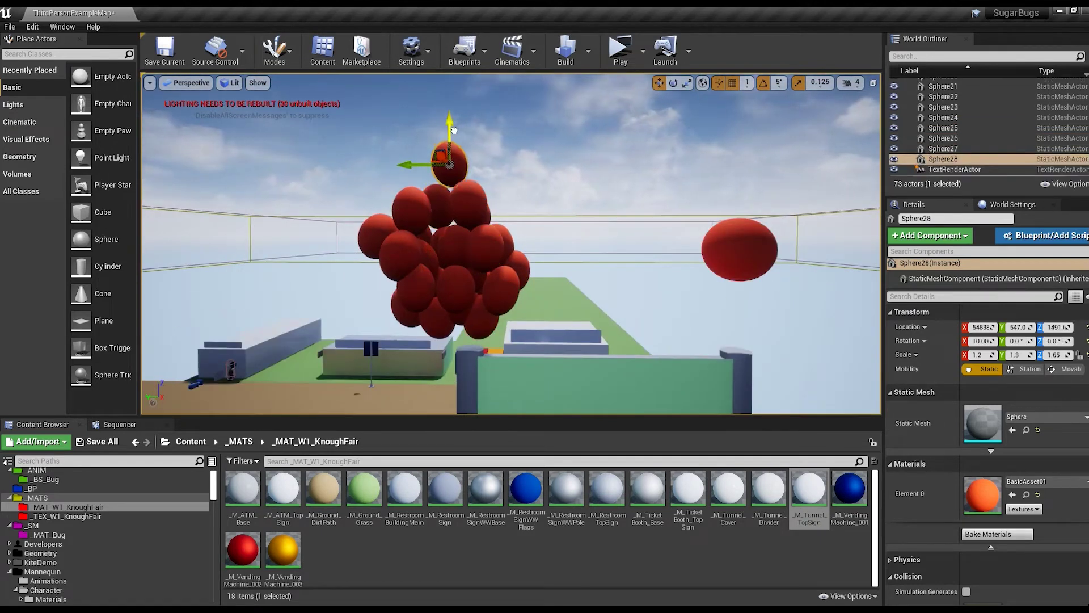
pyautogui.moveTo(501, 185); pyautogui.dragTo(493, 196)
pyautogui.moveTo(494, 196); pyautogui.dragTo(532, 199, button='right')
pyautogui.moveTo(421, 97); pyautogui.dragTo(421, 116)
pyautogui.moveTo(489, 167)
pyautogui.mouseDown(button='right')
pyautogui.moveTo(463, 232)
pyautogui.moveTo(465, 286)
pyautogui.moveTo(357, 267)
pyautogui.moveTo(586, 290)
pyautogui.moveTo(445, 287)
pyautogui.moveTo(391, 354)
pyautogui.moveTo(486, 316)
pyautogui.mouseUp(button='right')
# Check individual spheres in the finished cluster, then pick the red material to reuse
pyautogui.click(462, 232)
pyautogui.click(356, 266)
pyautogui.click(586, 290)
pyautogui.click(433, 287)
pyautogui.click(390, 355)
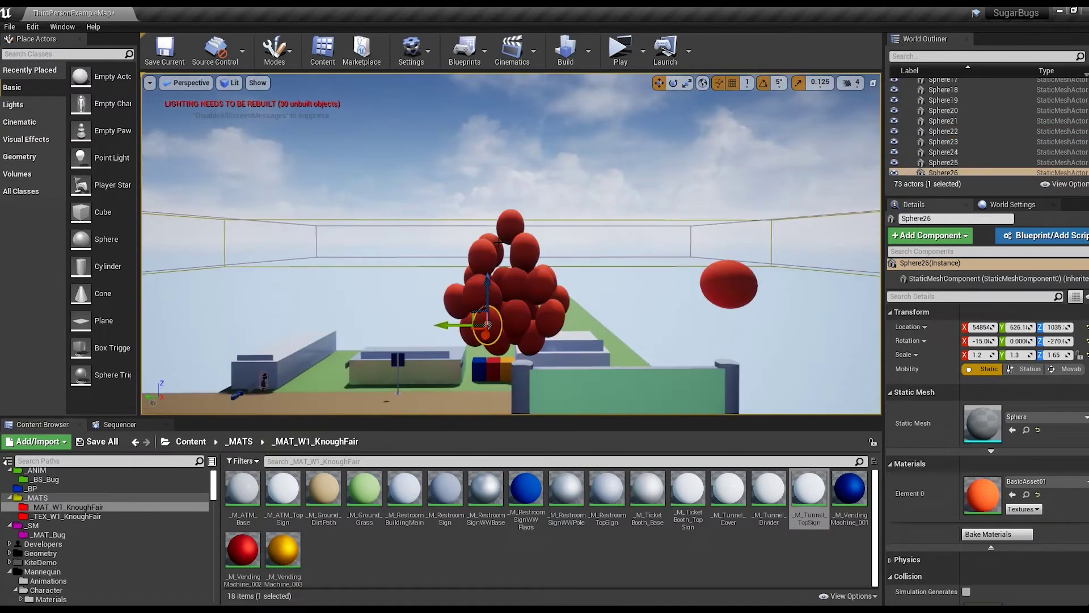
pyautogui.click(477, 256)
pyautogui.click(509, 219)
pyautogui.click(517, 247)
pyautogui.click(513, 255)
pyautogui.moveTo(545, 273)
pyautogui.mouseDown(button='right')
pyautogui.moveTo(417, 227)
pyautogui.moveTo(483, 369)
pyautogui.moveTo(454, 369)
pyautogui.mouseUp(button='right')
pyautogui.click(414, 224)
pyautogui.click(242, 550)
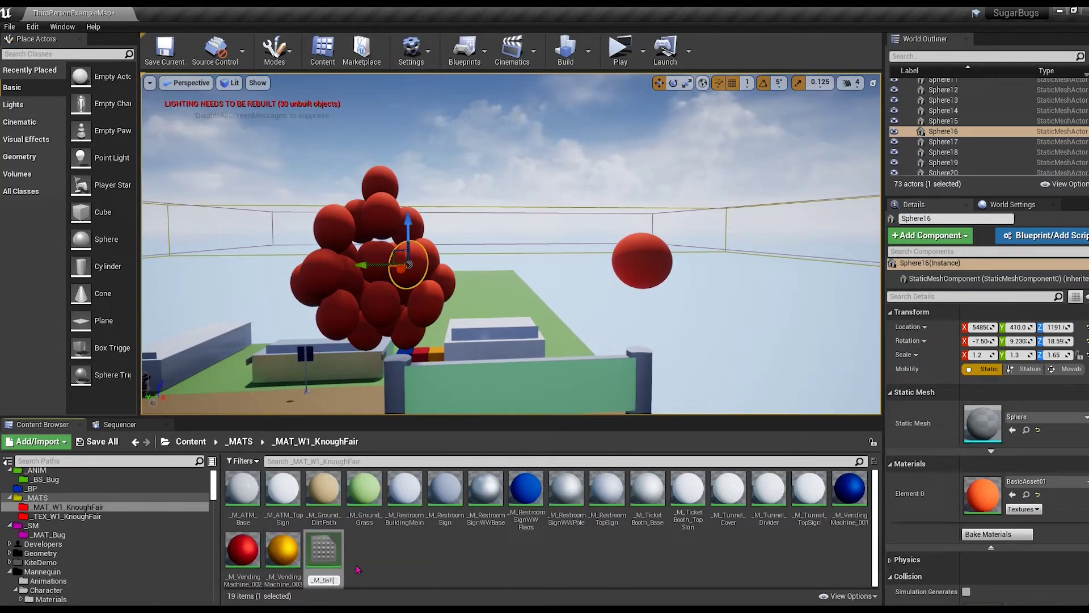
# Make the M_Balloon_002 copy a blue balloon material with roughness 0.3 and save it
pyautogui.press('Return')
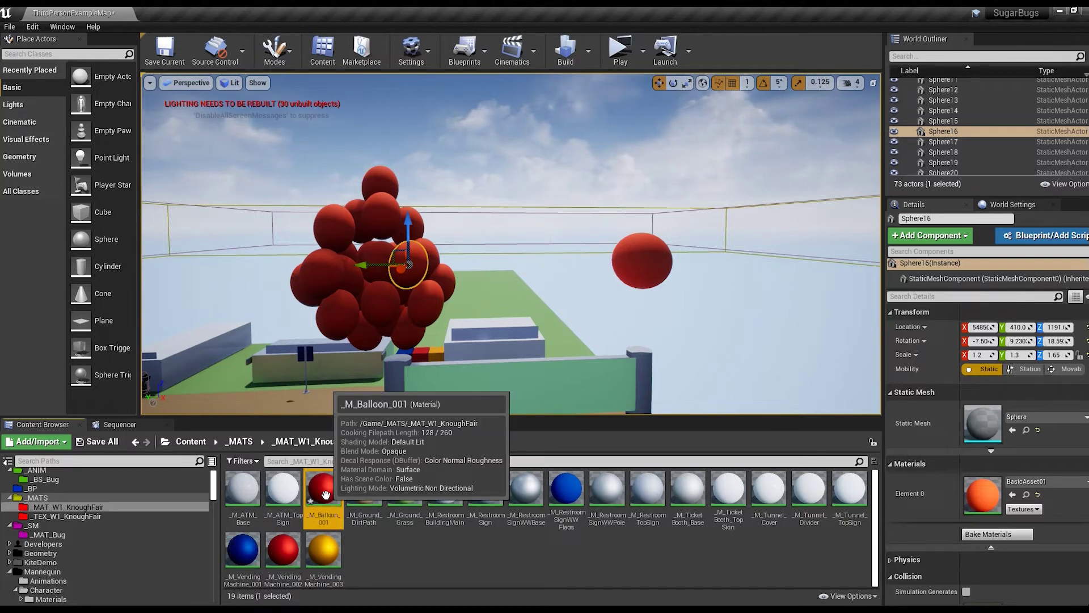
pyautogui.hotkey('ctrl', 'w')
pyautogui.hotkey('ctrl', 'w')
pyautogui.doubleClick(369, 492)
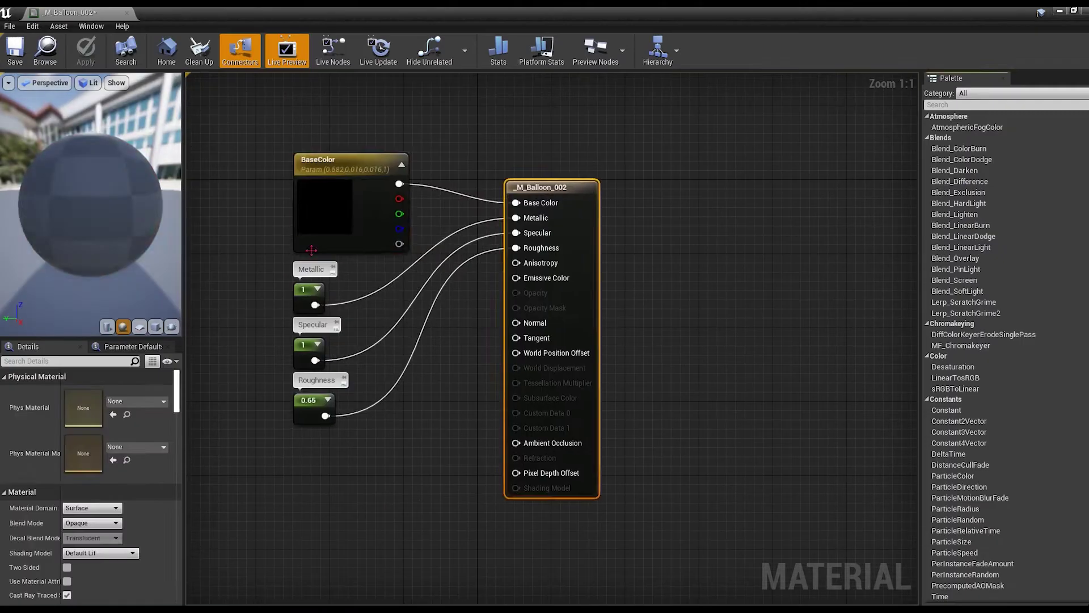
pyautogui.doubleClick(325, 206)
pyautogui.click(186, 348)
pyautogui.click(316, 575)
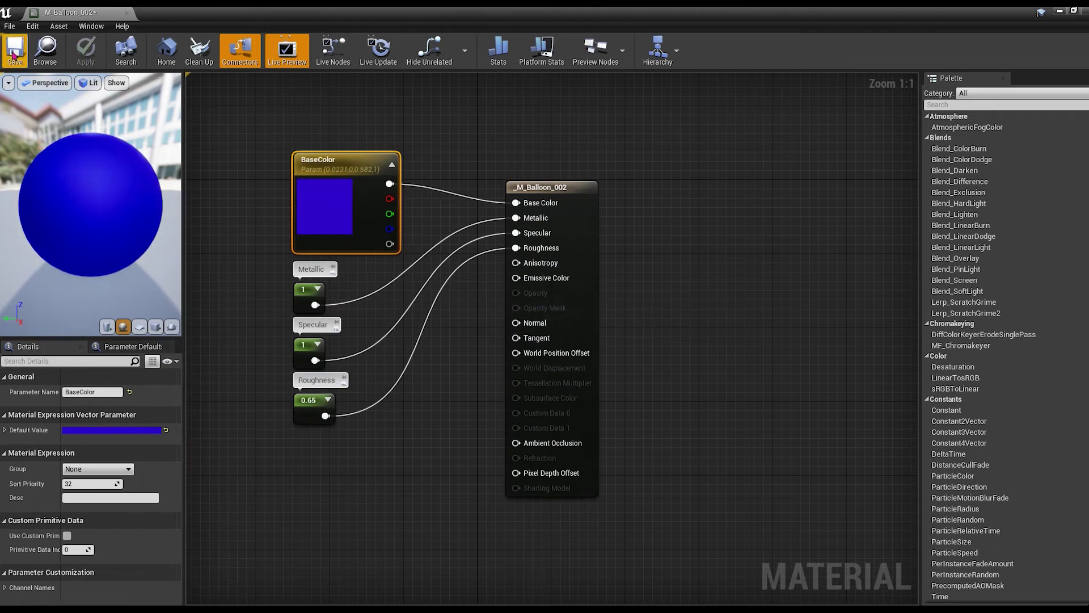
pyautogui.click(295, 407)
pyautogui.click(95, 391)
pyautogui.write('0.3')
pyautogui.press('Return')
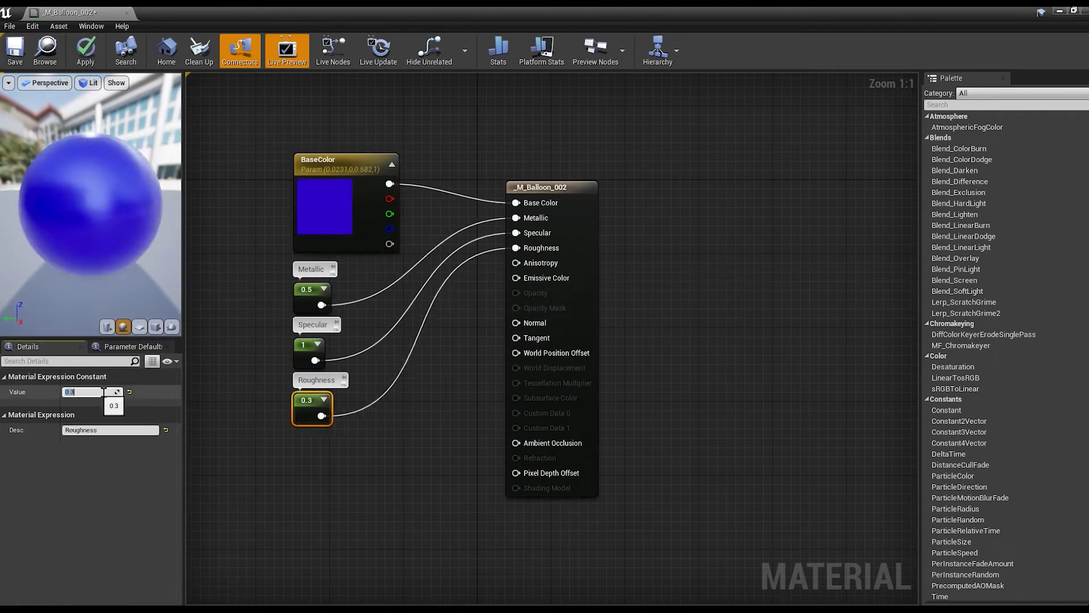
pyautogui.click(126, 13)
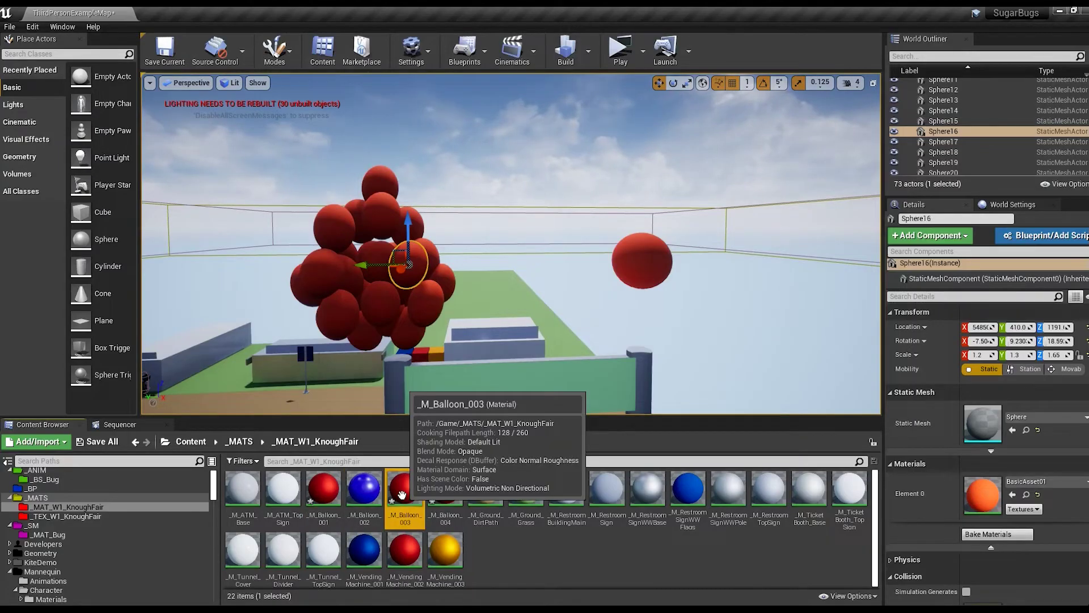
# Delete the extra balloon material copy and adjust M_Balloon_001's metallic and roughness values
pyautogui.click(405, 491)
pyautogui.press('Delete')
pyautogui.click(410, 495)
pyautogui.doubleClick(324, 489)
pyautogui.click(314, 406)
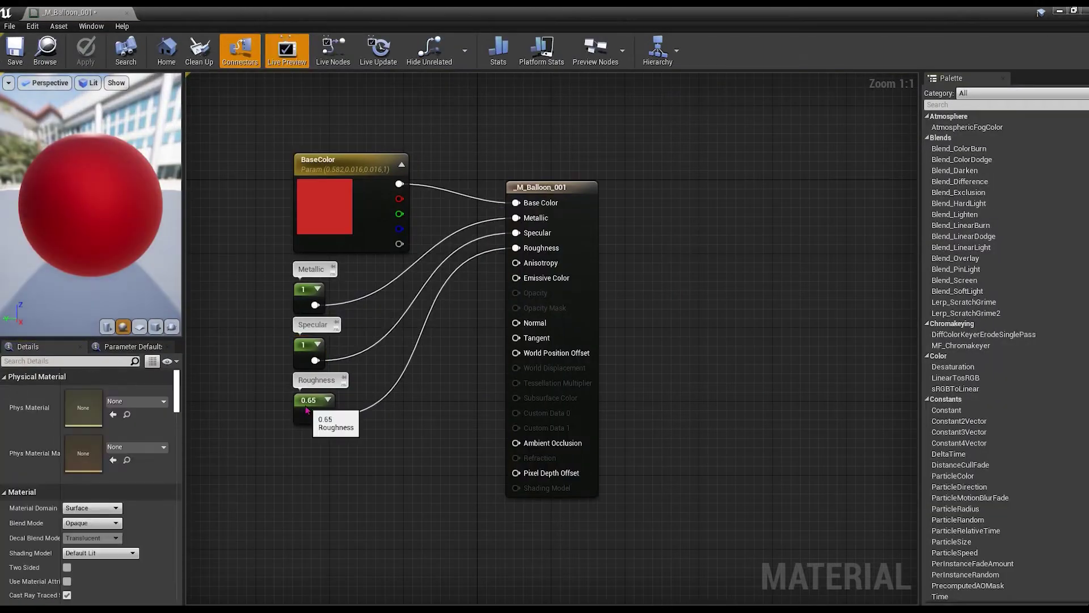
pyautogui.click(84, 391)
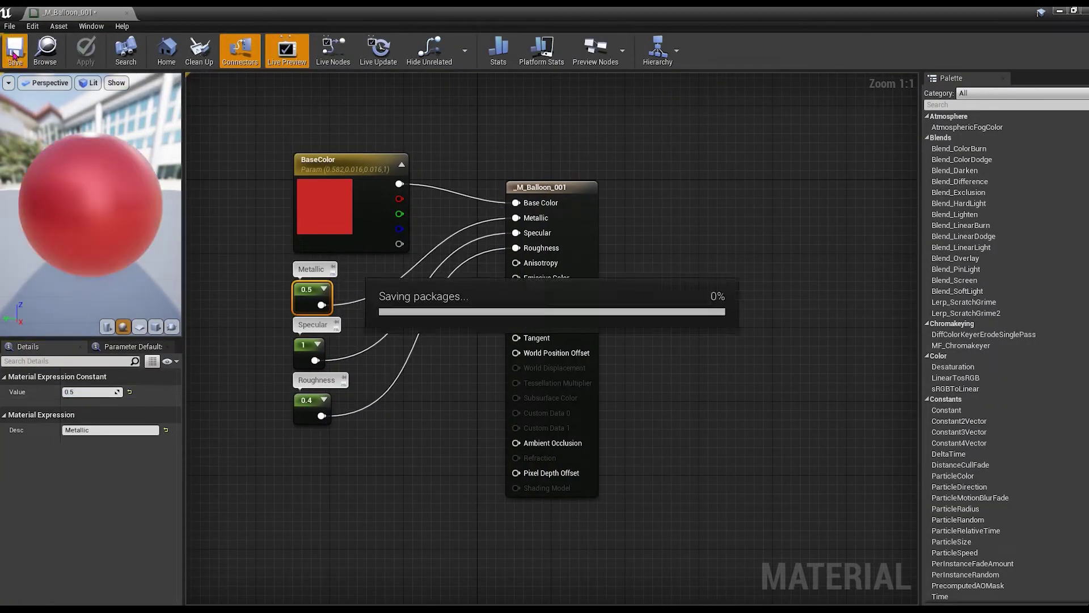
pyautogui.click(14, 54)
# Give the M_Balloon_003 material a green base colour and save it
pyautogui.doubleClick(407, 492)
pyautogui.click(112, 429)
pyautogui.click(176, 414)
pyautogui.click(15, 51)
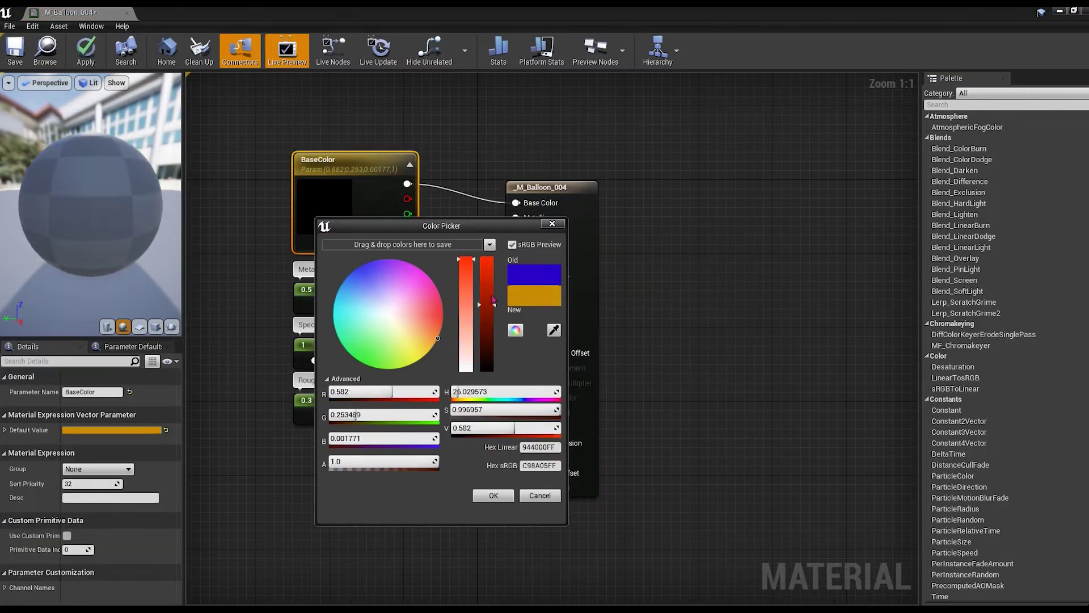
# Set orange-gold and purple base colours on the remaining balloon materials and apply them
pyautogui.click(493, 496)
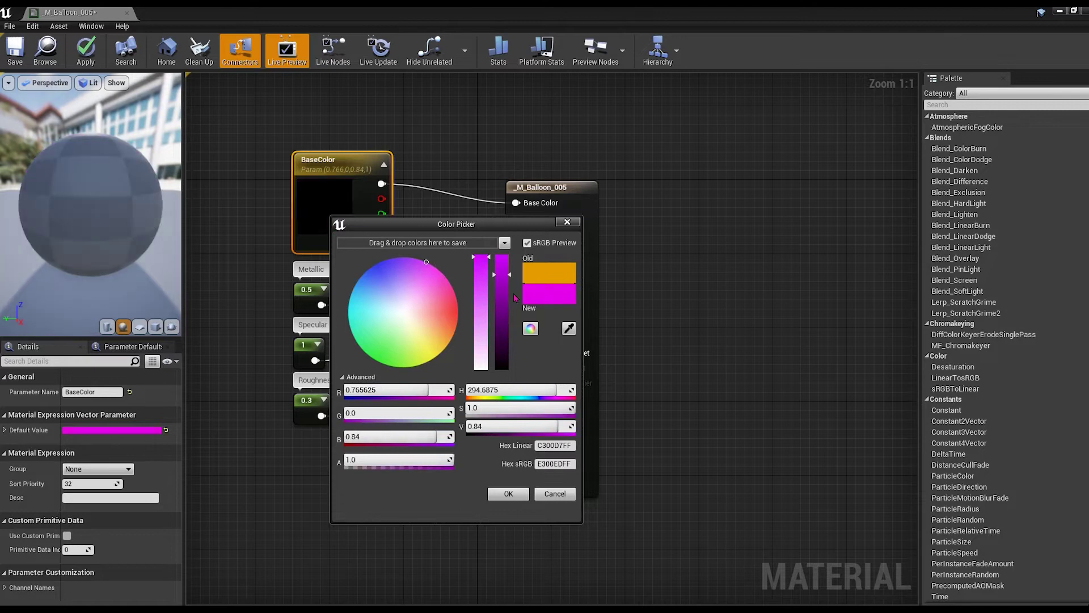
pyautogui.click(508, 494)
pyautogui.click(85, 51)
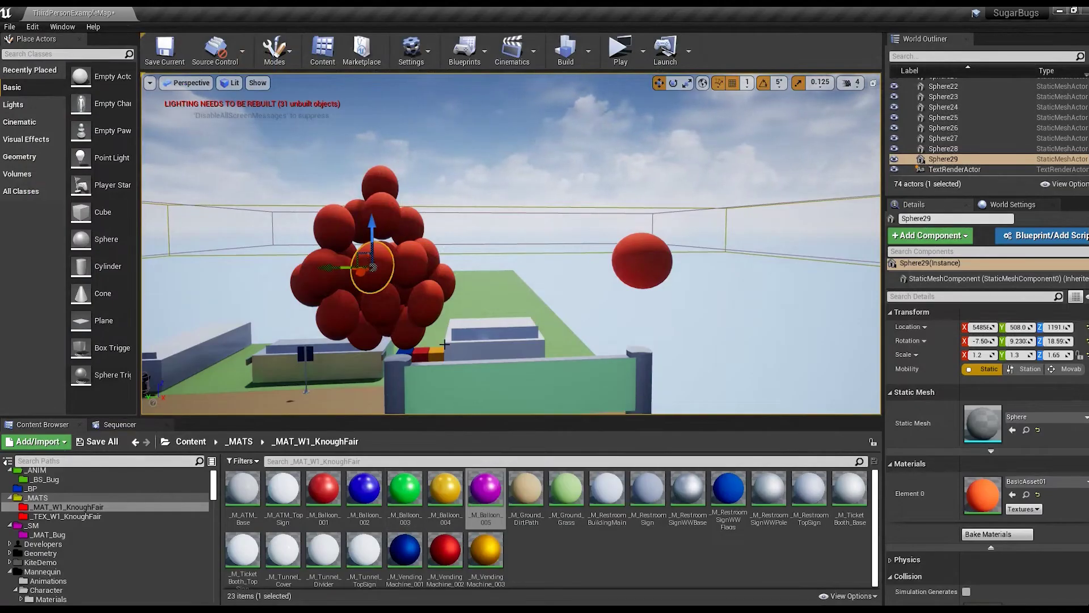
pyautogui.scroll(3, 444, 343)
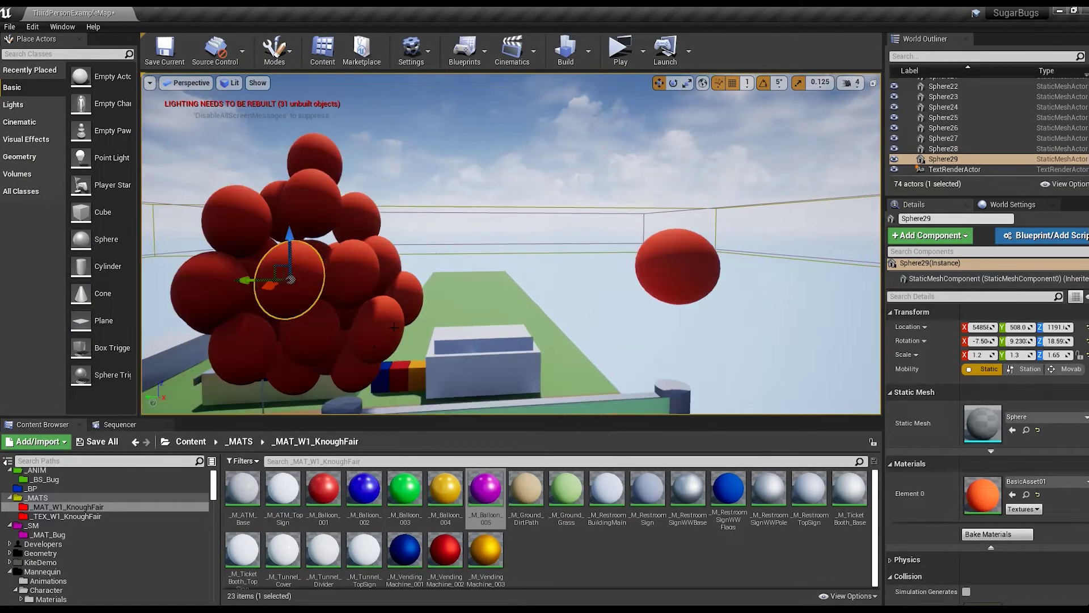
# Make several selected balloon spheres purple and two others blue
pyautogui.keyDown('ctrl'); pyautogui.click(354, 360); pyautogui.keyUp('ctrl')
pyautogui.keyDown('ctrl'); pyautogui.click(286, 210); pyautogui.keyUp('ctrl')
pyautogui.keyDown('ctrl'); pyautogui.click(355, 218); pyautogui.keyUp('ctrl')
pyautogui.moveTo(490, 500); pyautogui.dragTo(982, 431)
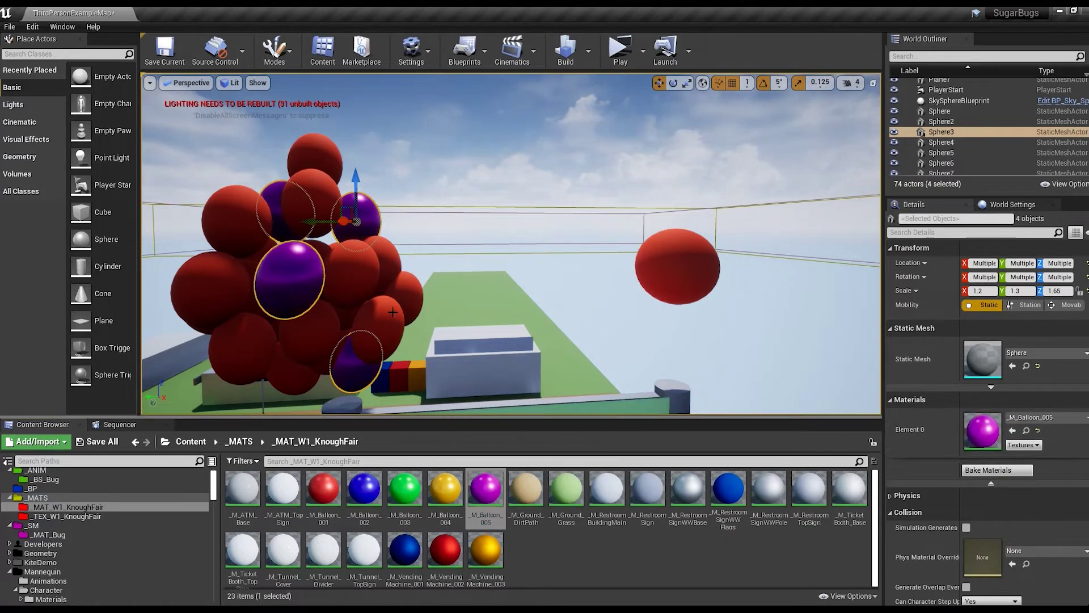
pyautogui.moveTo(323, 493); pyautogui.dragTo(983, 431)
pyautogui.click(309, 323)
pyautogui.keyDown('ctrl'); pyautogui.click(312, 272); pyautogui.keyUp('ctrl')
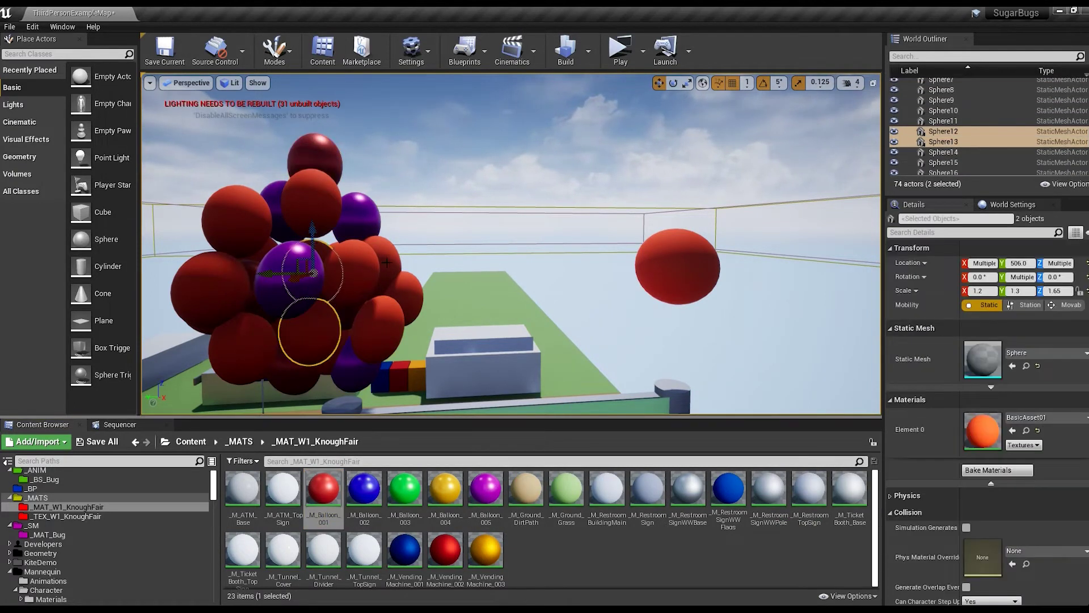
pyautogui.moveTo(364, 488); pyautogui.dragTo(983, 431)
# Make one balloon gold and a group of three balloons green
pyautogui.click(350, 274)
pyautogui.keyDown('ctrl'); pyautogui.click(258, 264); pyautogui.keyUp('ctrl')
pyautogui.keyDown('ctrl'); pyautogui.click(210, 300); pyautogui.keyUp('ctrl')
pyautogui.moveTo(445, 488); pyautogui.dragTo(351, 266)
pyautogui.click(237, 222)
pyautogui.keyDown('ctrl'); pyautogui.click(243, 347); pyautogui.keyUp('ctrl')
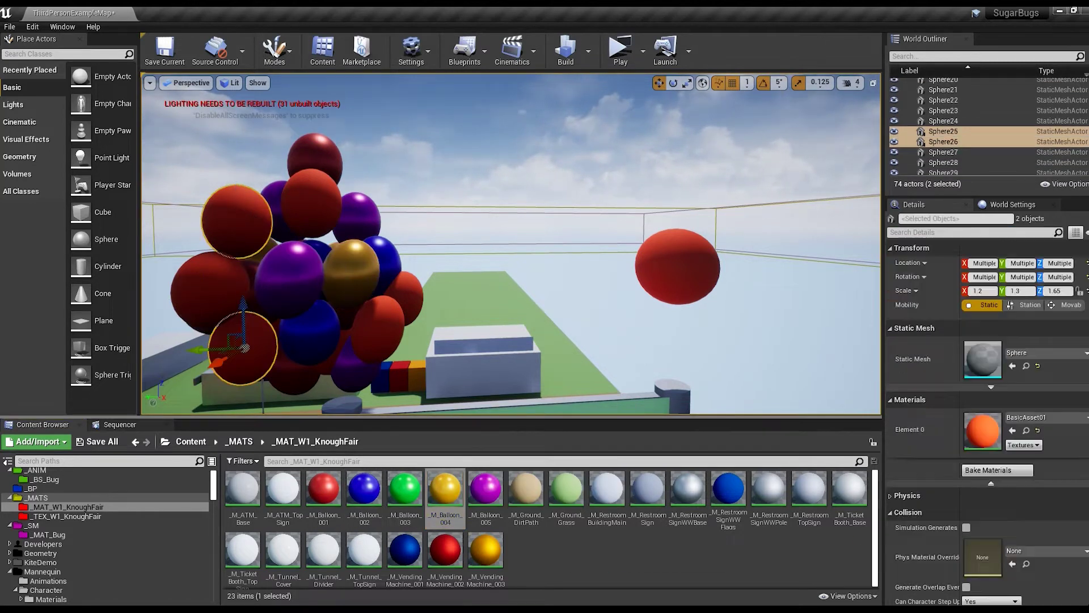
pyautogui.press('f')
pyautogui.keyDown('ctrl'); pyautogui.click(440, 368); pyautogui.keyUp('ctrl')
pyautogui.moveTo(405, 488); pyautogui.dragTo(982, 431)
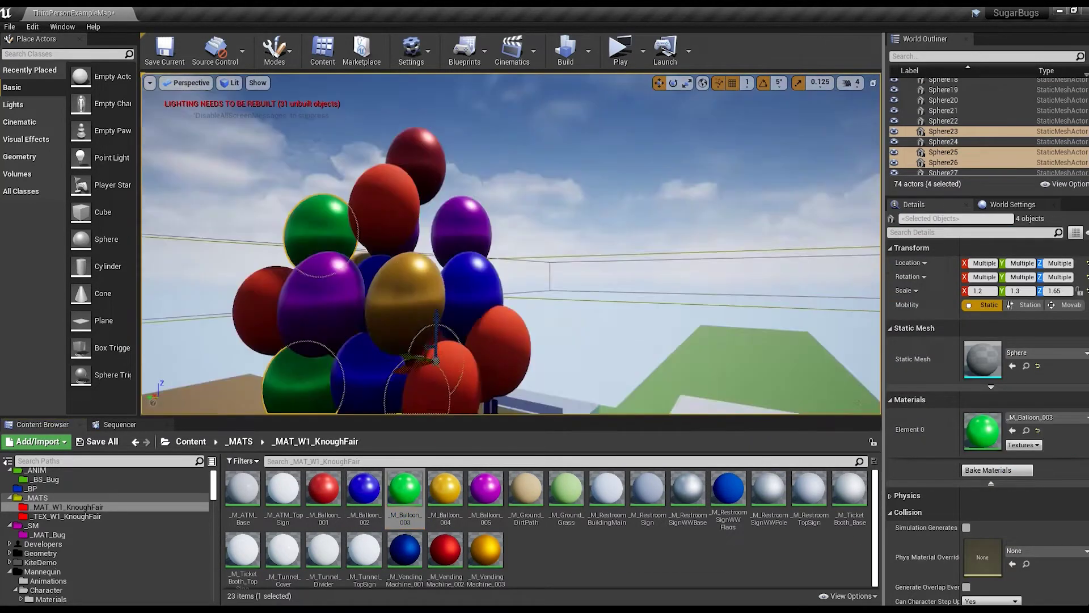
# Duplicate five of the balloons with Ctrl+W
pyautogui.keyDown('alt'); pyautogui.moveTo(510, 244); pyautogui.dragTo(556, 227); pyautogui.keyUp('alt')
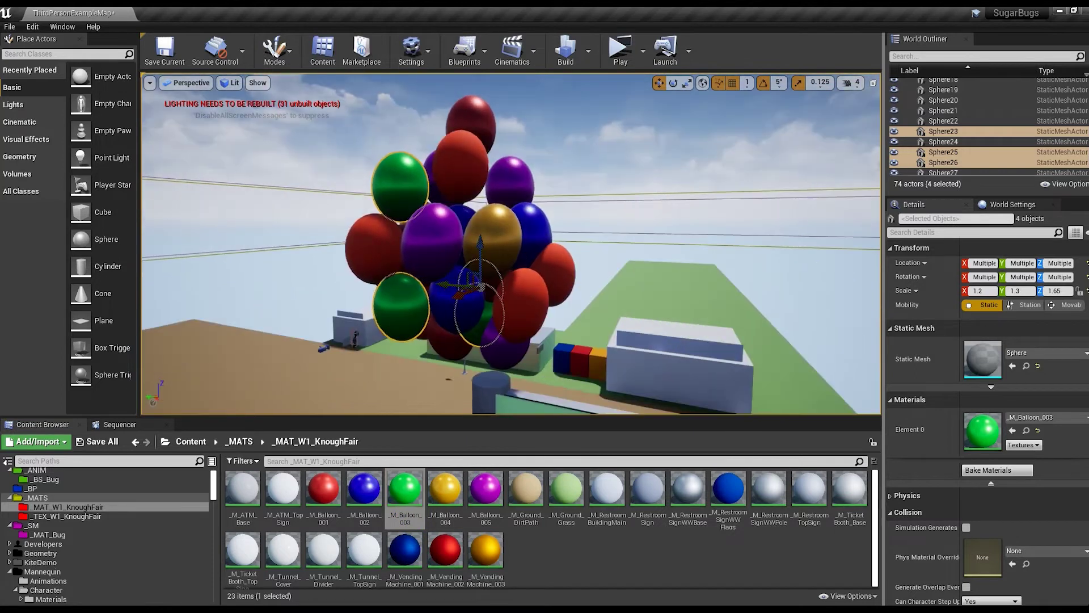
pyautogui.click(518, 306)
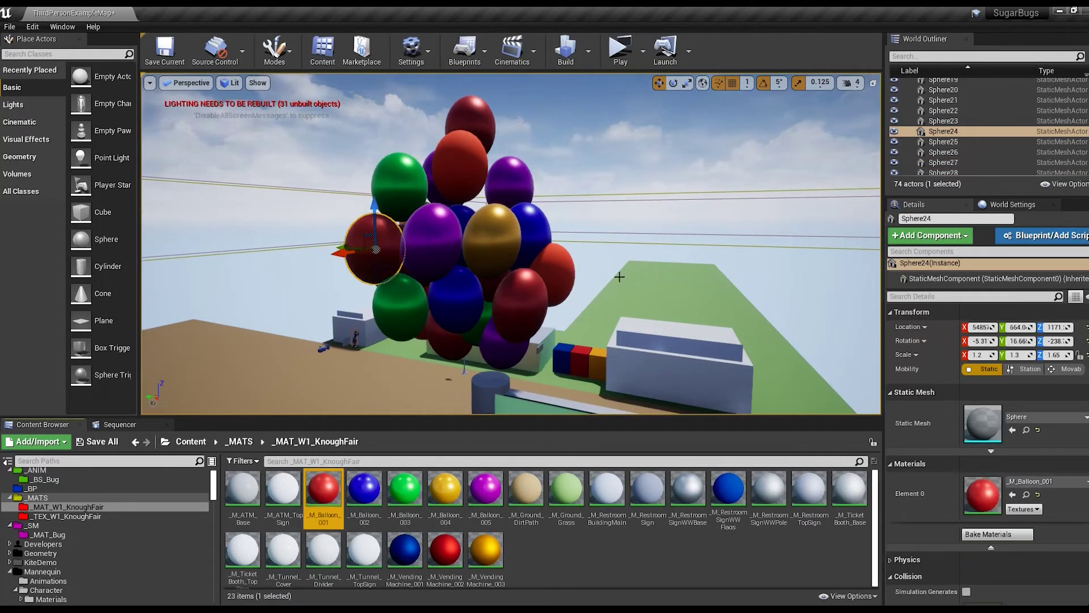
pyautogui.press('f')
pyautogui.moveTo(468, 258)
pyautogui.keyDown('alt'); pyautogui.mouseDown()
pyautogui.moveTo(359, 273)
pyautogui.moveTo(397, 261)
pyautogui.mouseUp(); pyautogui.keyUp('alt')
pyautogui.keyDown('ctrl'); pyautogui.click(397, 255); pyautogui.keyUp('ctrl')
pyautogui.hotkey('ctrl', 'w')
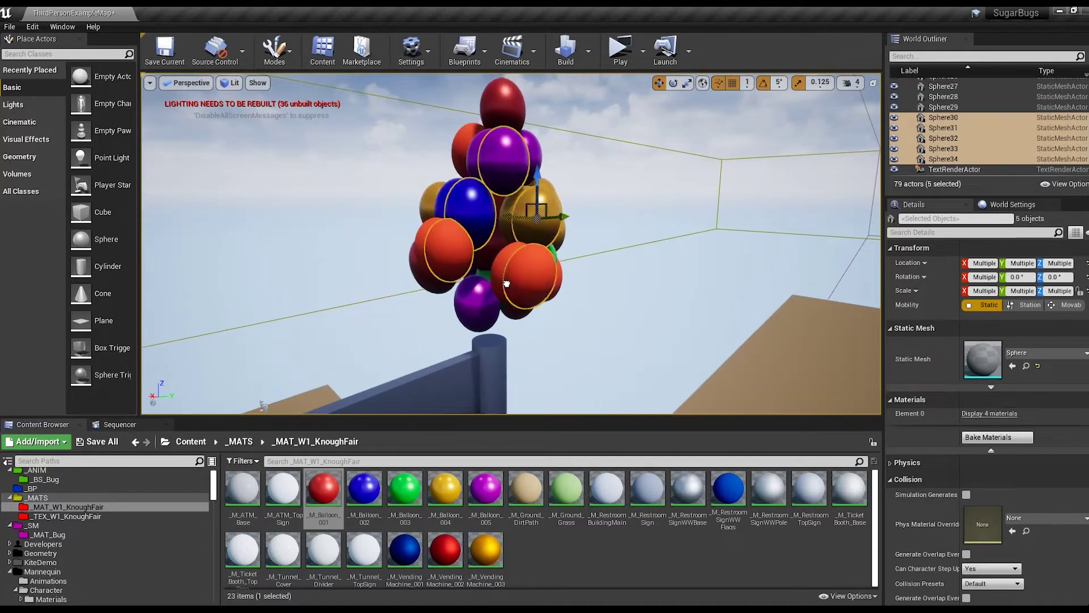
# Select and check the new purple, gold and red balloons within the cluster
pyautogui.click(559, 267)
pyautogui.moveTo(559, 268)
pyautogui.mouseDown()
pyautogui.moveTo(486, 277)
pyautogui.moveTo(428, 178)
pyautogui.mouseUp()
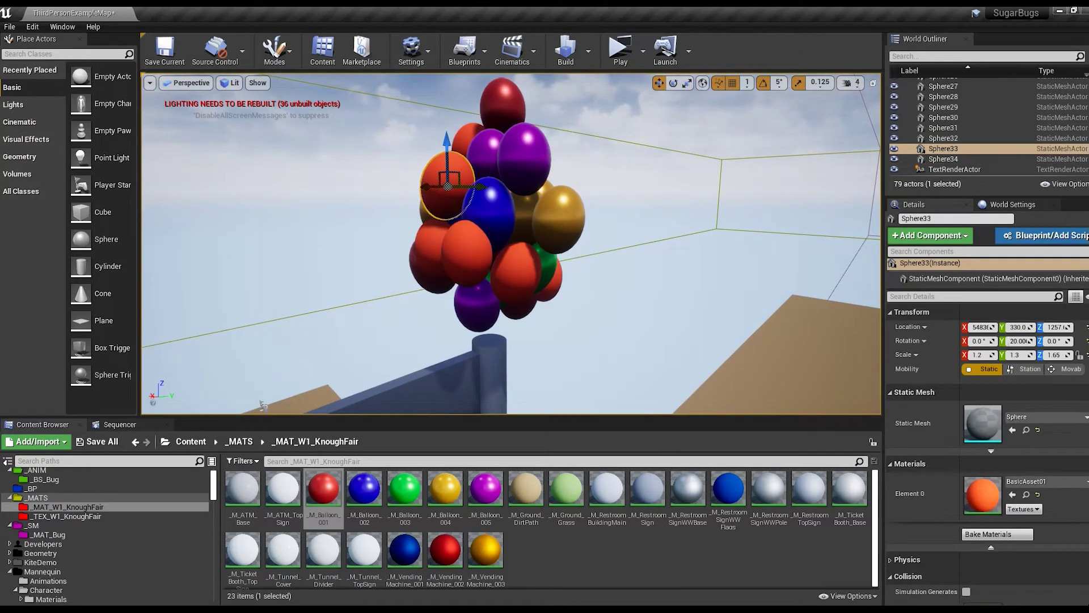
pyautogui.keyDown('alt'); pyautogui.moveTo(474, 188); pyautogui.dragTo(487, 226); pyautogui.keyUp('alt')
pyautogui.click(487, 228)
pyautogui.click(404, 164)
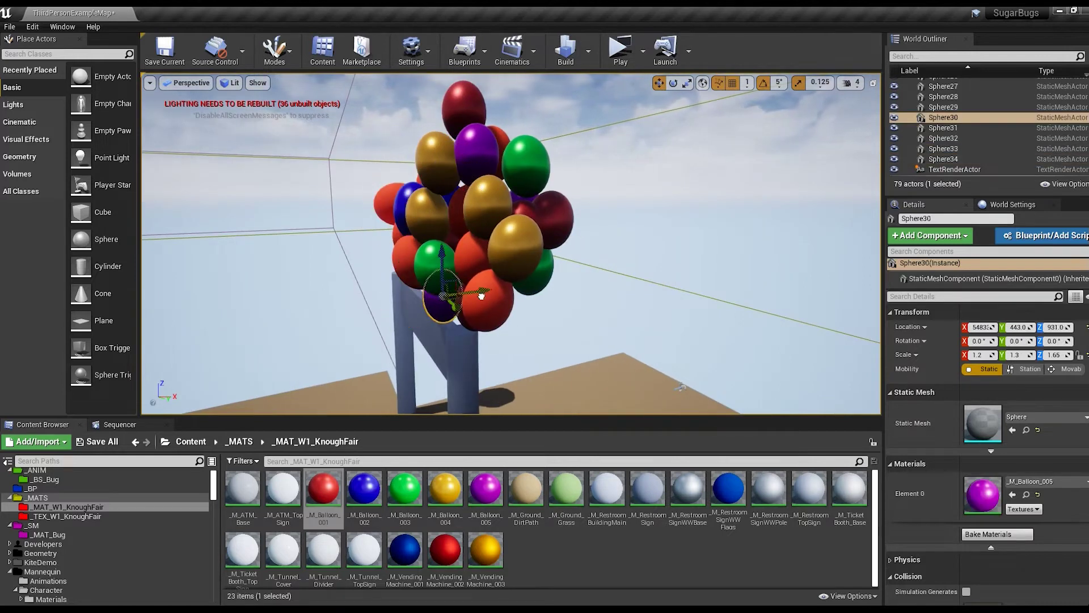
pyautogui.keyDown('alt'); pyautogui.moveTo(438, 262); pyautogui.dragTo(402, 284); pyautogui.keyUp('alt')
pyautogui.click(401, 284)
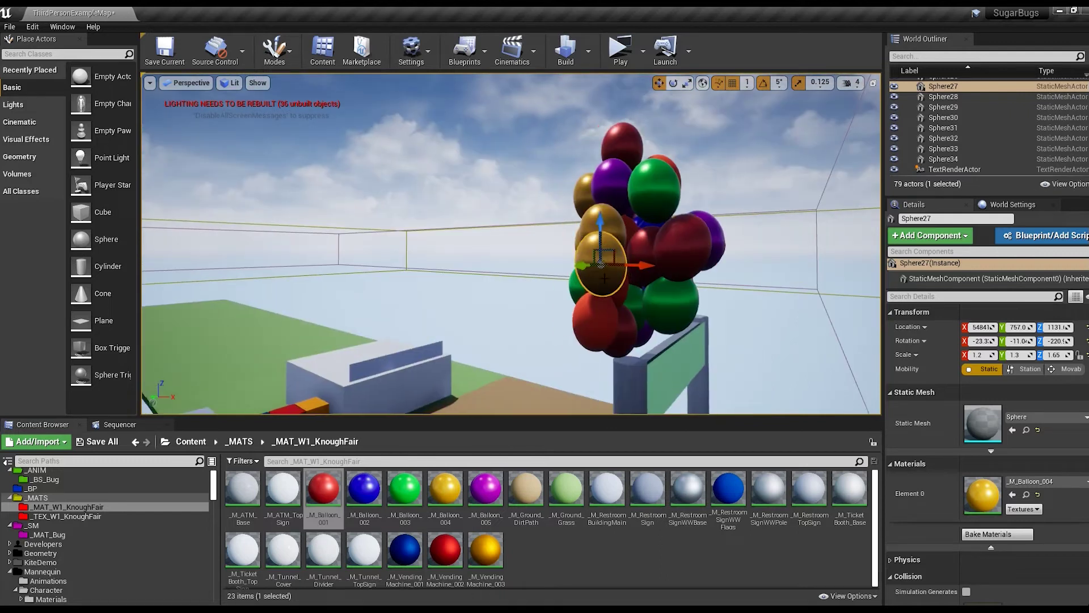
pyautogui.moveTo(370, 277)
pyautogui.keyDown('alt'); pyautogui.mouseDown()
pyautogui.moveTo(594, 321)
pyautogui.moveTo(603, 255)
pyautogui.mouseUp(); pyautogui.keyUp('alt')
pyautogui.click(594, 320)
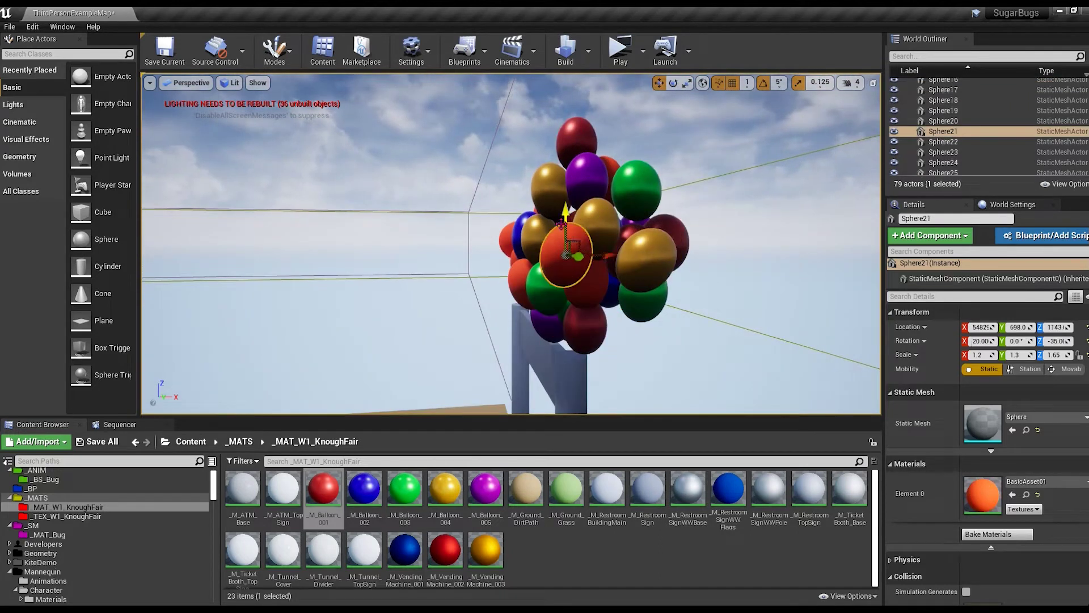
# Rotate the red balloon and raise it higher in the cluster
pyautogui.press('e')
pyautogui.moveTo(492, 173); pyautogui.dragTo(537, 375)
pyautogui.moveTo(508, 234); pyautogui.dragTo(502, 225)
pyautogui.moveTo(502, 224)
pyautogui.keyDown('alt'); pyautogui.mouseDown()
pyautogui.moveTo(377, 219)
pyautogui.moveTo(397, 215)
pyautogui.mouseUp(); pyautogui.keyUp('alt')
pyautogui.press('e')
# Tilt the blue balloon by 5 degrees and open the _M_Balloon_006 material
pyautogui.click(432, 188)
pyautogui.scroll(5, 431, 188)
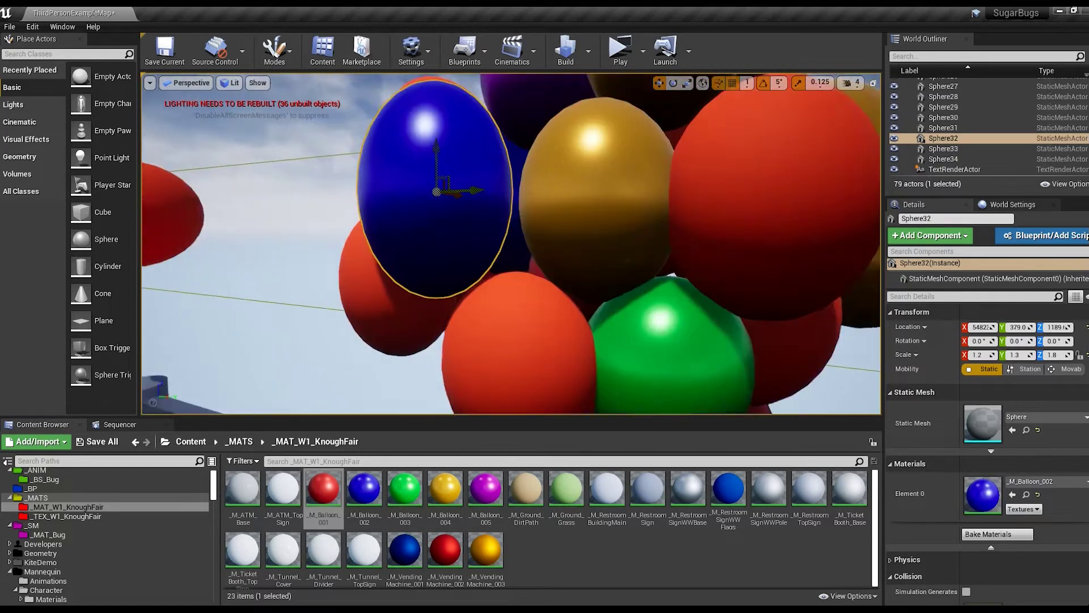
pyautogui.moveTo(431, 182); pyautogui.dragTo(434, 166)
pyautogui.click(364, 244)
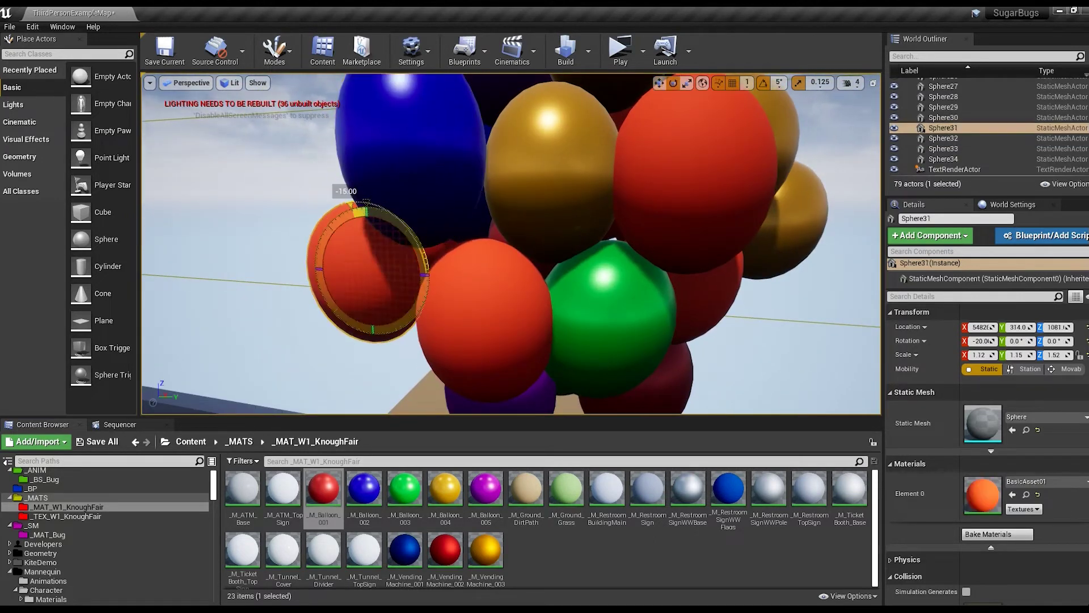
pyautogui.click(486, 316)
pyautogui.scroll(-5, 438, 274)
pyautogui.doubleClick(526, 488)
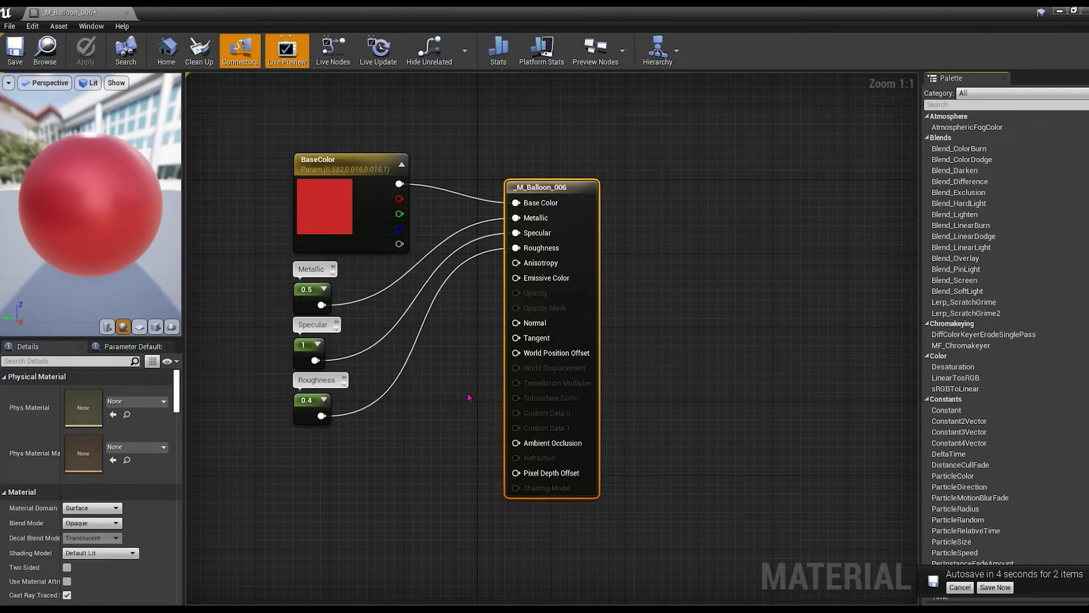
# Give the _M_Balloon_006 material a pale yellow base colour
pyautogui.doubleClick(340, 230)
pyautogui.moveTo(497, 310); pyautogui.dragTo(496, 271)
pyautogui.click(425, 359)
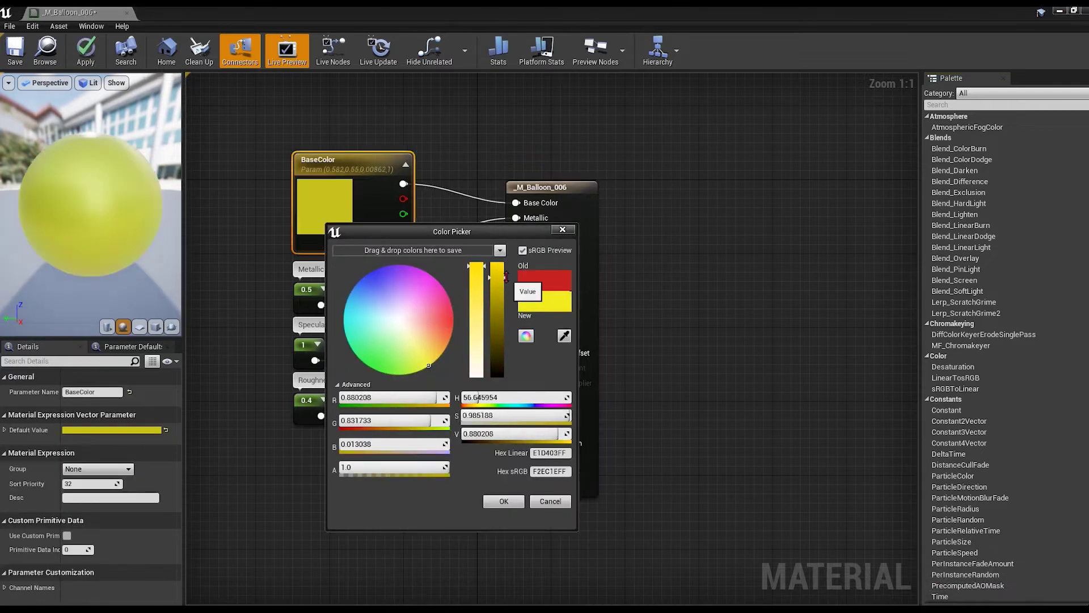
pyautogui.click(504, 501)
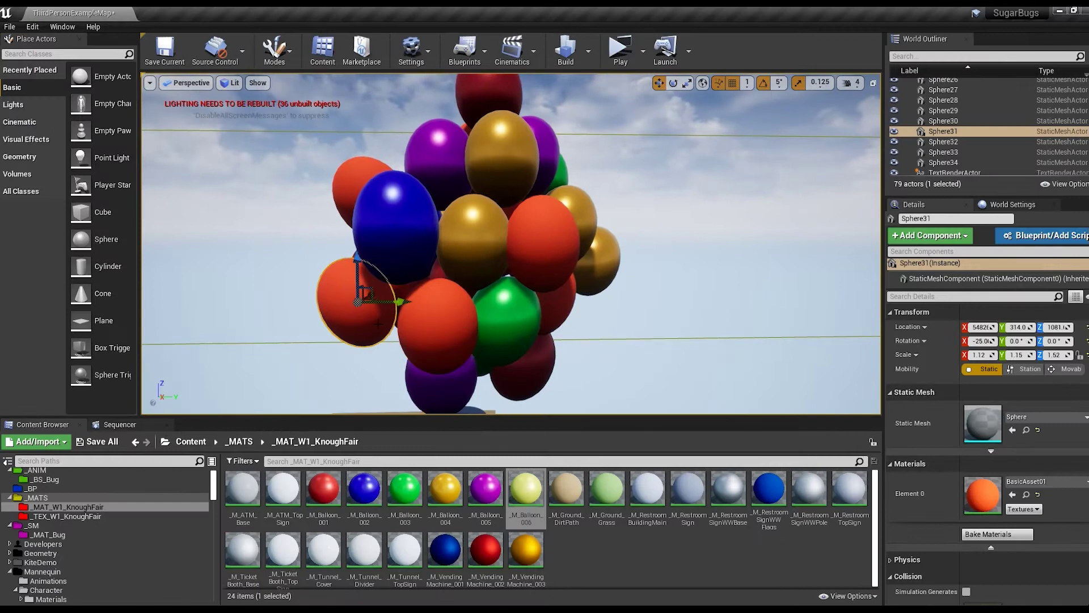
# Assign yellow, red, blue and purple materials to individual balloons
pyautogui.click(525, 488)
pyautogui.click(1012, 494)
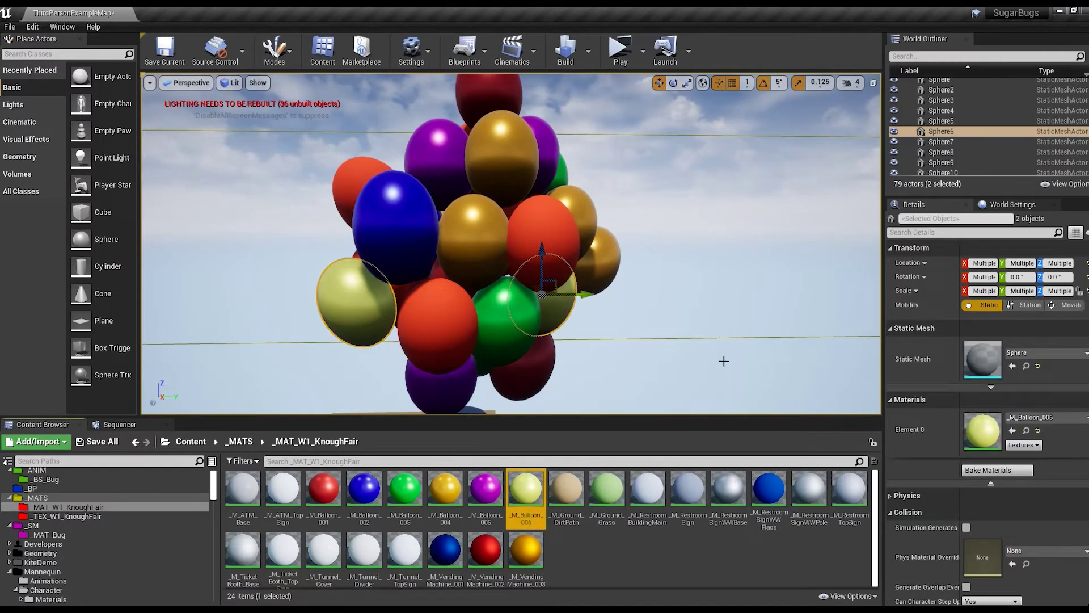
pyautogui.click(475, 238)
pyautogui.click(324, 488)
pyautogui.click(1012, 494)
pyautogui.click(364, 488)
pyautogui.click(1013, 495)
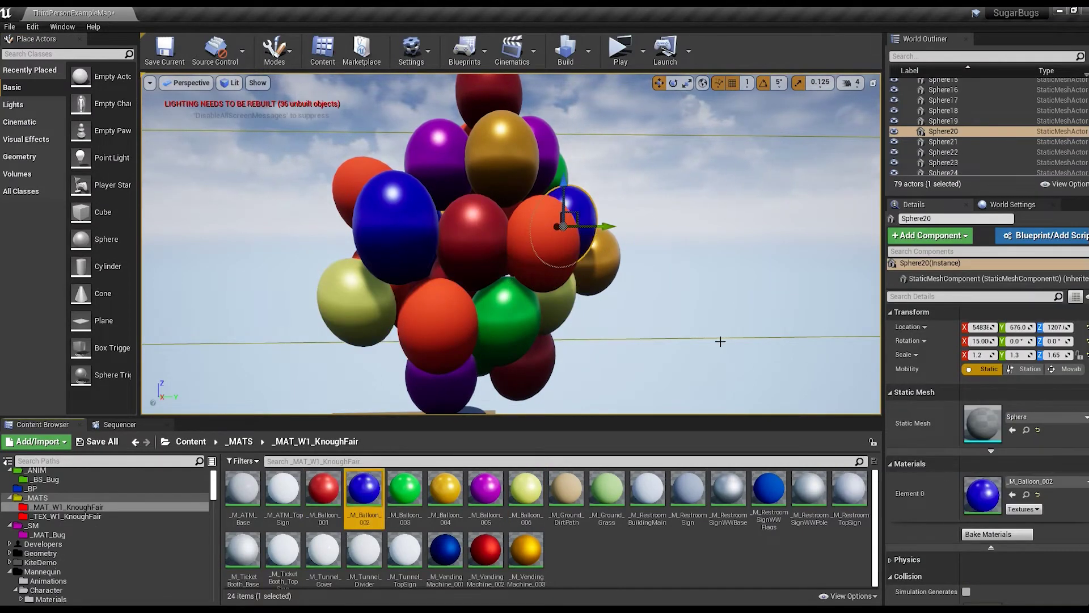
pyautogui.moveTo(720, 340); pyautogui.dragTo(717, 333, button='right')
pyautogui.click(352, 272)
pyautogui.click(486, 488)
pyautogui.click(1012, 494)
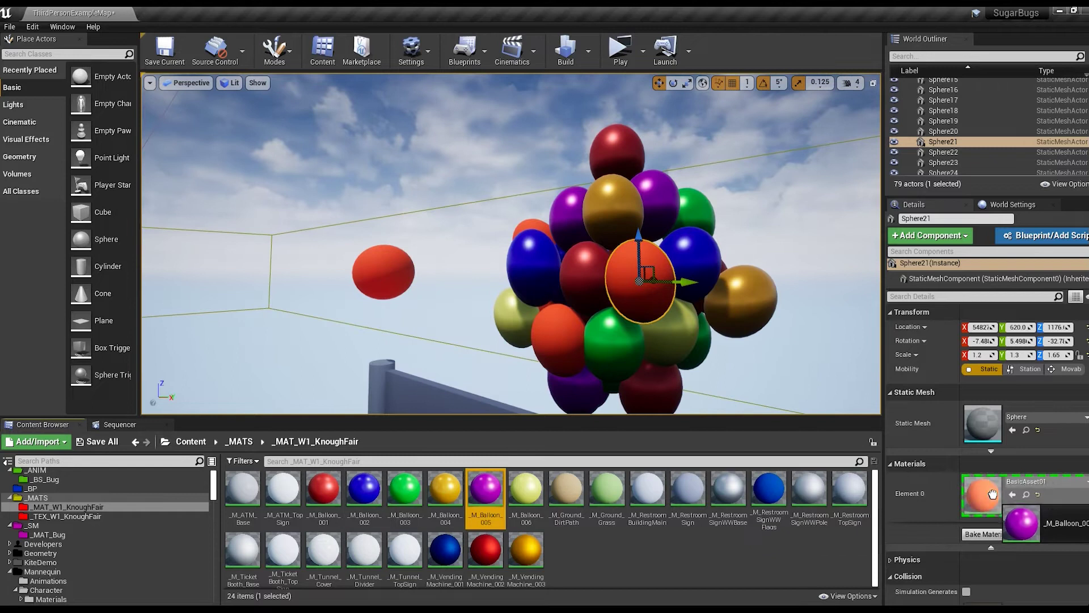
# Recolour more balloons in the cluster green and purple
pyautogui.moveTo(448, 374); pyautogui.dragTo(449, 379, button='right')
pyautogui.click(498, 177)
pyautogui.click(405, 488)
pyautogui.click(1012, 495)
pyautogui.moveTo(498, 177); pyautogui.dragTo(576, 243, button='right')
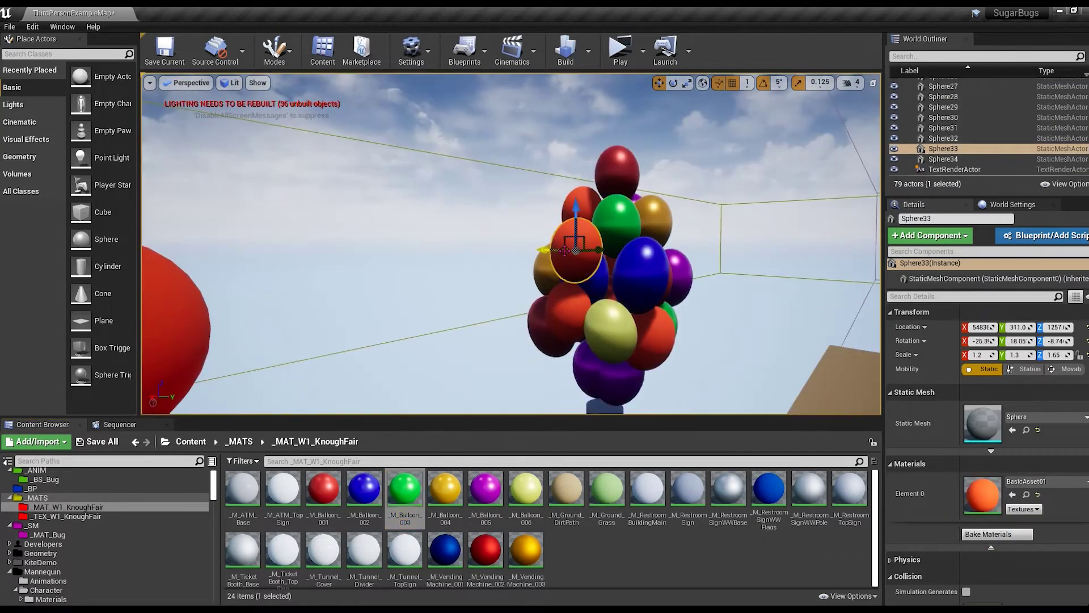
pyautogui.click(1012, 494)
pyautogui.click(556, 358)
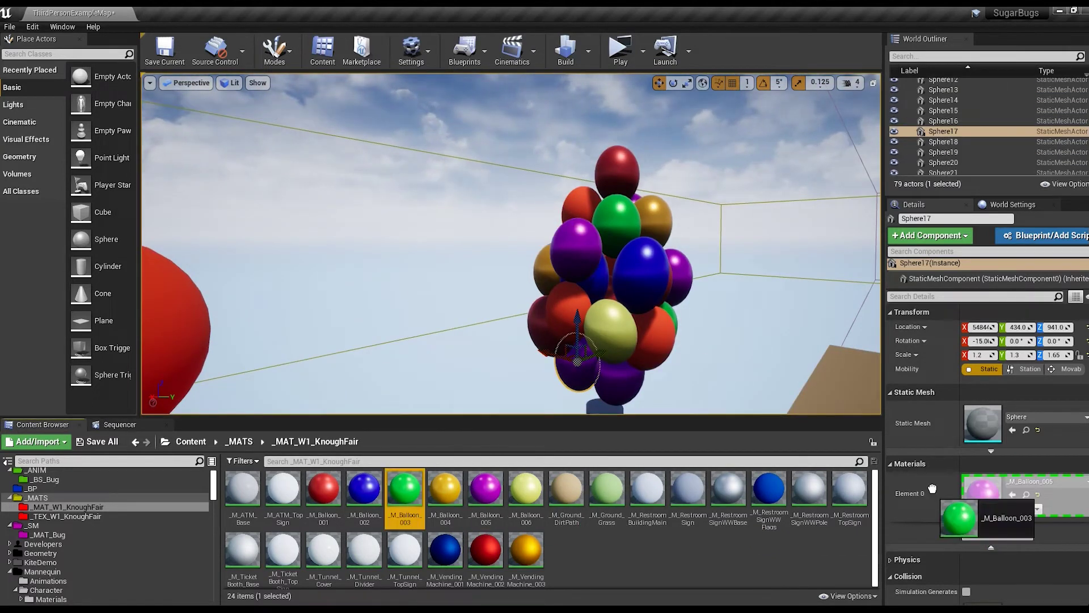
pyautogui.moveTo(405, 488); pyautogui.dragTo(983, 494)
pyautogui.moveTo(567, 284); pyautogui.dragTo(511, 255, button='right')
pyautogui.click(389, 328)
# Duplicate the gold material as _M_Balloon_007, make it pink and assign it to a balloon
pyautogui.click(450, 495)
pyautogui.hotkey('ctrl', 'w')
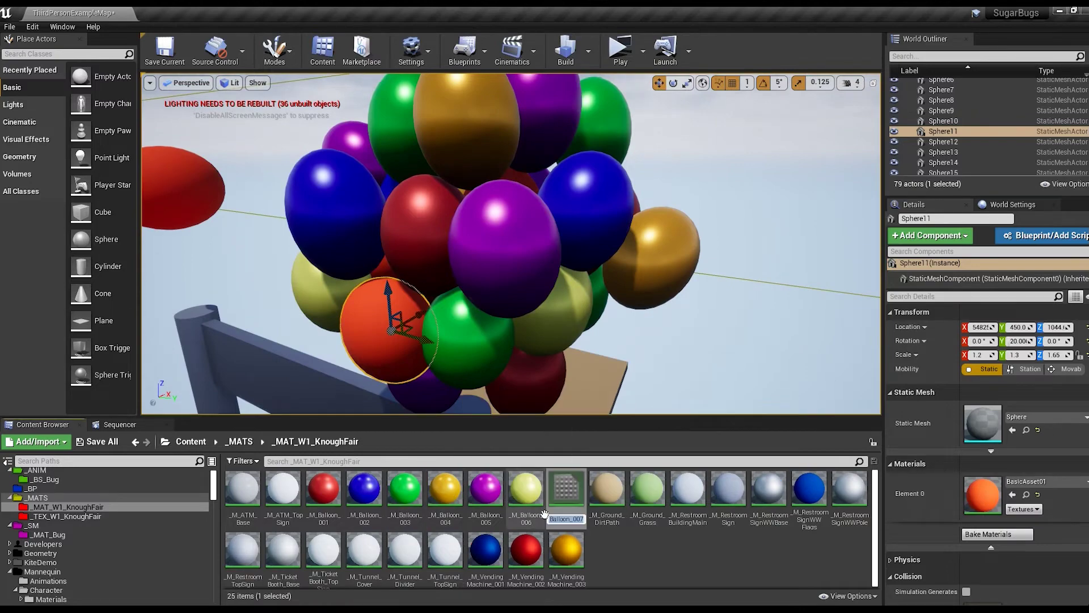
pyautogui.doubleClick(571, 494)
pyautogui.doubleClick(324, 216)
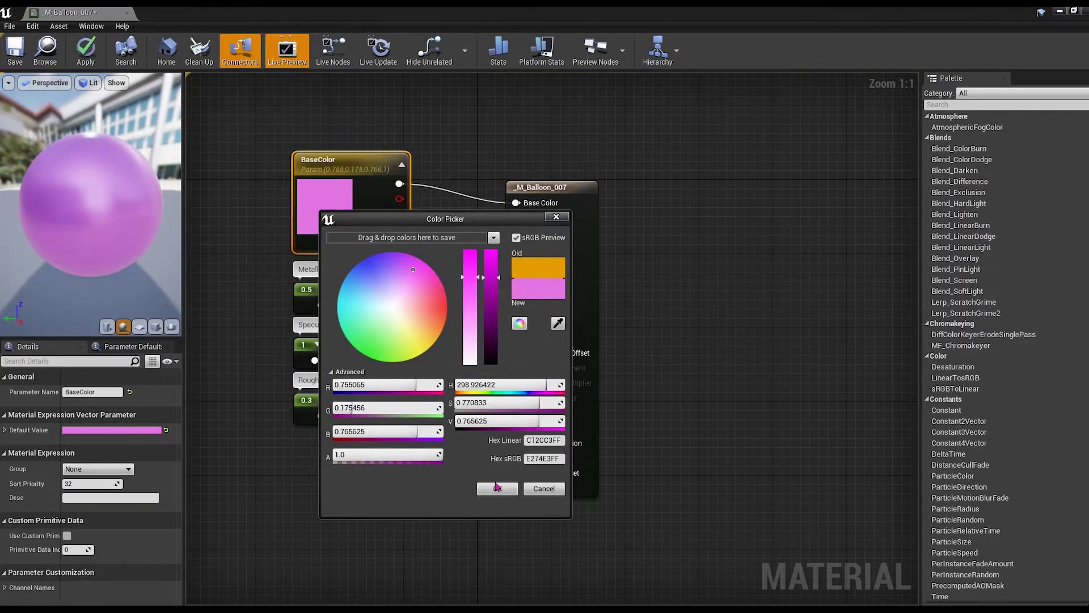
pyautogui.click(497, 488)
pyautogui.click(85, 50)
pyautogui.moveTo(567, 489)
pyautogui.mouseDown()
pyautogui.moveTo(933, 498)
pyautogui.moveTo(395, 318)
pyautogui.mouseUp()
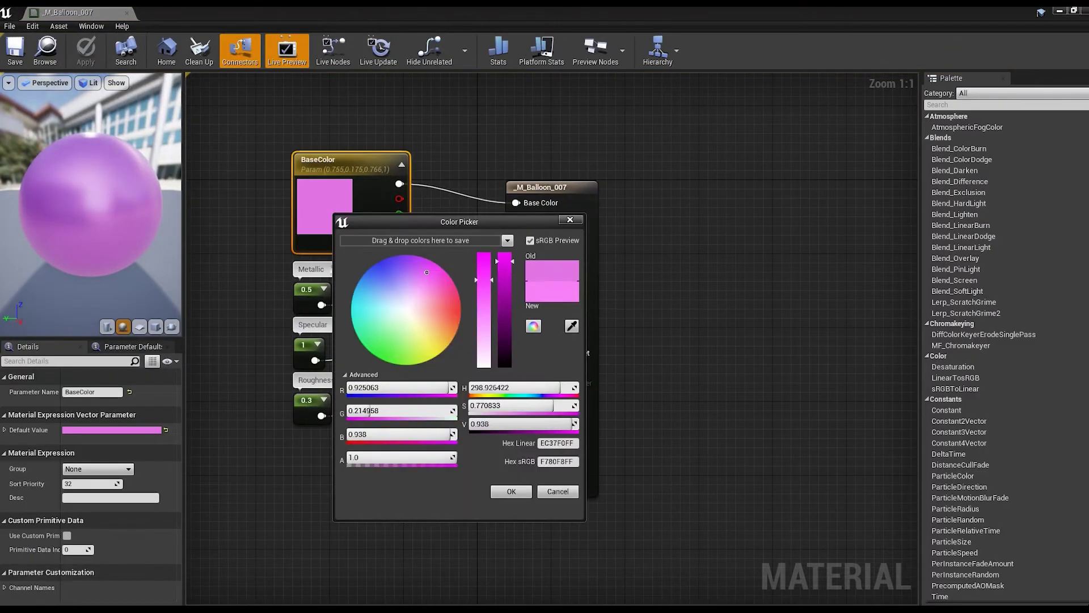
# Lighten _M_Balloon_007's pink, then make the red base colour strongly saturated with R 1.0
pyautogui.moveTo(368, 410); pyautogui.dragTo(383, 410)
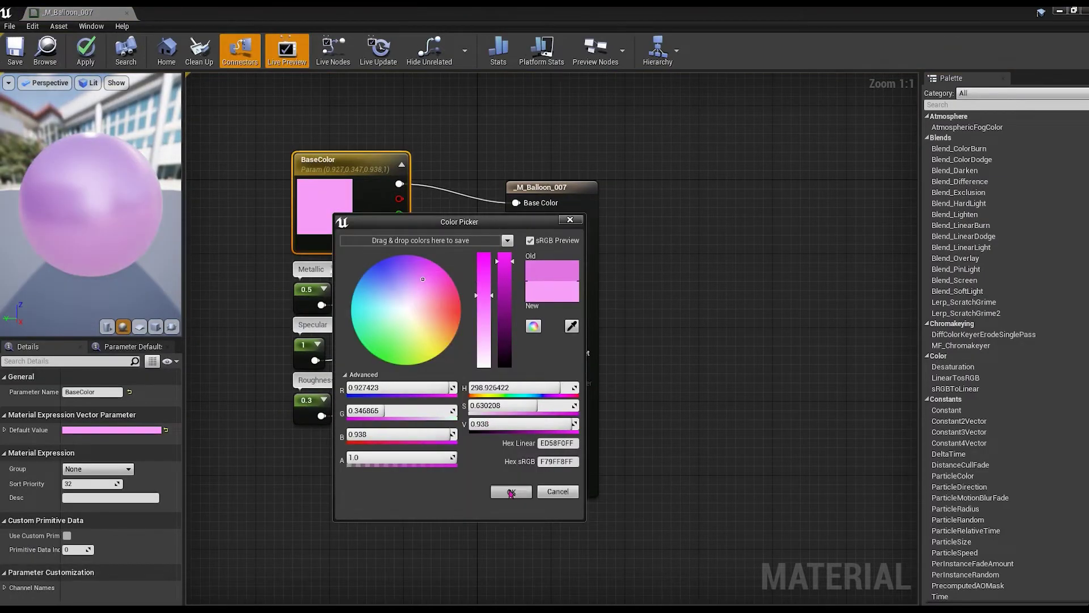
pyautogui.click(511, 491)
pyautogui.click(85, 50)
pyautogui.click(127, 13)
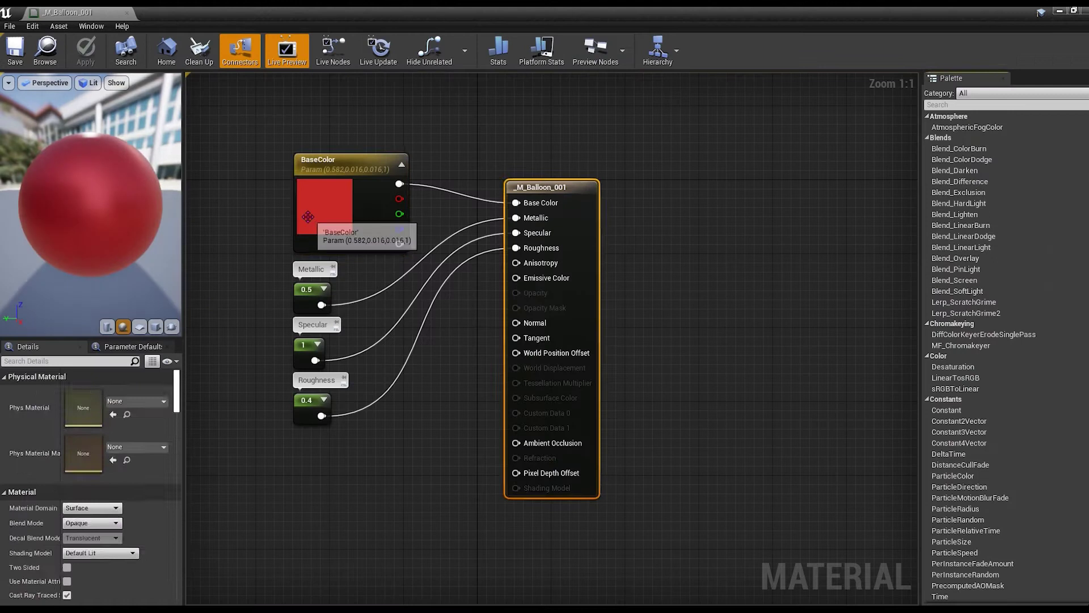
pyautogui.moveTo(462, 312); pyautogui.dragTo(467, 267)
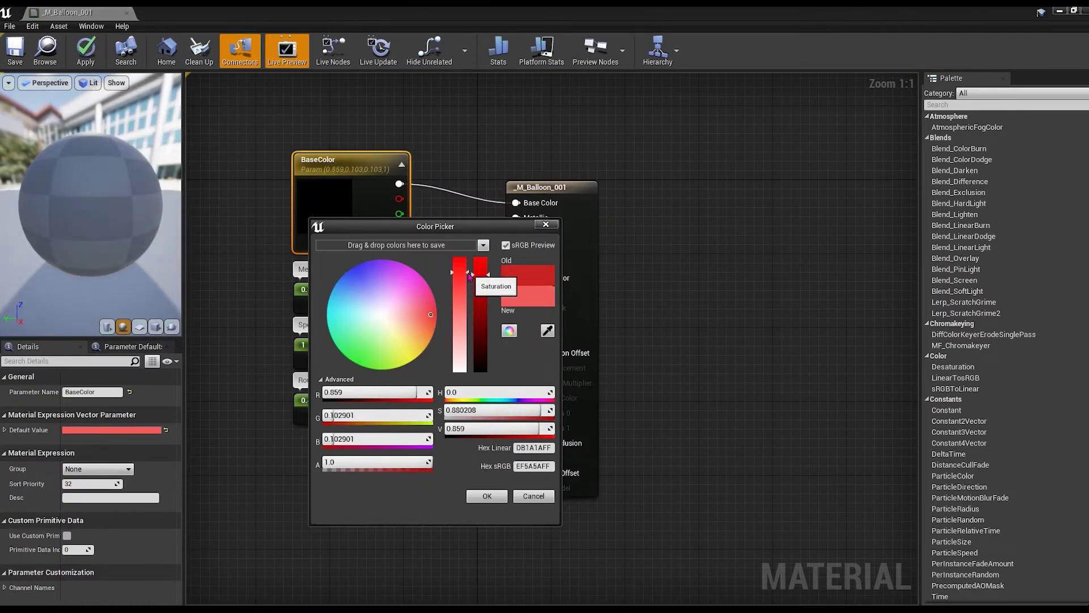
pyautogui.moveTo(363, 416)
pyautogui.mouseDown()
pyautogui.moveTo(374, 415)
pyautogui.moveTo(383, 441)
pyautogui.mouseUp()
pyautogui.click(468, 263)
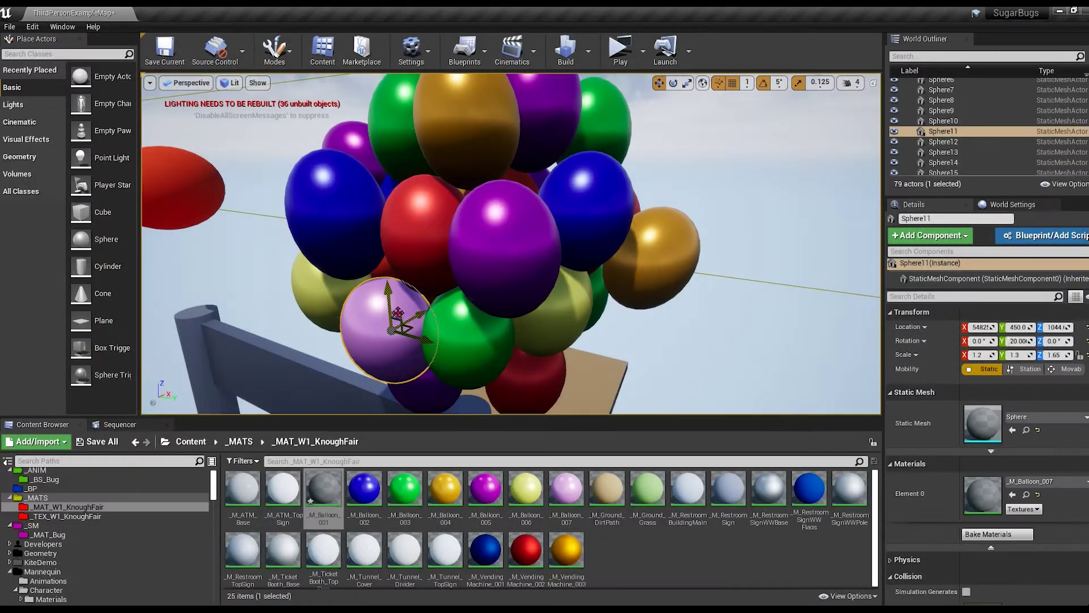
# Lower the gold balloon slightly and give a nearby balloon the pink _M_Balloon_007
pyautogui.moveTo(510, 244); pyautogui.dragTo(500, 250, button='right')
pyautogui.moveTo(653, 215); pyautogui.dragTo(624, 244)
pyautogui.moveTo(511, 244); pyautogui.dragTo(499, 249, button='right')
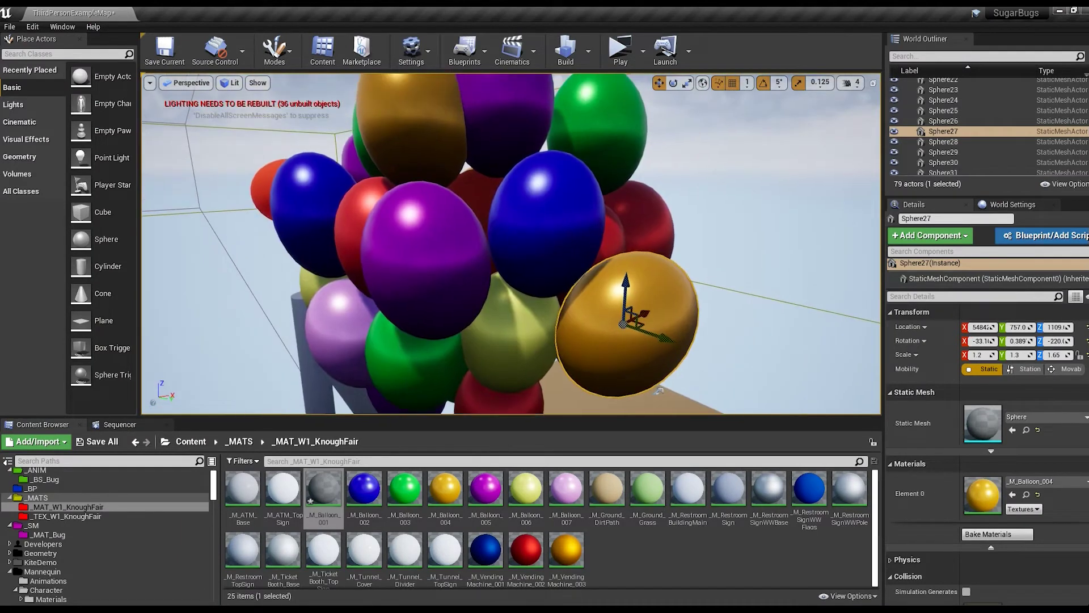
pyautogui.click(583, 231)
pyautogui.moveTo(566, 488); pyautogui.dragTo(982, 494)
pyautogui.press('f')
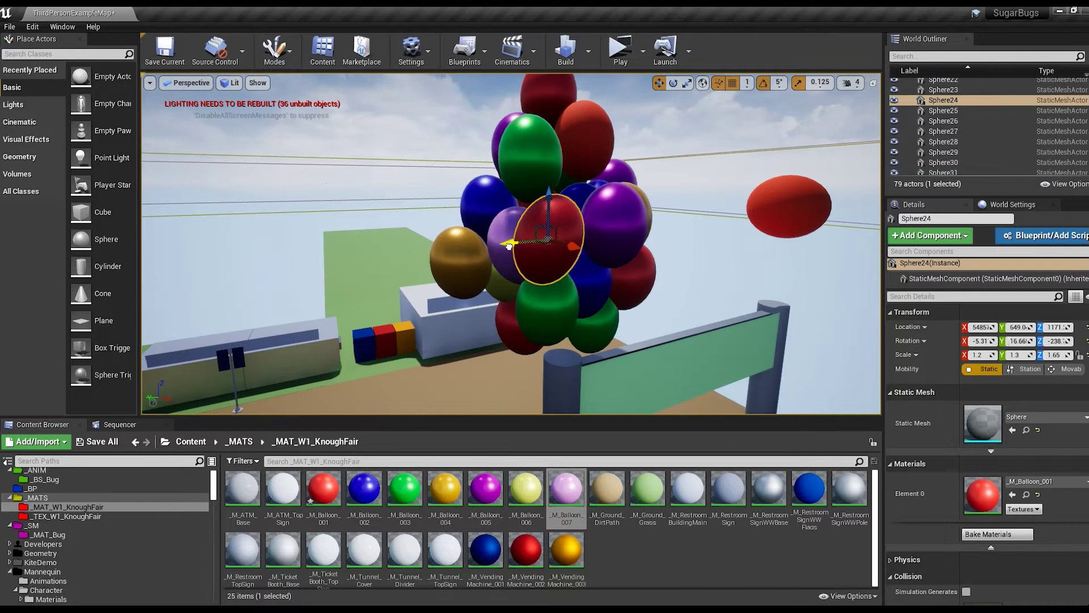
pyautogui.click(474, 262)
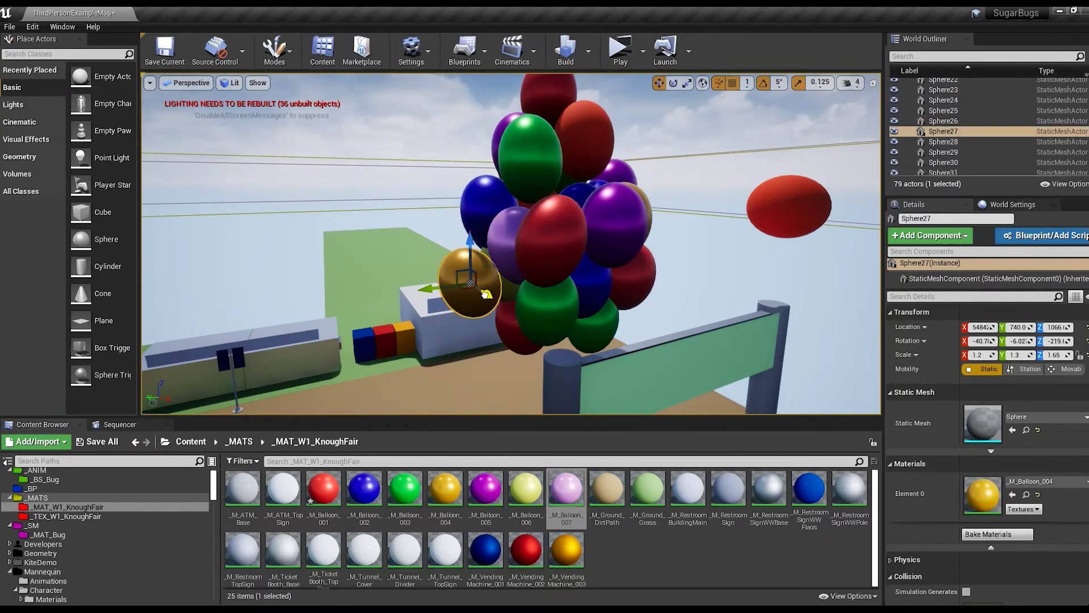
pyautogui.moveTo(486, 294); pyautogui.dragTo(487, 294, button='right')
# Recolour three more balloons: pink _M_Balloon_007, red _M_Balloon_001 and yellow _M_Balloon_006
pyautogui.click(499, 199)
pyautogui.scroll(3, 508, 242)
pyautogui.moveTo(566, 488); pyautogui.dragTo(497, 130)
pyautogui.click(624, 304)
pyautogui.moveTo(323, 488); pyautogui.dragTo(624, 303)
pyautogui.moveTo(624, 303)
pyautogui.mouseDown(button='right')
pyautogui.moveTo(465, 366)
pyautogui.moveTo(392, 266)
pyautogui.mouseUp(button='right')
pyautogui.click(391, 267)
pyautogui.moveTo(526, 488); pyautogui.dragTo(401, 276)
pyautogui.scroll(-3, 401, 276)
# Delete an unwanted sphere, then duplicate the whole balloon cluster to the right
pyautogui.press('Delete')
pyautogui.click(353, 193)
pyautogui.keyDown('ctrl'); pyautogui.click(939, 120); pyautogui.keyUp('ctrl')
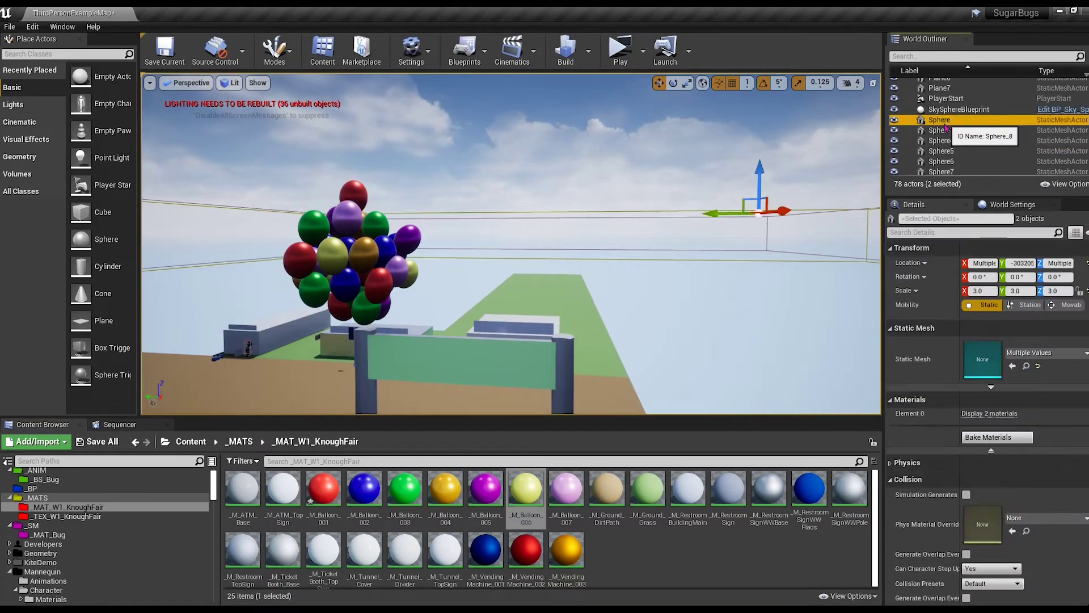
pyautogui.scroll(-5, 964, 130)
pyautogui.keyDown('shift'); pyautogui.click(943, 159); pyautogui.keyUp('shift')
pyautogui.press('f')
pyautogui.keyDown('alt'); pyautogui.moveTo(375, 233); pyautogui.dragTo(487, 254); pyautogui.keyUp('alt')
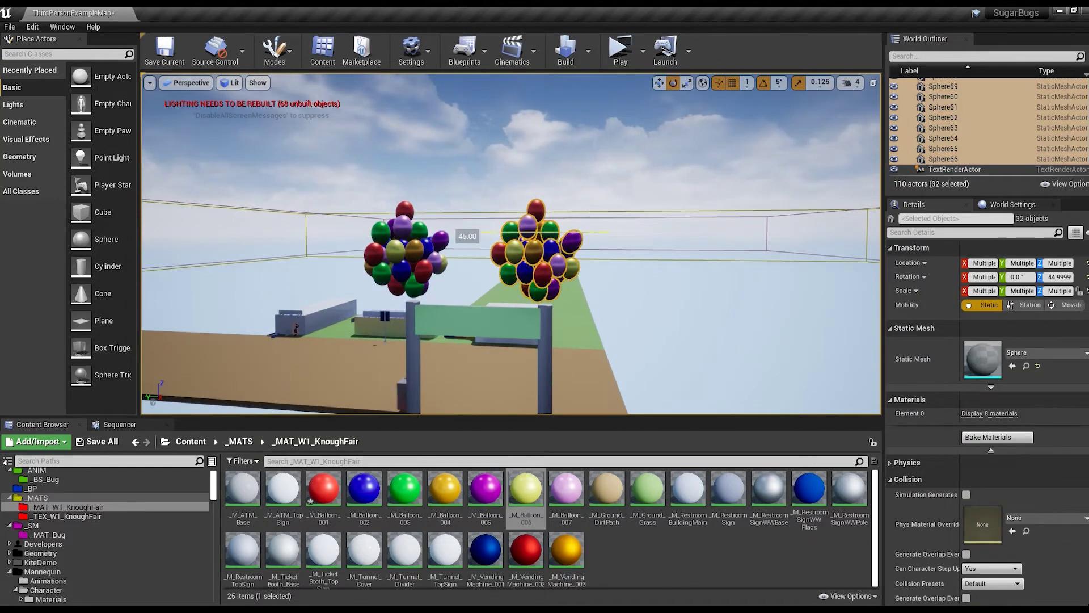
# Select the original cluster's spheres and raise that cluster higher
pyautogui.click(951, 161)
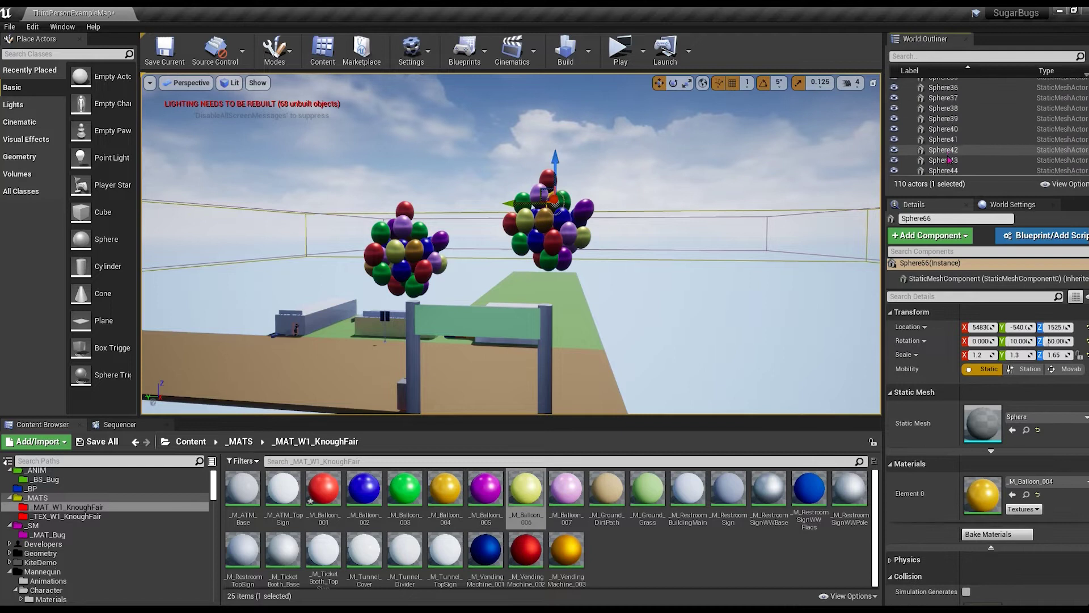
pyautogui.scroll(10, 958, 136)
pyautogui.click(958, 128)
pyautogui.keyDown('shift'); pyautogui.click(958, 141); pyautogui.keyUp('shift')
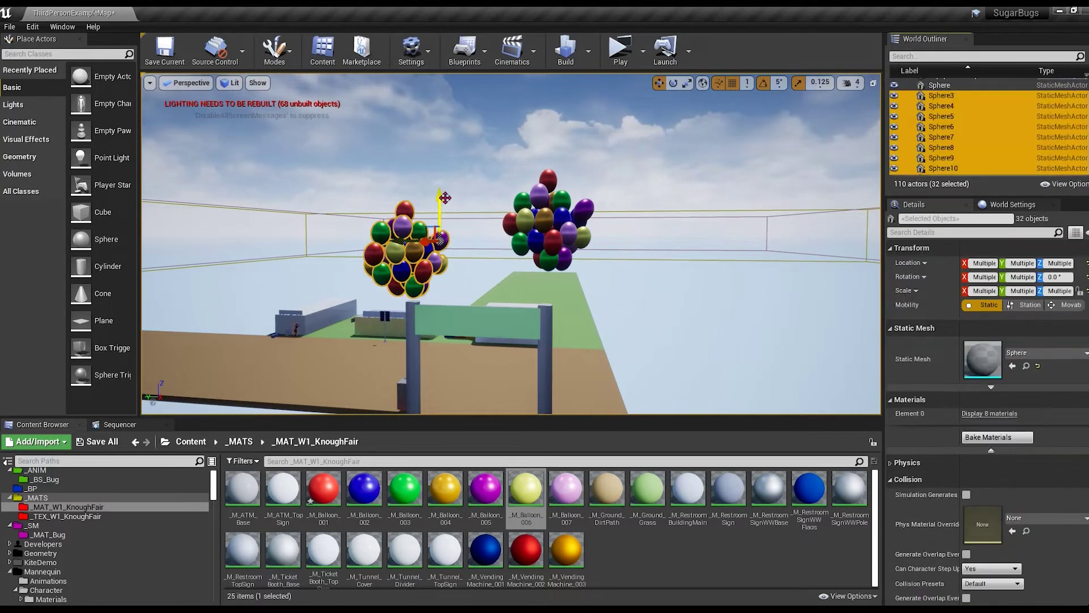
pyautogui.moveTo(440, 205); pyautogui.dragTo(440, 182)
pyautogui.click(664, 184)
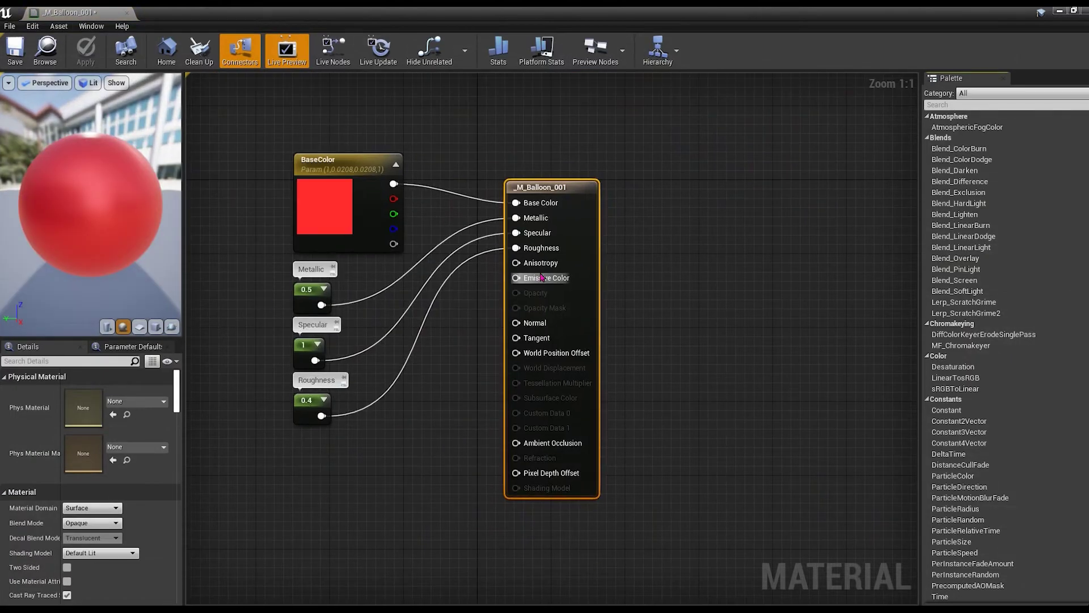
# Wire Specular into Anisotropy, open _M_Balloon_003 and _M_Balloon_006, and save the level
pyautogui.moveTo(532, 273); pyautogui.dragTo(315, 360)
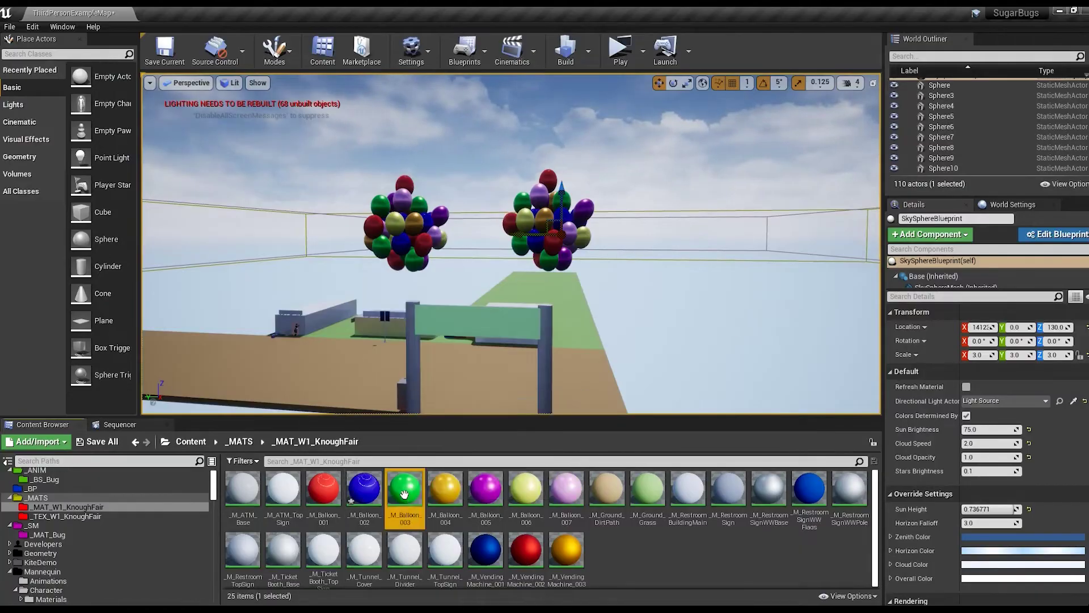
pyautogui.doubleClick(404, 493)
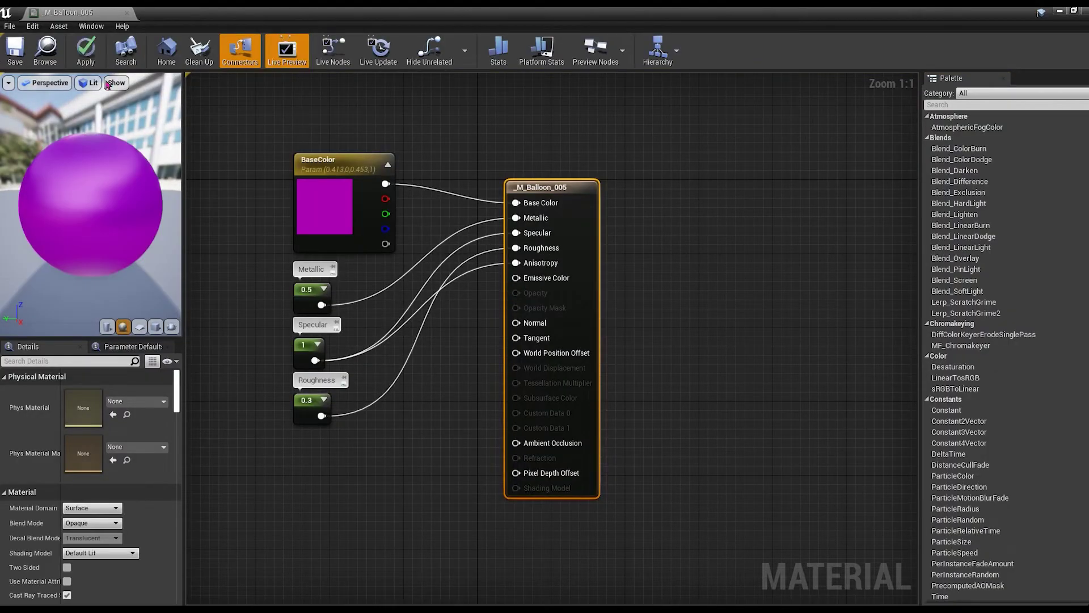
pyautogui.click(528, 499)
pyautogui.doubleClick(529, 499)
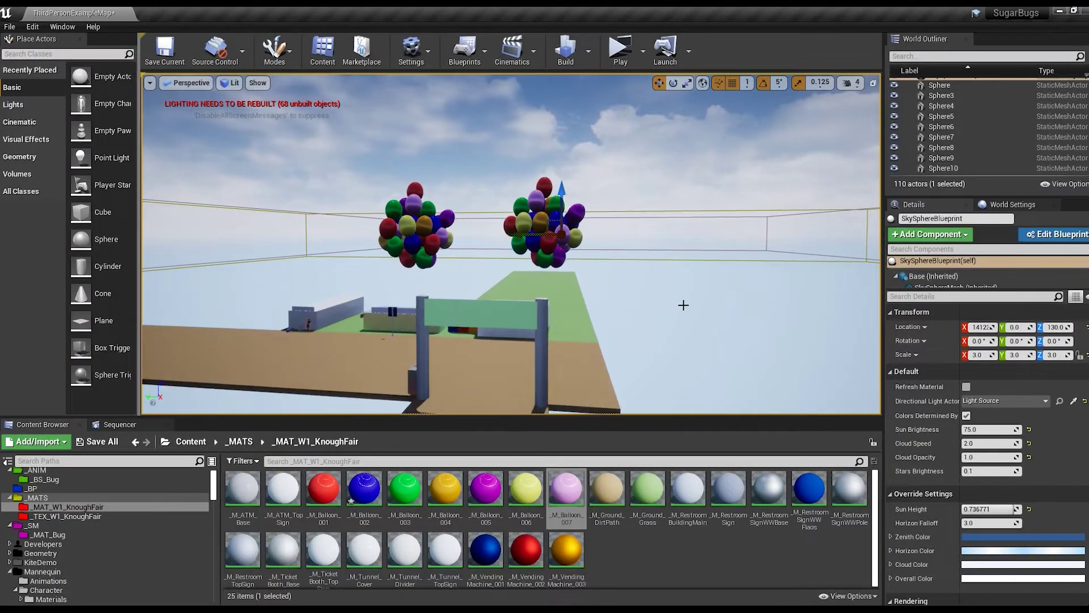
pyautogui.click(165, 51)
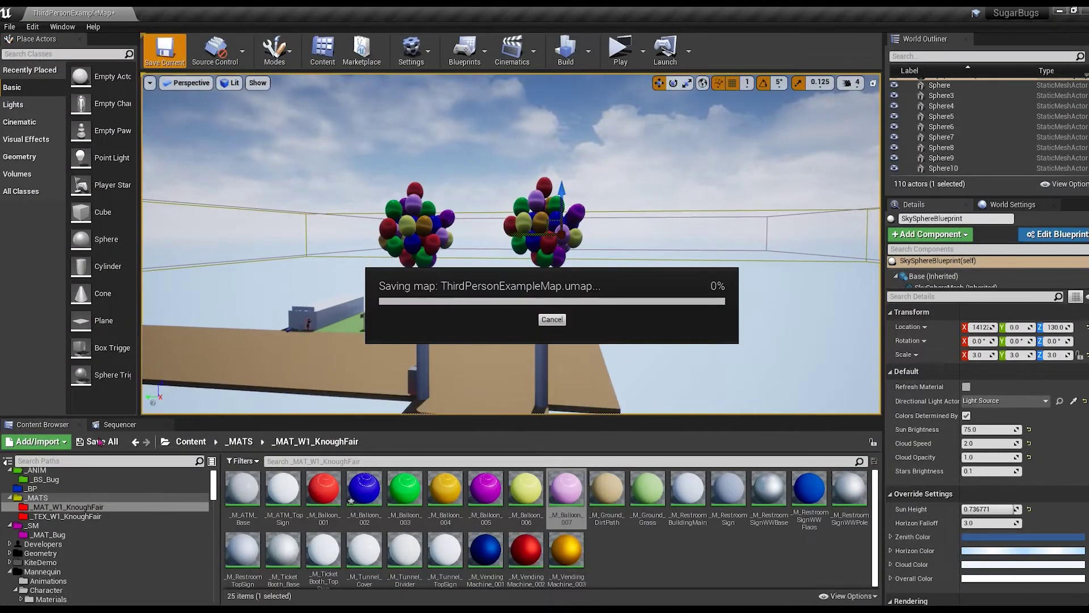
# Confirm saving the changed content and play-test walking toward the coloured blocks
pyautogui.click(99, 442)
pyautogui.click(652, 416)
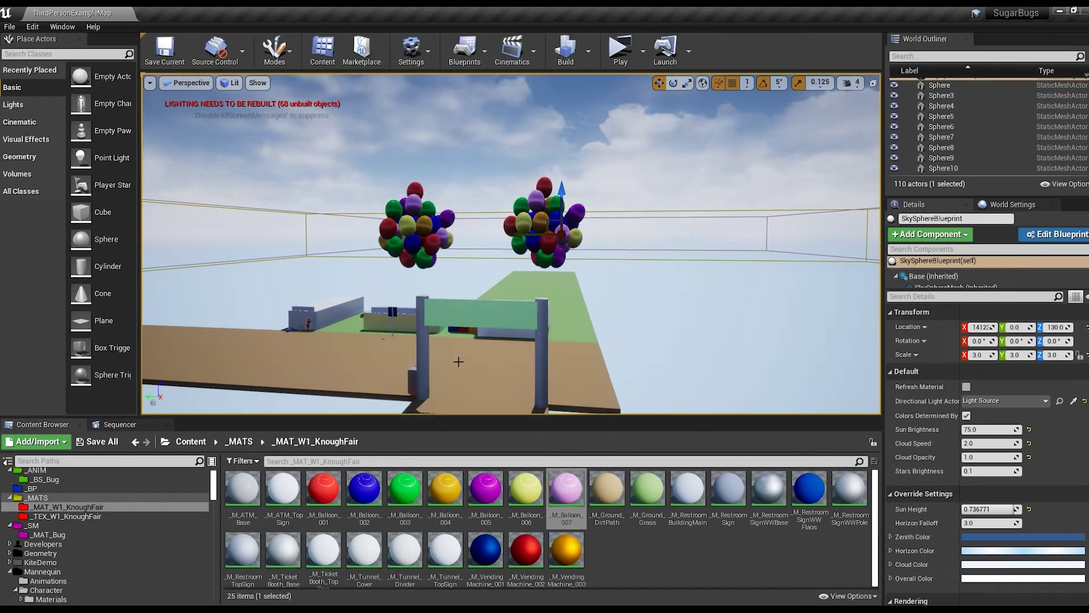
pyautogui.click(616, 61)
pyautogui.press('w')
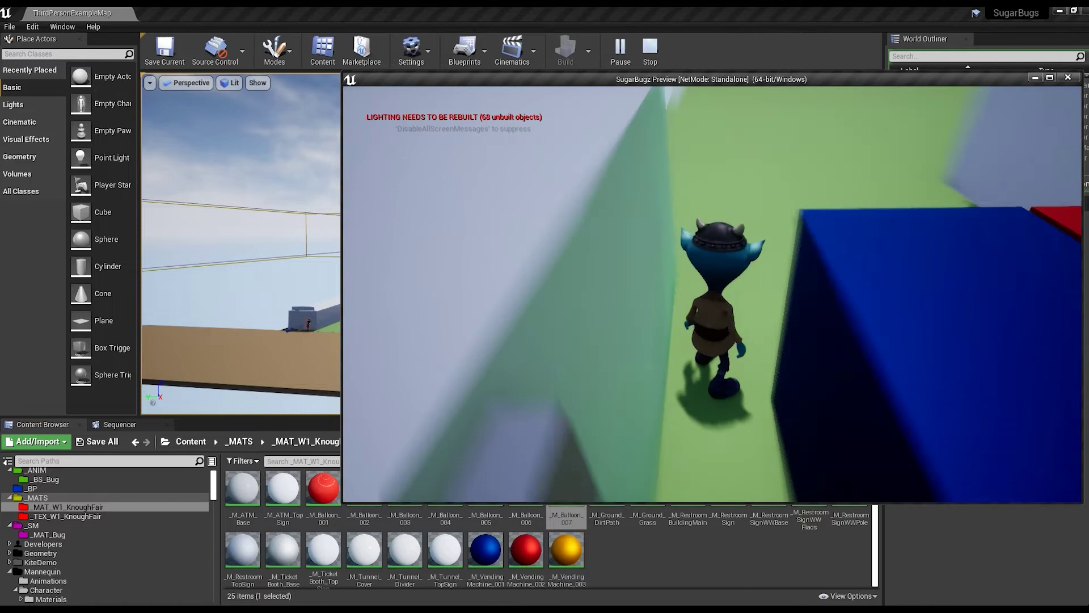
pyautogui.press('w')
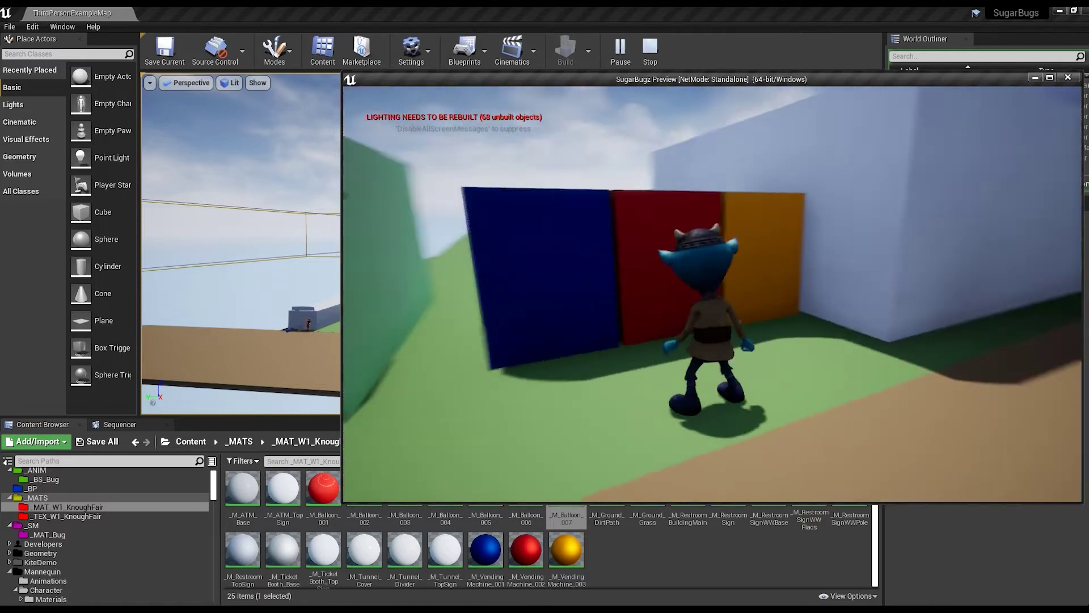
pyautogui.press('Escape')
# Frame the three coloured cubes and play-test walking to the coloured wall again
pyautogui.press('f')
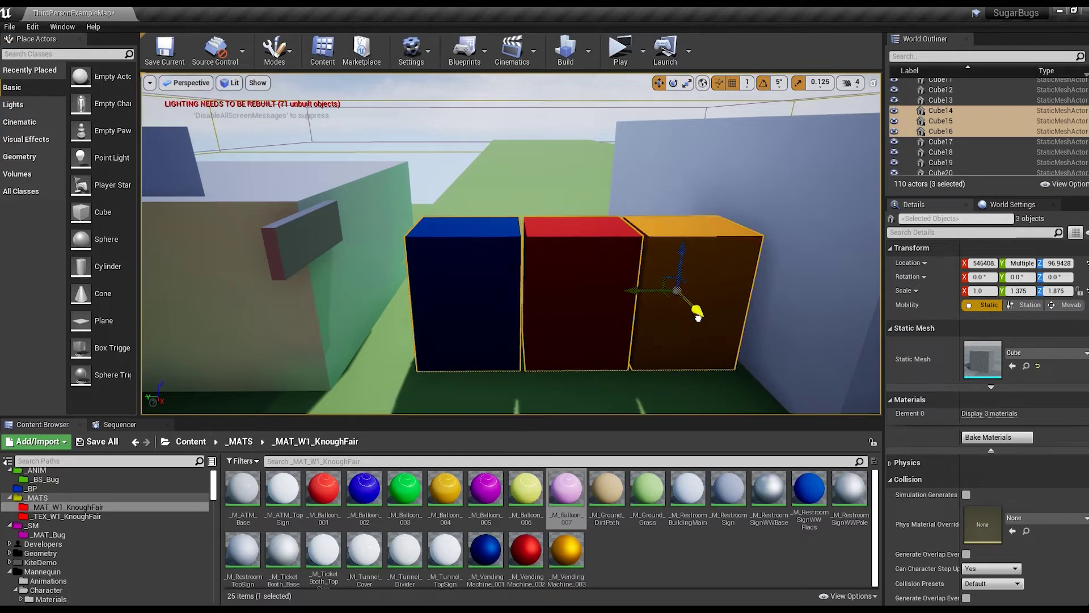
pyautogui.scroll(-5, 693, 312)
pyautogui.click(620, 50)
pyautogui.press('w')
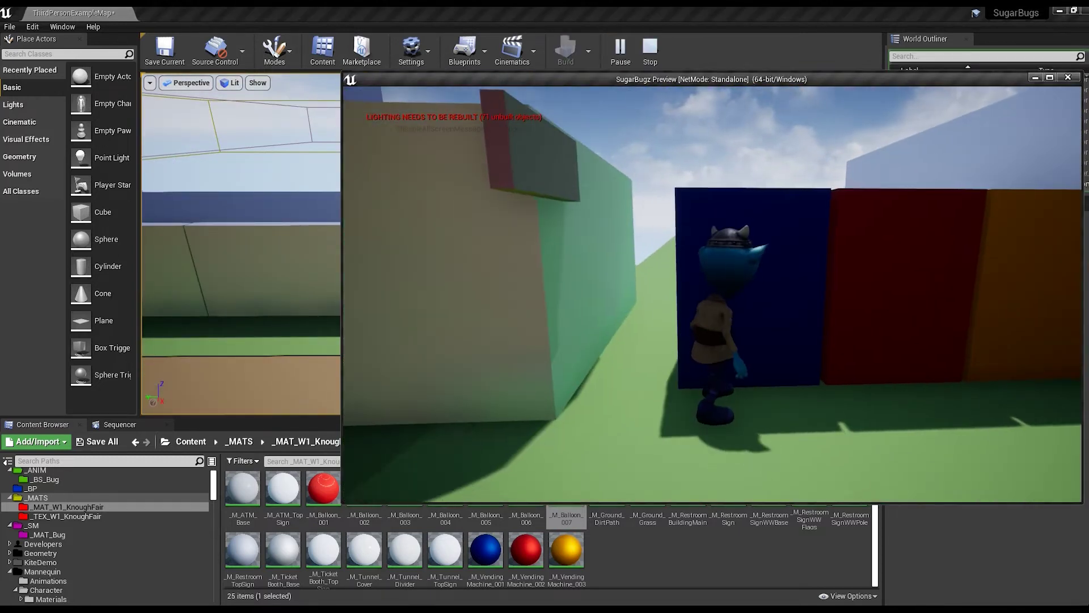
pyautogui.press('Escape')
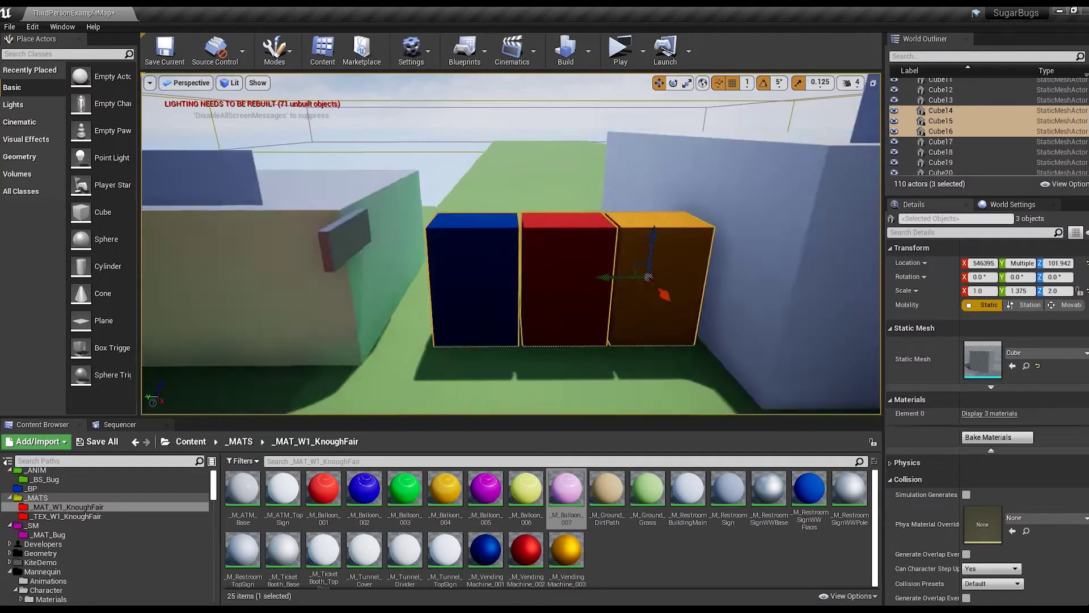
# Switch the viewport to the front view and pan across the cubes
pyautogui.click(187, 83)
pyautogui.click(193, 156)
pyautogui.scroll(5, 831, 209)
pyautogui.scroll(2, 831, 209)
pyautogui.moveTo(831, 209); pyautogui.dragTo(492, 269, button='right')
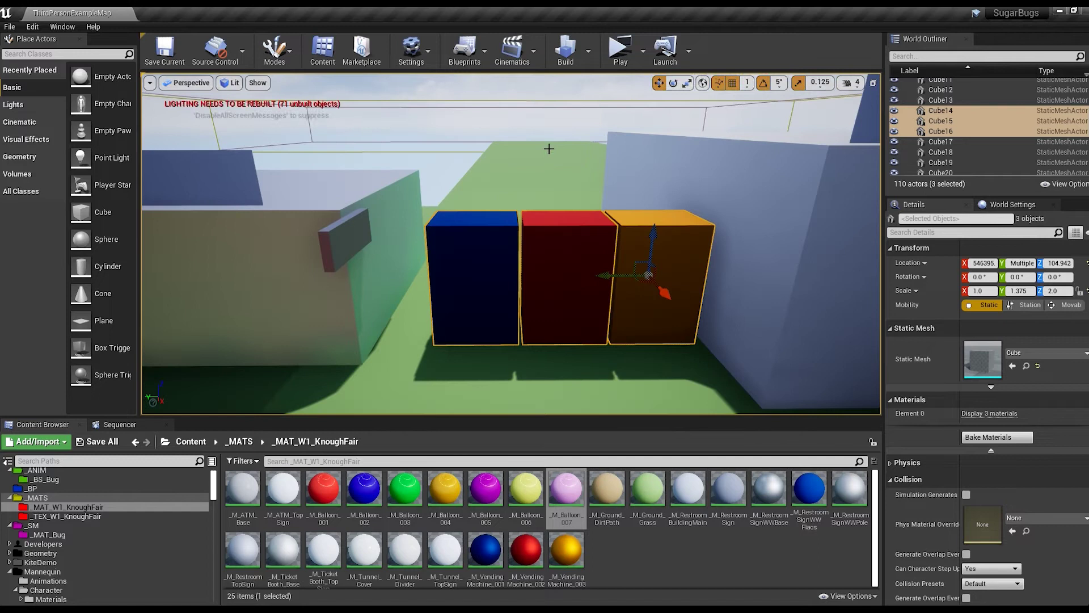
# Play-test walking the character along the grey wall onto the green ground
pyautogui.hotkey('alt', 'p')
pyautogui.press('w')
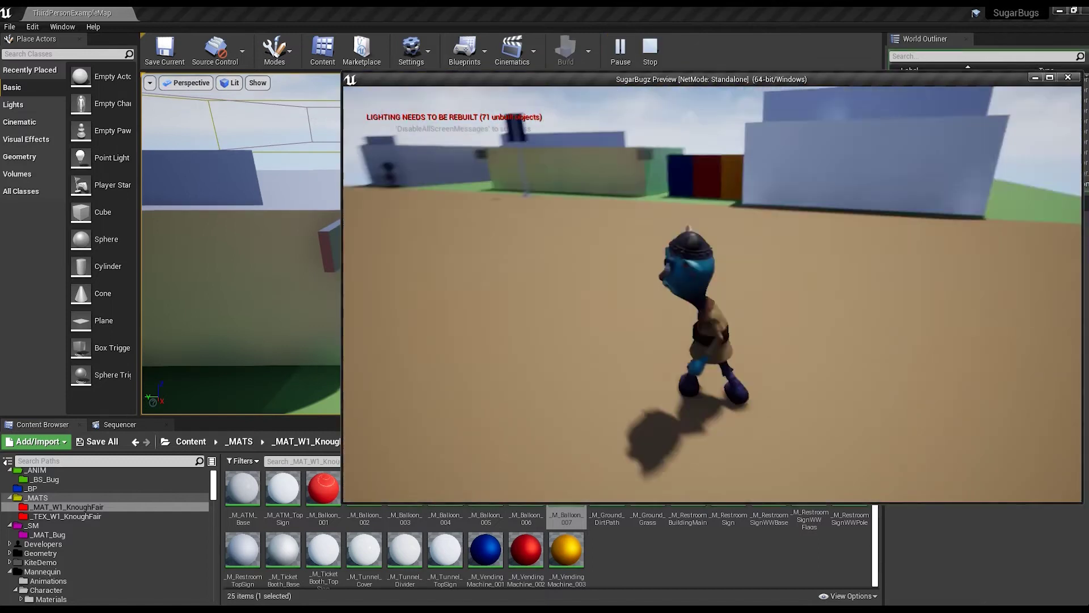
pyautogui.press('w')
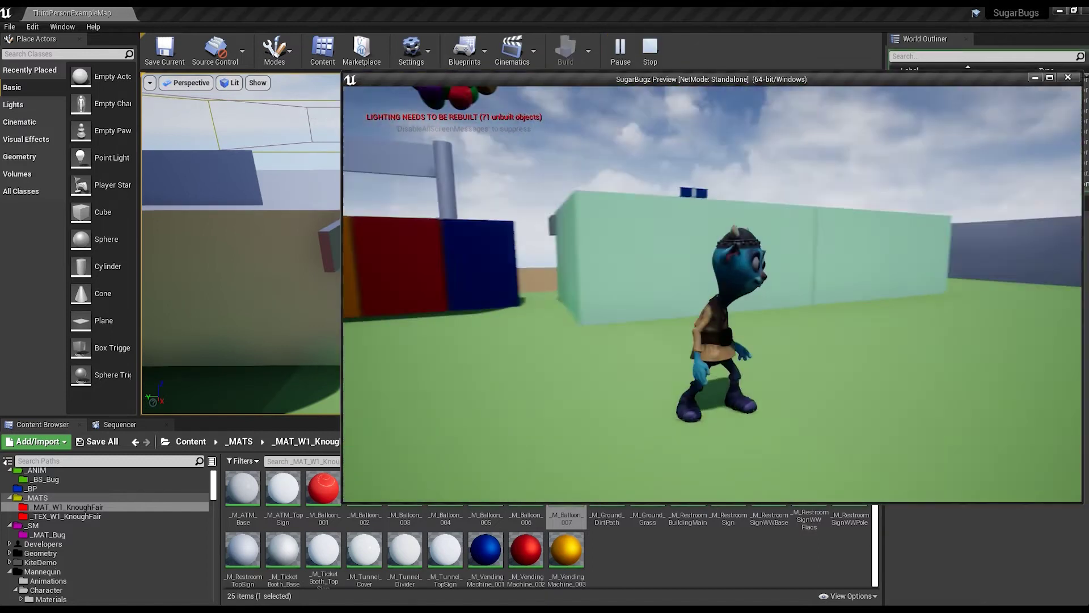
pyautogui.press('w')
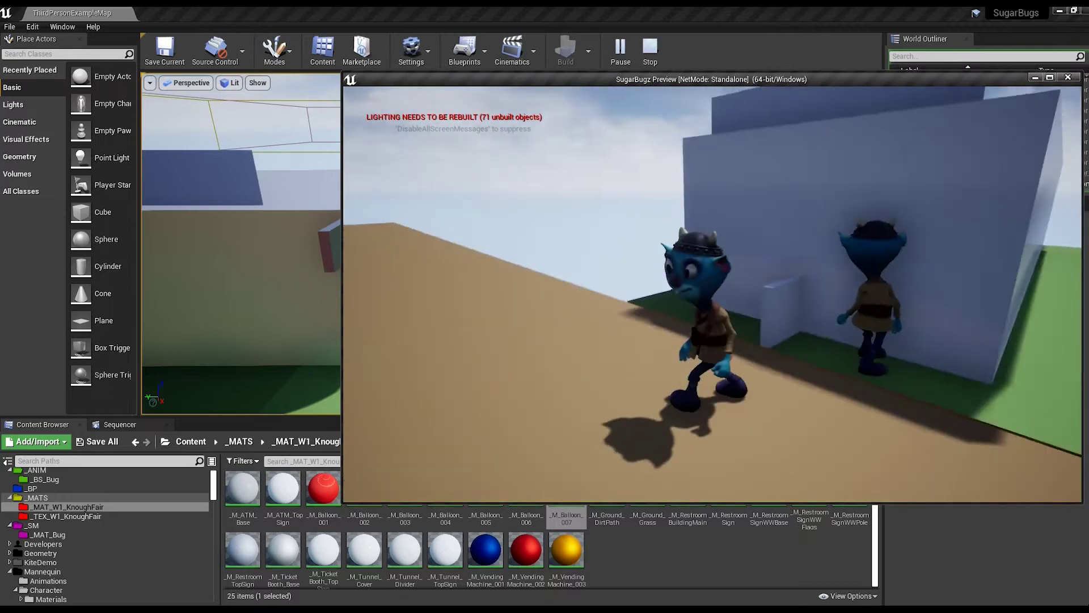
pyautogui.press('w')
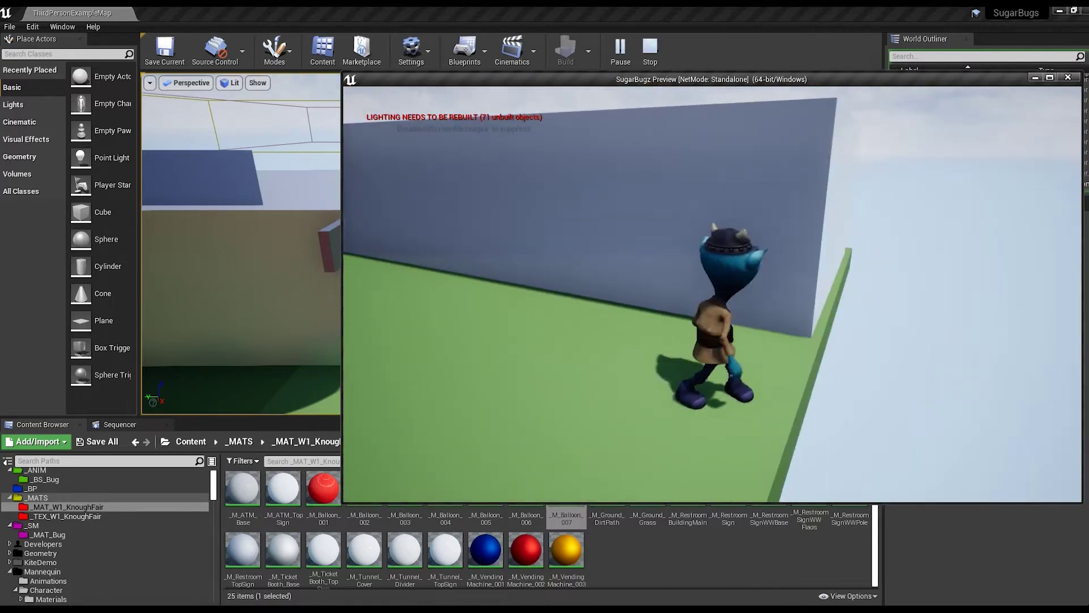
pyautogui.press('Escape')
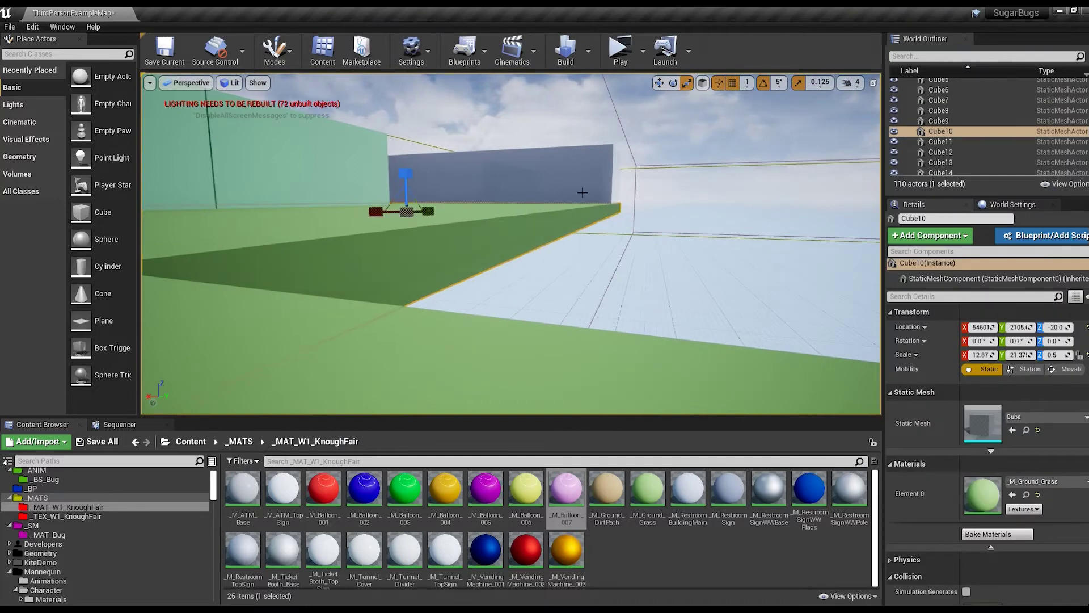
# Switch to the move tool and inspect the floor and wall blocks up close
pyautogui.moveTo(582, 193); pyautogui.dragTo(582, 193, button='right')
pyautogui.press('w')
pyautogui.moveTo(689, 390); pyautogui.dragTo(752, 269, button='right')
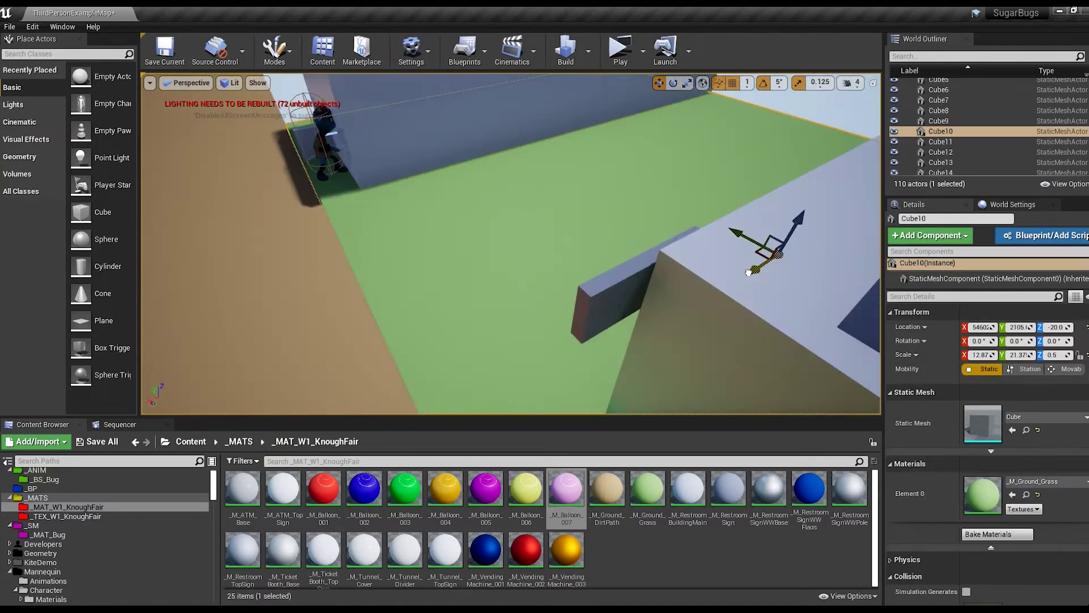
pyautogui.click(748, 272)
pyautogui.moveTo(749, 273); pyautogui.dragTo(381, 365, button='right')
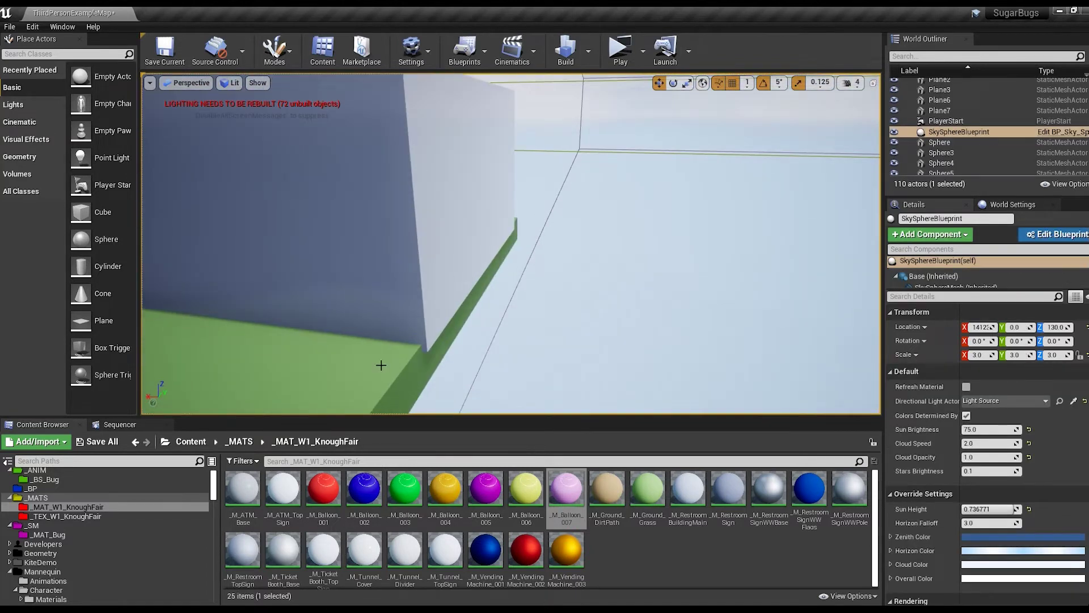
pyautogui.click(381, 365)
pyautogui.moveTo(380, 365); pyautogui.dragTo(398, 340, button='right')
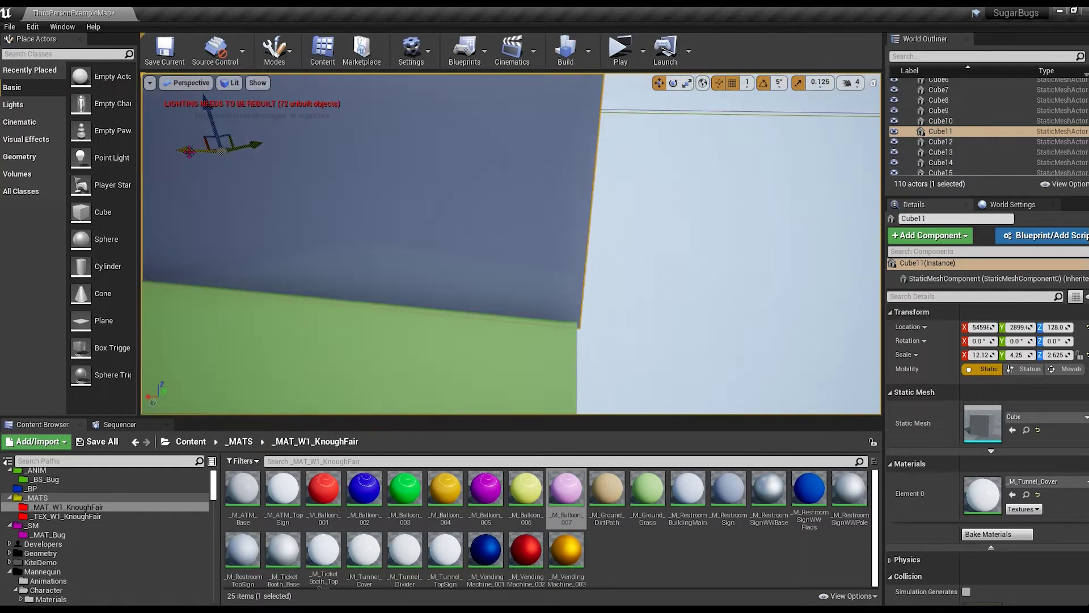
pyautogui.click(640, 304)
pyautogui.moveTo(639, 304); pyautogui.dragTo(619, 307, button='right')
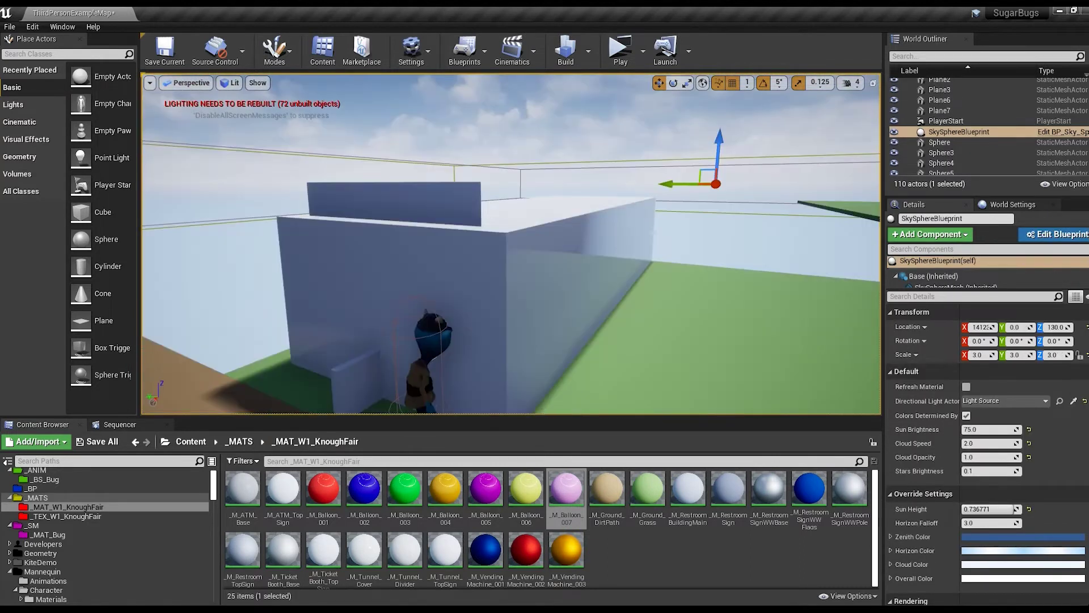
# Save all content and place a new cylinder on the ground beside the building
pyautogui.hotkey('ctrl', 'shift', 's')
pyautogui.press('Return')
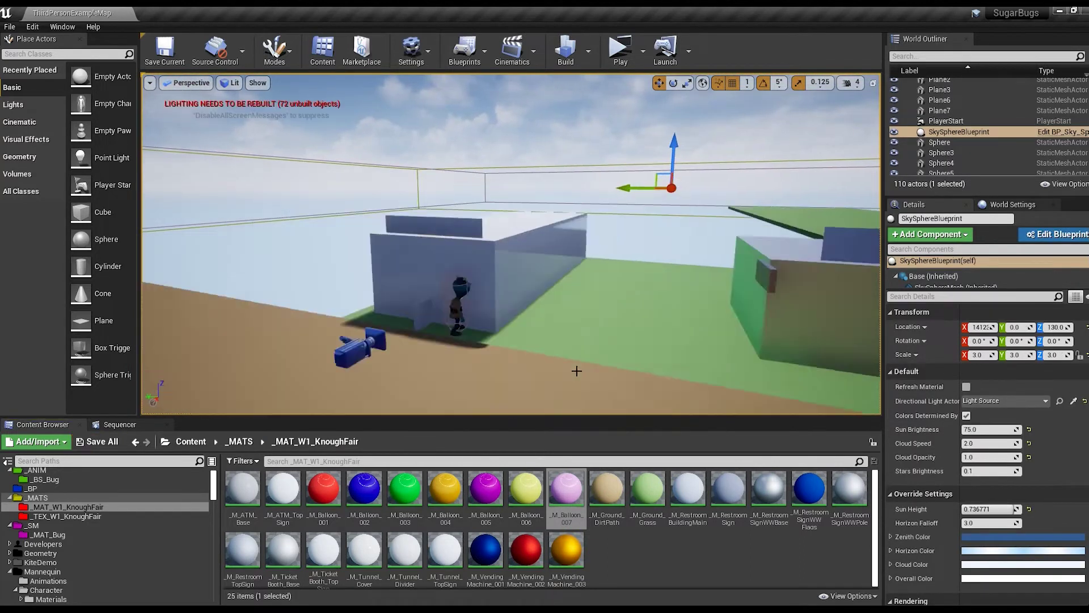
pyautogui.moveTo(577, 370); pyautogui.dragTo(555, 357, button='right')
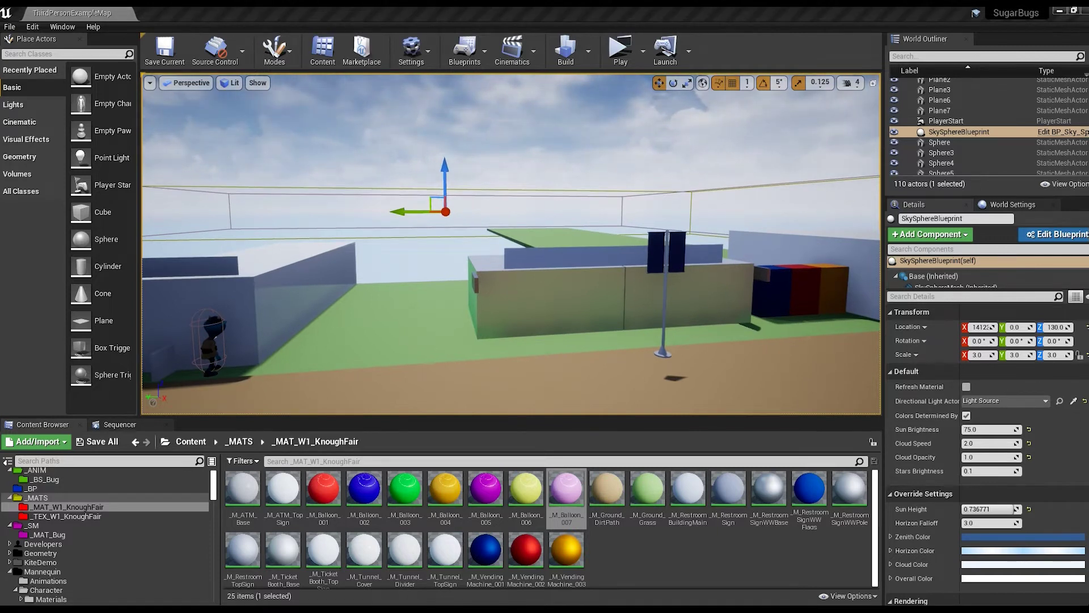
pyautogui.moveTo(102, 266); pyautogui.dragTo(369, 318)
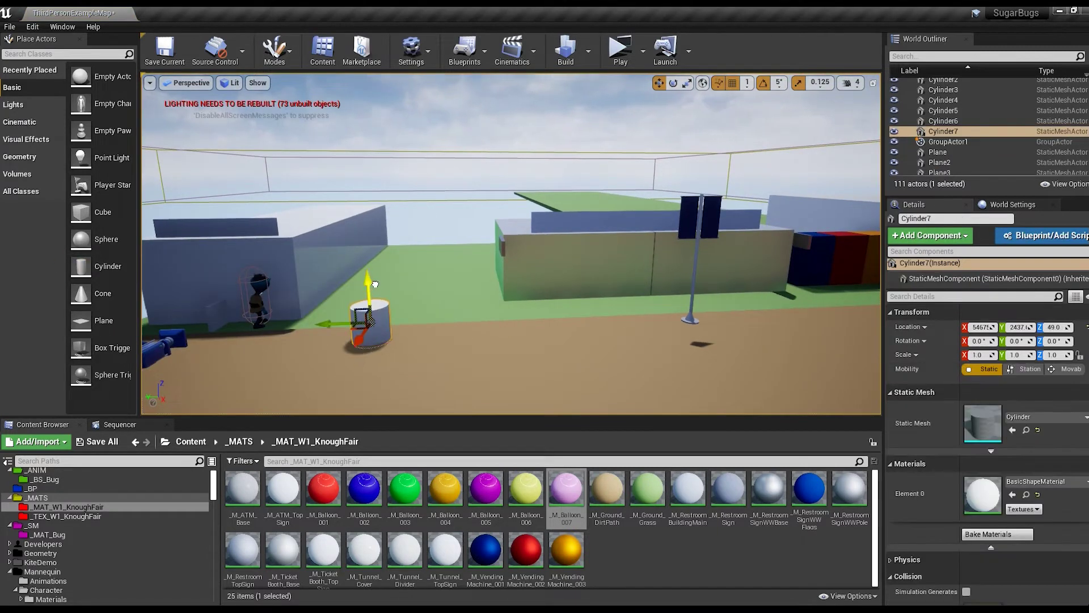
# Set the cylinder by the wall, cap it with a sphere, and duplicate the base material
pyautogui.moveTo(358, 322); pyautogui.dragTo(239, 327)
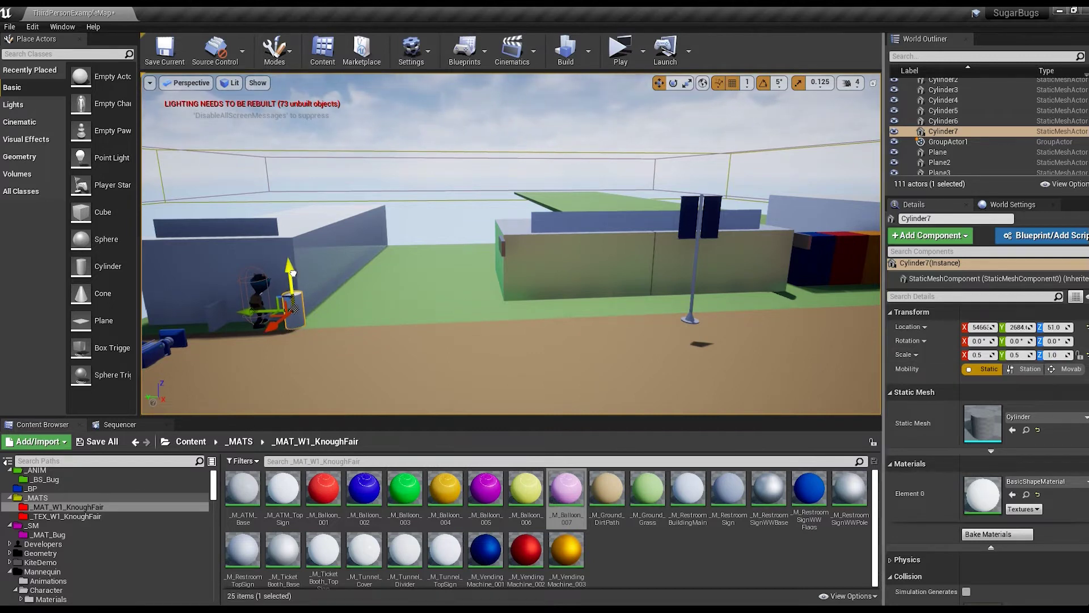
pyautogui.moveTo(81, 239); pyautogui.dragTo(279, 286)
pyautogui.hotkey('alt', 'j')
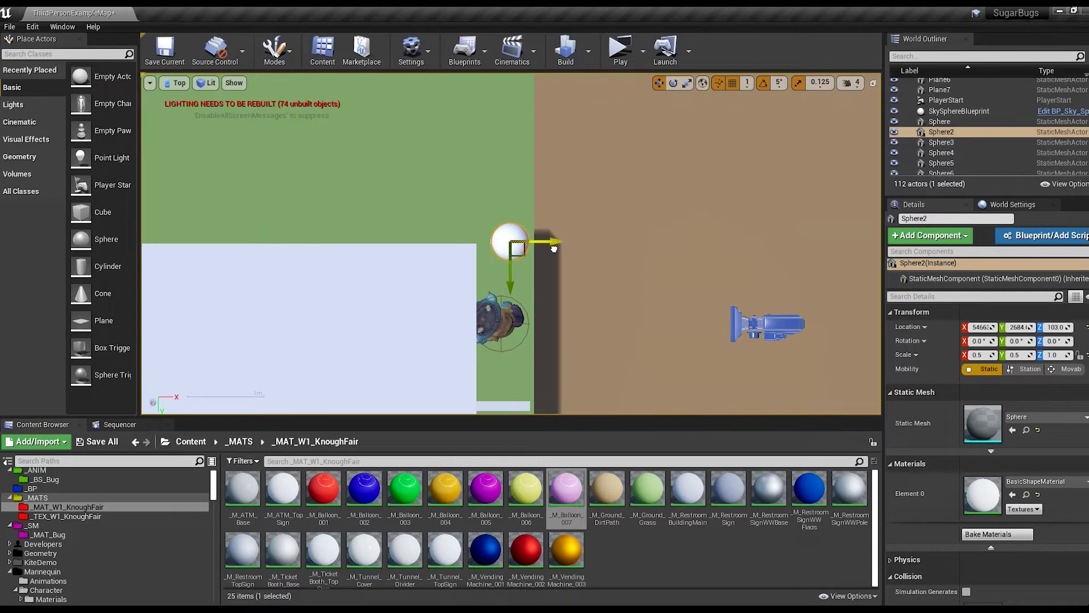
pyautogui.hotkey('alt', 'g')
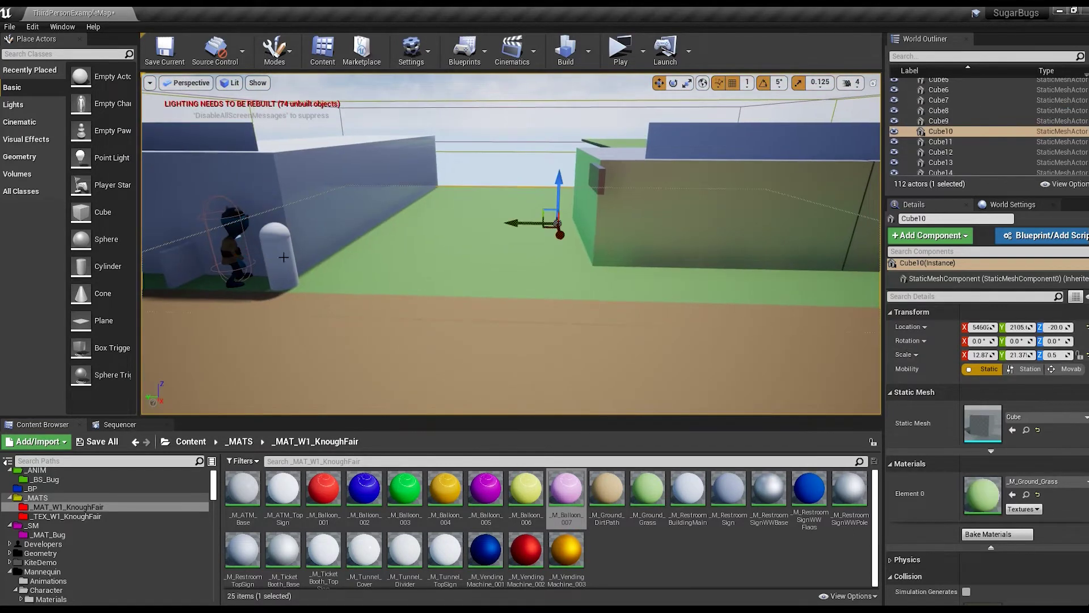
pyautogui.hotkey('ctrl', 'z')
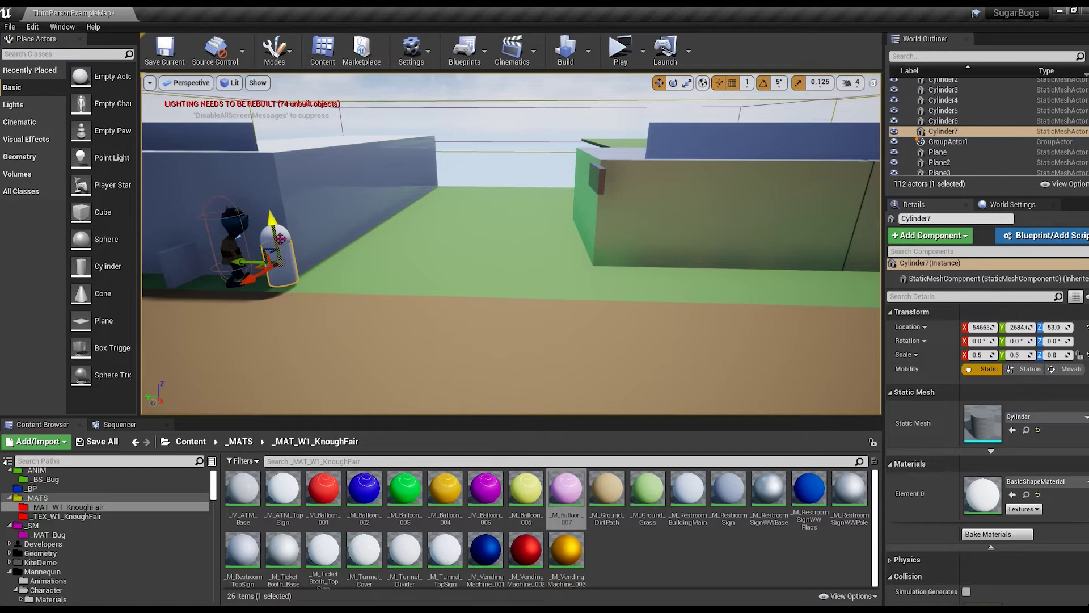
pyautogui.rightClick(233, 474)
pyautogui.click(240, 491)
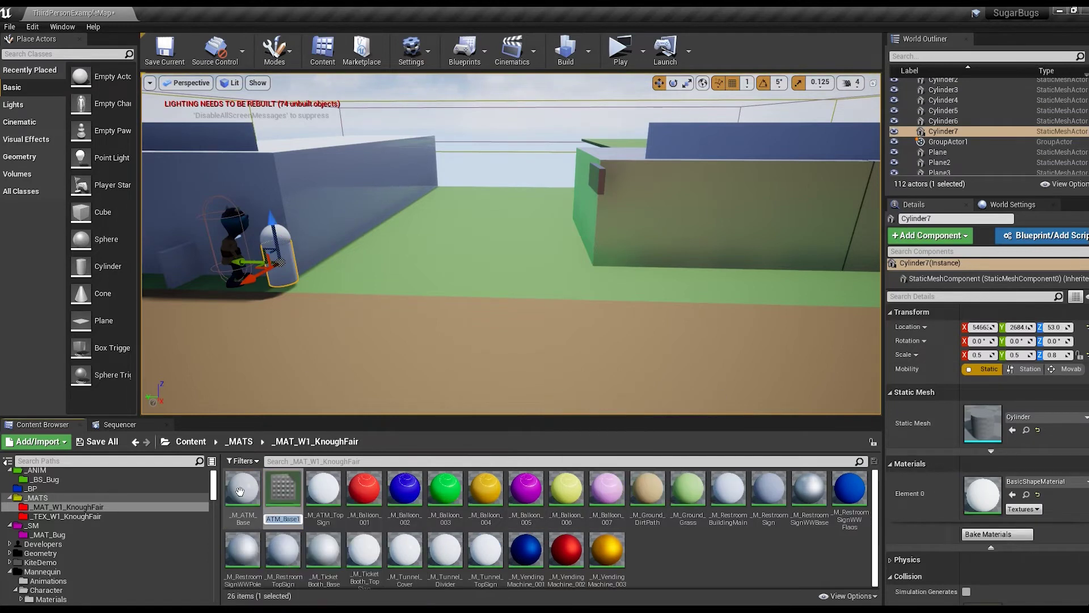
pyautogui.write('_M_GarbageCan')
# Name the copy _M_GarbageCan and set its base colour to dark blue
pyautogui.press('Return')
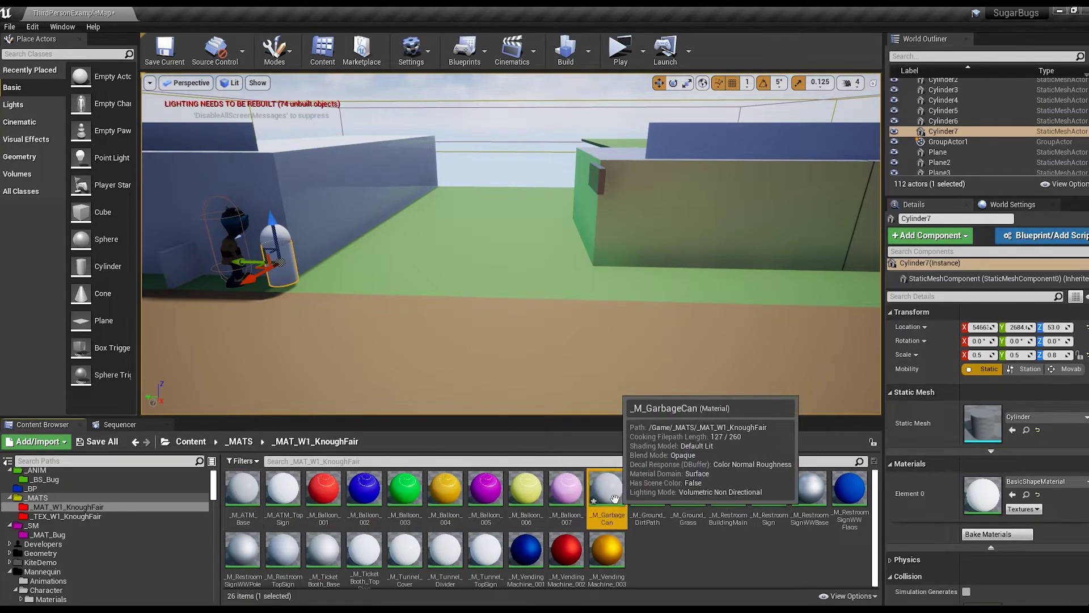
pyautogui.doubleClick(607, 488)
pyautogui.click(113, 430)
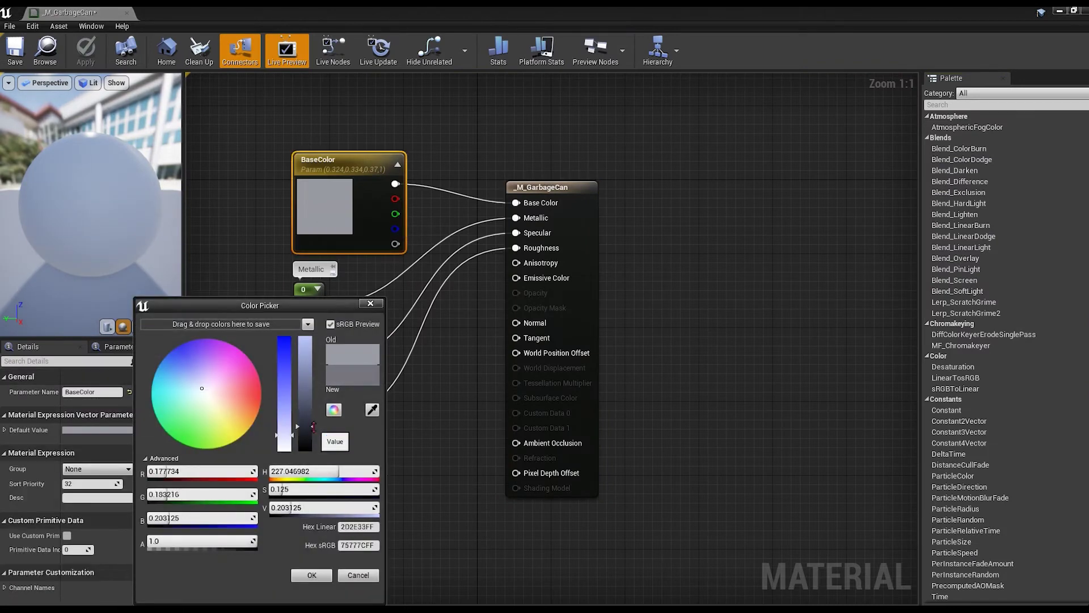
pyautogui.moveTo(316, 443); pyautogui.dragTo(314, 450)
pyautogui.press('Return')
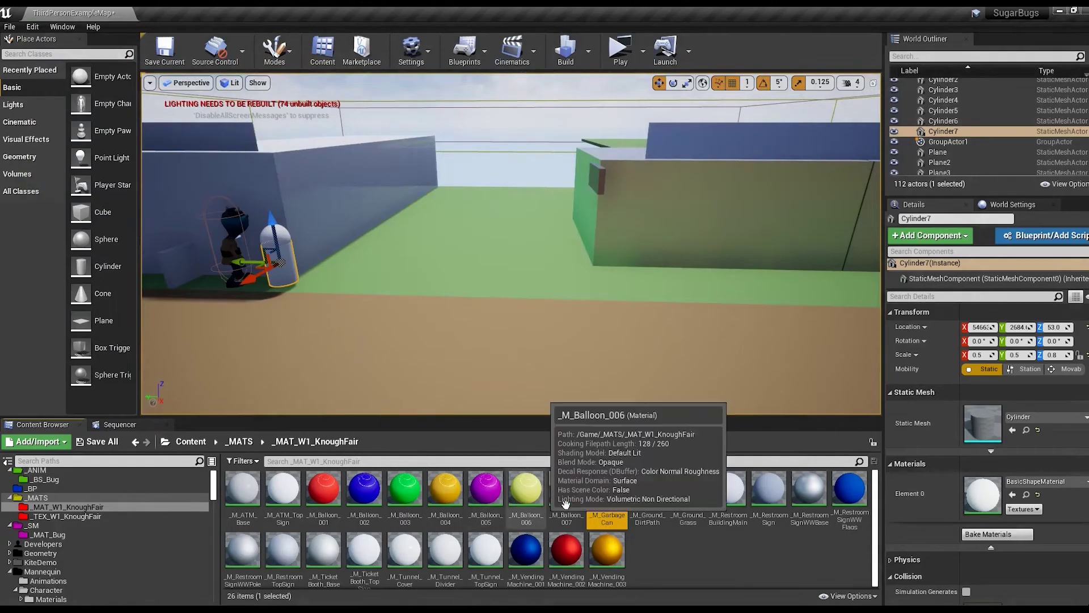
# Apply _M_GarbageCan to the cylinder and sphere cap, then slide the can along the wall
pyautogui.moveTo(606, 488); pyautogui.dragTo(979, 493)
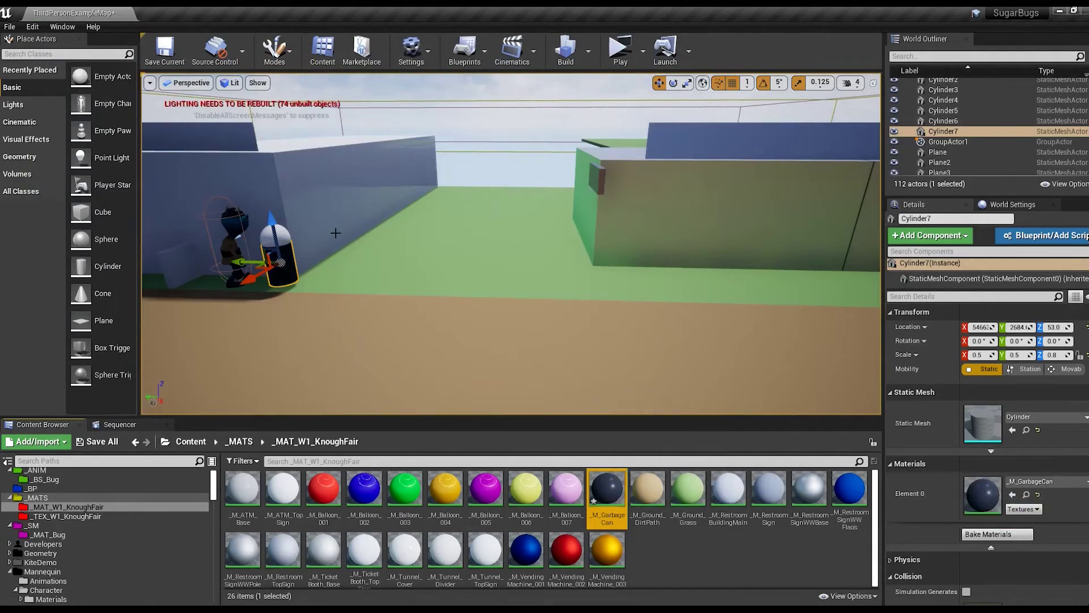
pyautogui.keyDown('alt'); pyautogui.moveTo(267, 250); pyautogui.dragTo(313, 272); pyautogui.keyUp('alt')
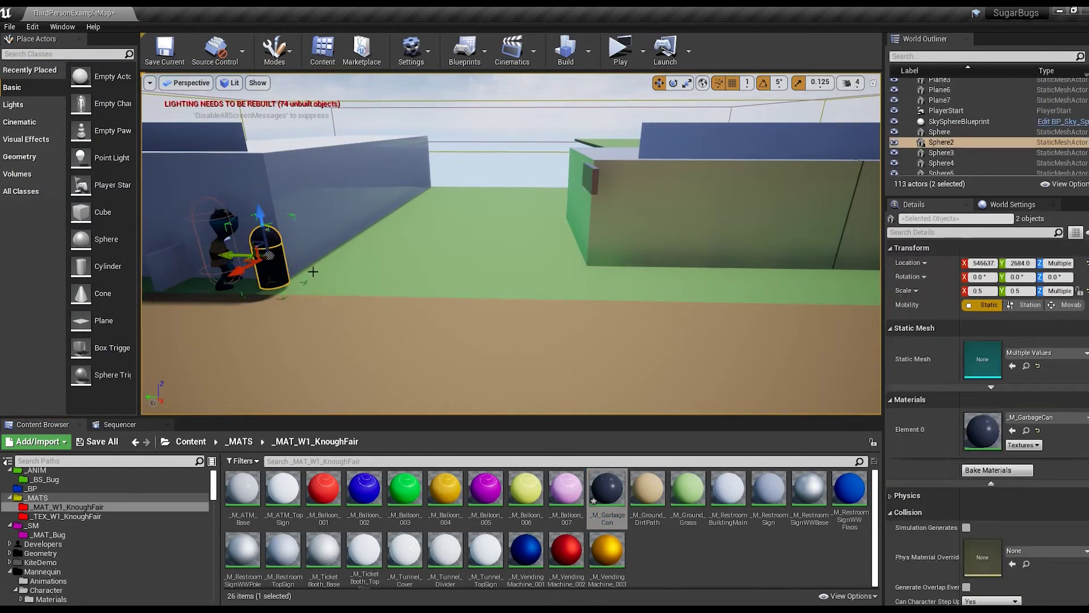
pyautogui.press('f')
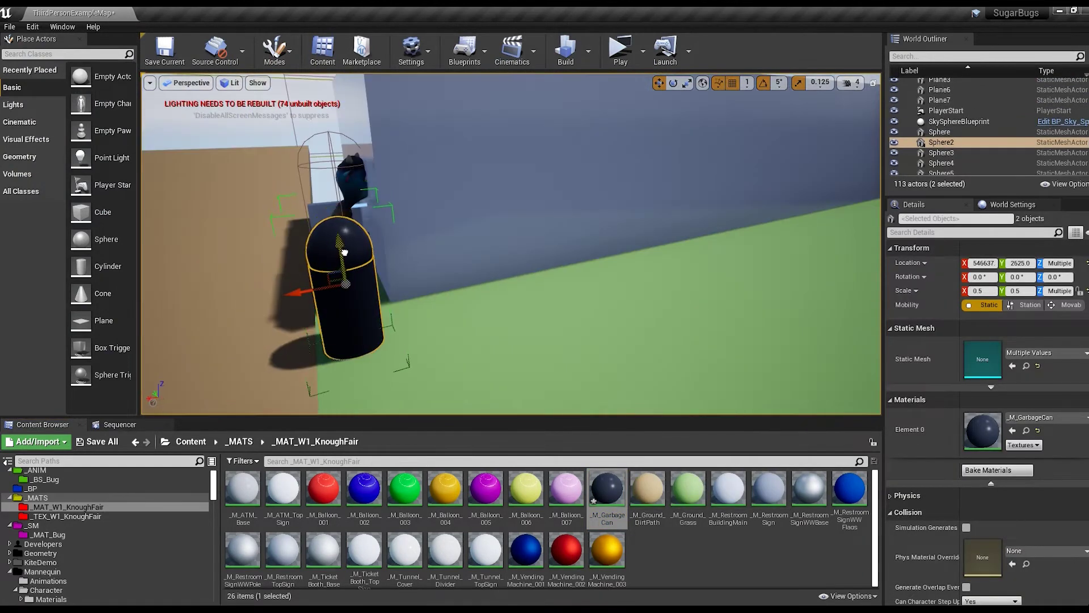
pyautogui.moveTo(343, 267); pyautogui.dragTo(407, 239)
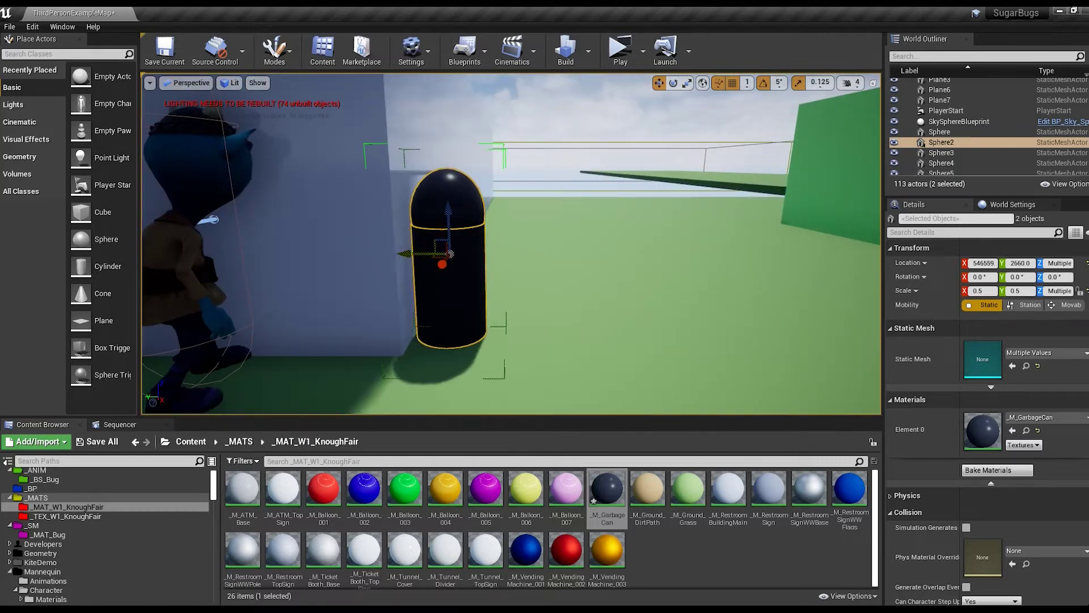
pyautogui.click(565, 281)
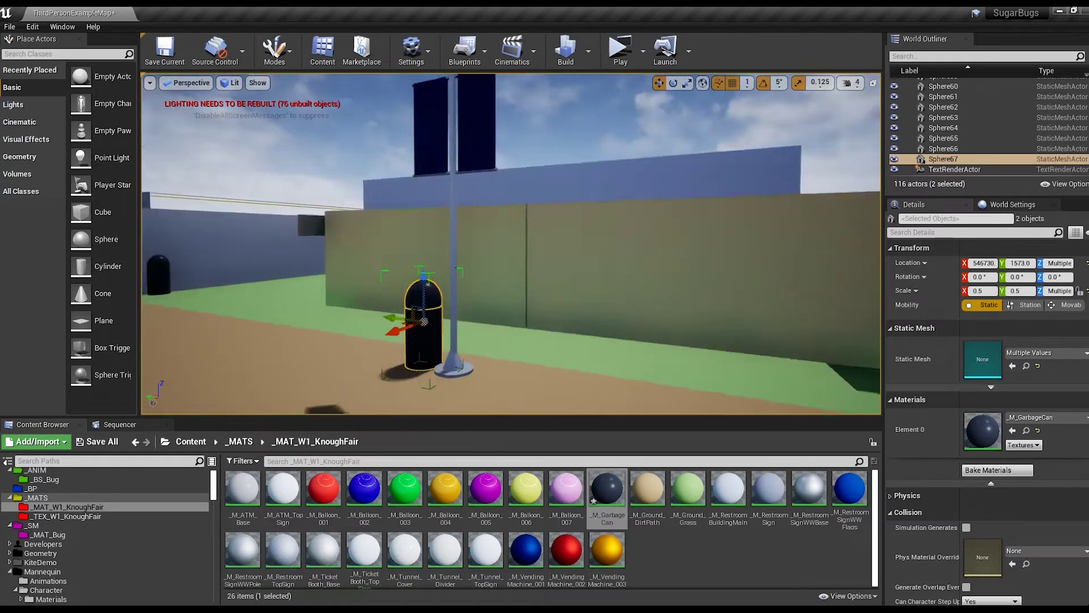
# Duplicate it as a teal _M_Garbage_Recycle material and save it
pyautogui.click(606, 488)
pyautogui.hotkey('ctrl', 'w')
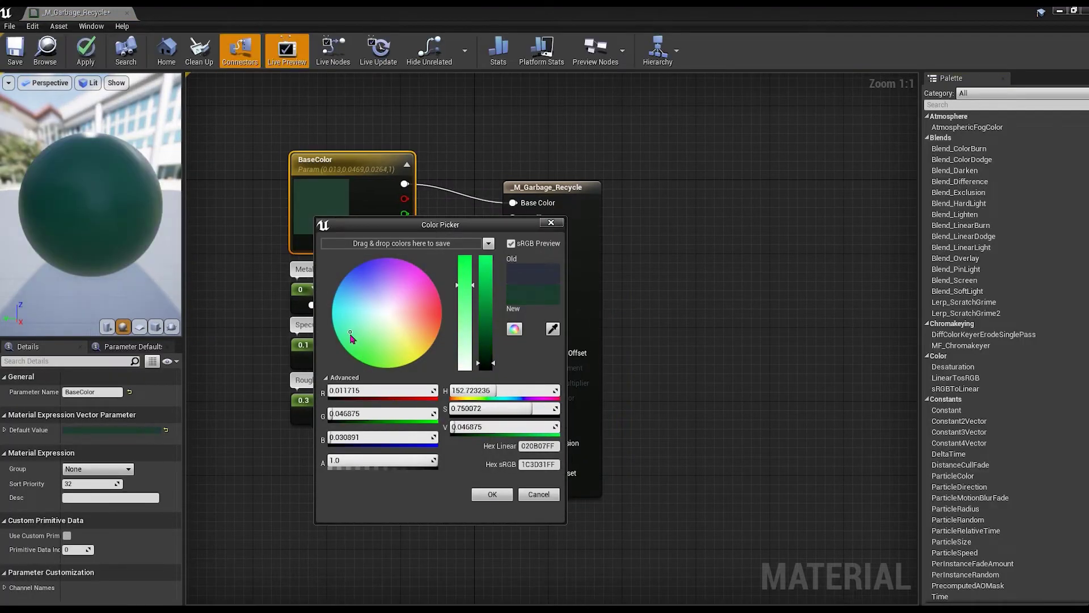
pyautogui.click(492, 494)
pyautogui.click(16, 50)
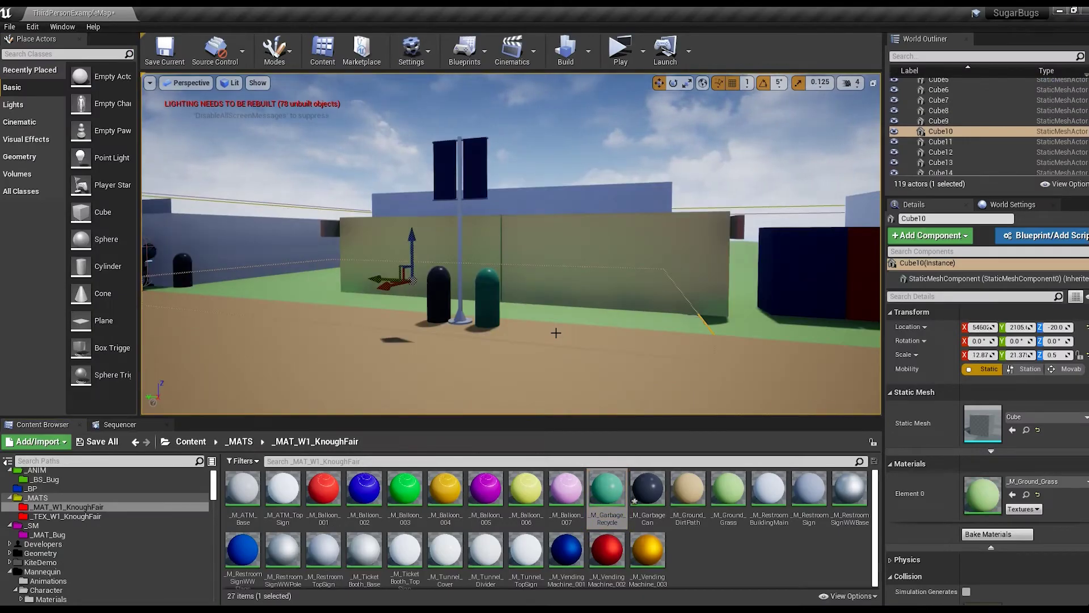
# Move the teal recycle bin next to the black bin and select both
pyautogui.click(495, 308)
pyautogui.press('f')
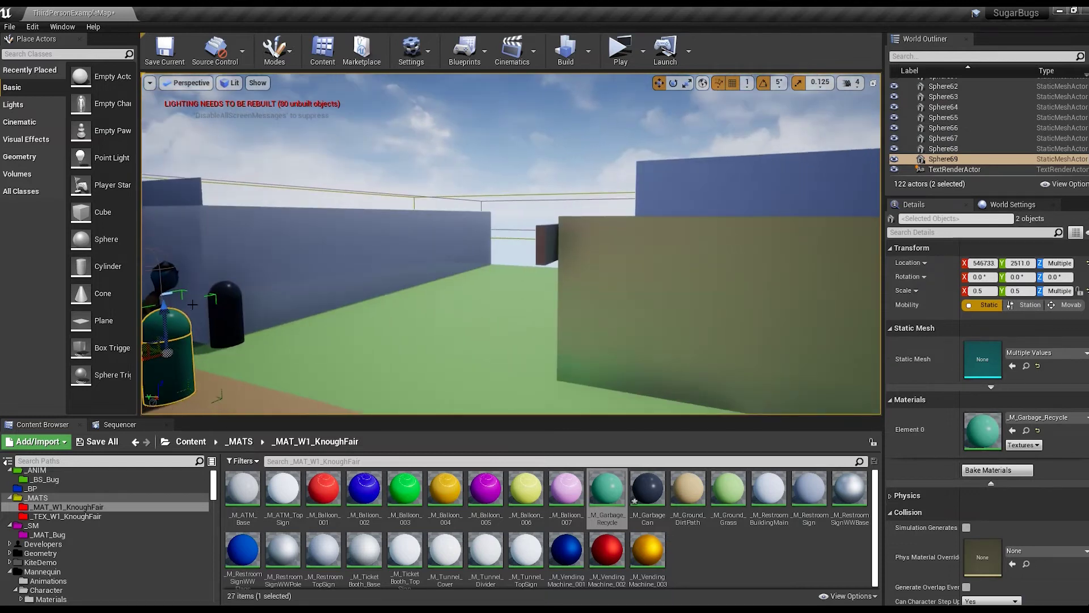
pyautogui.moveTo(463, 379); pyautogui.dragTo(341, 346)
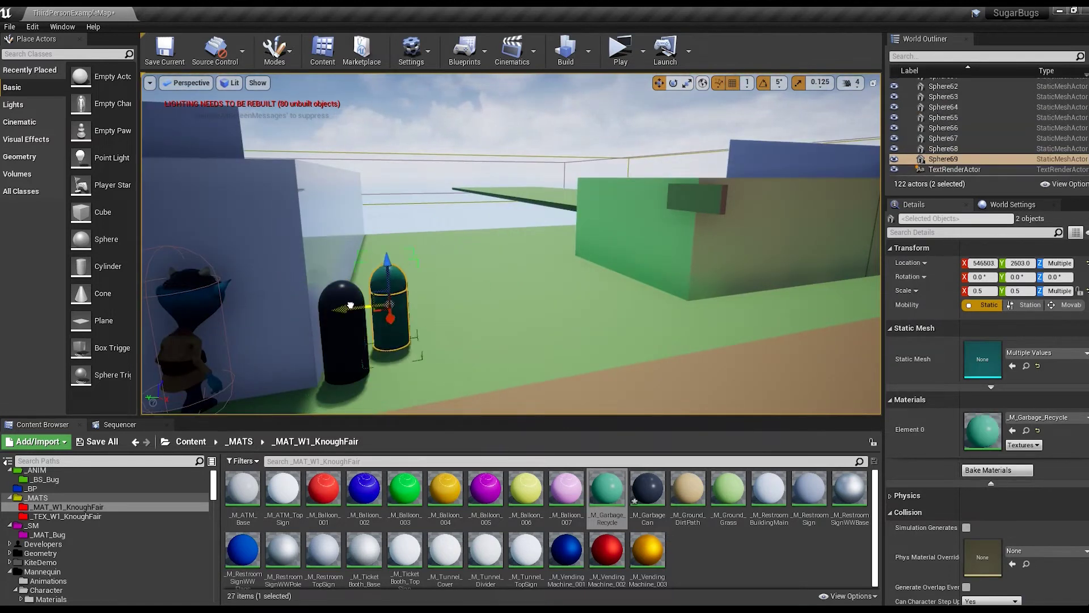
pyautogui.press('f')
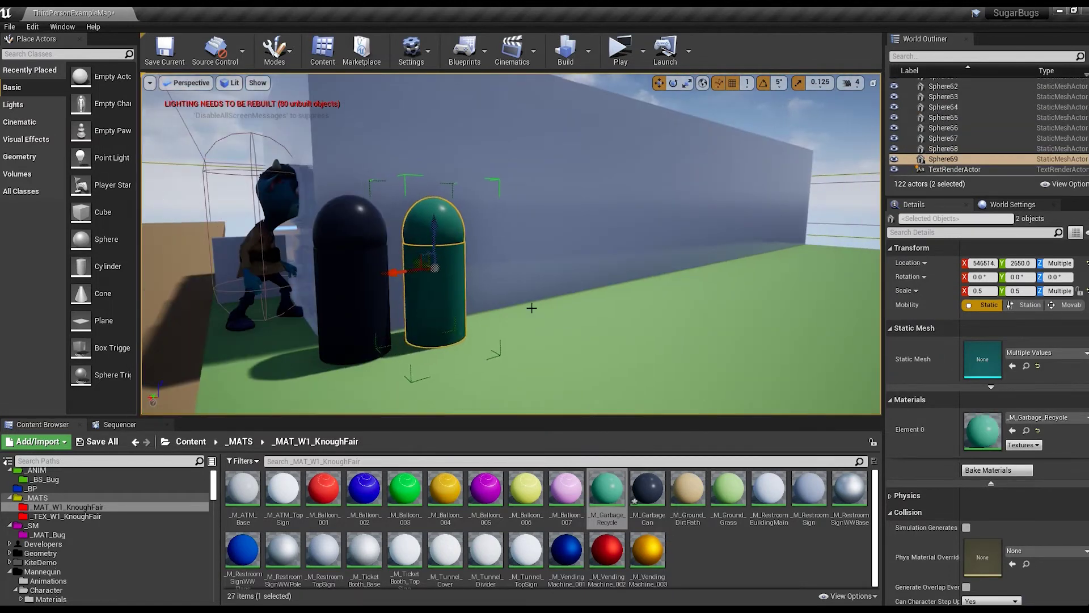
pyautogui.keyDown('ctrl'); pyautogui.click(352, 256); pyautogui.keyUp('ctrl')
pyautogui.moveTo(352, 255); pyautogui.dragTo(398, 238, button='right')
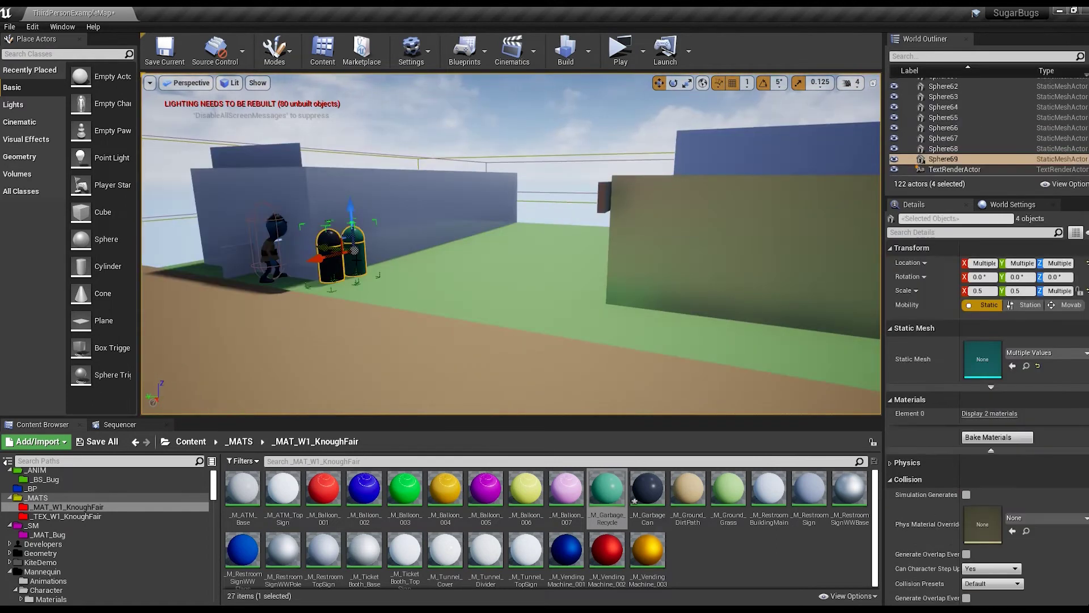
# Duplicate both bins to the building's other end using the top view
pyautogui.click(187, 82)
pyautogui.click(182, 108)
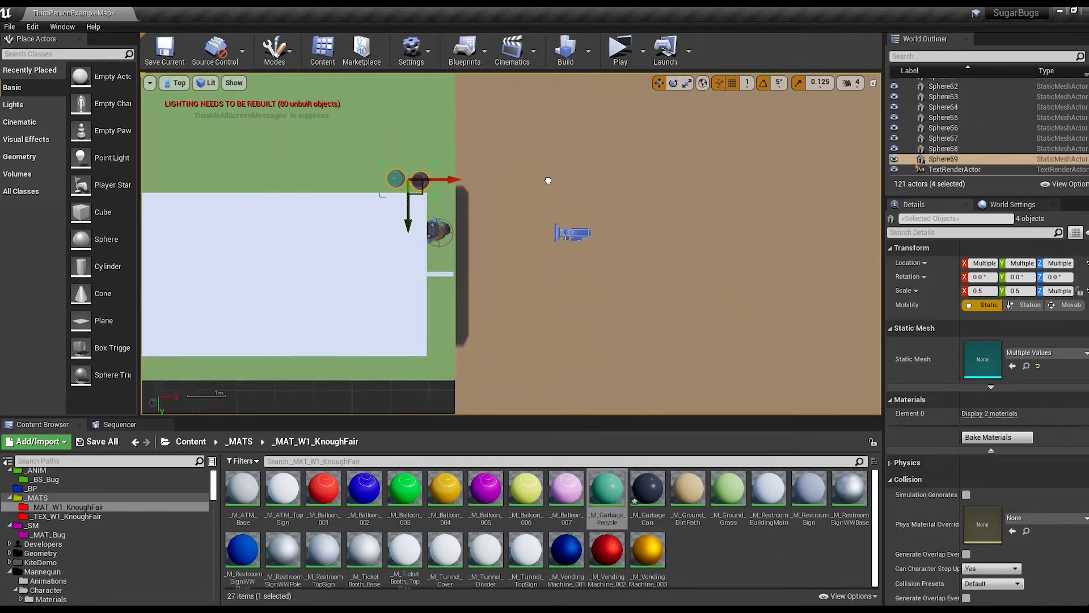
pyautogui.scroll(-5, 548, 180)
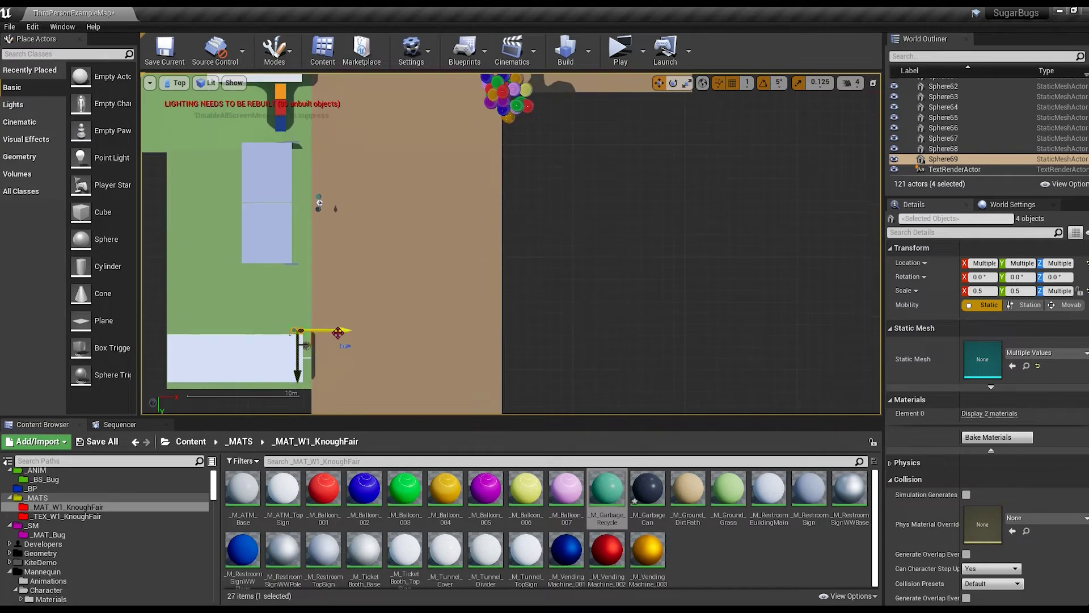
pyautogui.keyDown('alt'); pyautogui.moveTo(338, 333); pyautogui.dragTo(528, 333); pyautogui.keyUp('alt')
pyautogui.hotkey('alt', 'g')
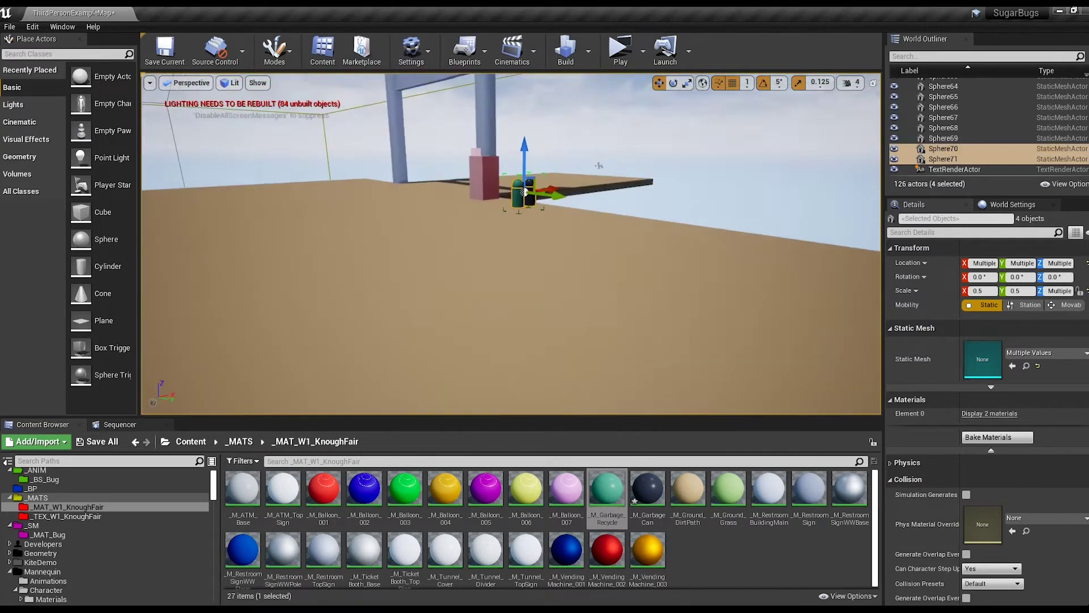
pyautogui.press('f')
pyautogui.moveTo(523, 193)
pyautogui.keyDown('alt'); pyautogui.mouseDown()
pyautogui.moveTo(449, 203)
pyautogui.moveTo(232, 197)
pyautogui.mouseUp(); pyautogui.keyUp('alt')
# Check the copied bins in the front view, then clear the selection
pyautogui.hotkey('alt', 'h')
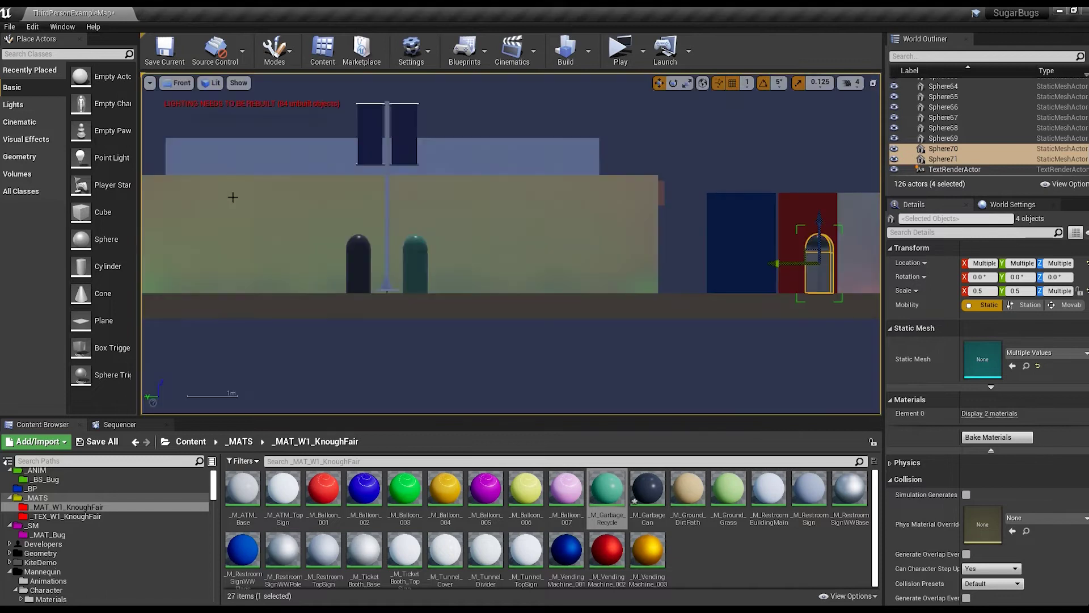
pyautogui.press('f')
pyautogui.press('e')
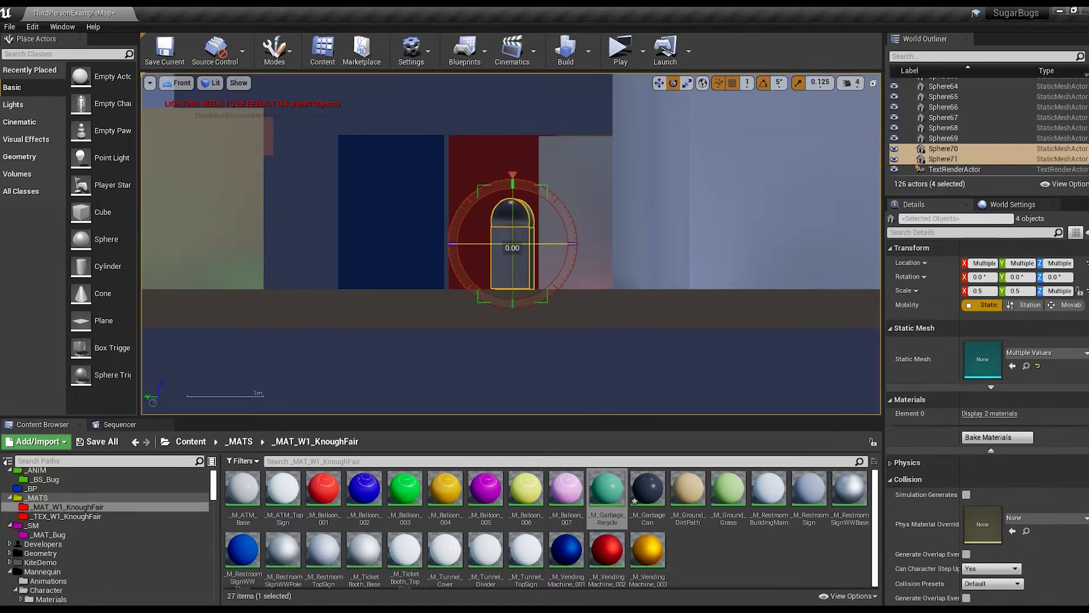
pyautogui.press('Escape')
pyautogui.hotkey('alt', 'g')
# Save the level, then reopen and save the _M_ATM_Base material
pyautogui.click(98, 441)
pyautogui.click(652, 416)
pyautogui.scroll(-5, 318, 241)
pyautogui.click(319, 241)
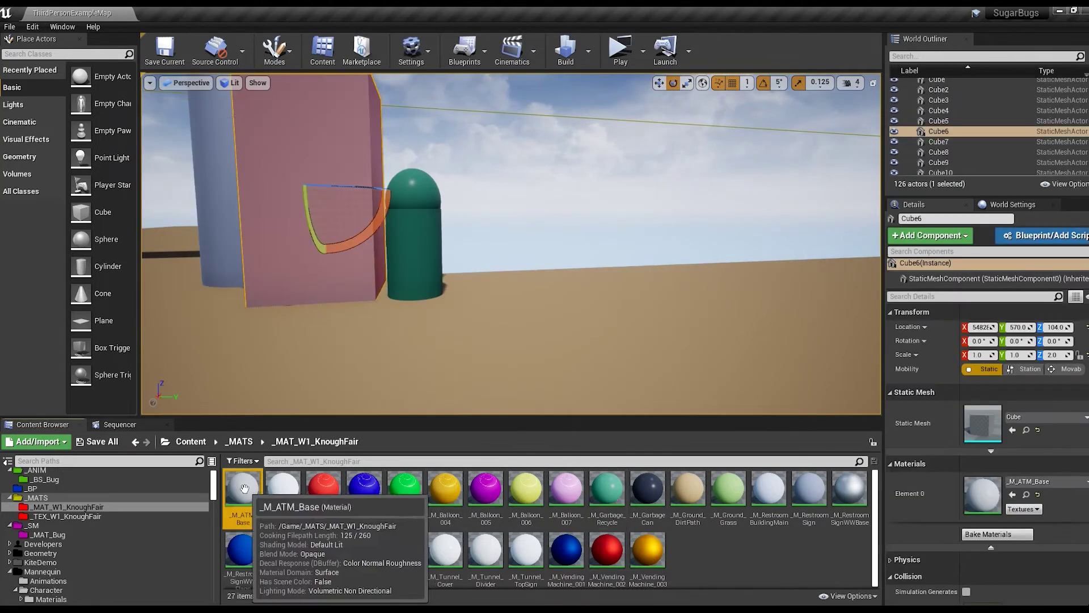
pyautogui.doubleClick(243, 488)
pyautogui.click(78, 55)
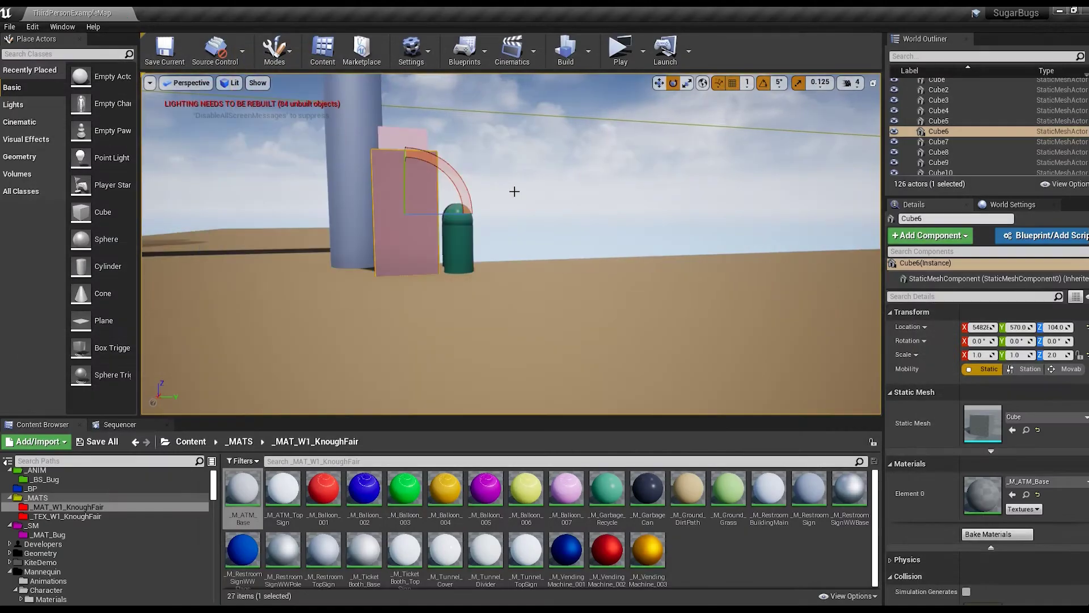
# Fly to the coloured boxes and select the four small spheres from the top view
pyautogui.moveTo(456, 313); pyautogui.dragTo(456, 314, button='right')
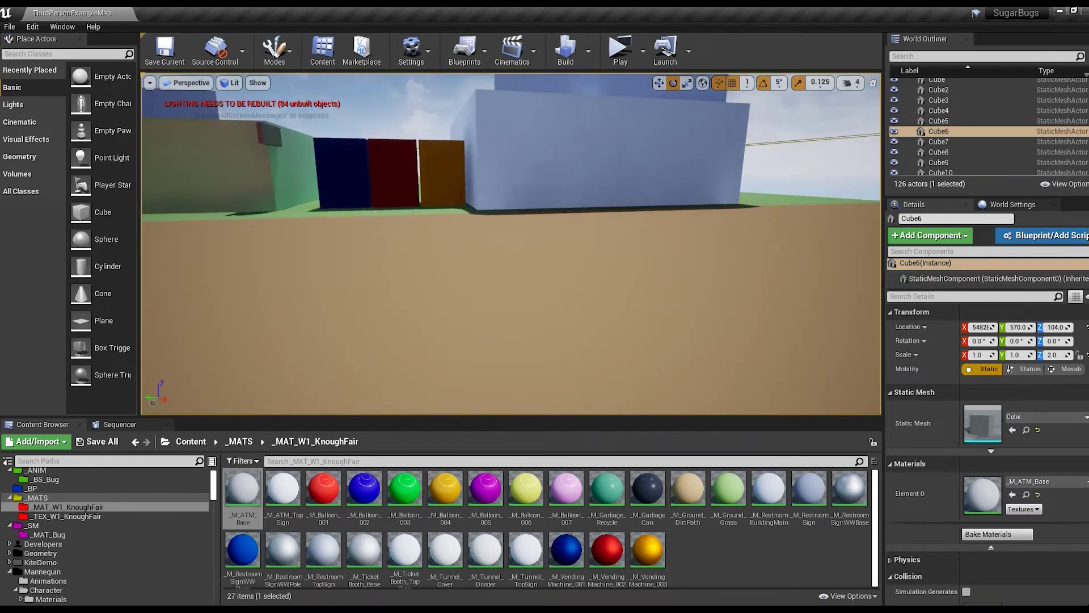
pyautogui.moveTo(456, 313); pyautogui.dragTo(528, 354, button='right')
pyautogui.hotkey('alt', 'j')
pyautogui.press('f')
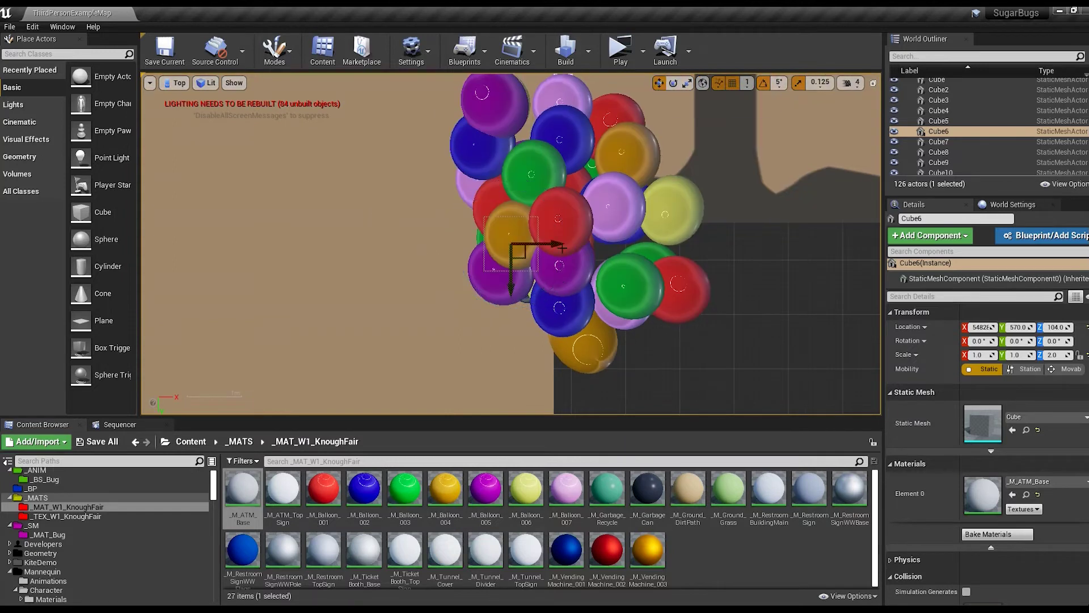
pyautogui.moveTo(461, 293); pyautogui.dragTo(530, 305)
pyautogui.scroll(-2, 632, 304)
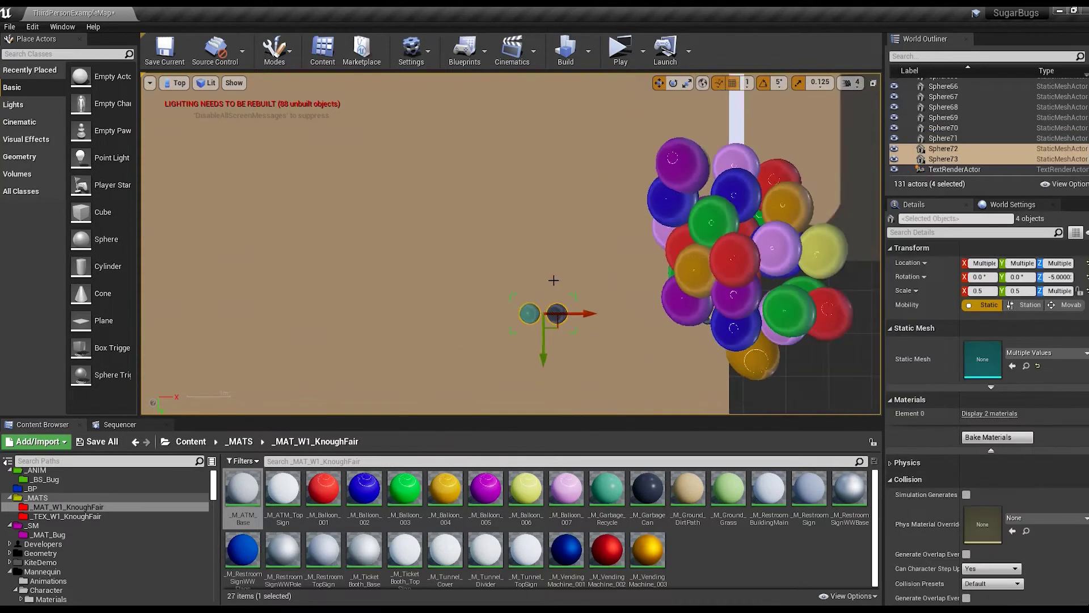
pyautogui.scroll(-2, 632, 304)
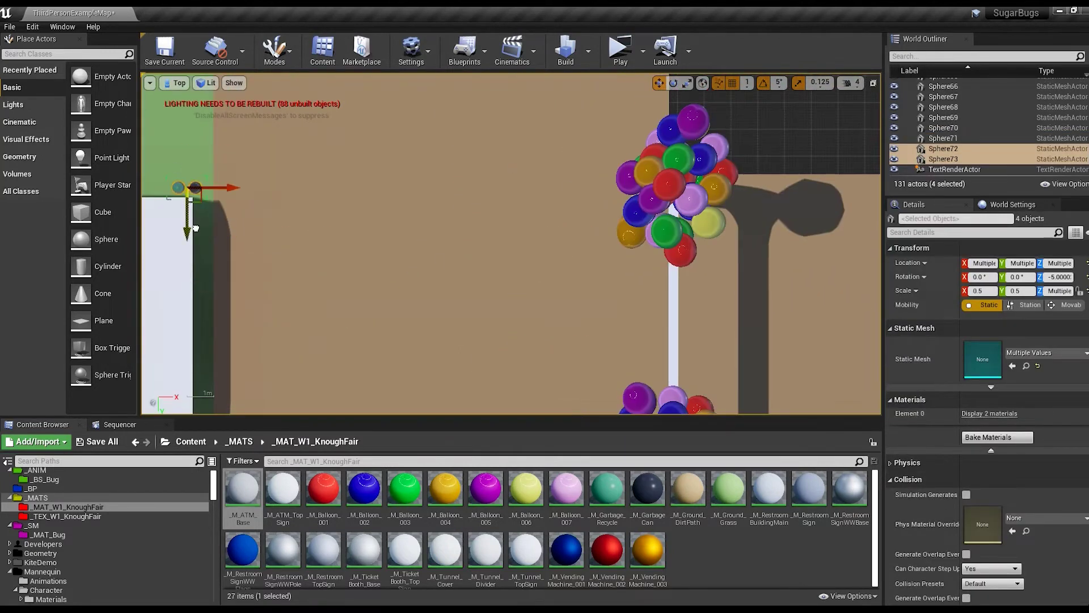
# Switch to perspective and fly the camera toward the restroom building
pyautogui.click(176, 83)
pyautogui.click(199, 97)
pyautogui.moveTo(568, 198); pyautogui.dragTo(553, 198, button='right')
pyautogui.moveTo(387, 319)
pyautogui.mouseDown(button='right')
pyautogui.moveTo(431, 318)
pyautogui.moveTo(352, 318)
pyautogui.moveTo(408, 318)
pyautogui.mouseUp(button='right')
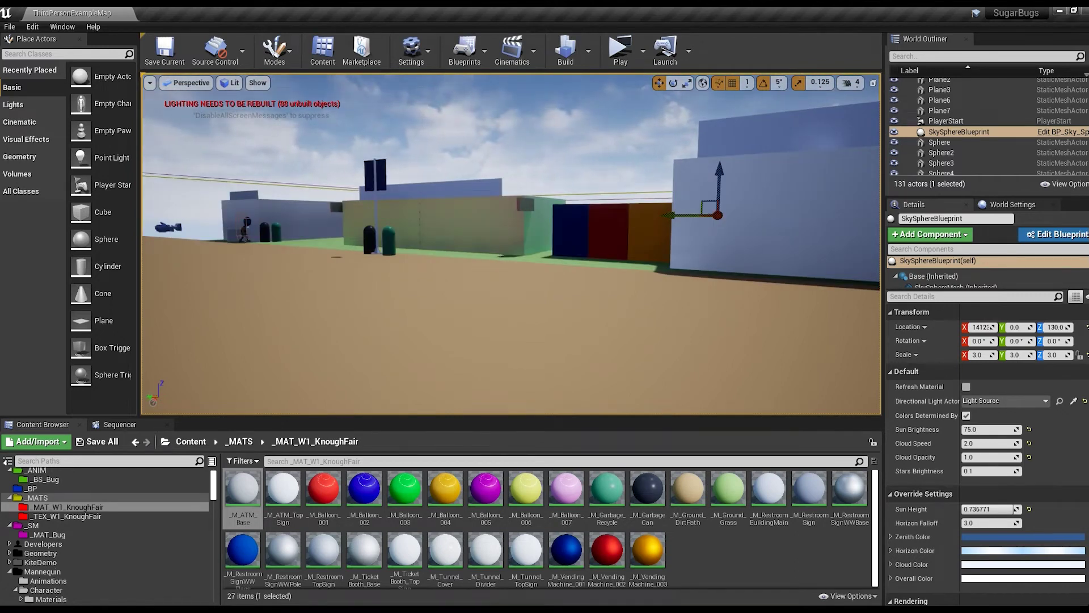
# Add a new cube to the level and view it from the top
pyautogui.scroll(5, 408, 319)
pyautogui.moveTo(81, 212); pyautogui.dragTo(404, 182)
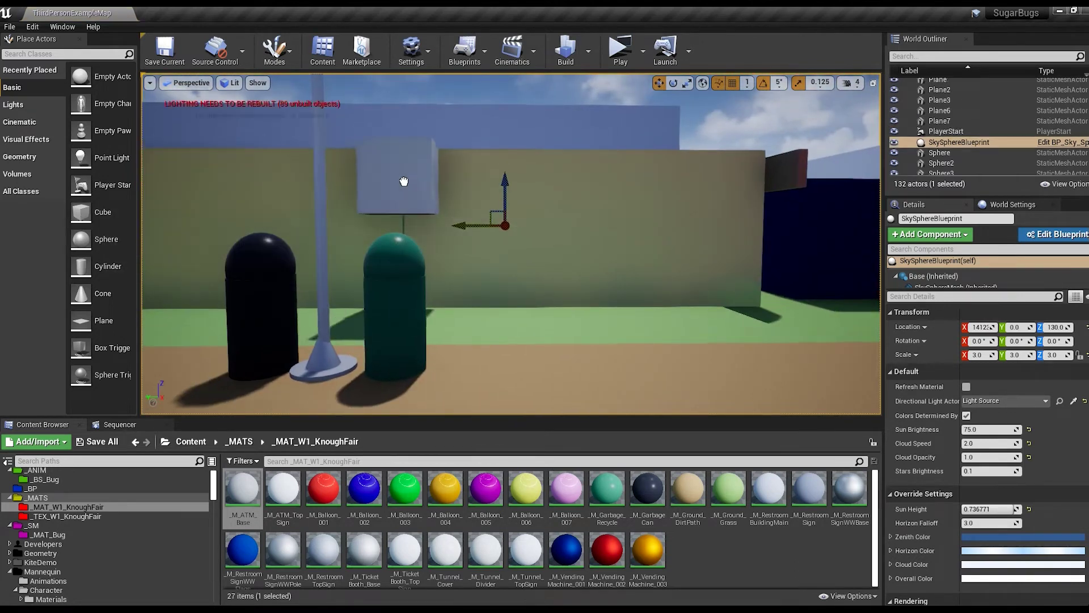
pyautogui.hotkey('alt', 'h')
pyautogui.press('f')
pyautogui.click(177, 83)
pyautogui.click(187, 149)
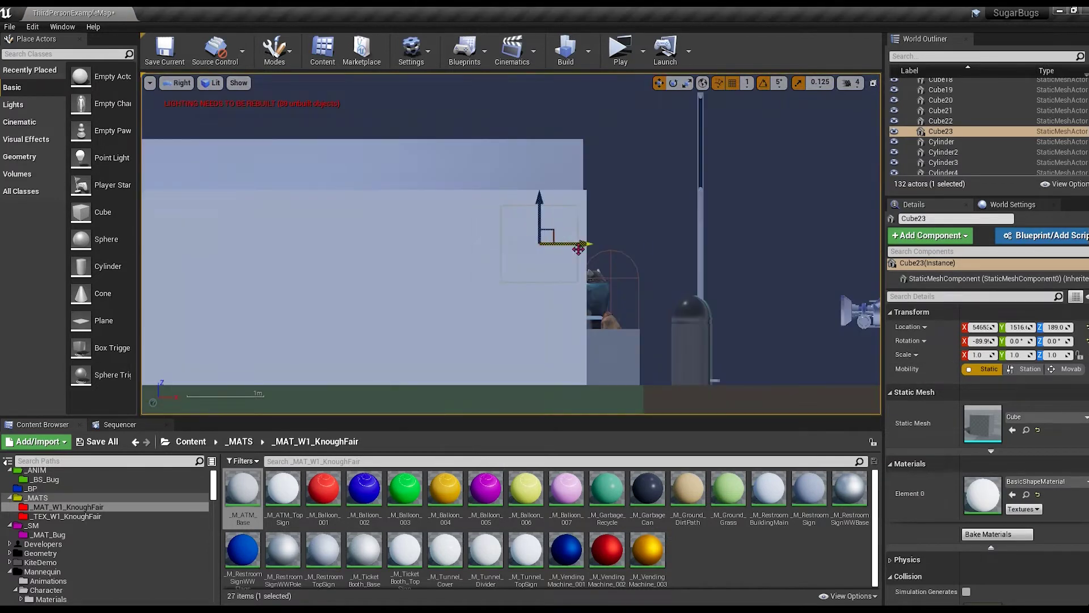
pyautogui.click(177, 83)
pyautogui.click(190, 127)
# Stretch the cube into a 2.0 × 0.2 × 7.72 bar and raise it to Z 230
pyautogui.moveTo(977, 354); pyautogui.dragTo(990, 354)
pyautogui.moveTo(454, 250); pyautogui.dragTo(481, 250)
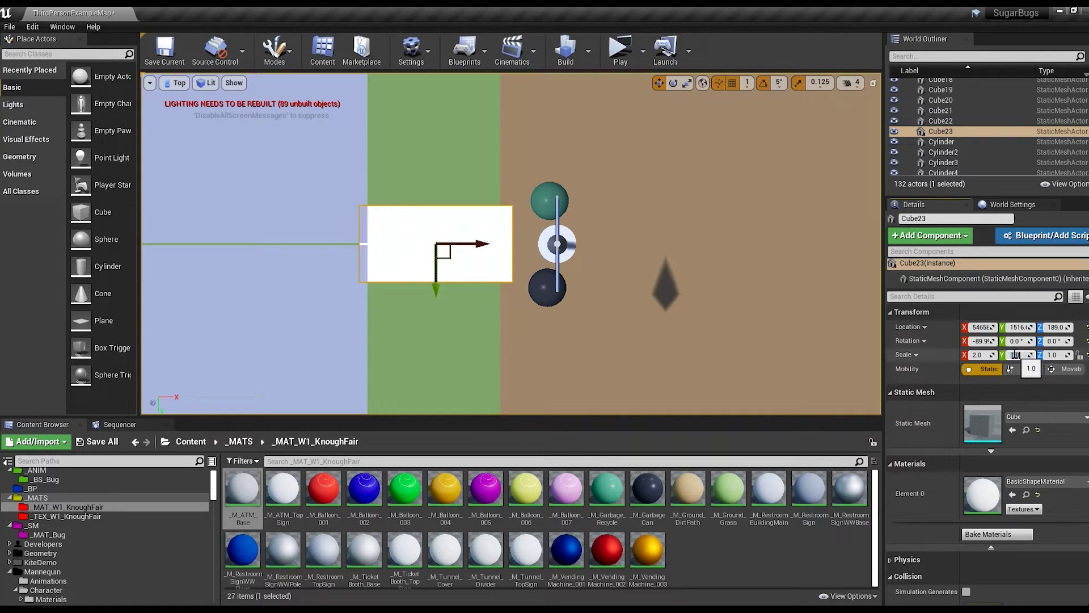
pyautogui.moveTo(1014, 354); pyautogui.dragTo(1038, 355)
pyautogui.click(177, 83)
pyautogui.click(190, 178)
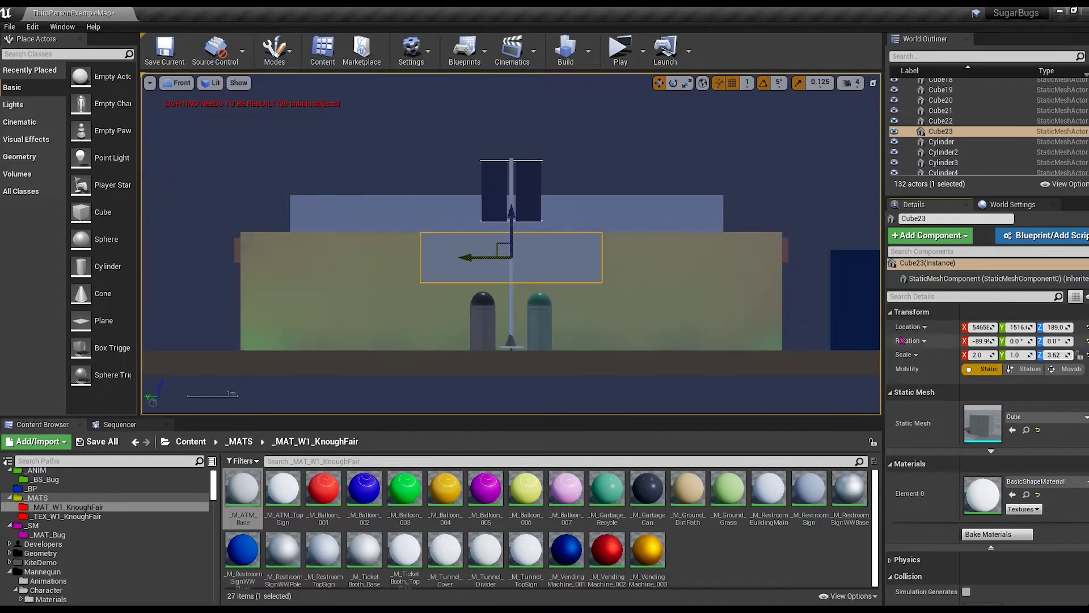
pyautogui.moveTo(512, 222); pyautogui.dragTo(514, 201)
# Reselect the thin bar and duplicate the _M_RestroomBuildingMain material
pyautogui.scroll(5, 519, 295)
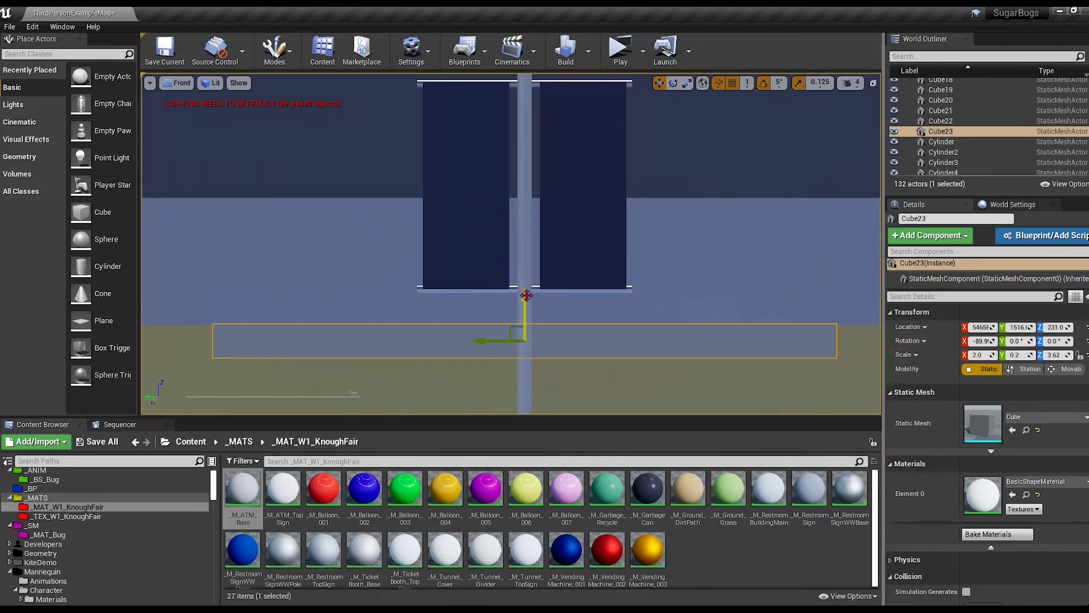
pyautogui.scroll(-5, 554, 333)
pyautogui.scroll(1, 555, 333)
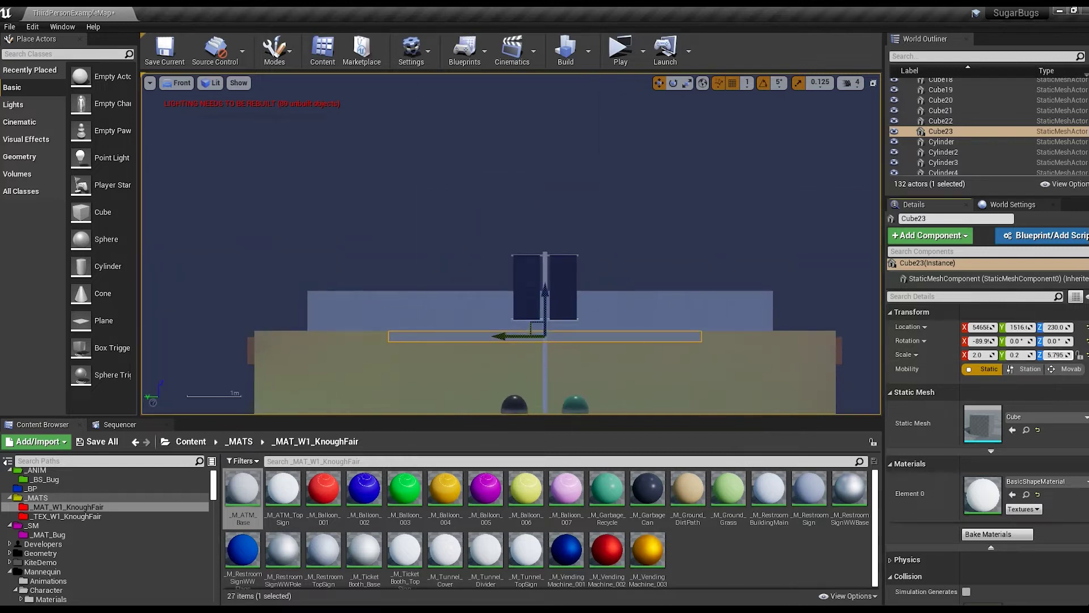
pyautogui.click(683, 304)
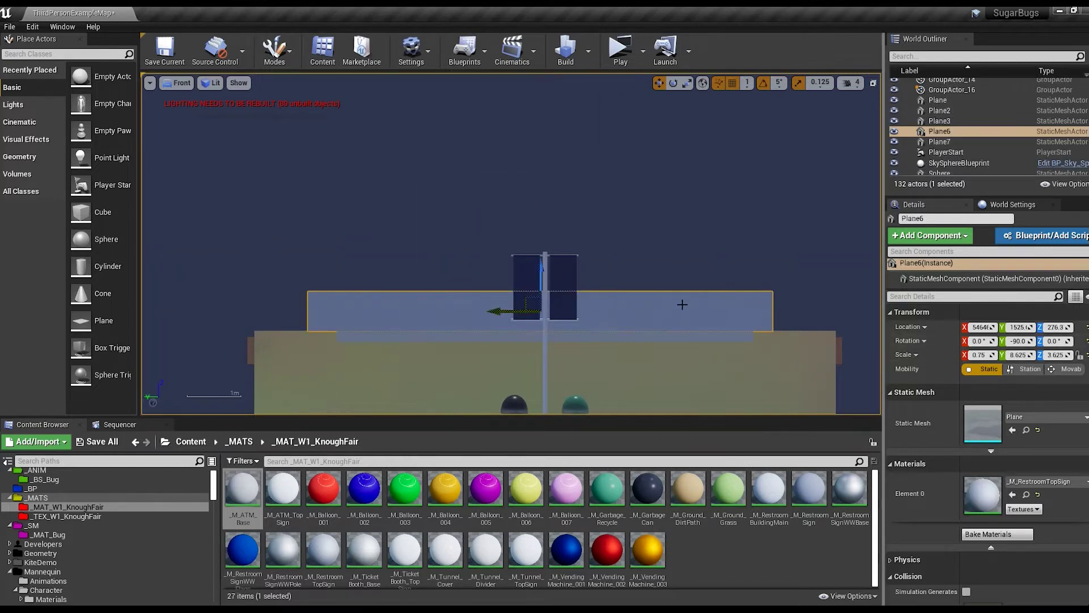
pyautogui.click(707, 285)
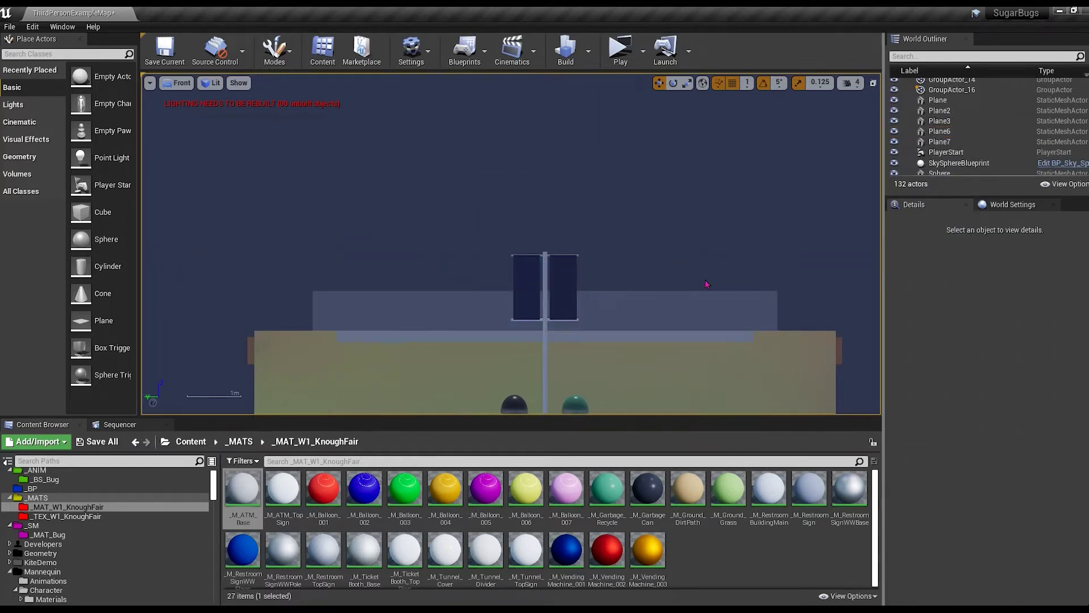
pyautogui.click(658, 336)
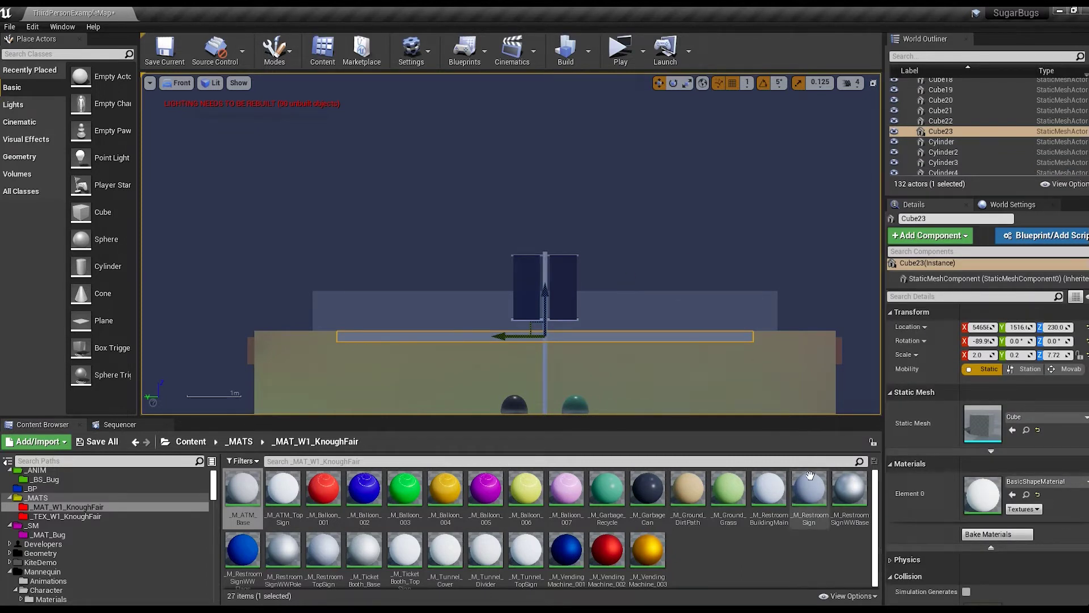
pyautogui.click(769, 489)
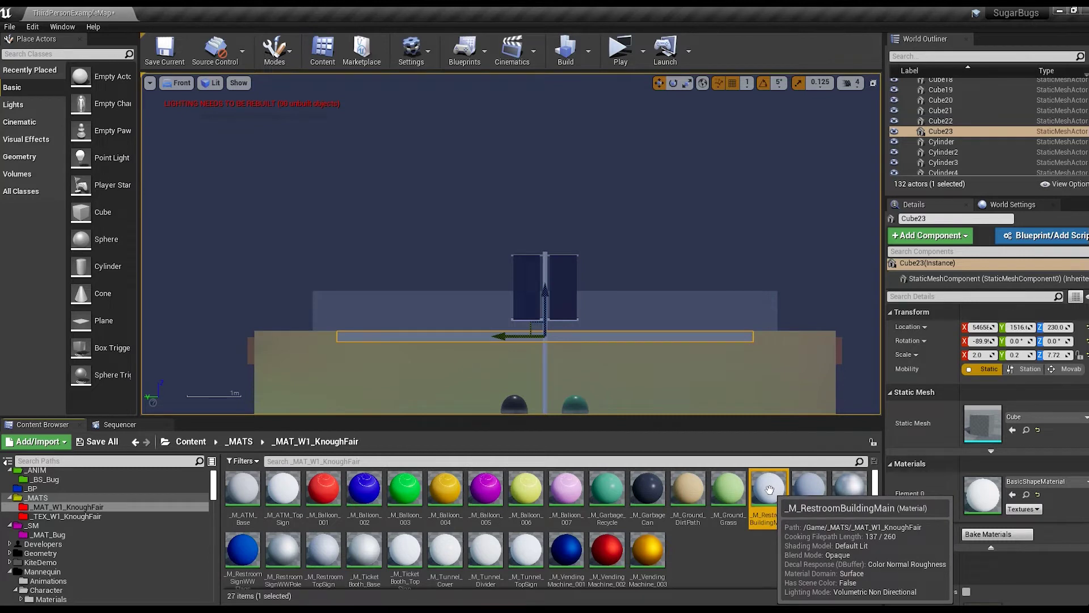
pyautogui.hotkey('ctrl', 'w')
# Name the copy _M_RestroomBuilding_Overhang and open it for editing
pyautogui.write('Overhang')
pyautogui.press('Return')
pyautogui.doubleClick(769, 489)
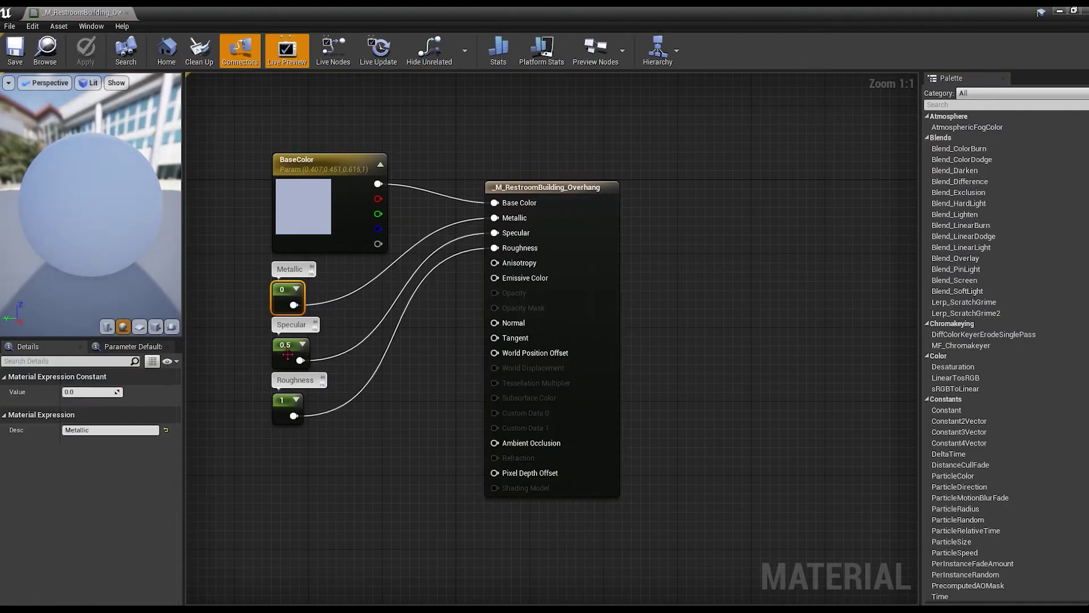
# Set Specular to 0.2, darken the base colour, apply, and save the level
pyautogui.write('0.2')
pyautogui.doubleClick(303, 207)
pyautogui.moveTo(468, 332); pyautogui.dragTo(468, 328)
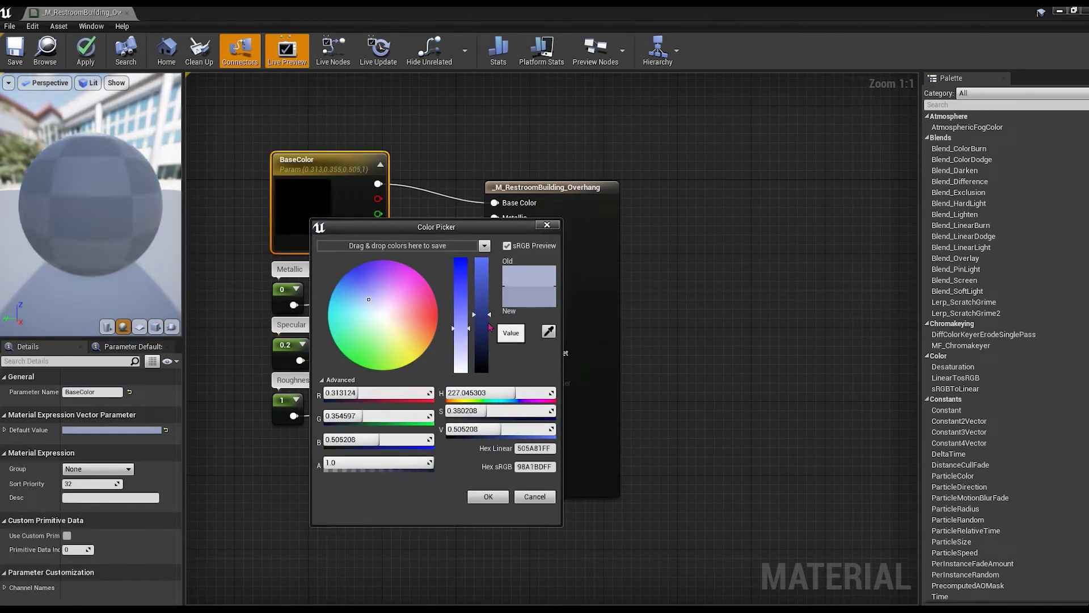
pyautogui.click(488, 497)
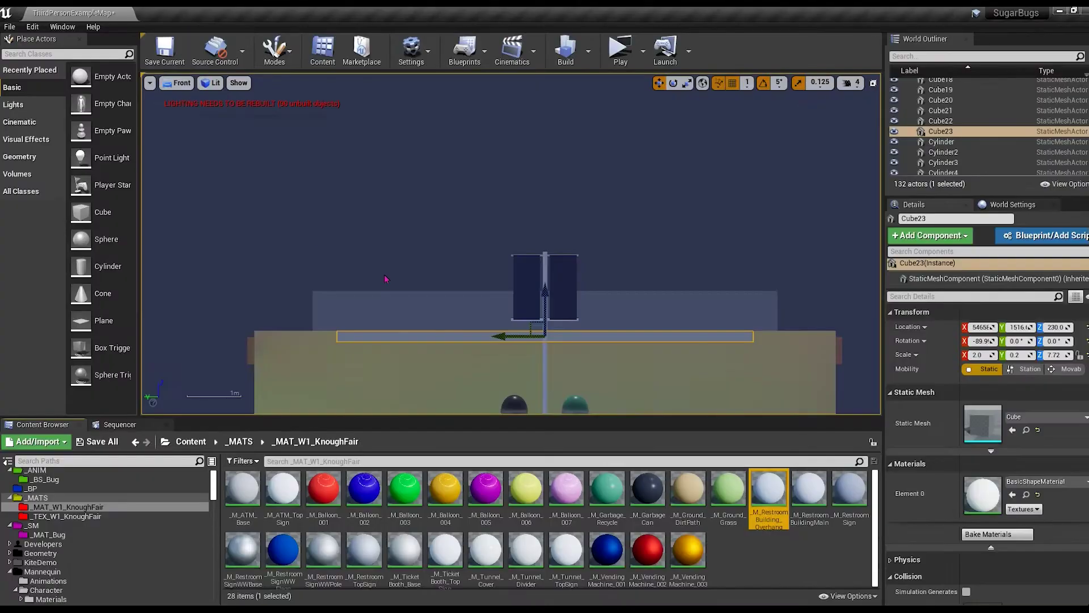
pyautogui.click(176, 54)
# Confirm the level save and drop a new Cube just under the restroom overhang
pyautogui.press('Return')
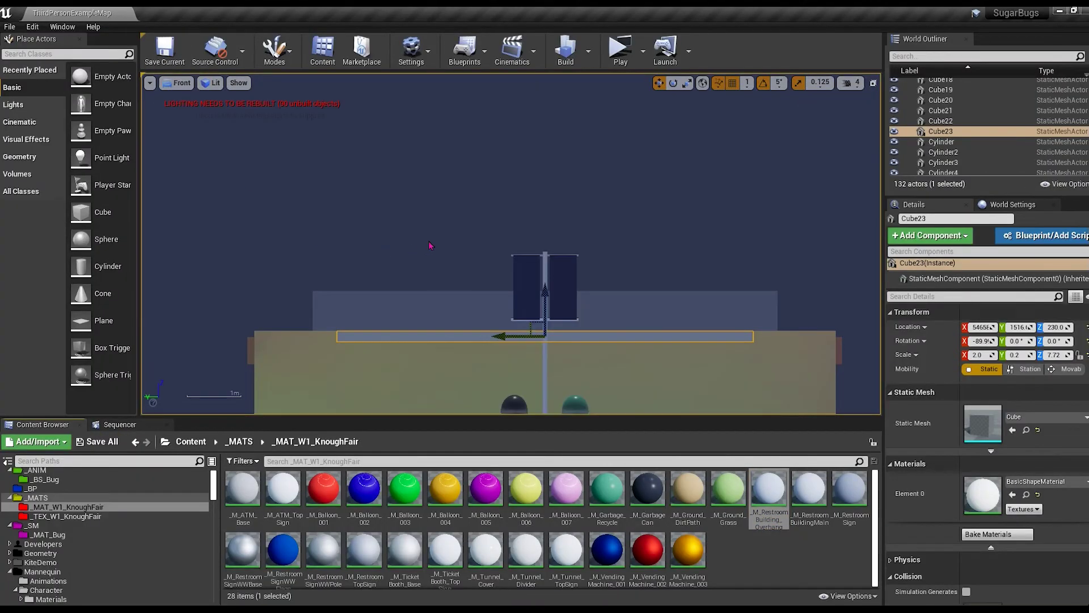
pyautogui.click(181, 83)
pyautogui.click(190, 95)
pyautogui.moveTo(475, 223)
pyautogui.mouseDown()
pyautogui.moveTo(510, 171)
pyautogui.moveTo(679, 139)
pyautogui.mouseUp()
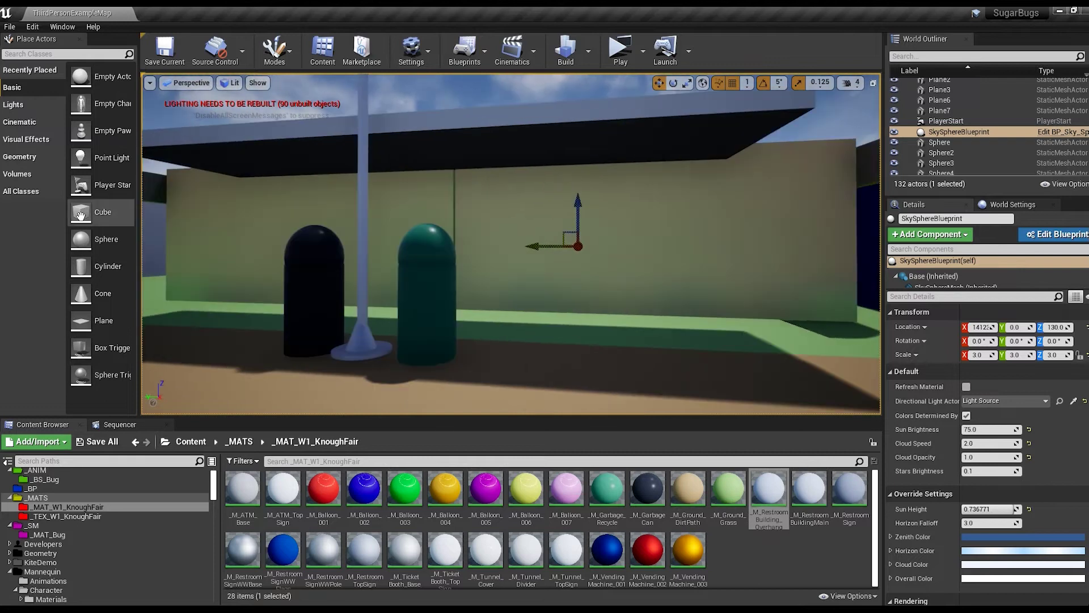
pyautogui.click(680, 139)
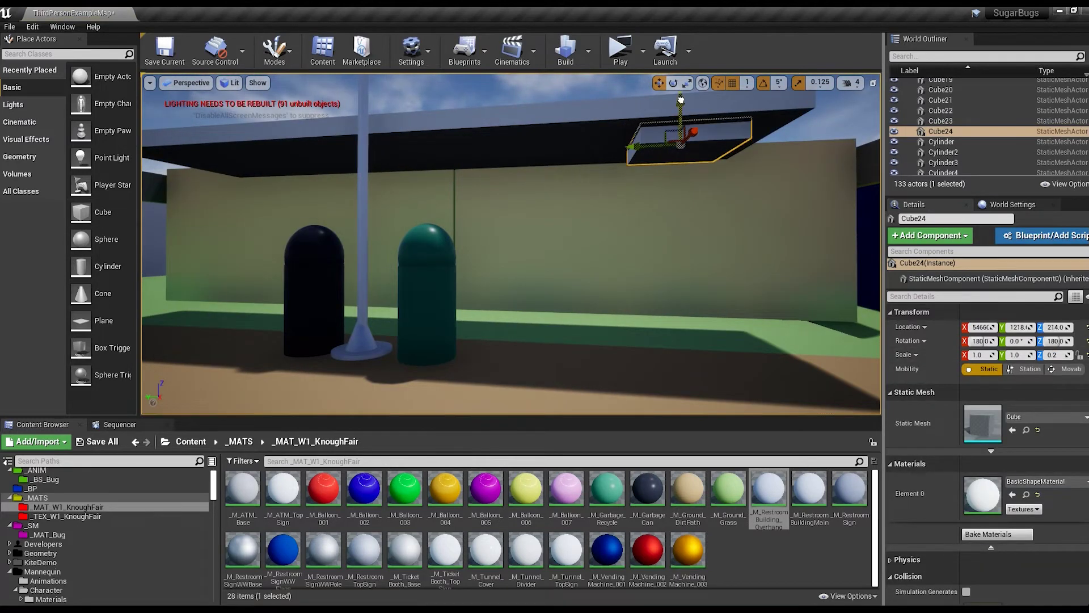
# Shape the cube into a thin 0.25 × 2.0 × 0.05 light strip, checking it in front and side views
pyautogui.click(181, 83)
pyautogui.click(188, 177)
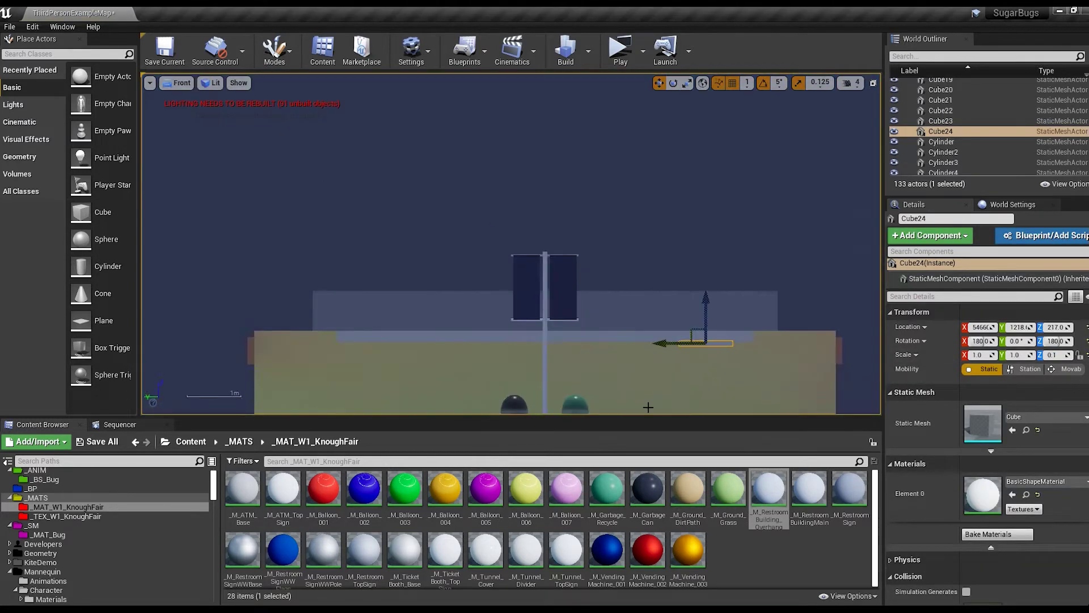
pyautogui.click(653, 352)
pyautogui.click(750, 291)
pyautogui.scroll(5, 753, 287)
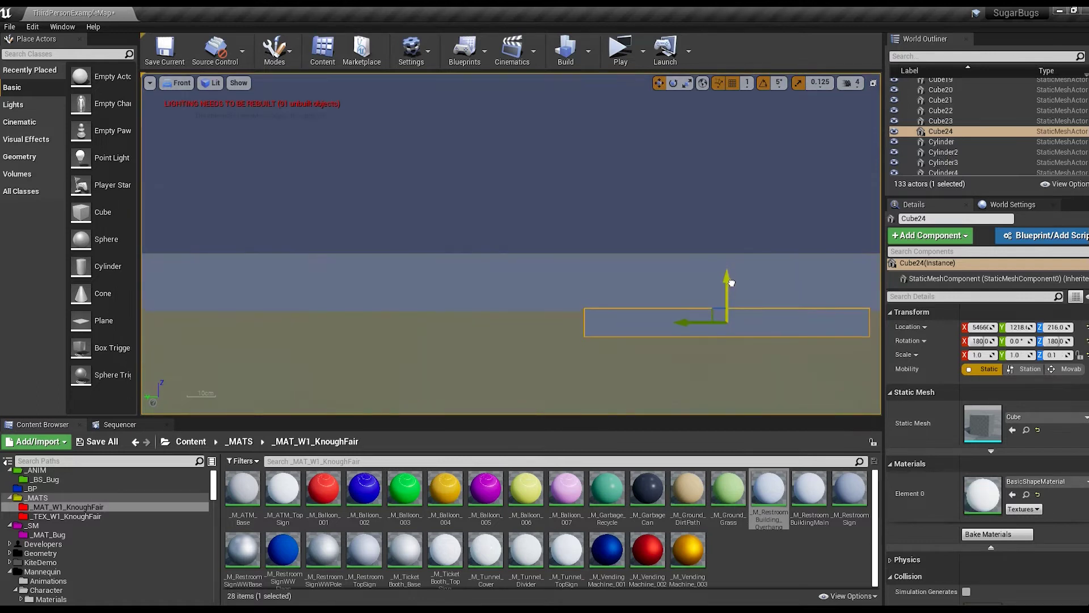
pyautogui.scroll(-5, 729, 279)
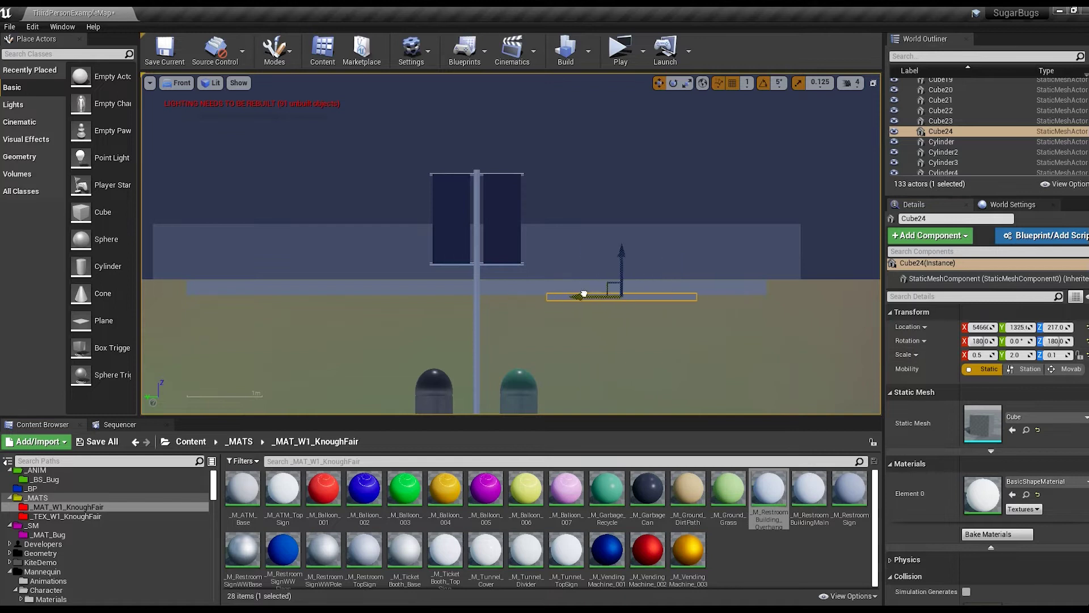
pyautogui.hotkey('alt', 'k')
pyautogui.scroll(5, 537, 276)
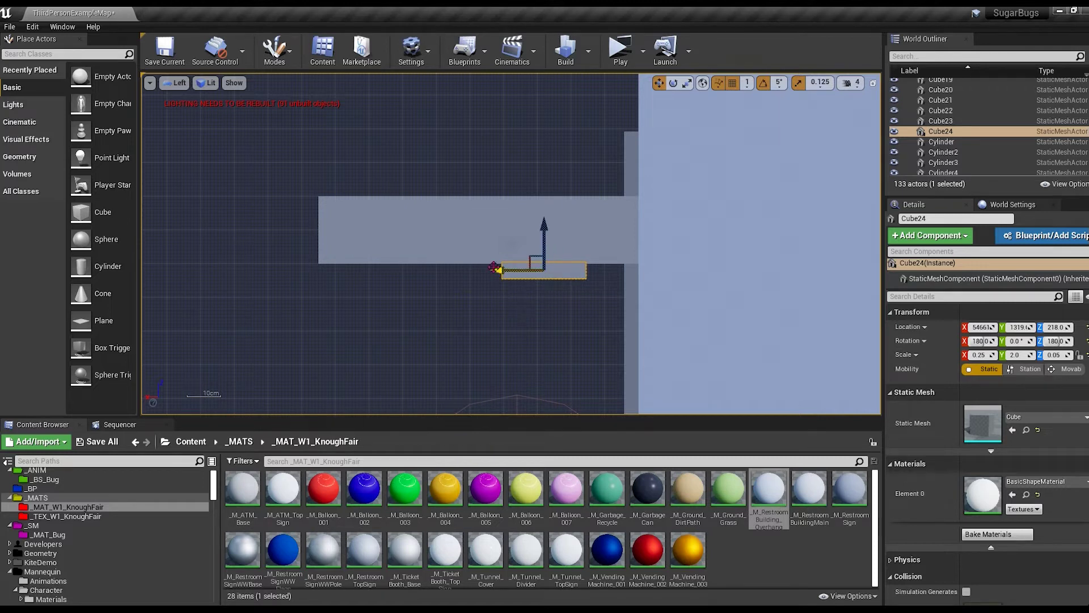
# Alt-drag copies of the strip in Front view to form two pairs under the overhang
pyautogui.keyDown('alt'); pyautogui.moveTo(498, 271); pyautogui.dragTo(346, 271); pyautogui.keyUp('alt')
pyautogui.hotkey('alt', 'g')
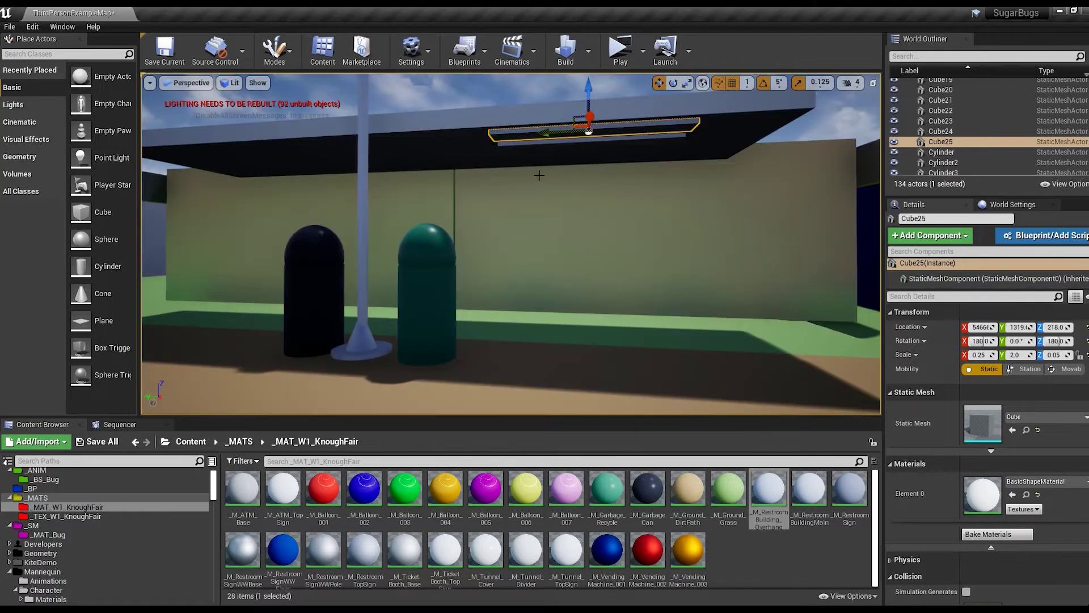
pyautogui.keyDown('ctrl'); pyautogui.click(587, 143); pyautogui.keyUp('ctrl')
pyautogui.click(187, 83)
pyautogui.click(182, 145)
pyautogui.keyDown('alt'); pyautogui.moveTo(615, 285); pyautogui.dragTo(267, 282); pyautogui.keyUp('alt')
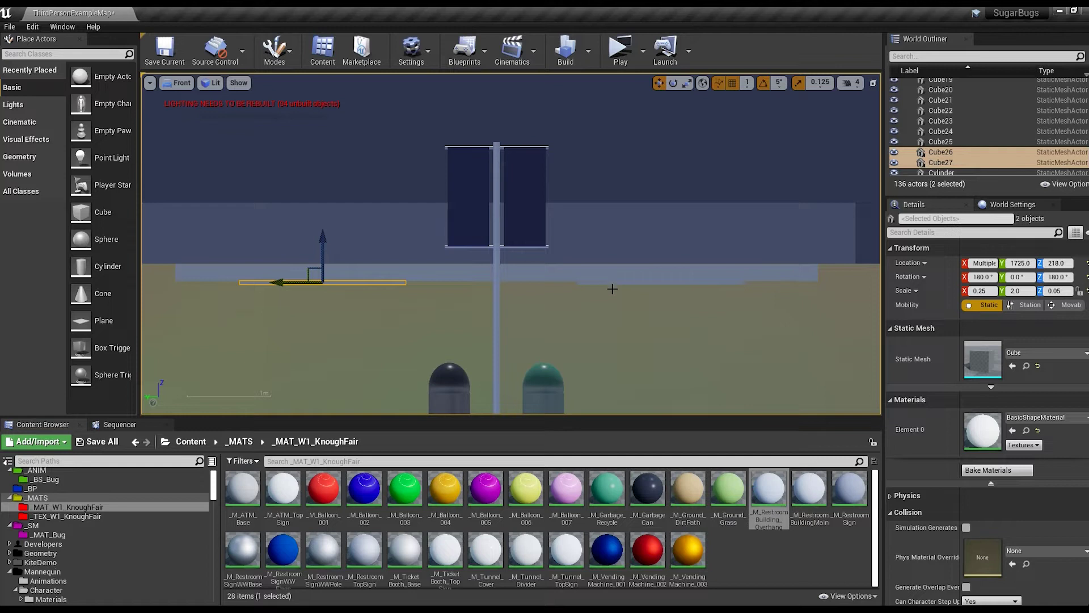
pyautogui.hotkey('alt', 'g')
pyautogui.keyDown('ctrl'); pyautogui.click(590, 130); pyautogui.keyUp('ctrl')
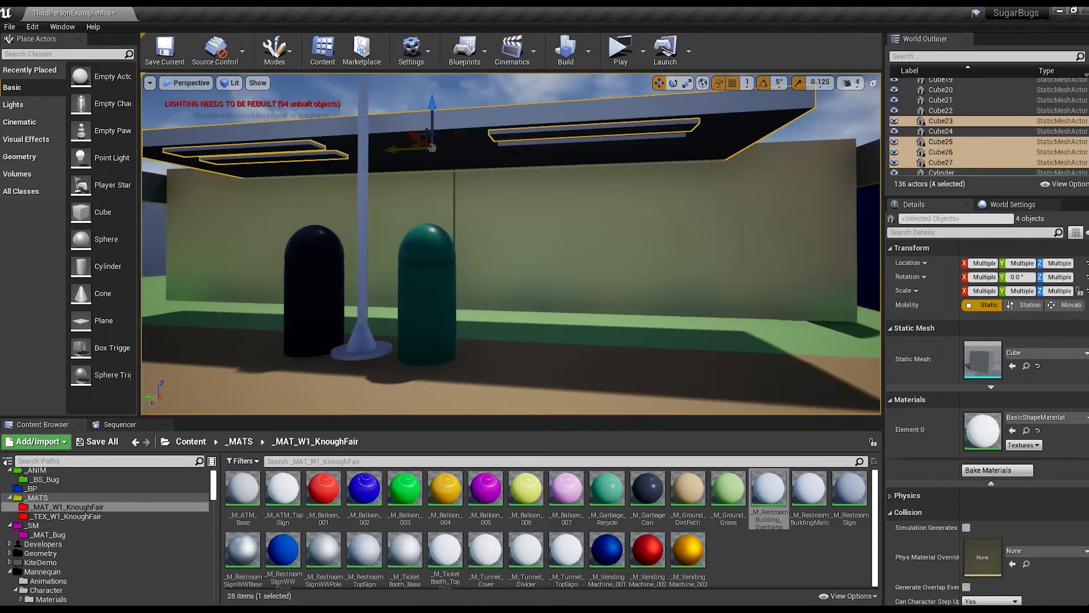
# Look over the overhang, garbage can and sign materials, then select the floor slab
pyautogui.click(769, 490)
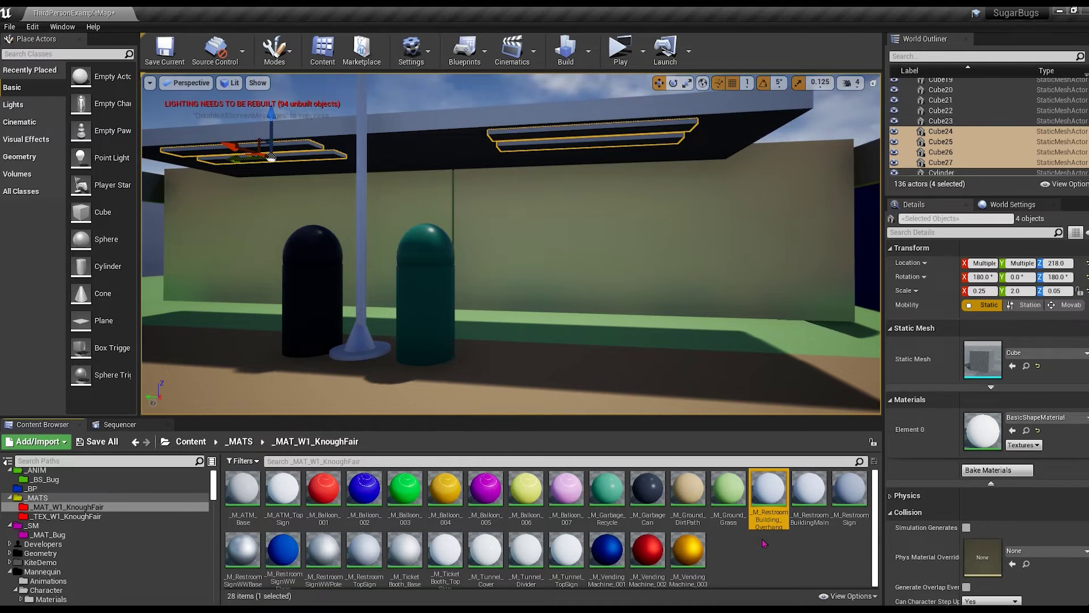
pyautogui.click(647, 489)
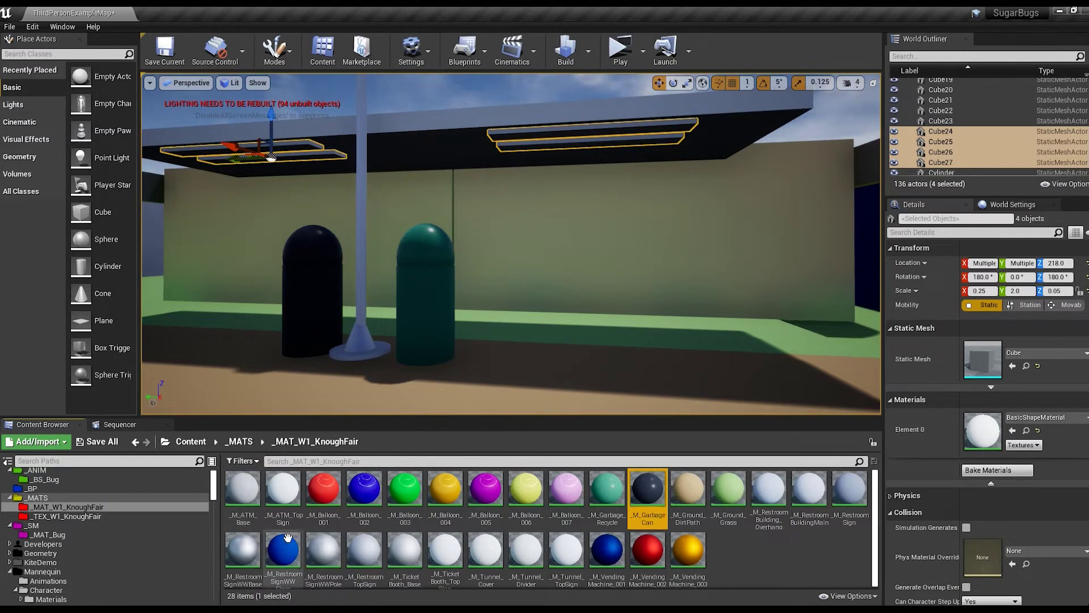
pyautogui.click(243, 555)
pyautogui.click(324, 550)
pyautogui.click(367, 355)
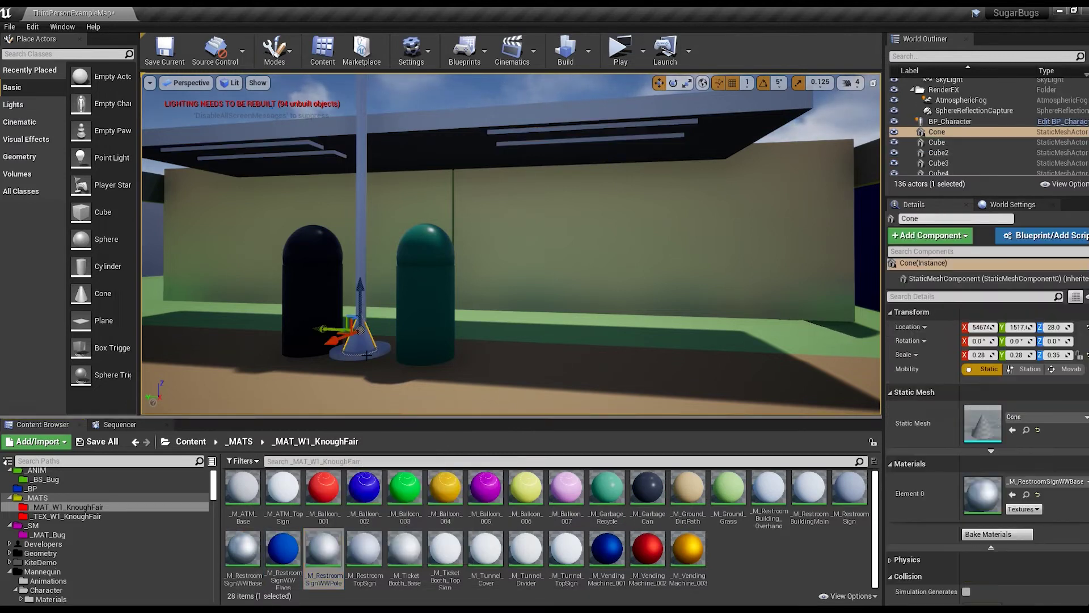
pyautogui.click(455, 391)
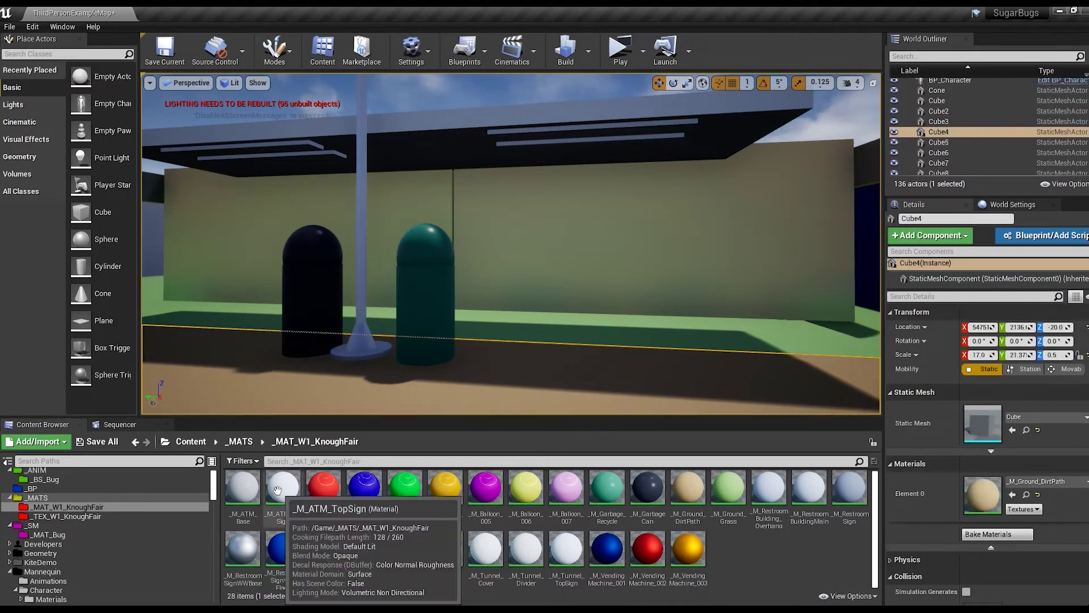
# Duplicate M_GarbageCan twice as _M_Restroom_LightFixtures and _M_Restroom_Lights, and open _M_Restroom_Lights
pyautogui.click(647, 488)
pyautogui.hotkey('ctrl', 'w')
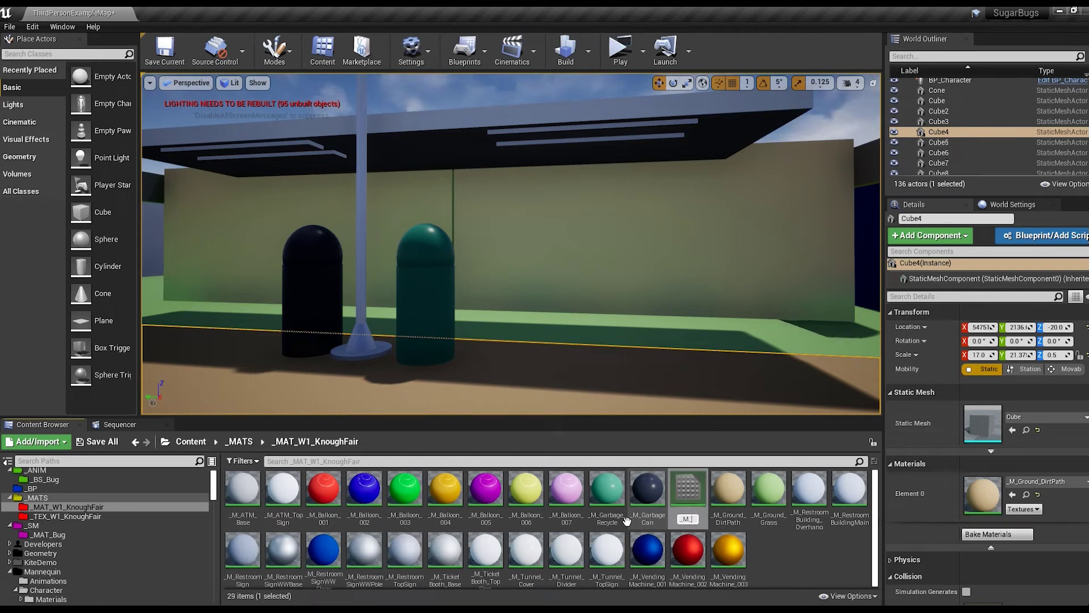
pyautogui.write('Fixtures')
pyautogui.press('Return')
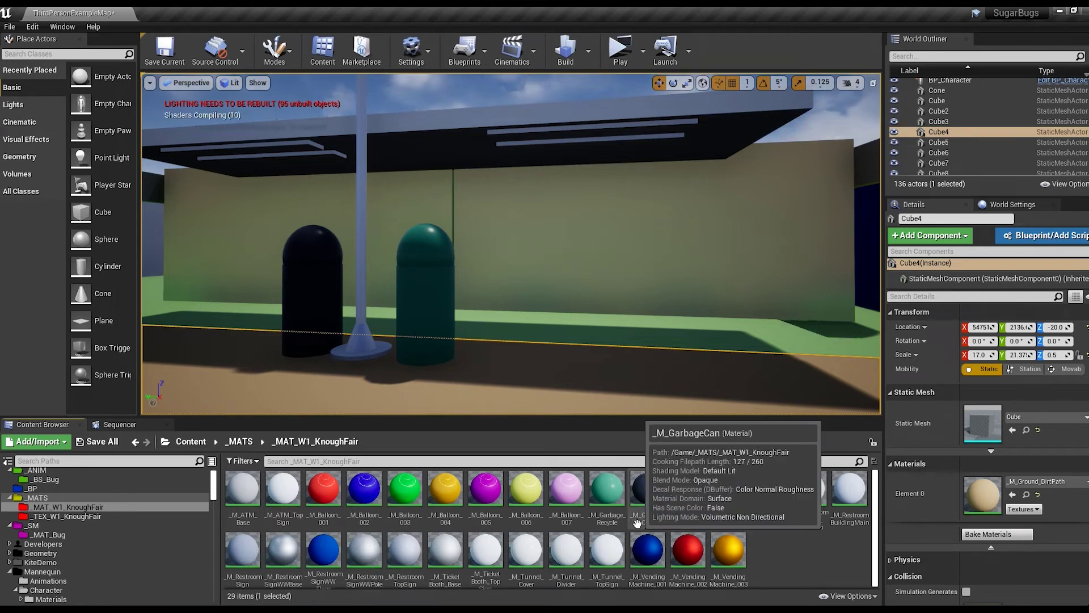
pyautogui.hotkey('ctrl', 'w')
pyautogui.press('BackSpace')
pyautogui.press('BackSpace')
pyautogui.press('BackSpace')
pyautogui.write('s')
pyautogui.press('Return')
pyautogui.doubleClick(808, 488)
# Set Roughness to 0.025 and feed BaseColor into a new Multiply node
pyautogui.click(306, 399)
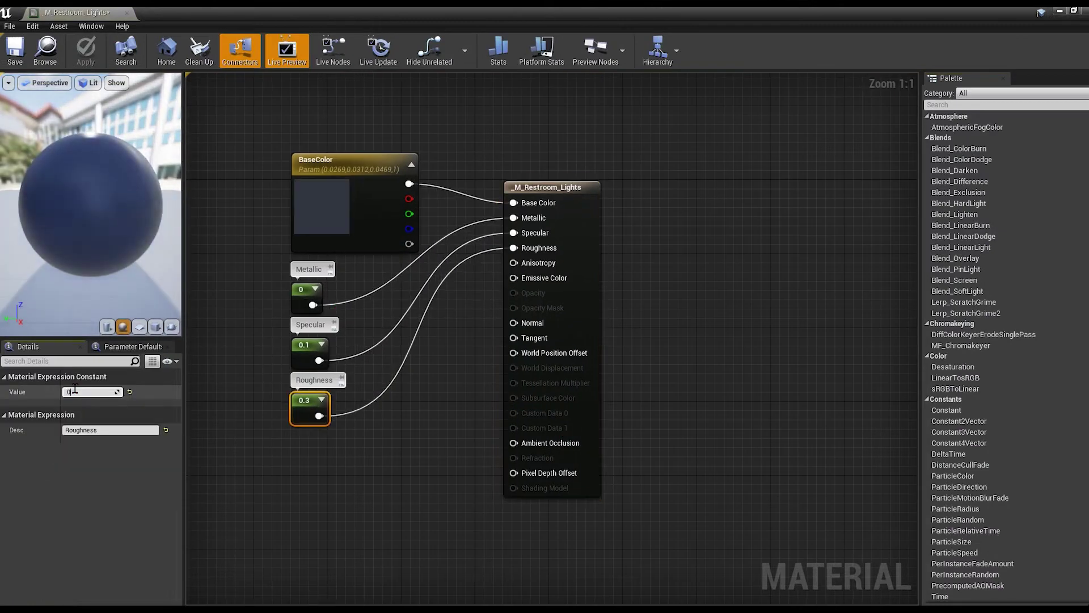
pyautogui.click(316, 222)
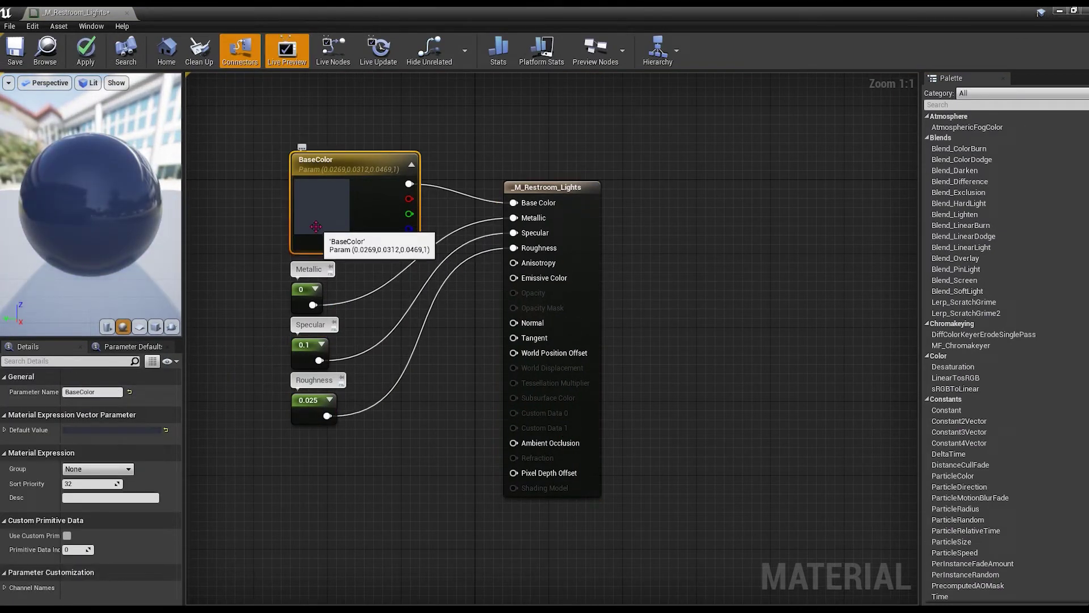
pyautogui.rightClick(330, 461)
pyautogui.write('multiply')
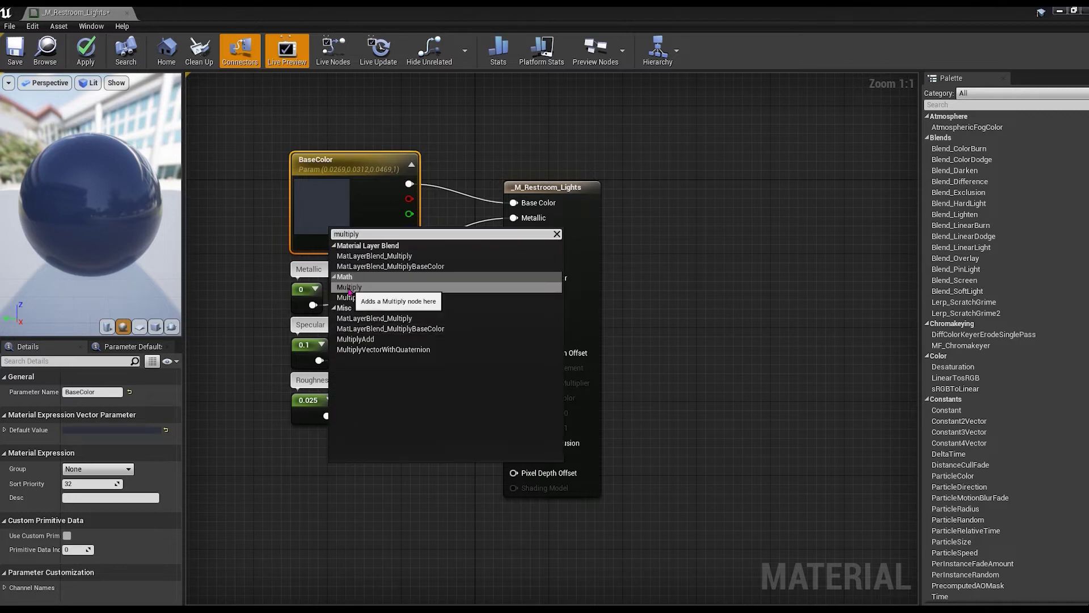
pyautogui.press('Return')
pyautogui.moveTo(362, 466); pyautogui.dragTo(443, 415)
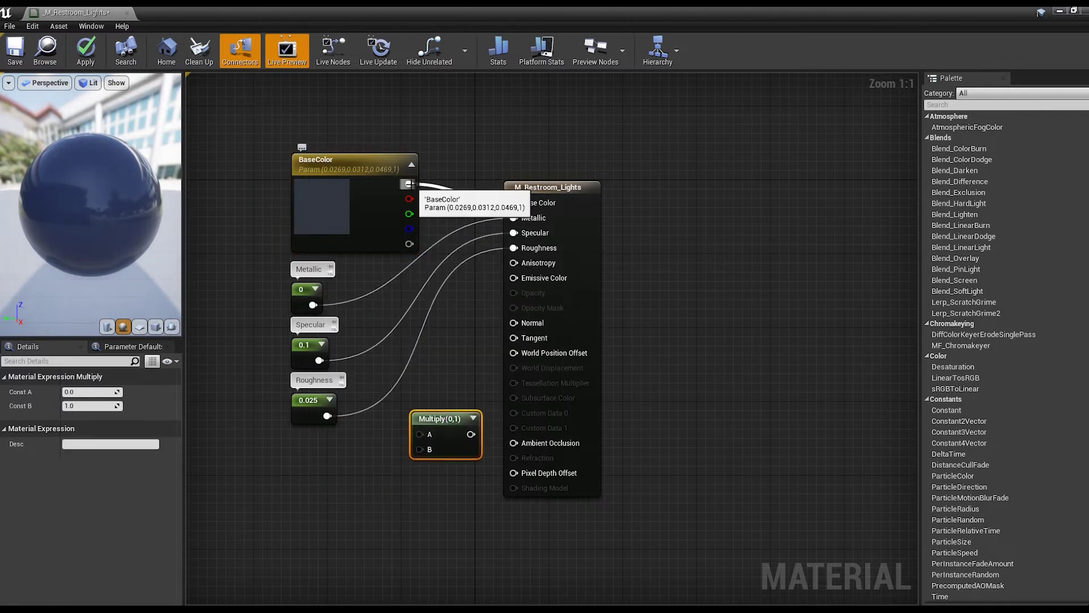
pyautogui.moveTo(409, 184); pyautogui.dragTo(420, 434)
# Copy the Metallic constant as an Emission strength and wire it into the Multiply
pyautogui.click(306, 290)
pyautogui.hotkey('ctrl', 'c')
pyautogui.hotkey('ctrl', 'v')
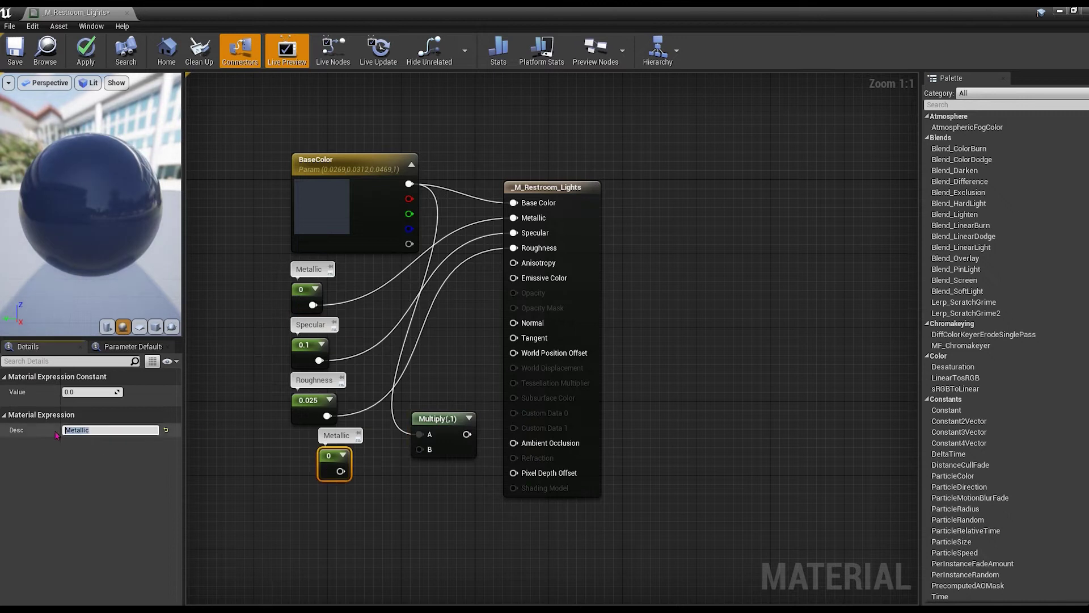
pyautogui.press('Return')
pyautogui.moveTo(334, 462)
pyautogui.mouseDown()
pyautogui.moveTo(362, 499)
pyautogui.moveTo(420, 449)
pyautogui.moveTo(514, 278)
pyautogui.mouseUp()
# Make BaseColor a yellow tint and set the Emission strength to 1.8
pyautogui.doubleClick(322, 205)
pyautogui.click(415, 329)
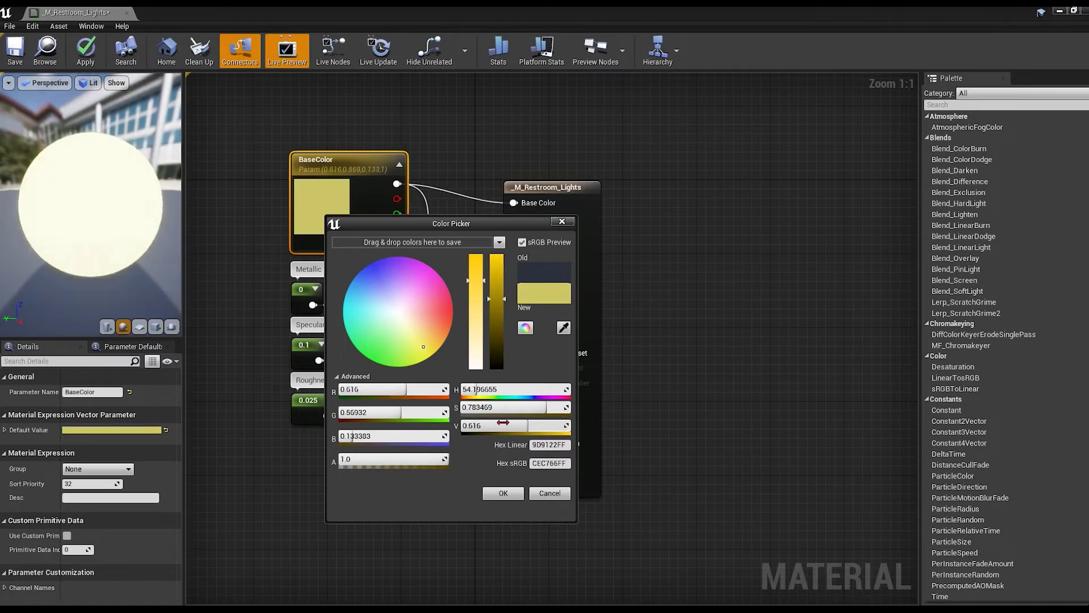
pyautogui.click(495, 489)
pyautogui.click(363, 502)
pyautogui.write('1.8')
pyautogui.press('Return')
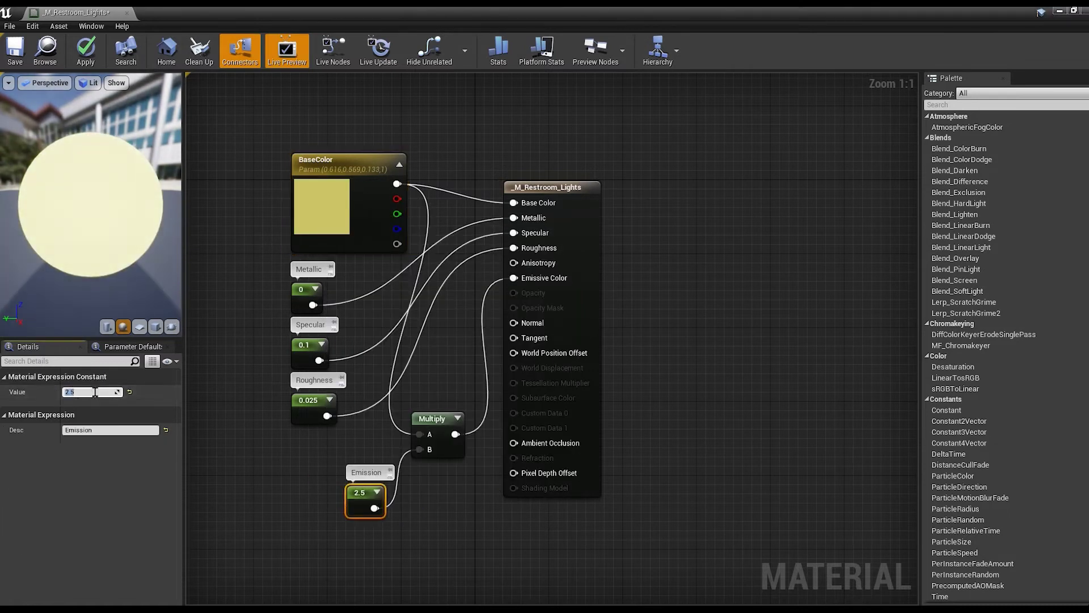
# Apply the lights material, then make _M_Restroom_LightFixtures fully metallic (Metallic 1)
pyautogui.click(85, 50)
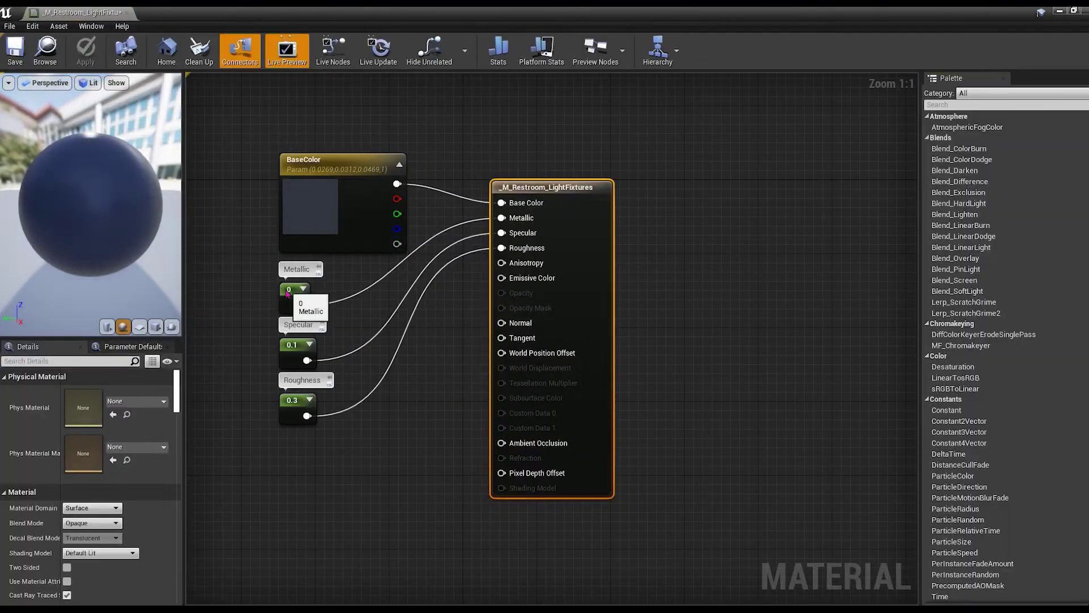
pyautogui.click(295, 295)
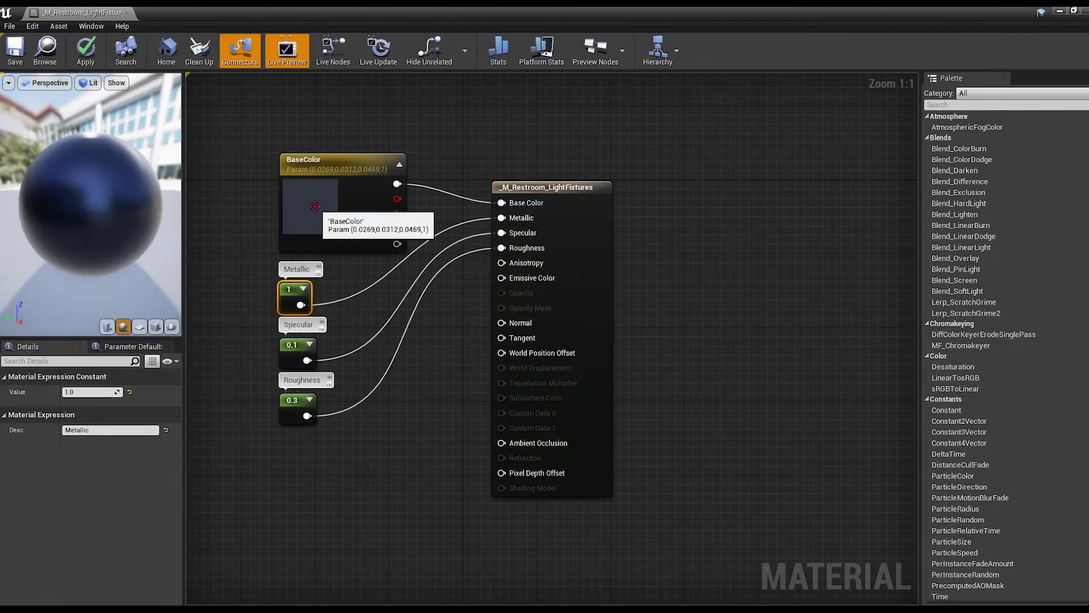
pyautogui.doubleClick(311, 204)
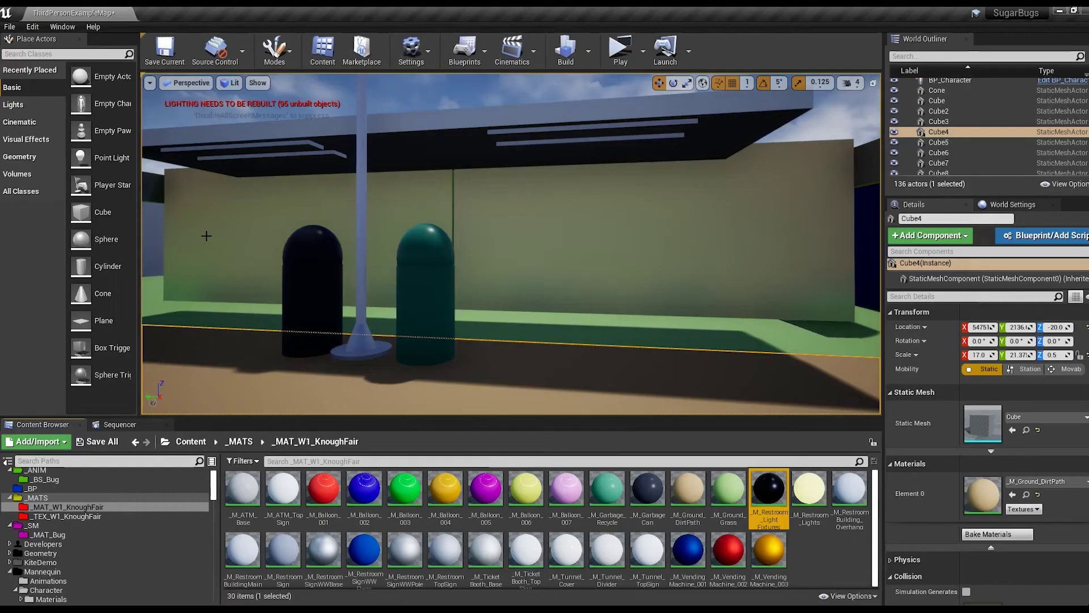
# Duplicate the four fixture cubes slightly lower and scale the copies to X 0.15, Z 0.03
pyautogui.keyDown('ctrl'); pyautogui.click(590, 142); pyautogui.keyUp('ctrl')
pyautogui.keyDown('ctrl'); pyautogui.click(244, 149); pyautogui.keyUp('ctrl')
pyautogui.keyDown('ctrl'); pyautogui.click(284, 156); pyautogui.keyUp('ctrl')
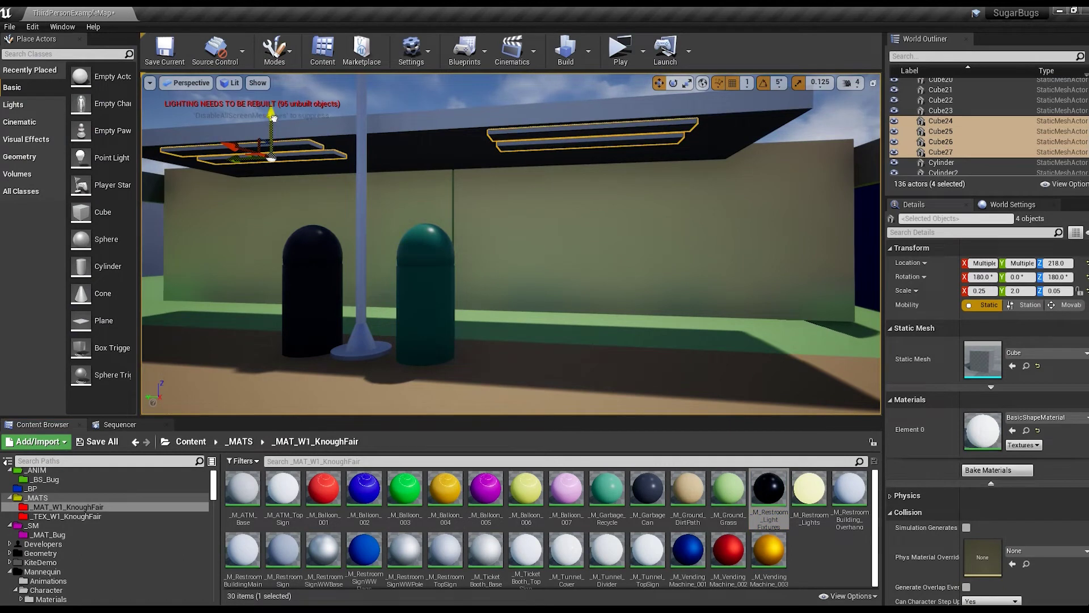
pyautogui.keyDown('alt'); pyautogui.moveTo(272, 118); pyautogui.dragTo(273, 122); pyautogui.keyUp('alt')
pyautogui.click(979, 290)
pyautogui.write('0.15')
pyautogui.press('Tab')
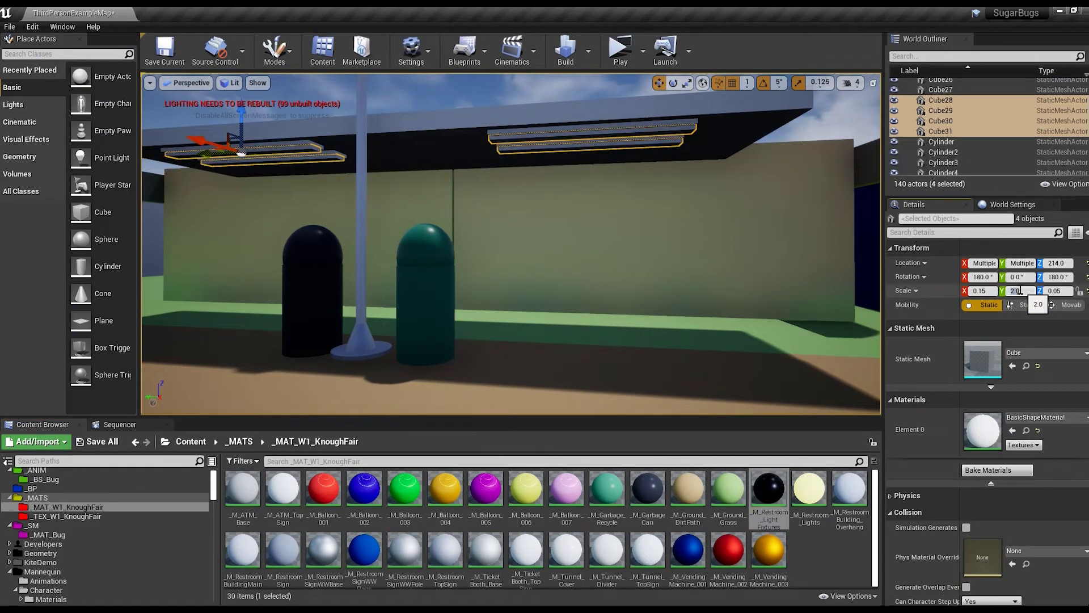
pyautogui.write('0.03')
pyautogui.press('Return')
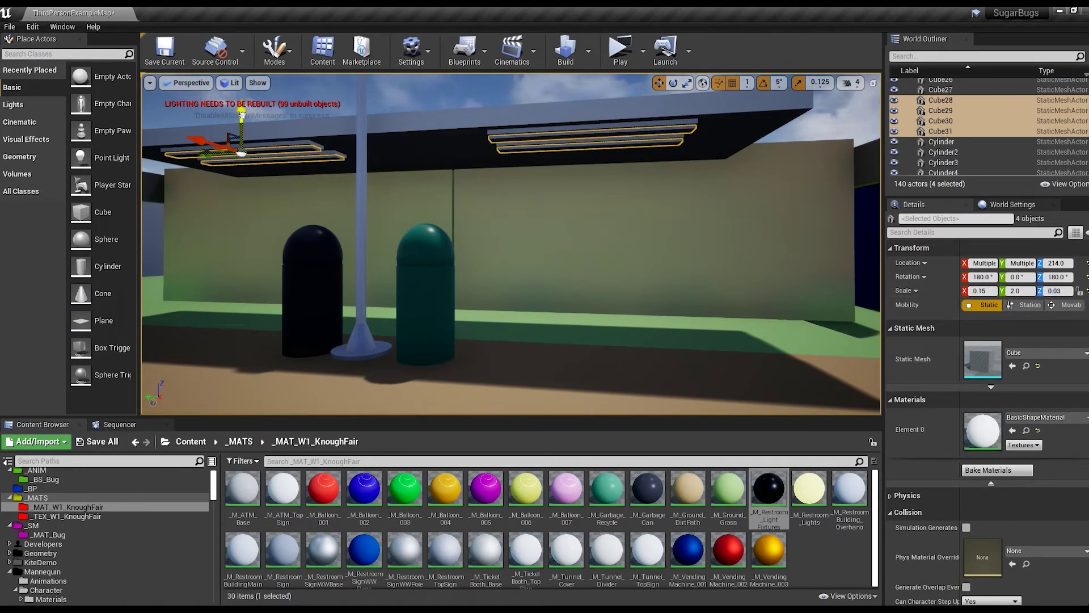
# Align the thin strips in Front view so they sit just under the fixtures
pyautogui.scroll(3, 340, 256)
pyautogui.click(187, 82)
pyautogui.click(179, 169)
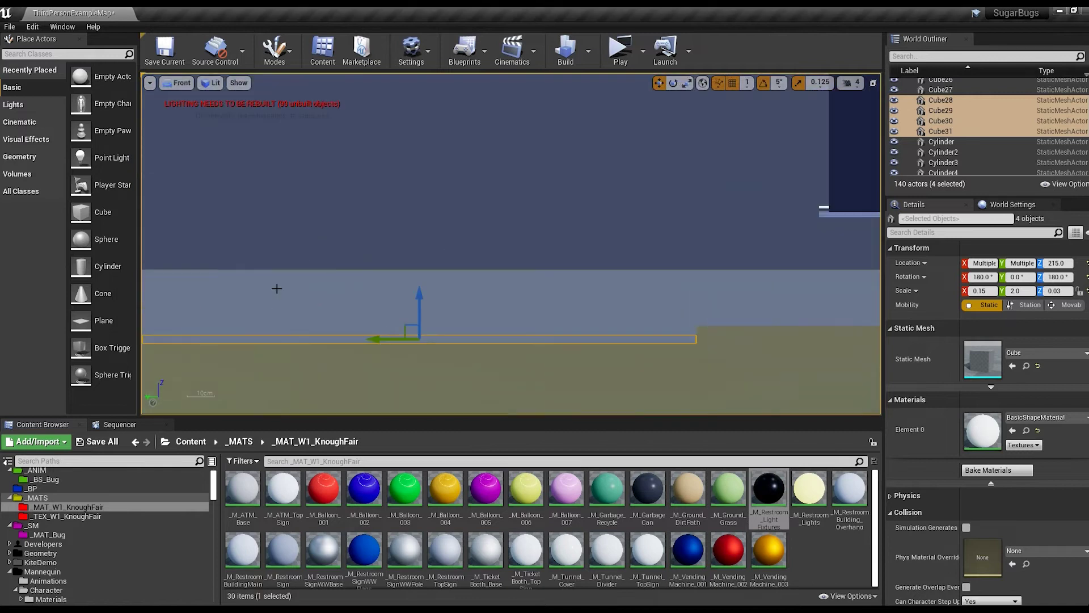
pyautogui.moveTo(418, 297); pyautogui.dragTo(418, 293)
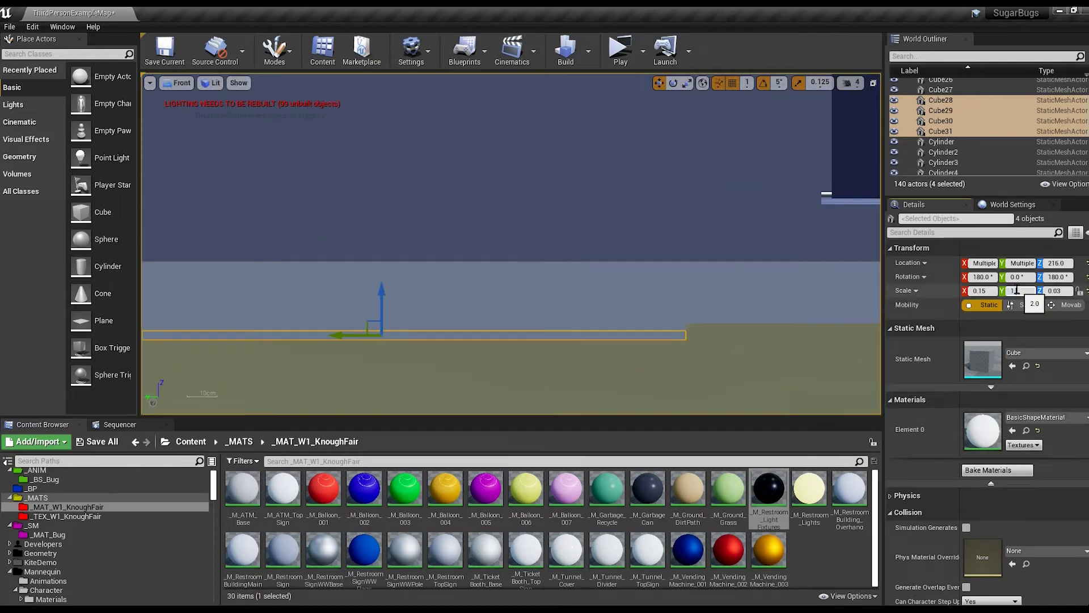
pyautogui.click(179, 83)
pyautogui.click(182, 90)
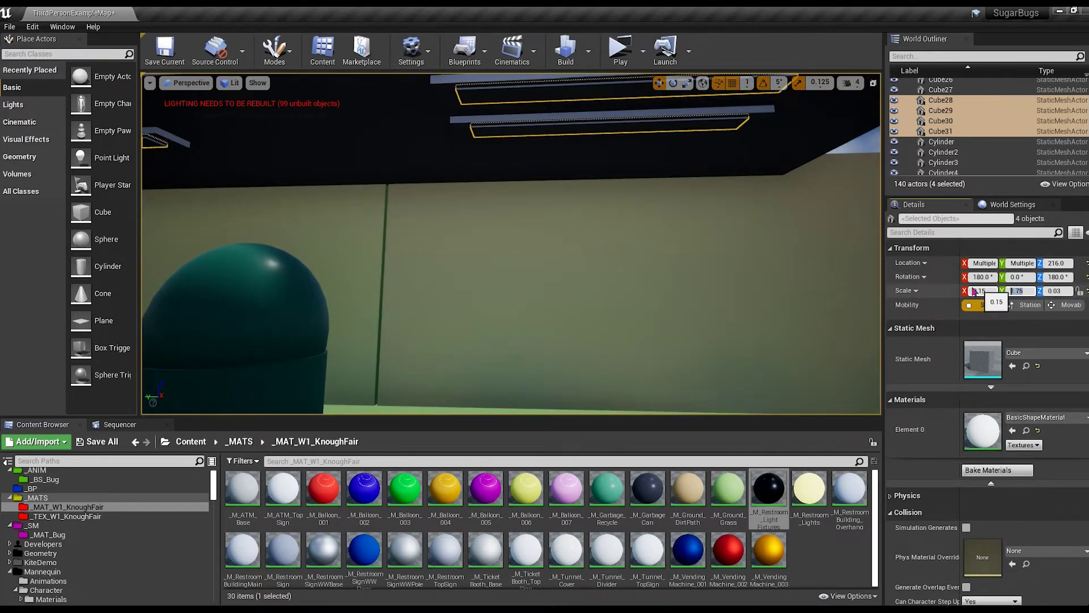
# Apply _M_Restroom_Lights to the strips and save the level
pyautogui.moveTo(810, 488); pyautogui.dragTo(568, 162)
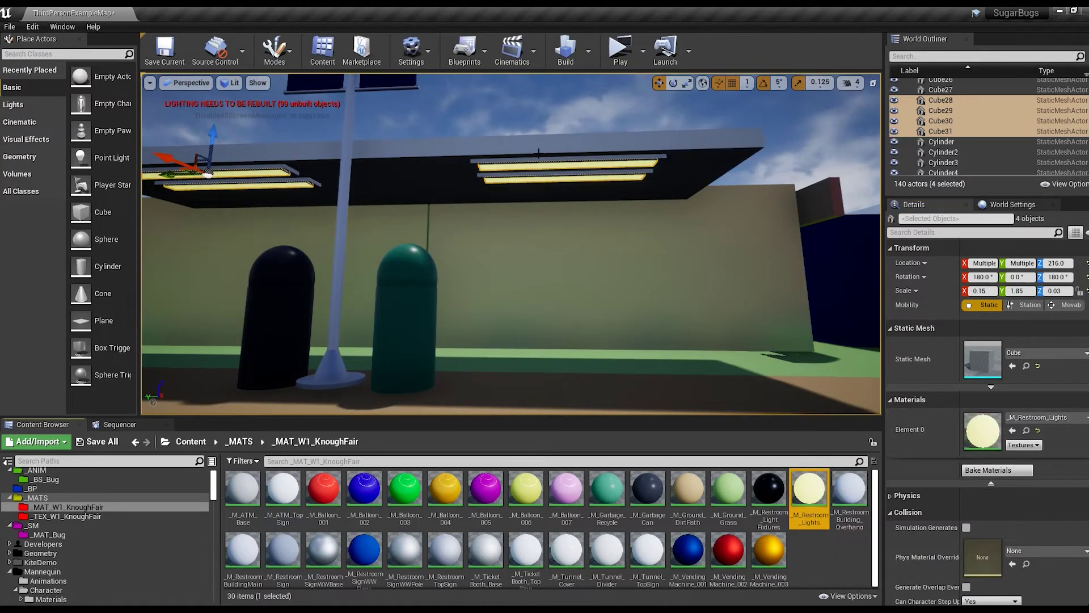
pyautogui.click(942, 121)
pyautogui.keyDown('shift'); pyautogui.click(941, 152); pyautogui.keyUp('shift')
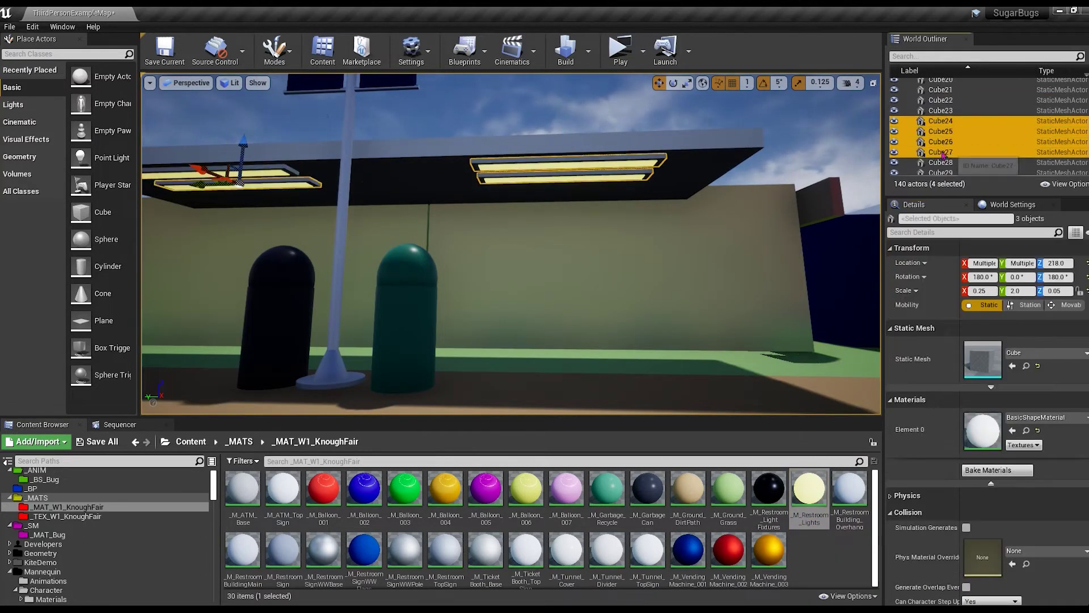
pyautogui.click(734, 339)
pyautogui.hotkey('ctrl', 's')
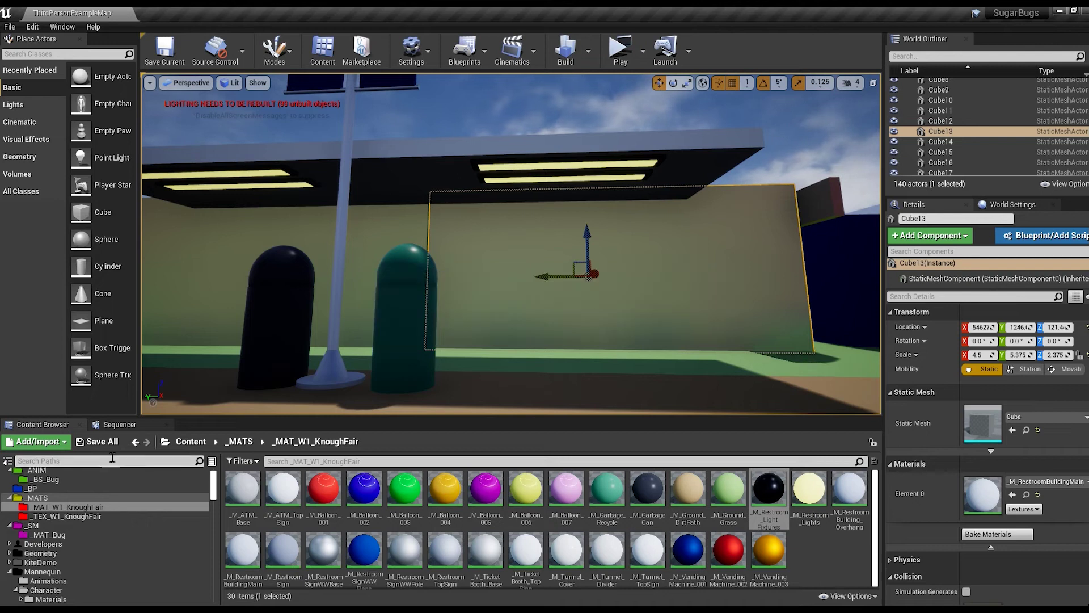
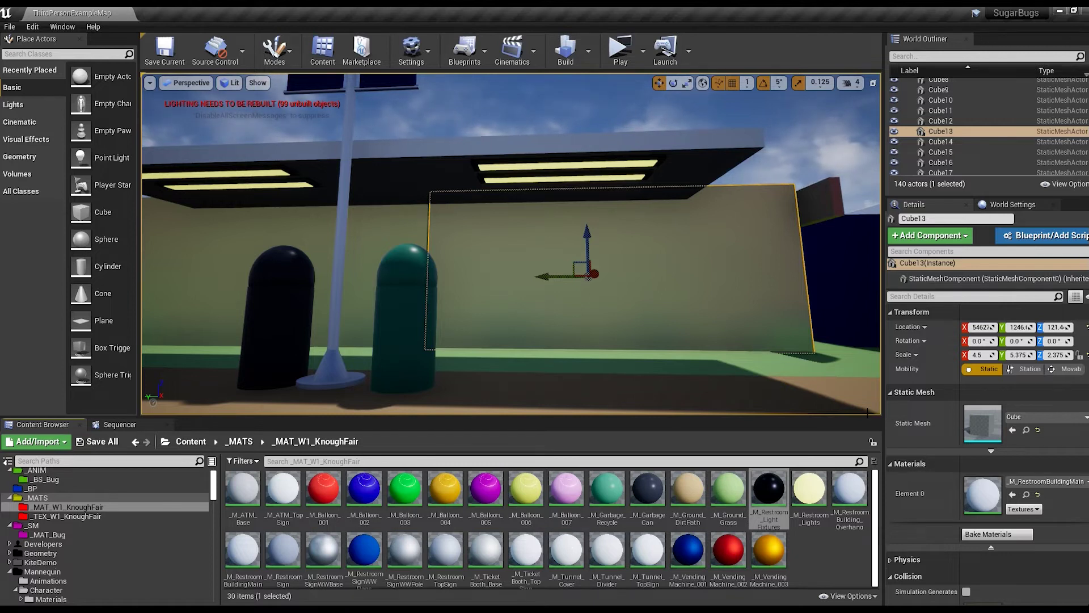
# Deselect the wall panel, fly toward the building and select the pink box beside the bins
pyautogui.click(798, 155)
pyautogui.moveTo(797, 156); pyautogui.dragTo(754, 239)
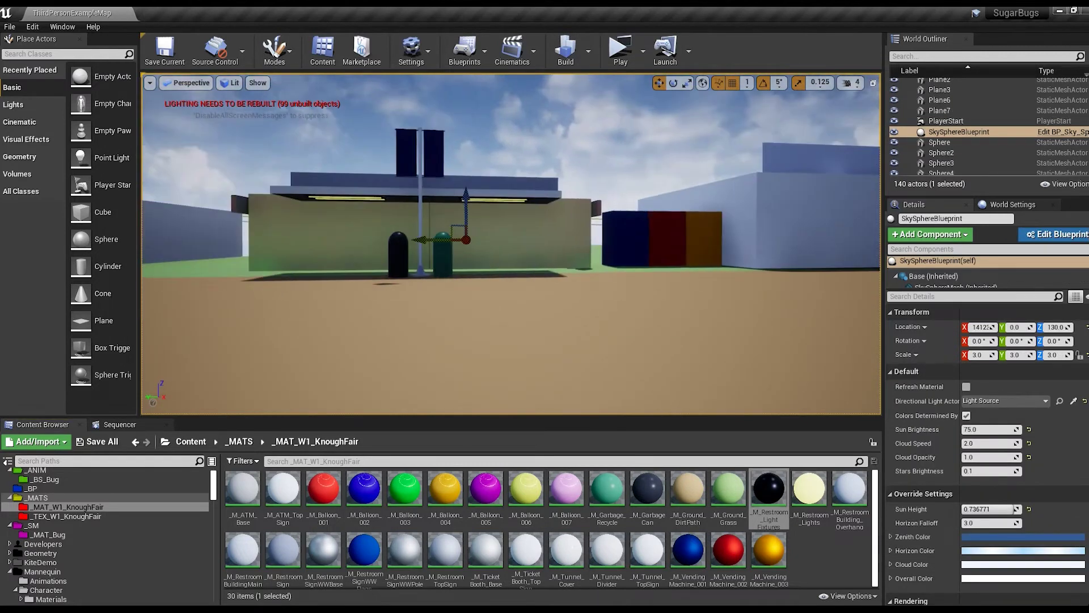
pyautogui.moveTo(754, 238)
pyautogui.mouseDown(button='right')
pyautogui.moveTo(754, 170)
pyautogui.moveTo(624, 170)
pyautogui.moveTo(653, 181)
pyautogui.mouseUp(button='right')
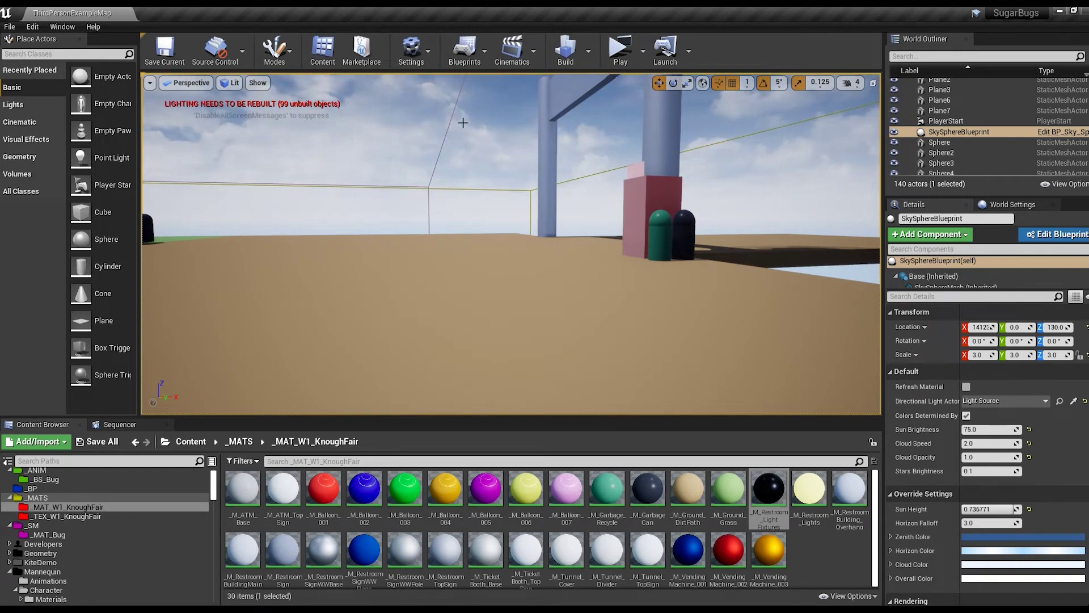
pyautogui.moveTo(463, 122); pyautogui.dragTo(479, 142, button='right')
pyautogui.click(479, 141)
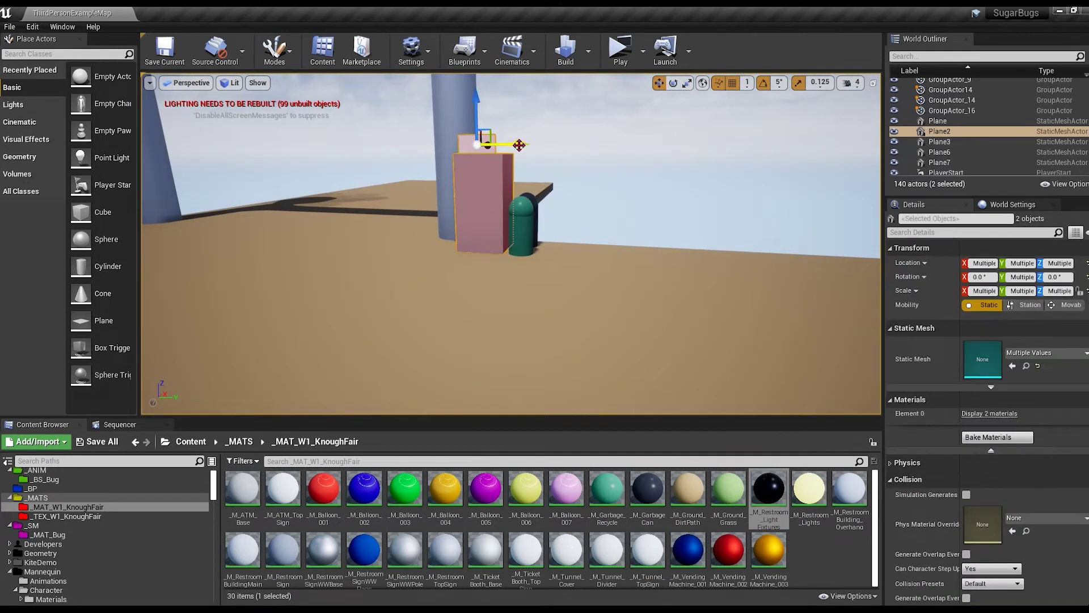
# Alt-drag a copy of the pink box, then select the grey copy with its top piece
pyautogui.keyDown('alt'); pyautogui.moveTo(485, 141); pyautogui.dragTo(607, 171); pyautogui.keyUp('alt')
pyautogui.click(475, 179)
pyautogui.click(567, 188)
pyautogui.click(482, 221)
pyautogui.click(1026, 494)
pyautogui.click(616, 314)
pyautogui.click(619, 142)
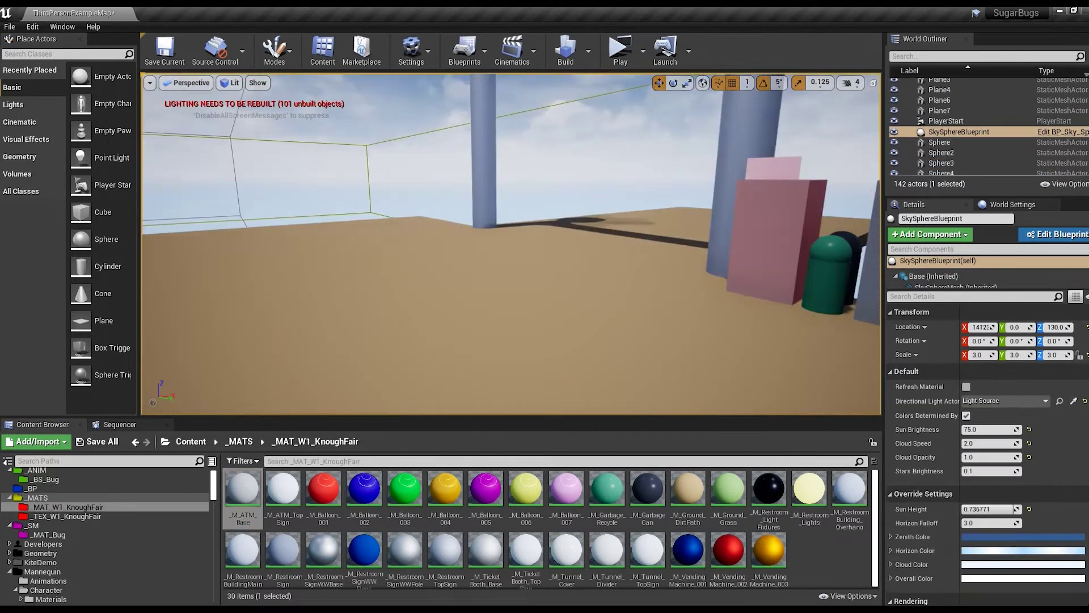
pyautogui.moveTo(618, 141); pyautogui.dragTo(568, 170, button='right')
pyautogui.click(608, 205)
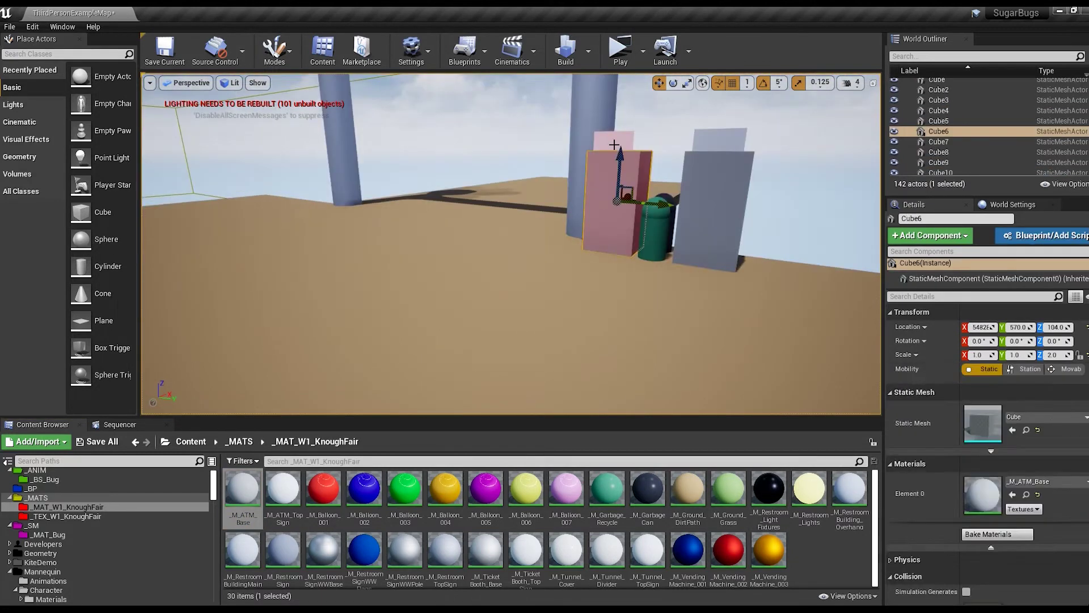
pyautogui.keyDown('ctrl'); pyautogui.click(613, 140); pyautogui.keyUp('ctrl')
# Slide the grey box and top piece along Y against the building, then copy it leftward
pyautogui.keyDown('alt'); pyautogui.moveTo(659, 154); pyautogui.dragTo(559, 167); pyautogui.keyUp('alt')
pyautogui.hotkey('ctrl', 'z')
pyautogui.hotkey('ctrl', 'z')
pyautogui.moveTo(576, 241)
pyautogui.mouseDown()
pyautogui.moveTo(728, 221)
pyautogui.moveTo(462, 215)
pyautogui.mouseUp()
pyautogui.moveTo(462, 215)
pyautogui.mouseDown(button='right')
pyautogui.moveTo(590, 239)
pyautogui.moveTo(457, 227)
pyautogui.mouseUp(button='right')
# Check the copied box's placement in Top view, then return to Perspective view
pyautogui.hotkey('alt', 'j')
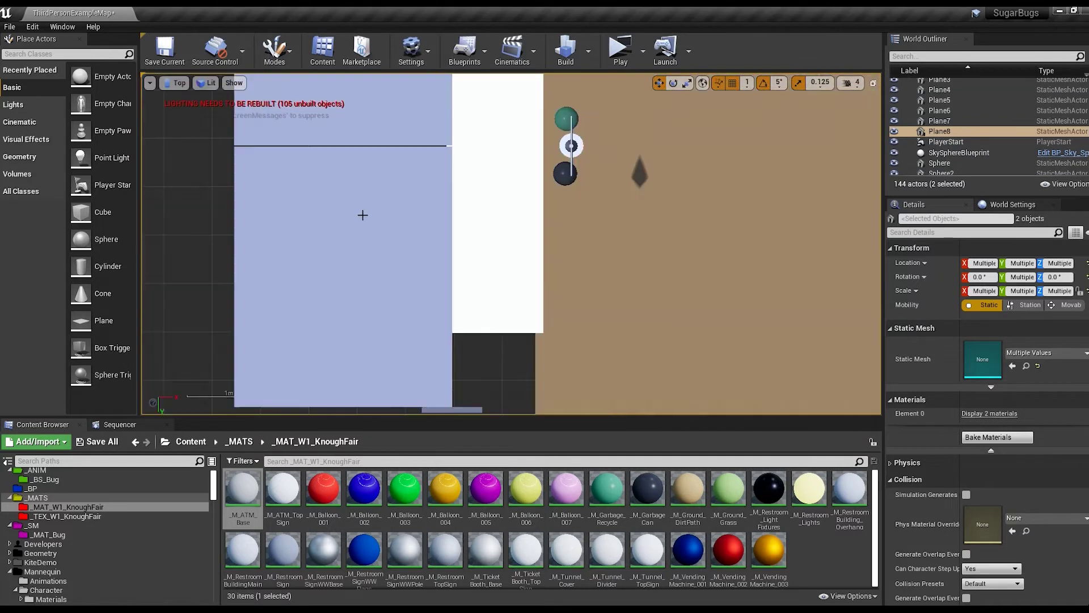
pyautogui.press('f')
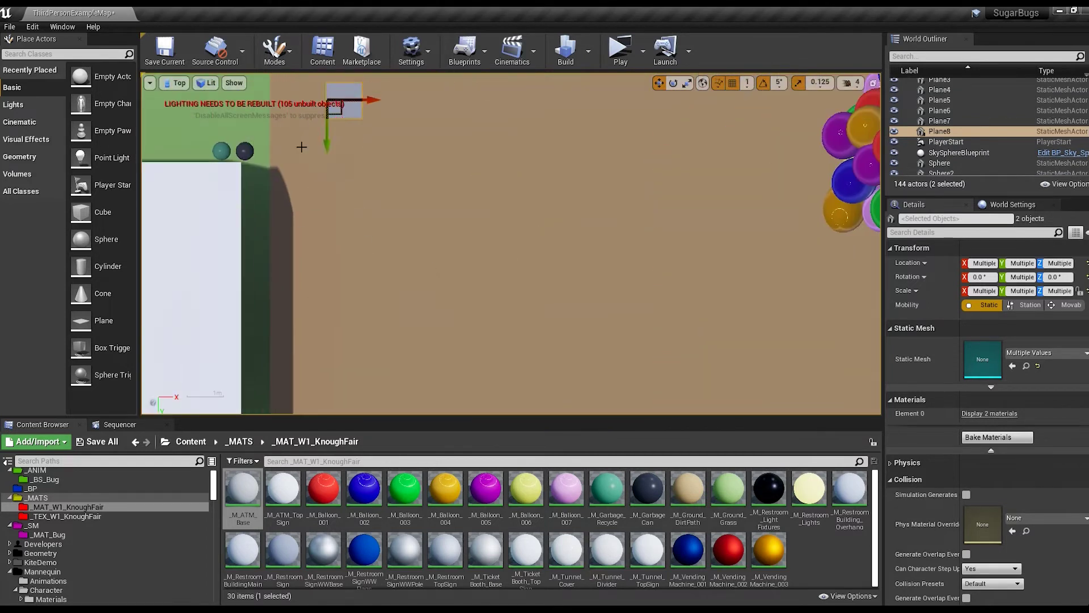
pyautogui.click(176, 83)
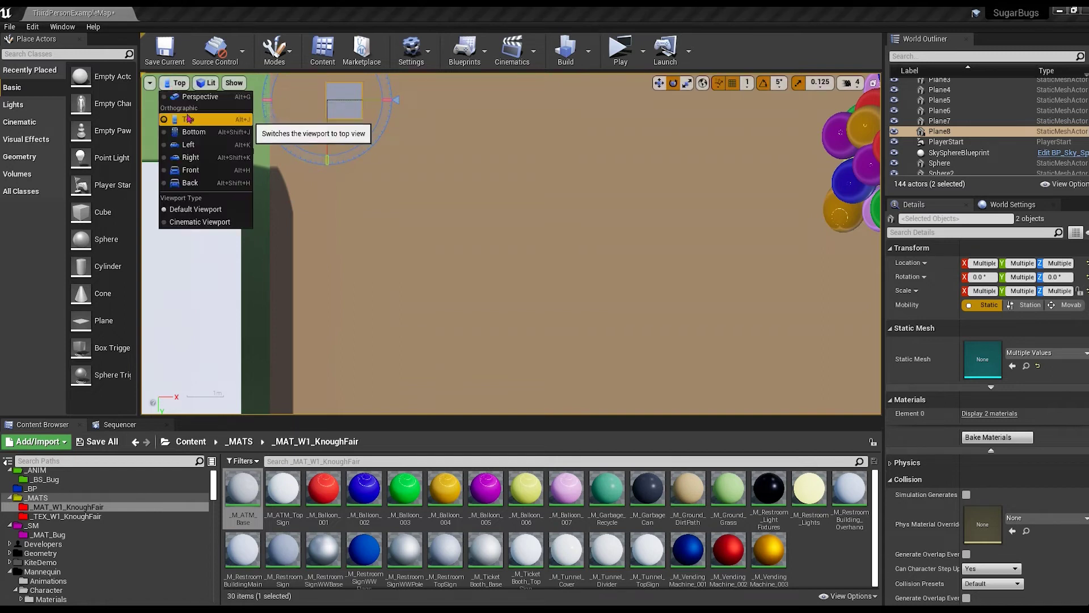
pyautogui.click(184, 95)
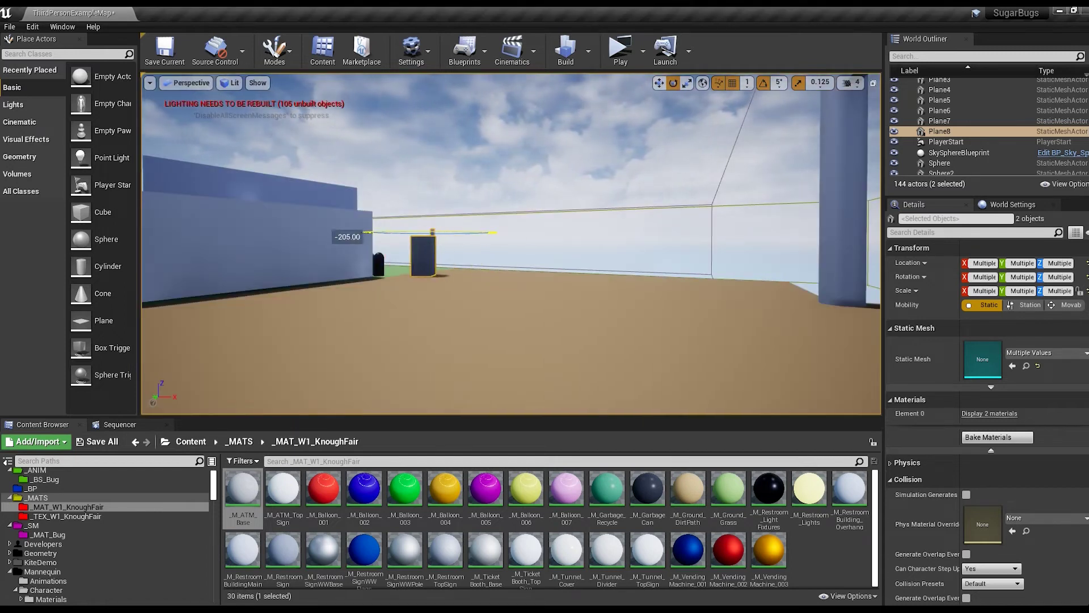
pyautogui.moveTo(550, 203); pyautogui.dragTo(431, 204, button='right')
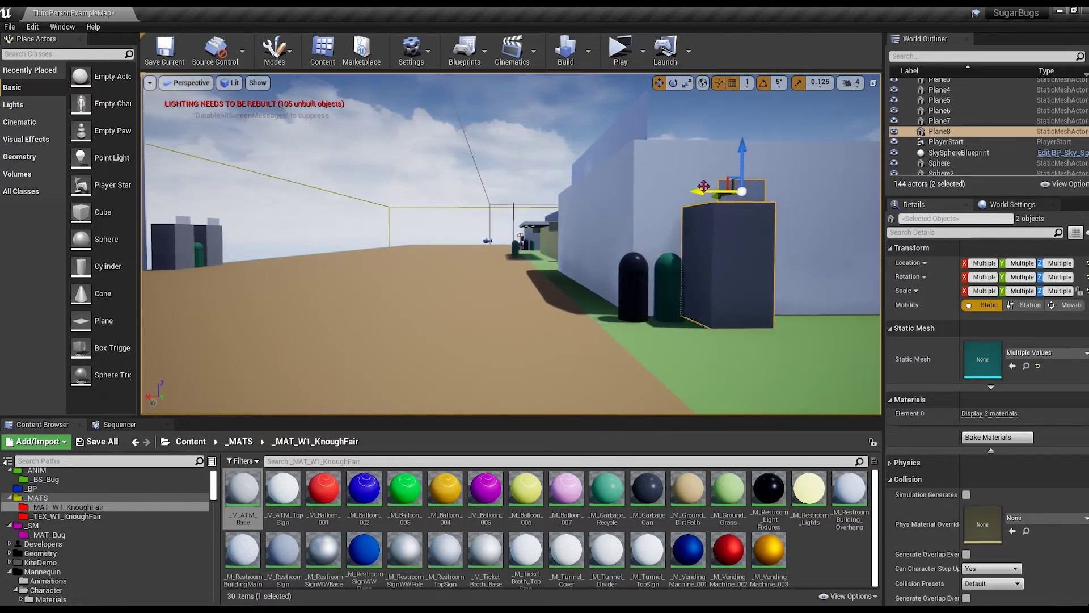
pyautogui.press('f')
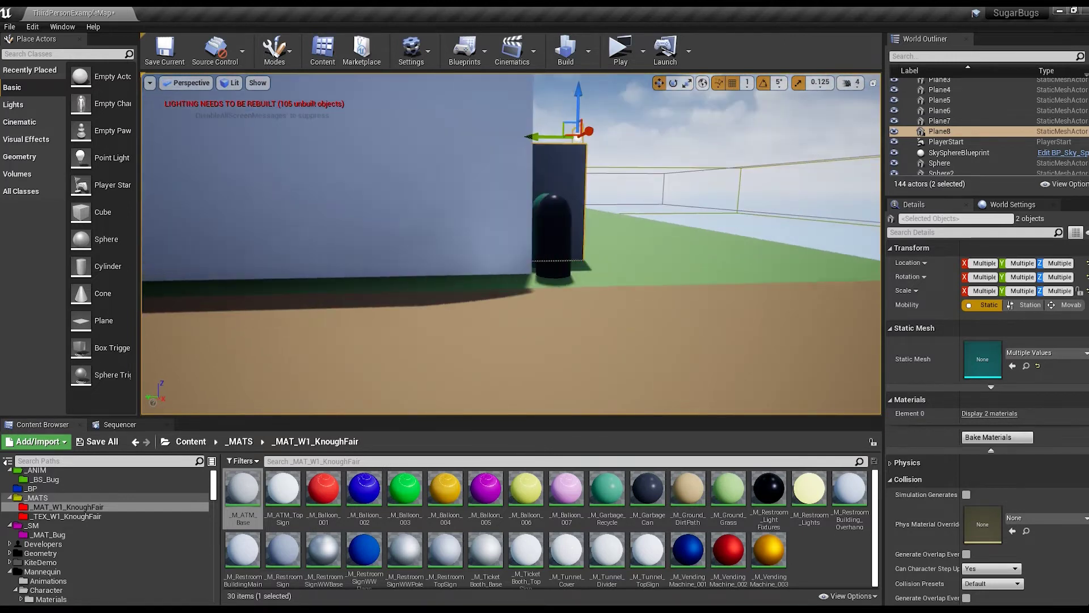
pyautogui.moveTo(677, 178); pyautogui.dragTo(677, 177, button='right')
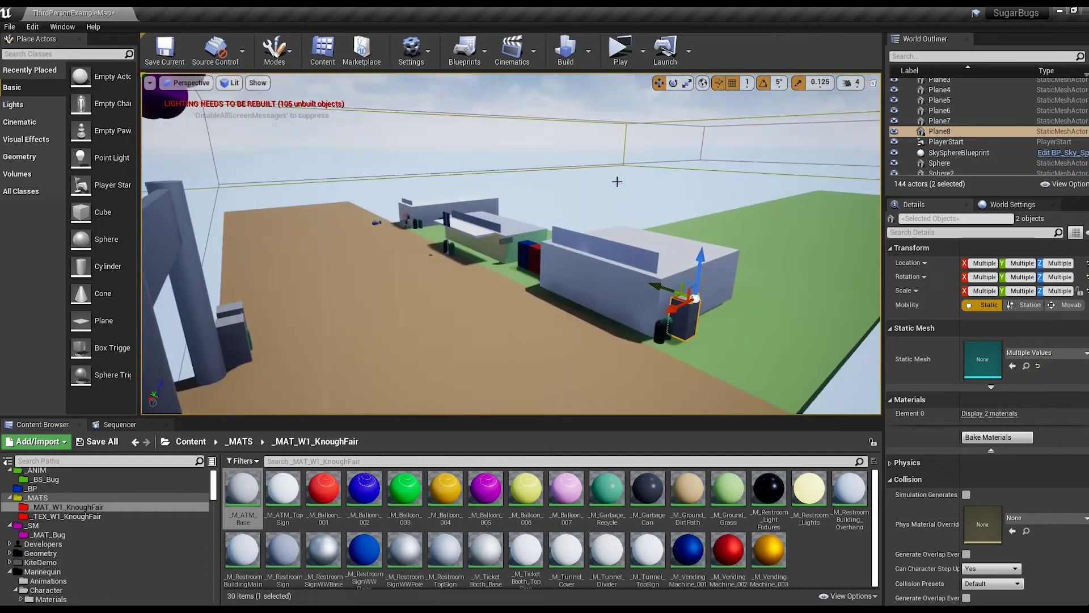
# Play-test the level, walking the character across the grass and along the building
pyautogui.click(620, 51)
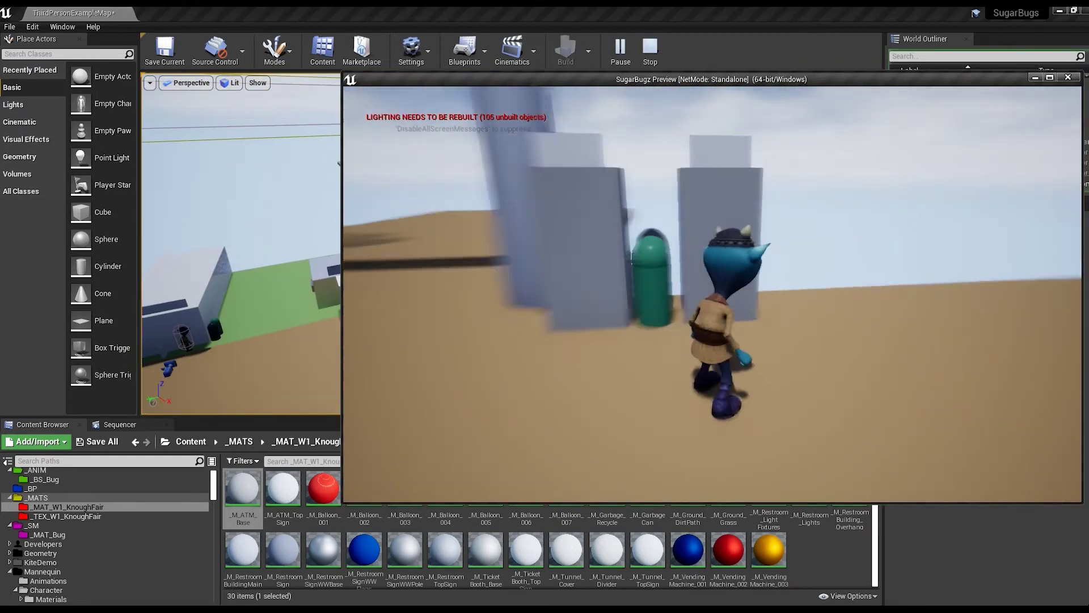
pyautogui.press('w')
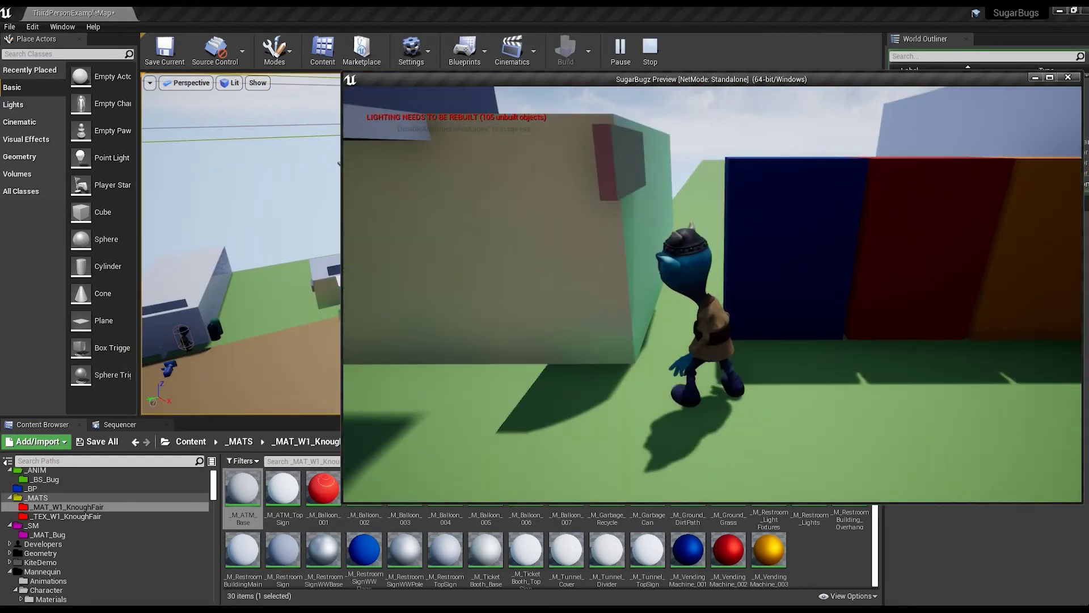
pyautogui.press('w')
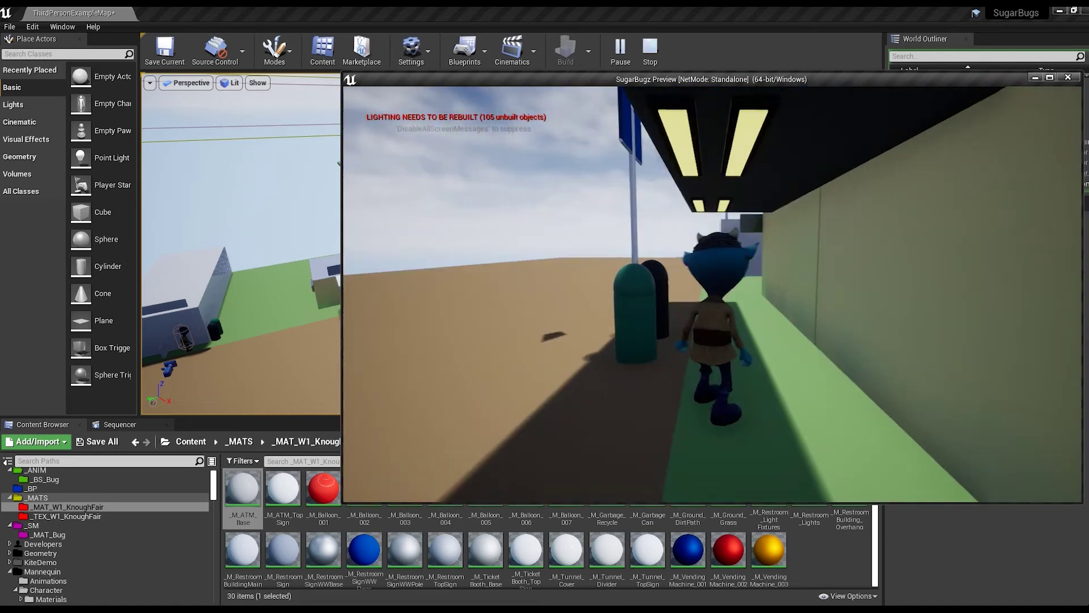
pyautogui.press('Escape')
pyautogui.moveTo(488, 211); pyautogui.dragTo(467, 227, button='right')
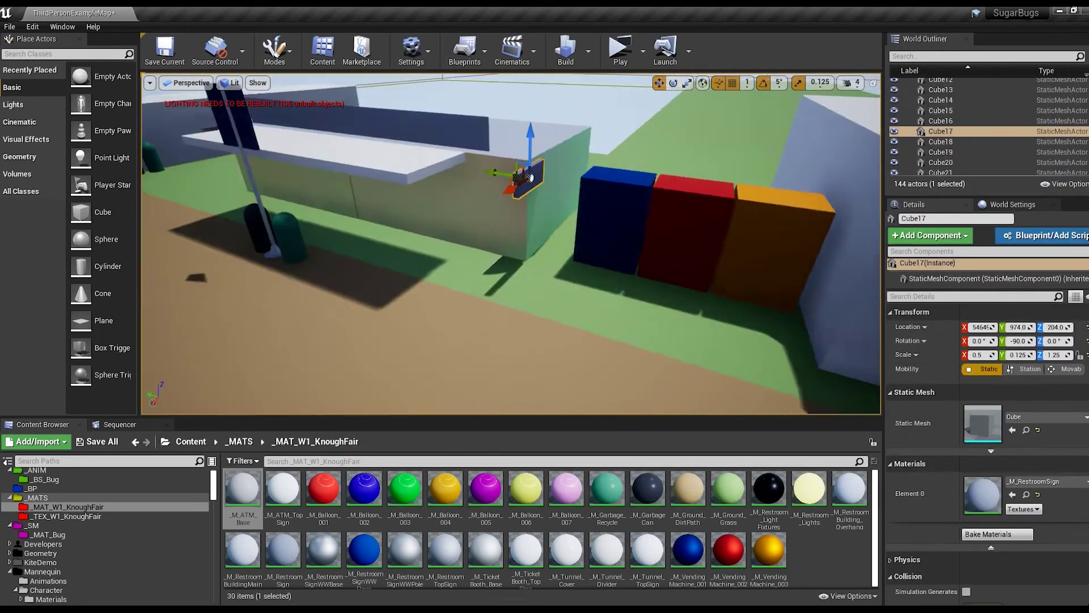
# Duplicate the four ceiling light fixtures along X in Left view and slide them along the canopy
pyautogui.click(466, 227)
pyautogui.click(365, 183)
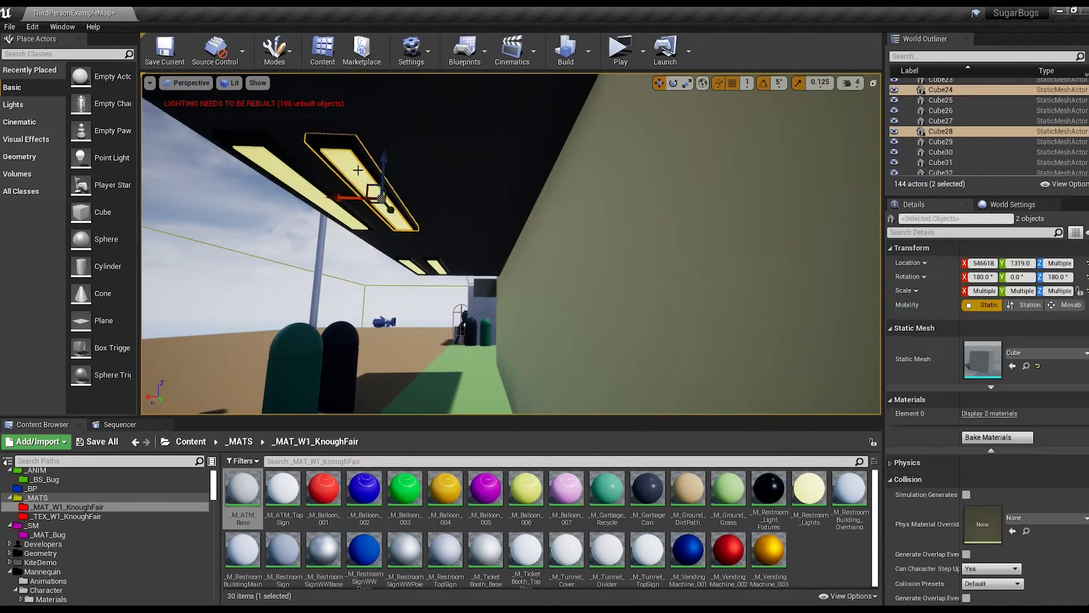
pyautogui.hotkey('alt', 'k')
pyautogui.press('f')
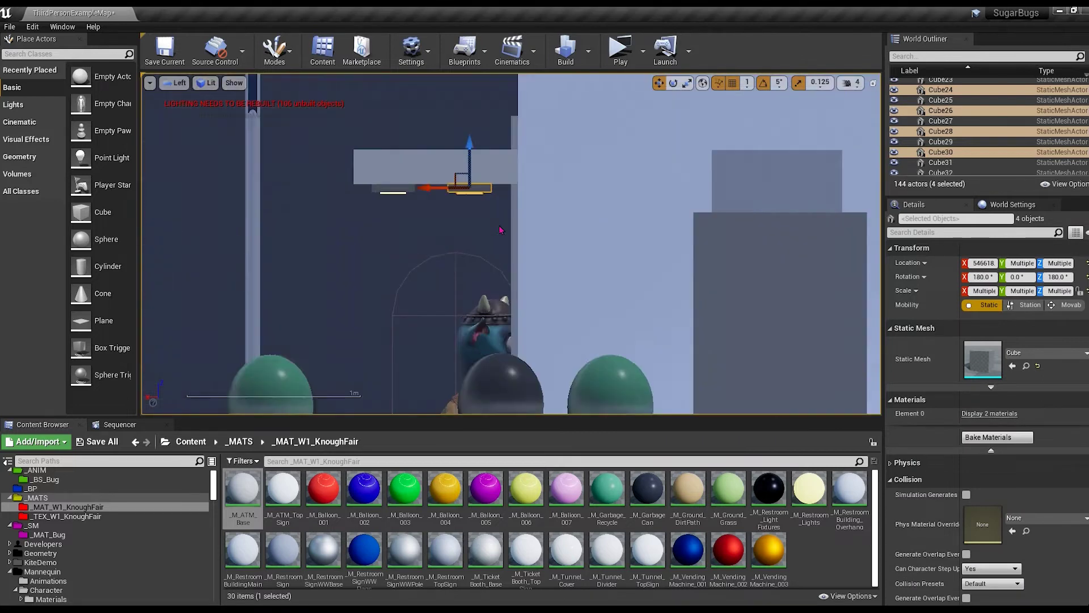
pyautogui.keyDown('alt'); pyautogui.moveTo(533, 154); pyautogui.dragTo(514, 154); pyautogui.keyUp('alt')
pyautogui.hotkey('alt', 'g')
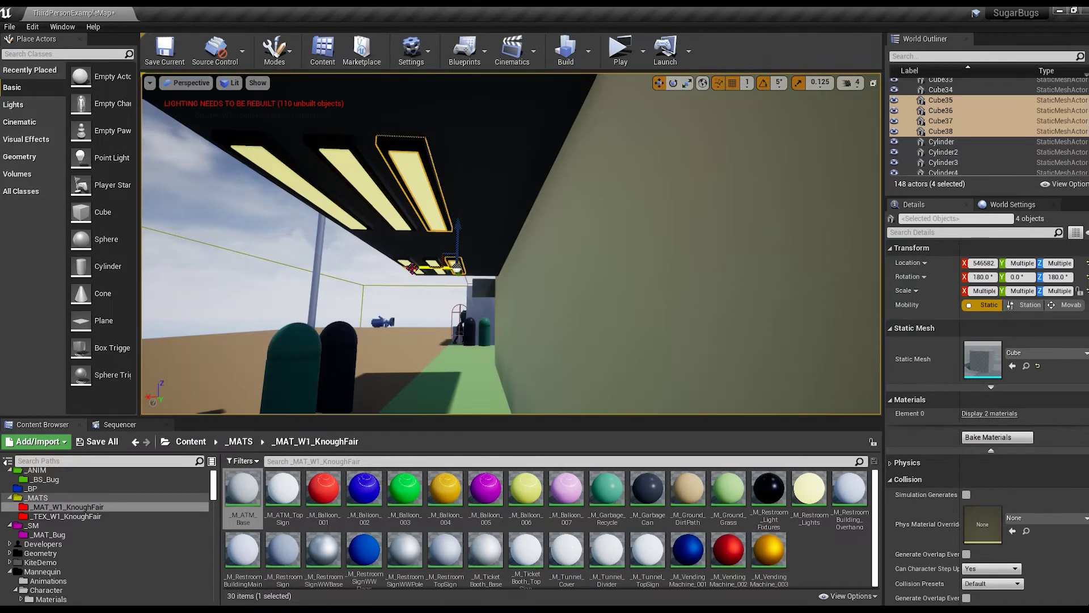
pyautogui.moveTo(363, 274); pyautogui.dragTo(442, 274)
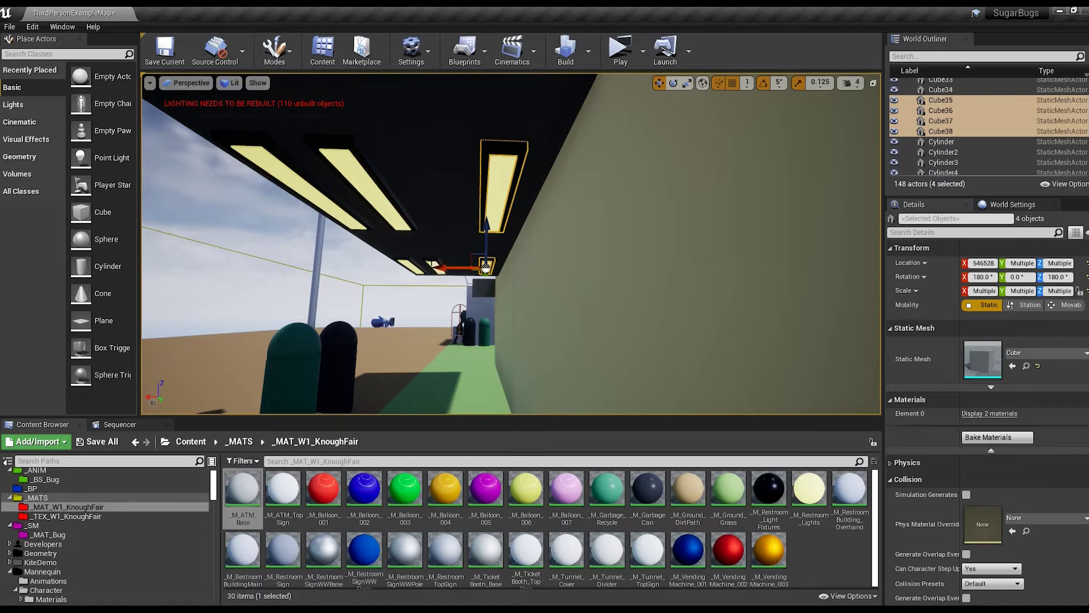
# Clear the fixture selection and start a play test of the level
pyautogui.click(369, 207)
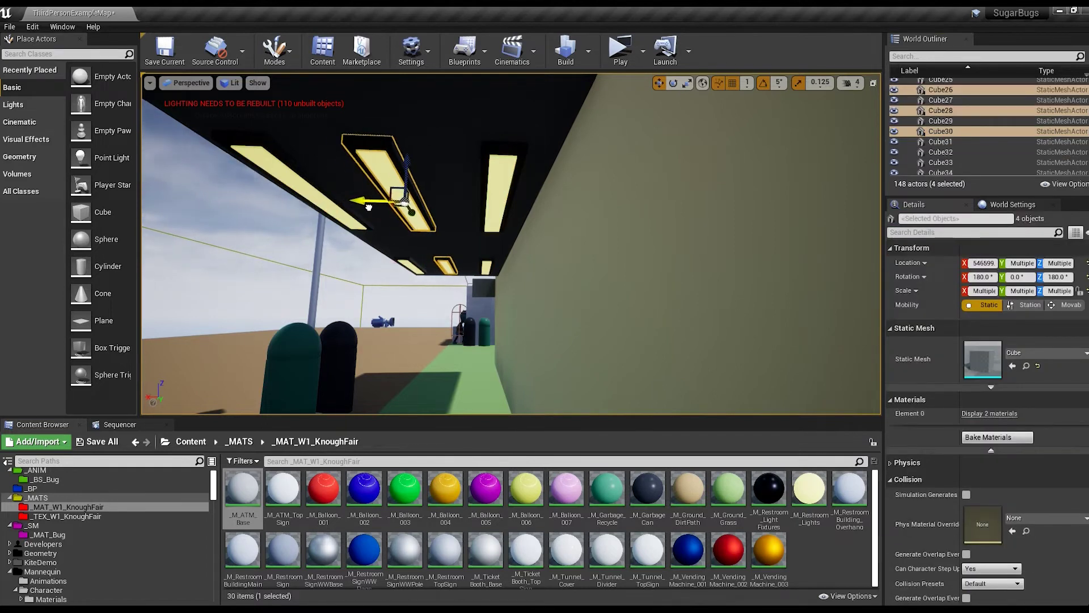
pyautogui.moveTo(511, 244); pyautogui.dragTo(510, 244, button='right')
pyautogui.click(397, 141)
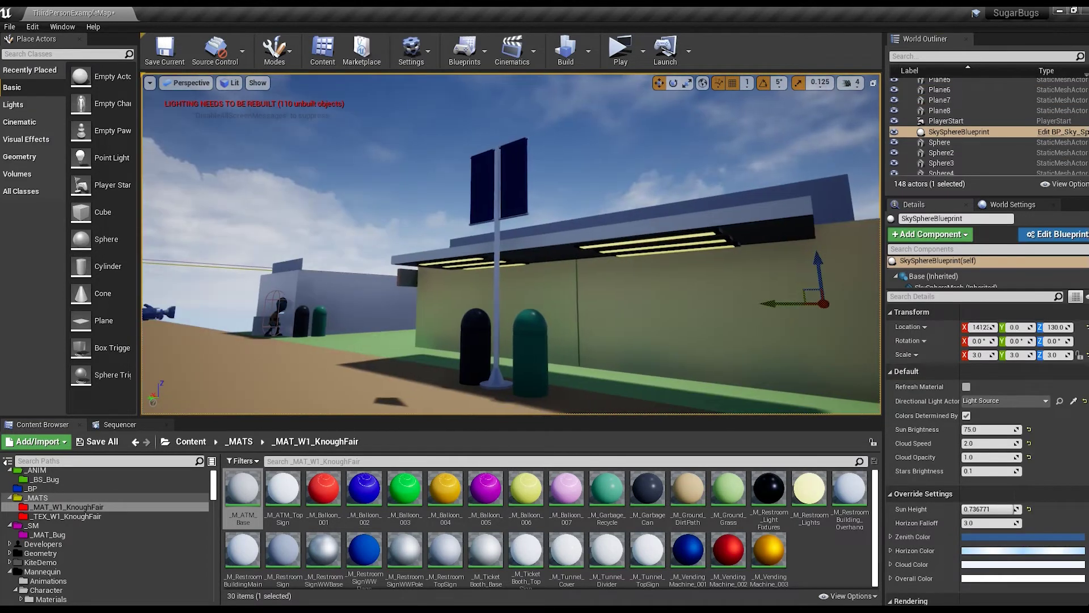
pyautogui.hotkey('alt', 'p')
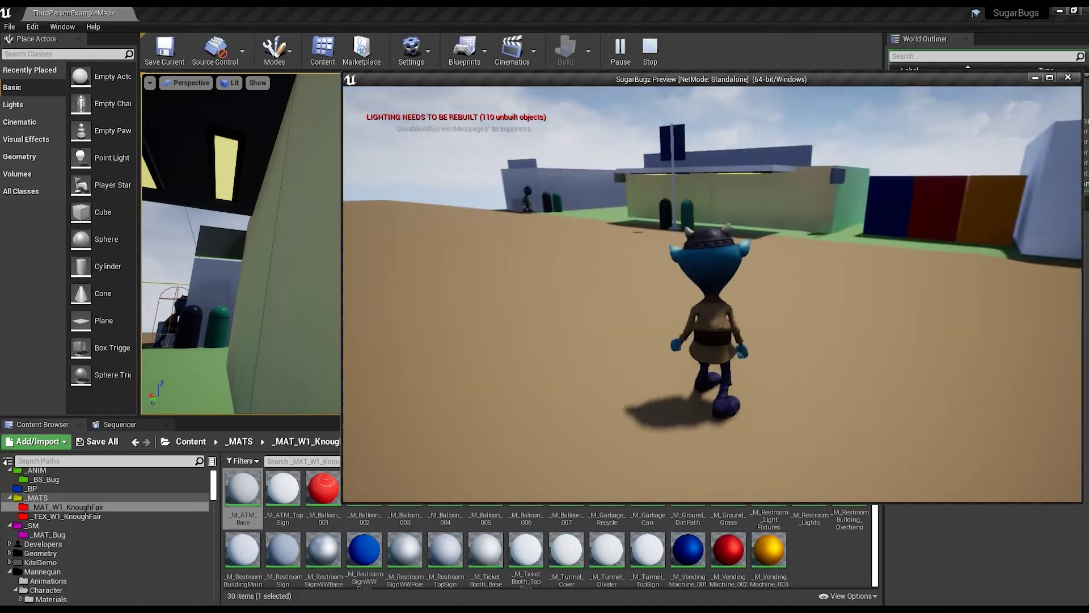
# End the play test and frame the wall sign panels in Front view
pyautogui.press('w')
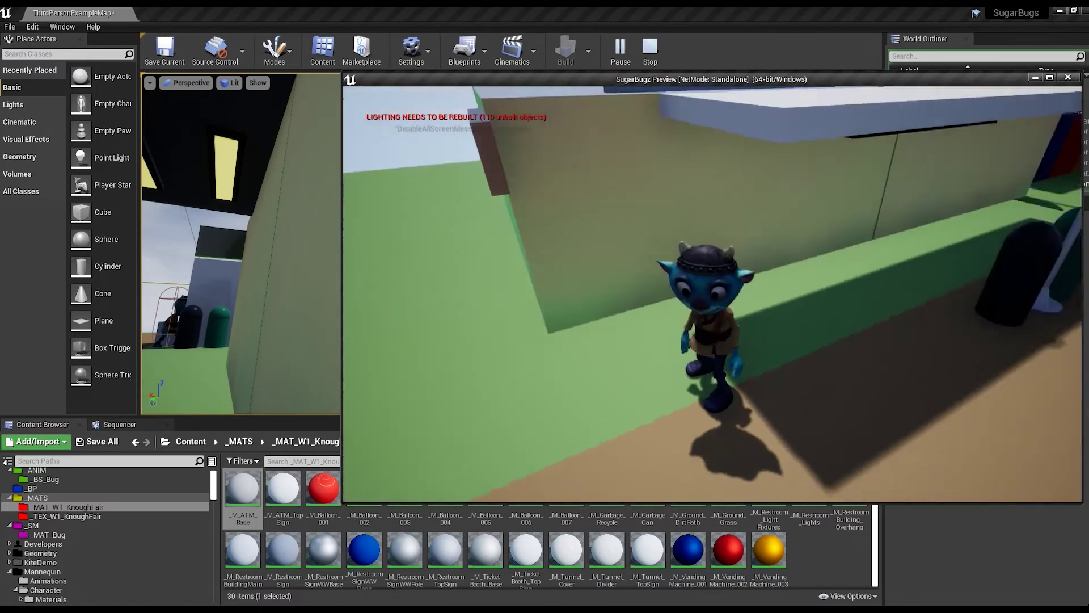
pyautogui.press('Escape')
pyautogui.click(187, 83)
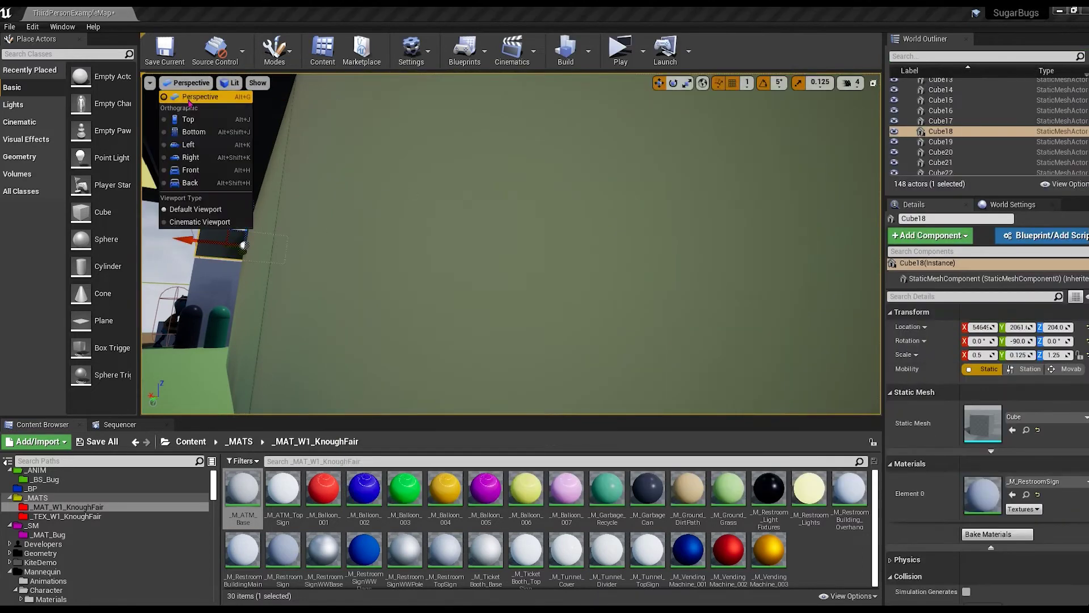
pyautogui.click(190, 168)
pyautogui.press('f')
pyautogui.scroll(5, 176, 236)
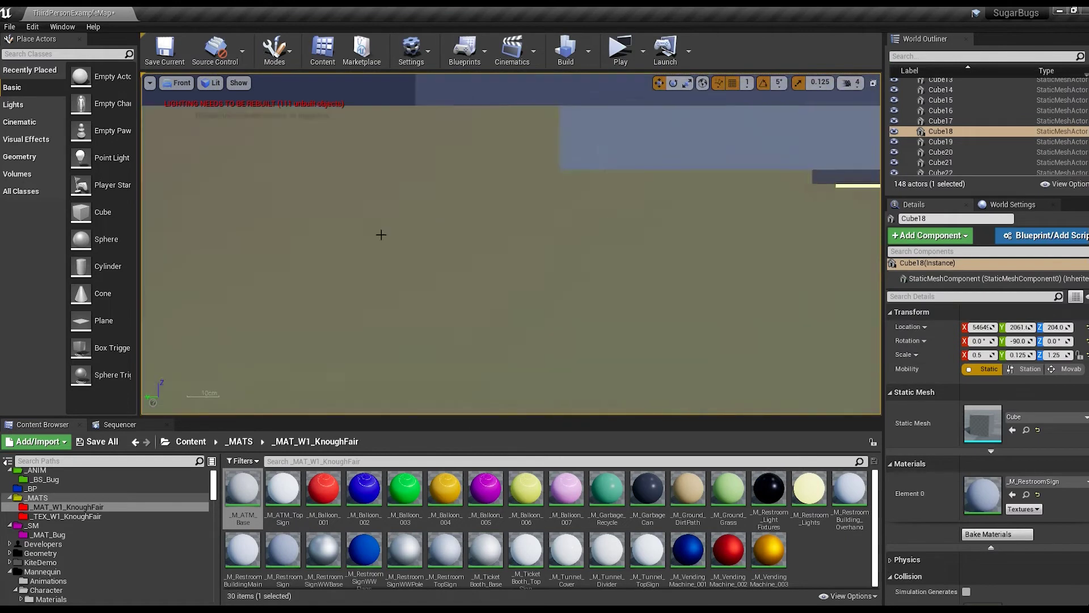
pyautogui.moveTo(163, 265); pyautogui.dragTo(481, 241)
pyautogui.click(481, 241)
pyautogui.scroll(-5, 446, 258)
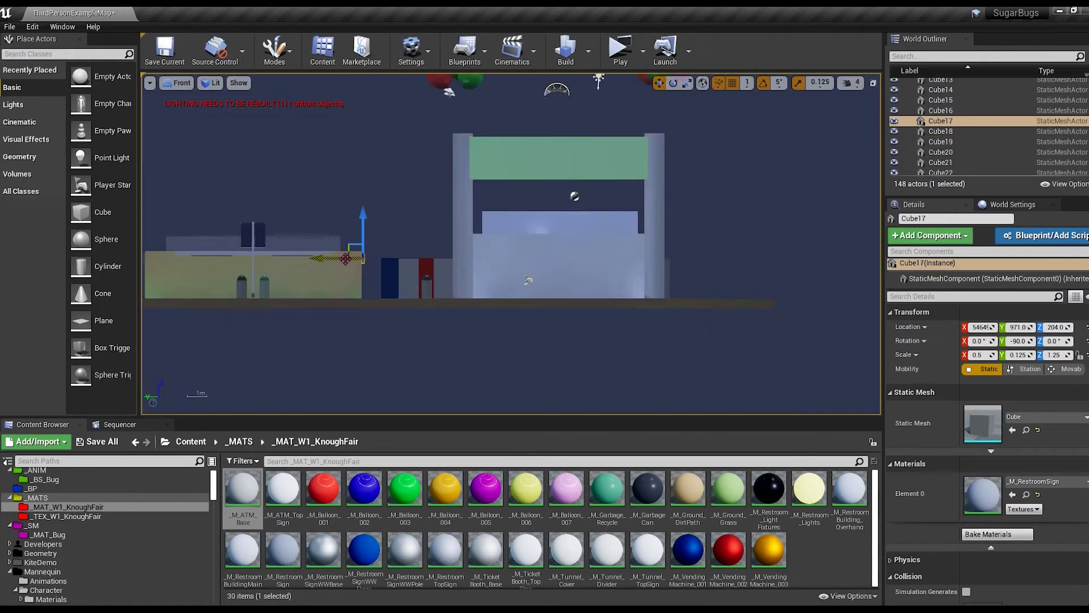
pyautogui.scroll(2, 521, 307)
# Save the map, return to Perspective view around the sign, and begin a lighting rebuild
pyautogui.hotkey('ctrl', 'shift', 's')
pyautogui.press('Return')
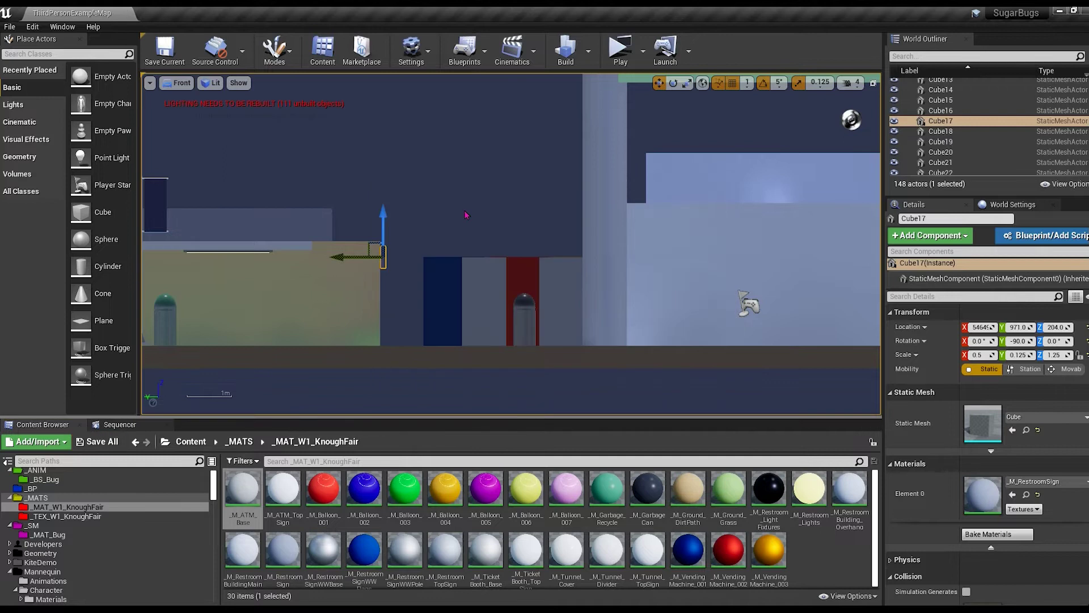
pyautogui.scroll(-3, 465, 214)
pyautogui.scroll(-2, 400, 260)
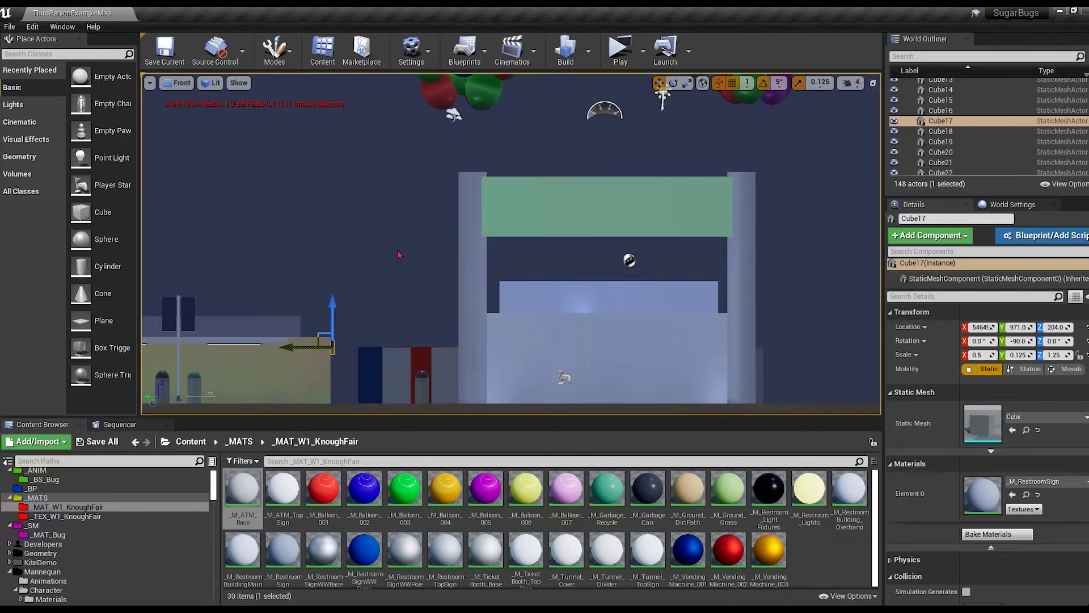
pyautogui.scroll(-2, 397, 252)
pyautogui.hotkey('alt', 'g')
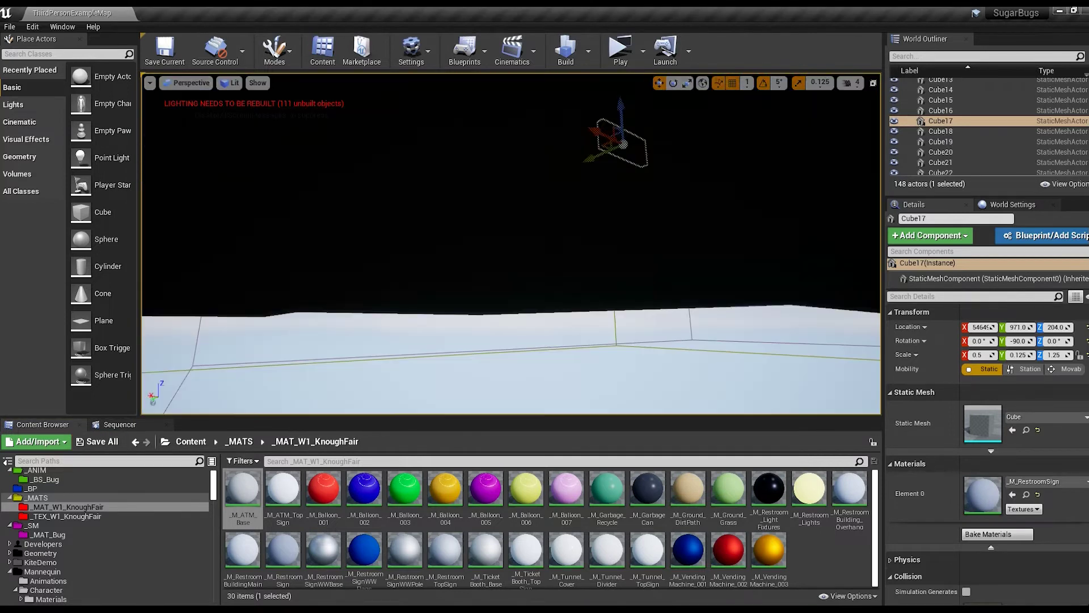
pyautogui.moveTo(397, 253); pyautogui.dragTo(183, 85, button='right')
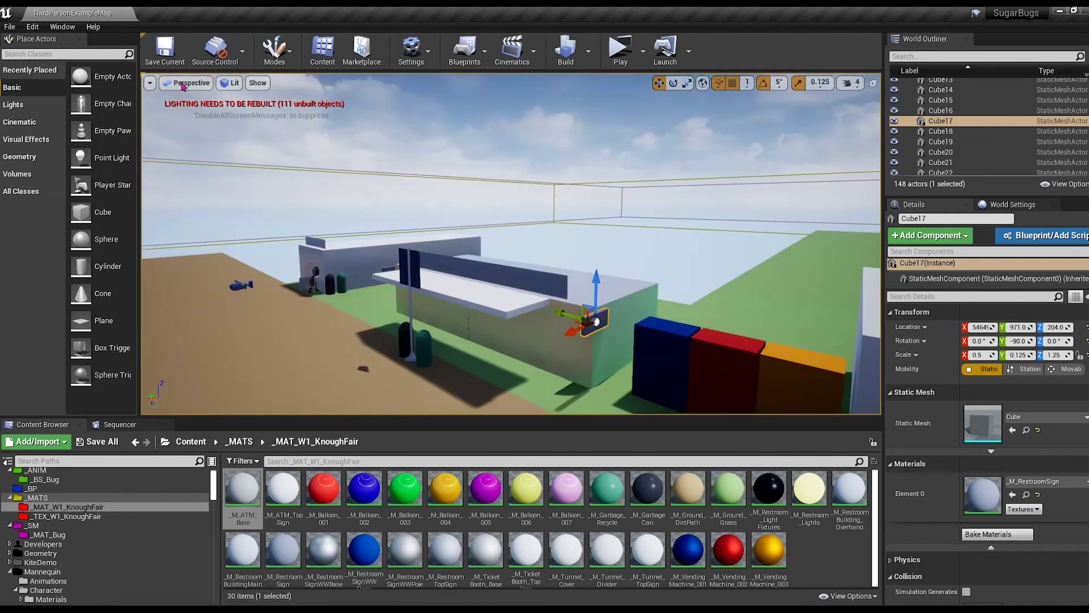
pyautogui.click(588, 52)
# Build lighting only, then select and frame the sign panel Cube40
pyautogui.click(665, 151)
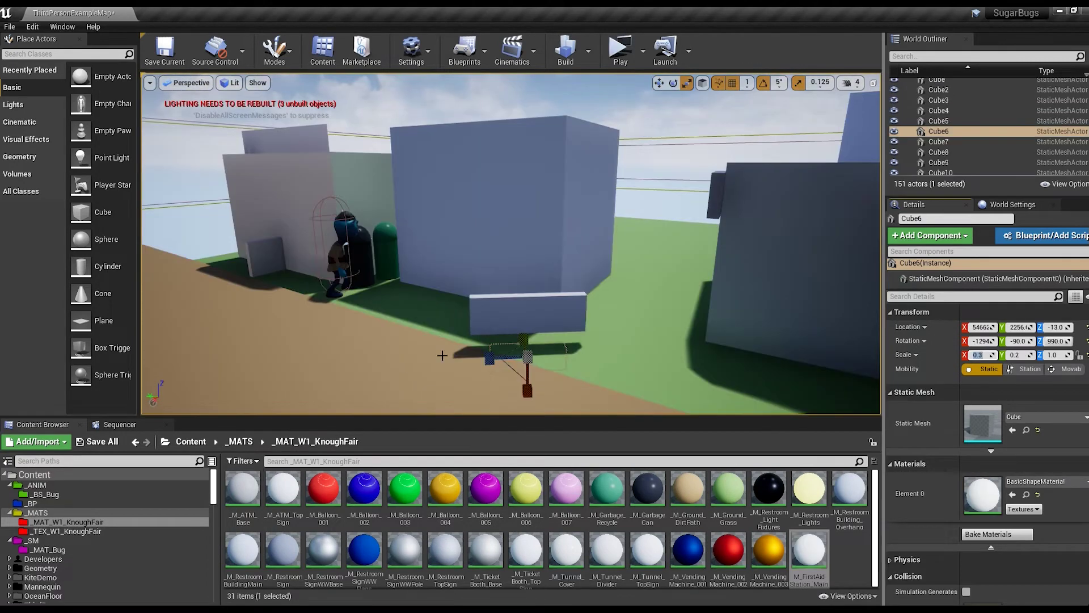
pyautogui.scroll(-10, 946, 142)
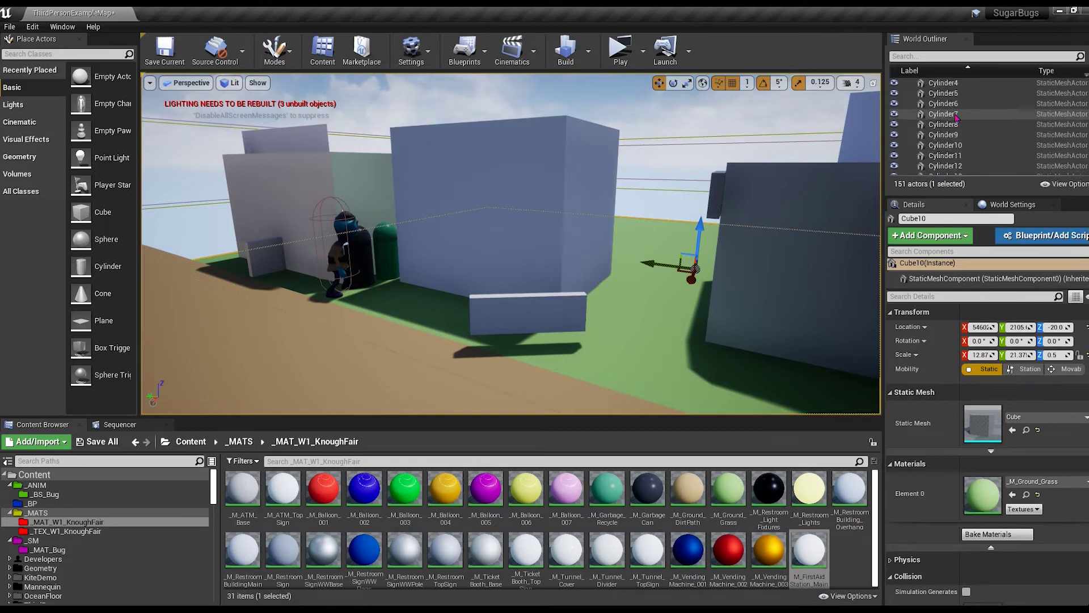
pyautogui.click(942, 96)
pyautogui.doubleClick(942, 96)
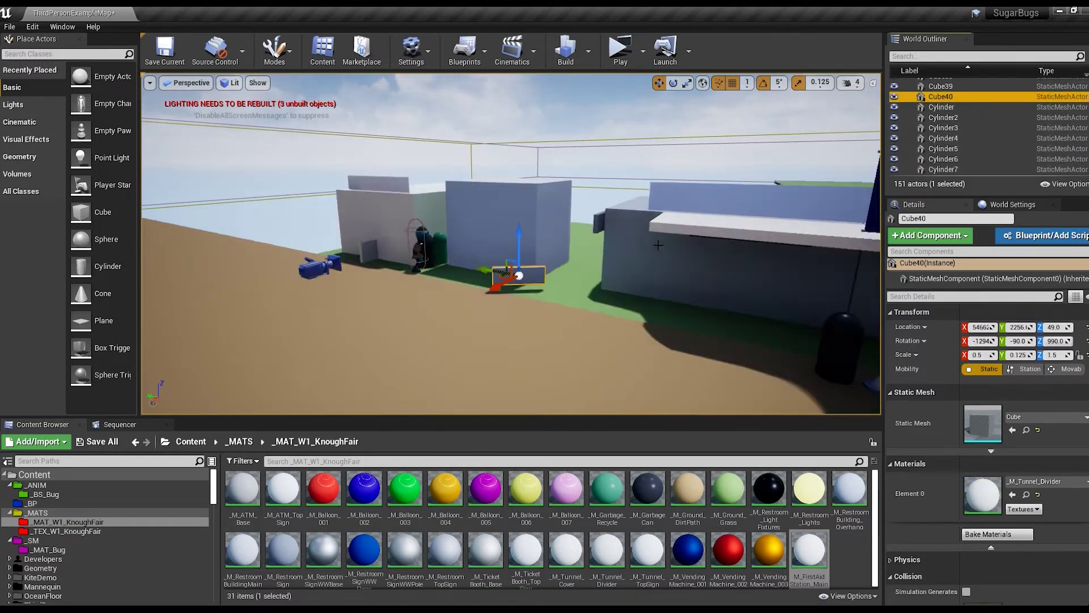
pyautogui.scroll(4, 958, 125)
pyautogui.scroll(5, 959, 124)
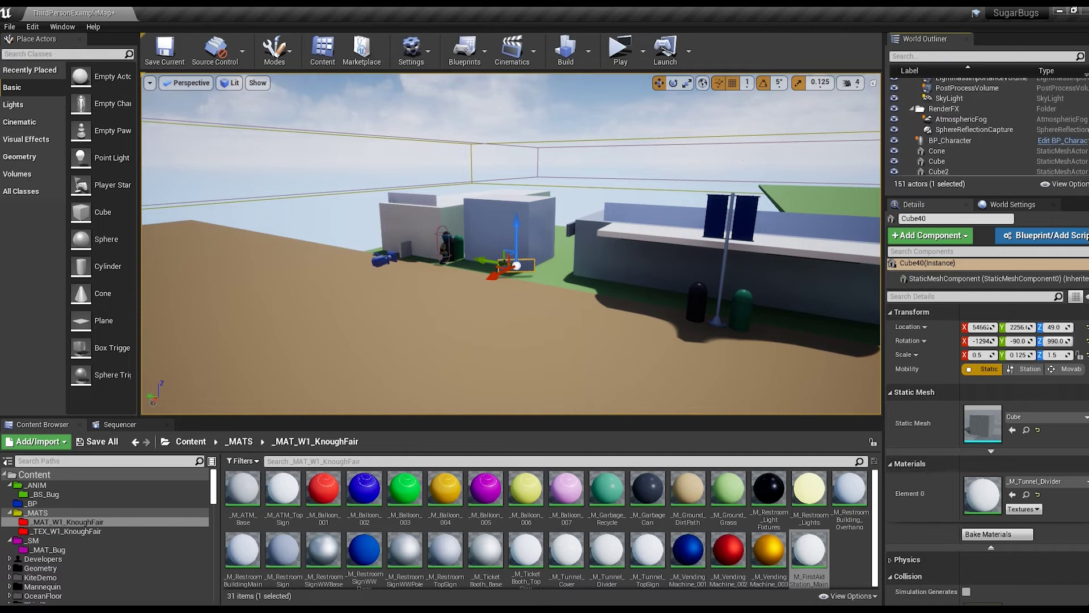
# Move Cube6 to the panel's end and flatten it into a low foot (Z scale 0.25)
pyautogui.click(939, 158)
pyautogui.doubleClick(939, 158)
pyautogui.moveTo(532, 316); pyautogui.dragTo(533, 307)
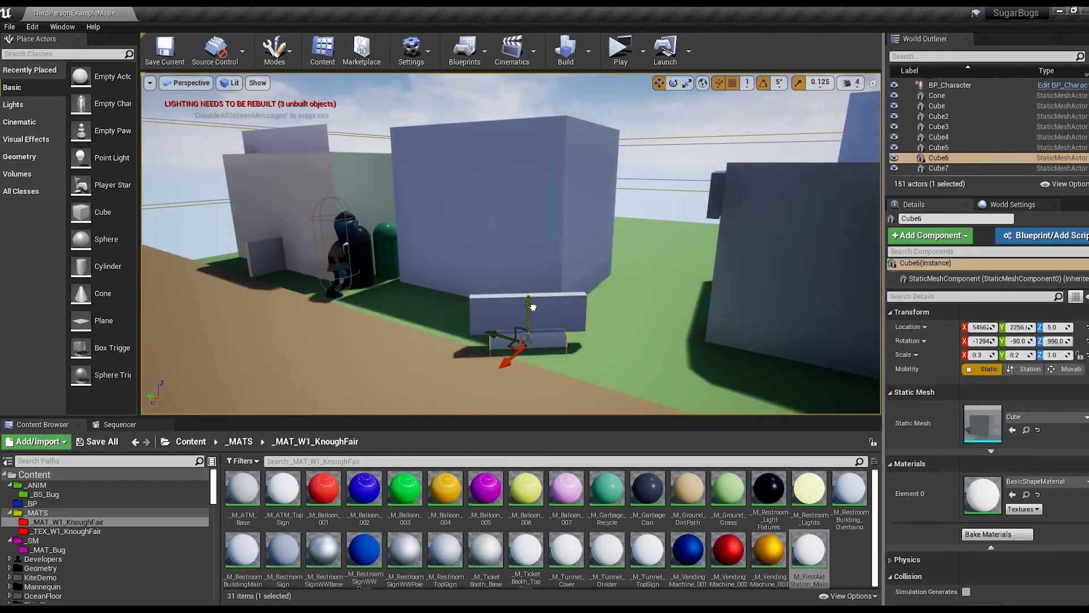
pyautogui.moveTo(534, 297)
pyautogui.mouseDown(button='right')
pyautogui.moveTo(423, 333)
pyautogui.moveTo(431, 318)
pyautogui.mouseUp(button='right')
pyautogui.moveTo(1018, 328); pyautogui.dragTo(1010, 348)
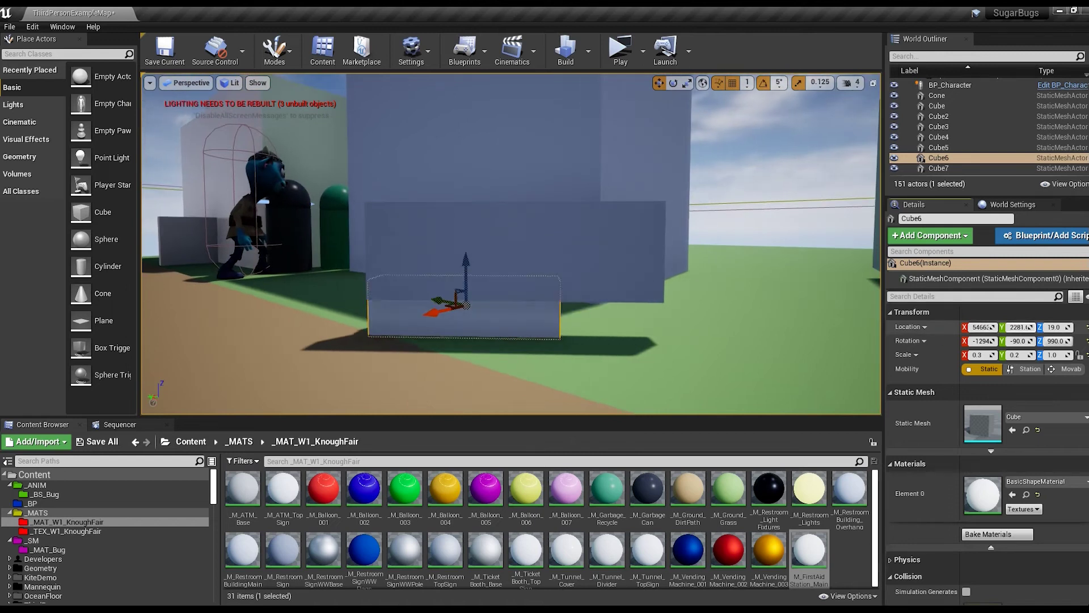
pyautogui.press('space')
pyautogui.press('space')
pyautogui.moveTo(454, 307)
pyautogui.mouseDown()
pyautogui.moveTo(481, 297)
pyautogui.moveTo(391, 309)
pyautogui.mouseUp()
pyautogui.press('space')
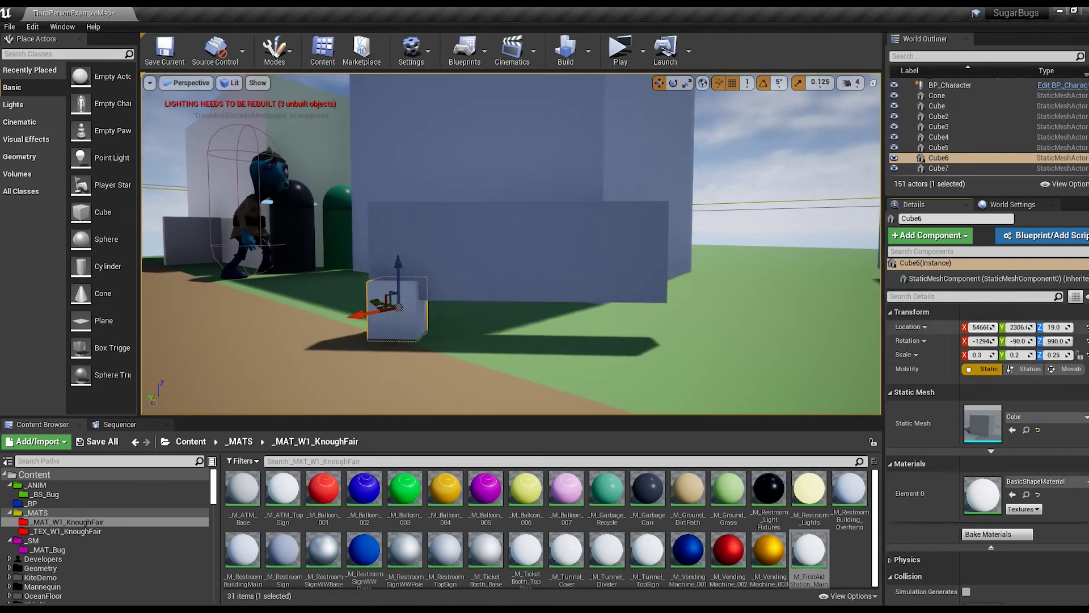
# Rotate Cube6 55° in Top view and lower it onto the ground
pyautogui.click(187, 83)
pyautogui.click(181, 111)
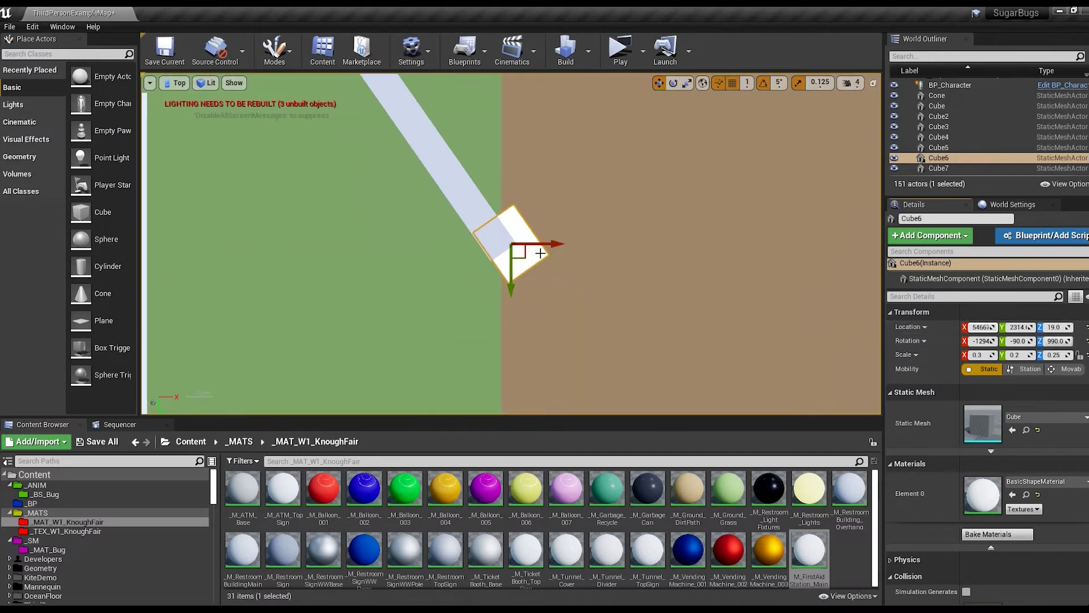
pyautogui.hotkey('alt', 'g')
pyautogui.moveTo(375, 176); pyautogui.dragTo(371, 275)
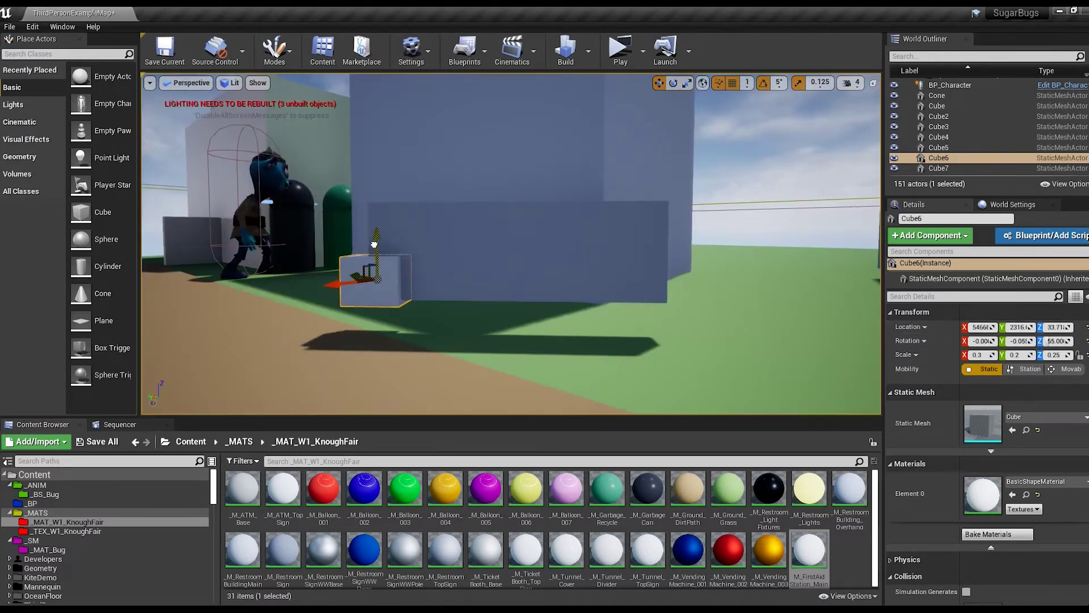
pyautogui.click(187, 83)
pyautogui.click(182, 110)
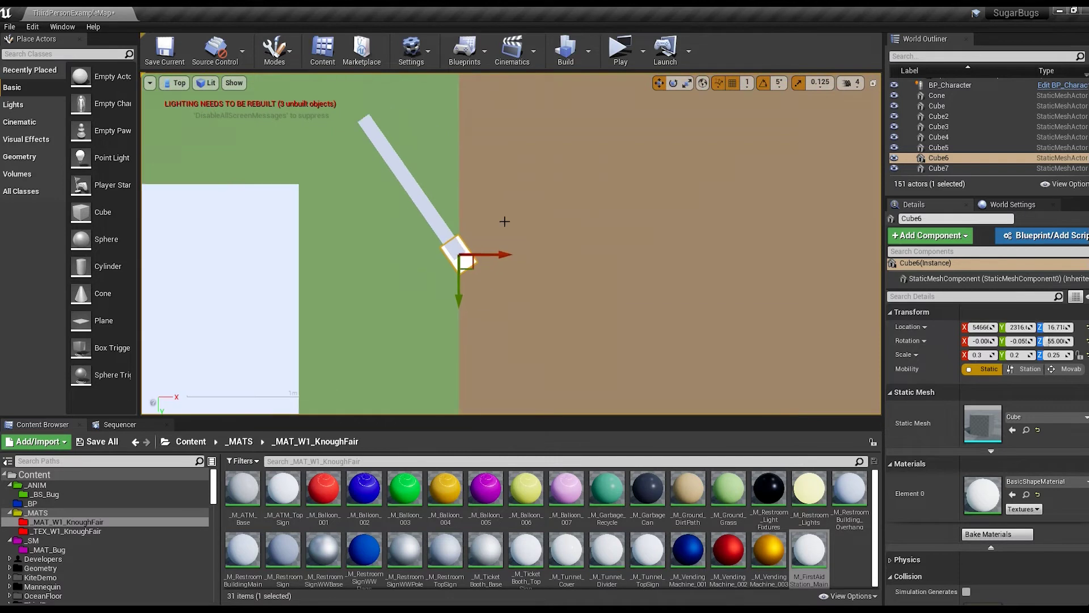
# Alt-drag a copy of the foot block to the panel's other end as Cube41
pyautogui.keyDown('alt'); pyautogui.moveTo(499, 316); pyautogui.dragTo(420, 207); pyautogui.keyUp('alt')
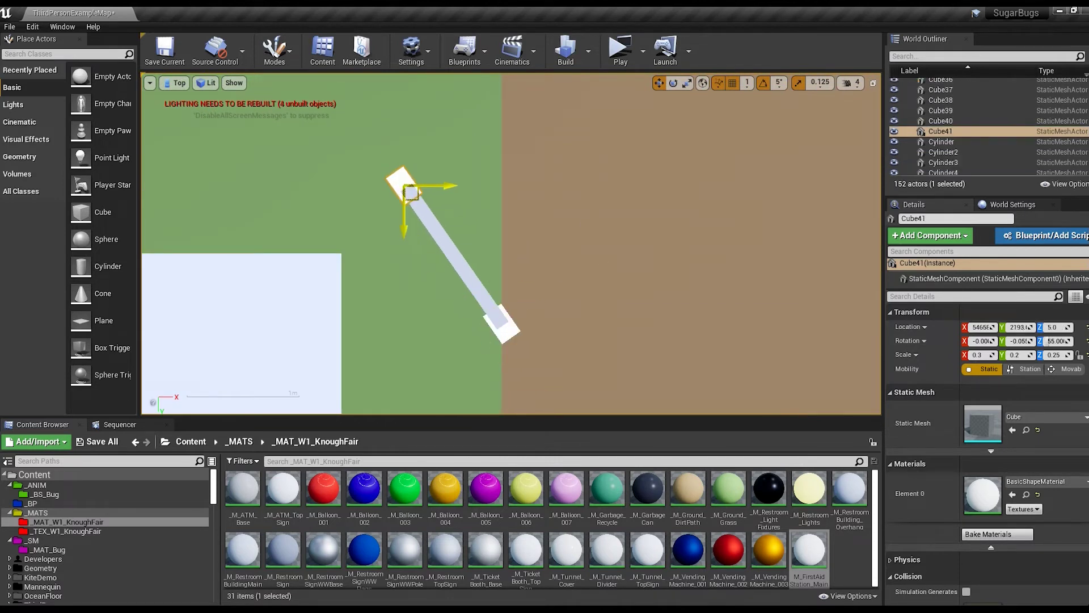
pyautogui.click(180, 83)
pyautogui.click(192, 95)
pyautogui.click(374, 315)
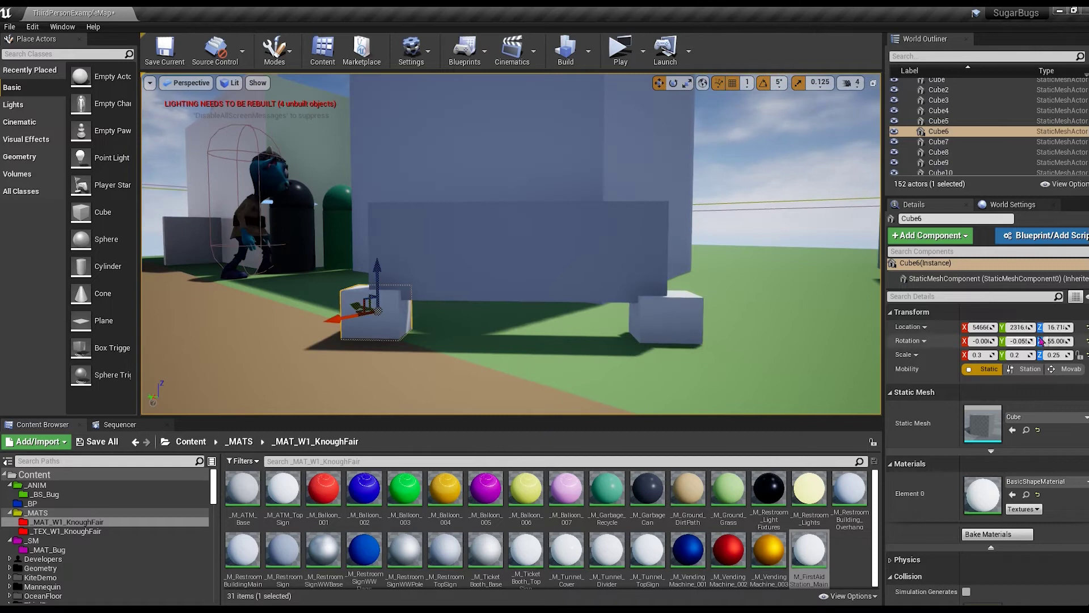
pyautogui.hotkey('ctrl', 'z')
pyautogui.hotkey('ctrl', 'z')
pyautogui.hotkey('ctrl', 'z')
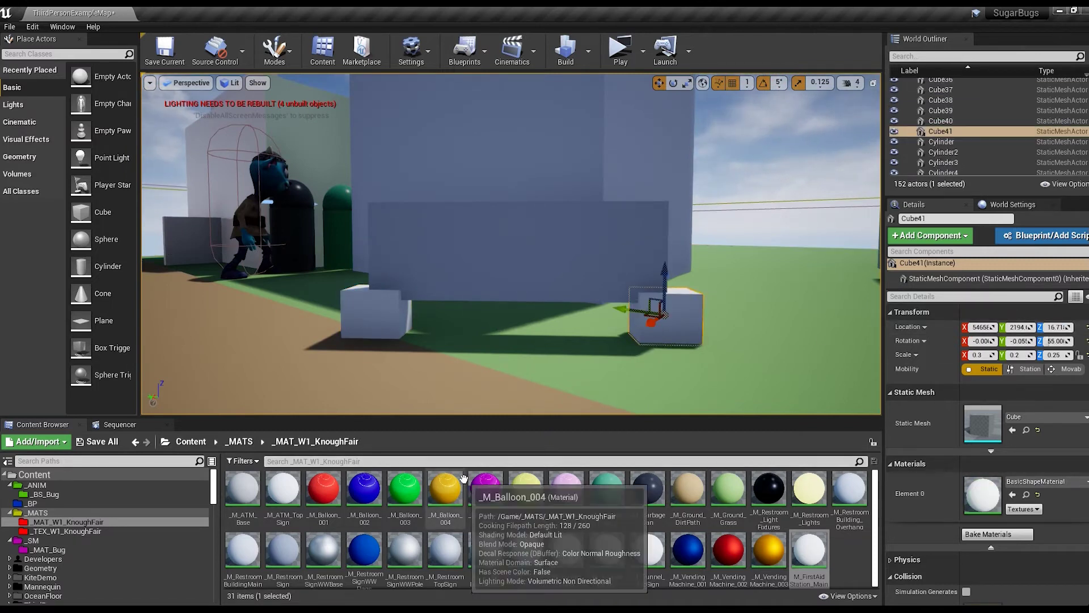
# Duplicate M_RestroomSignWW as _M_FirstAid_Sign_Base with roughness 1 and save it
pyautogui.click(363, 549)
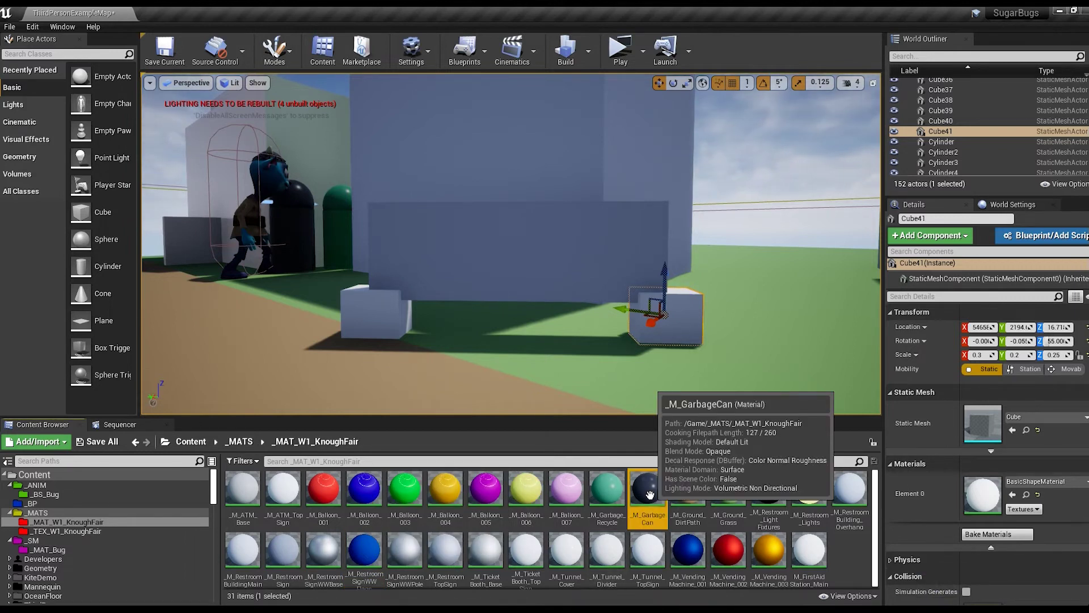
pyautogui.click(364, 549)
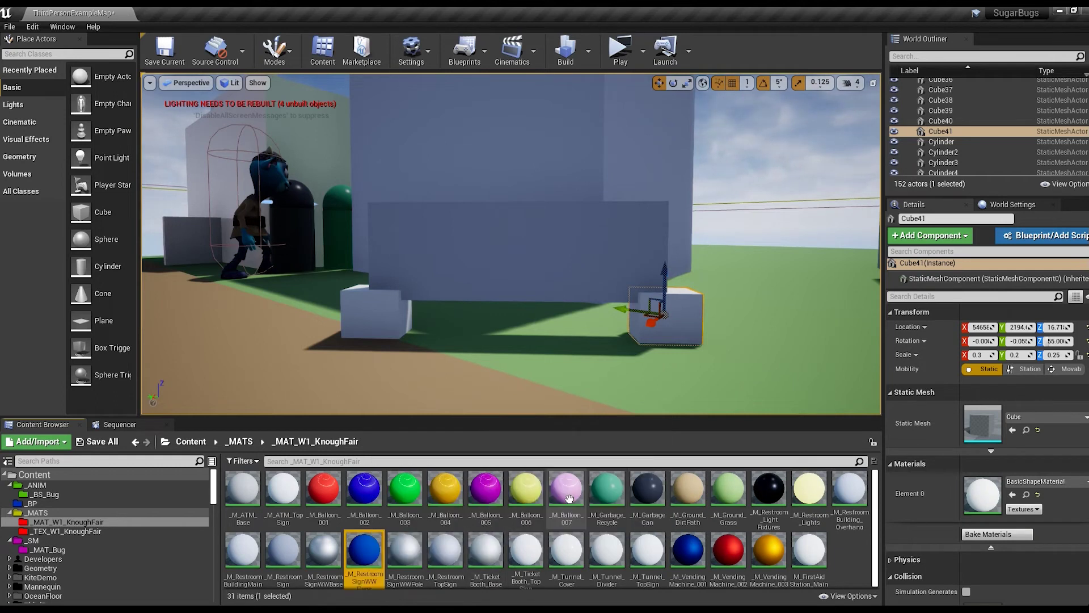
pyautogui.hotkey('ctrl', 'w')
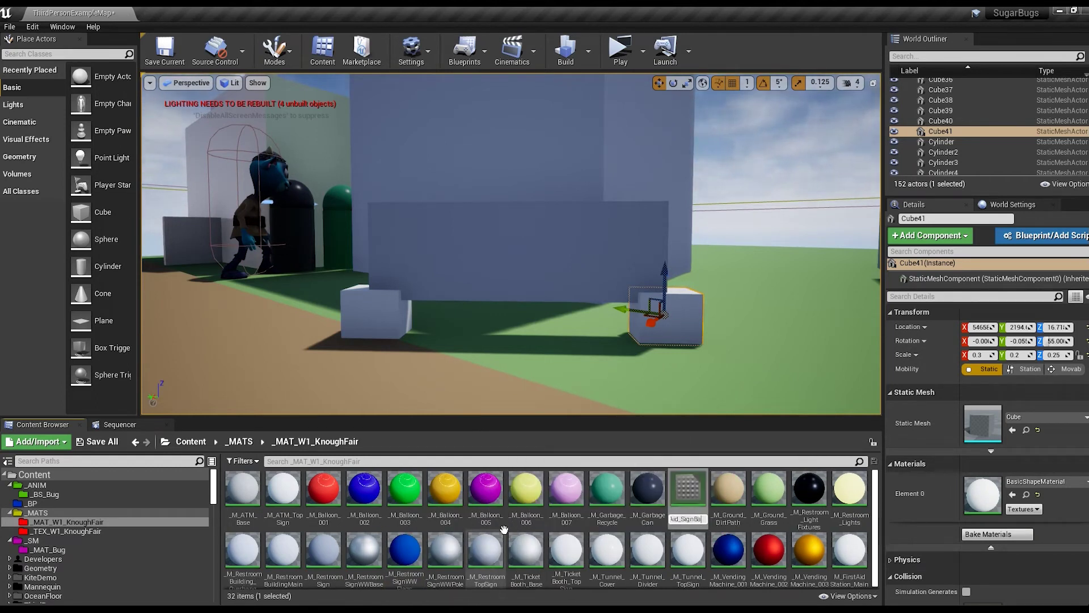
pyautogui.write('se')
pyautogui.press('Return')
pyautogui.doubleClick(607, 488)
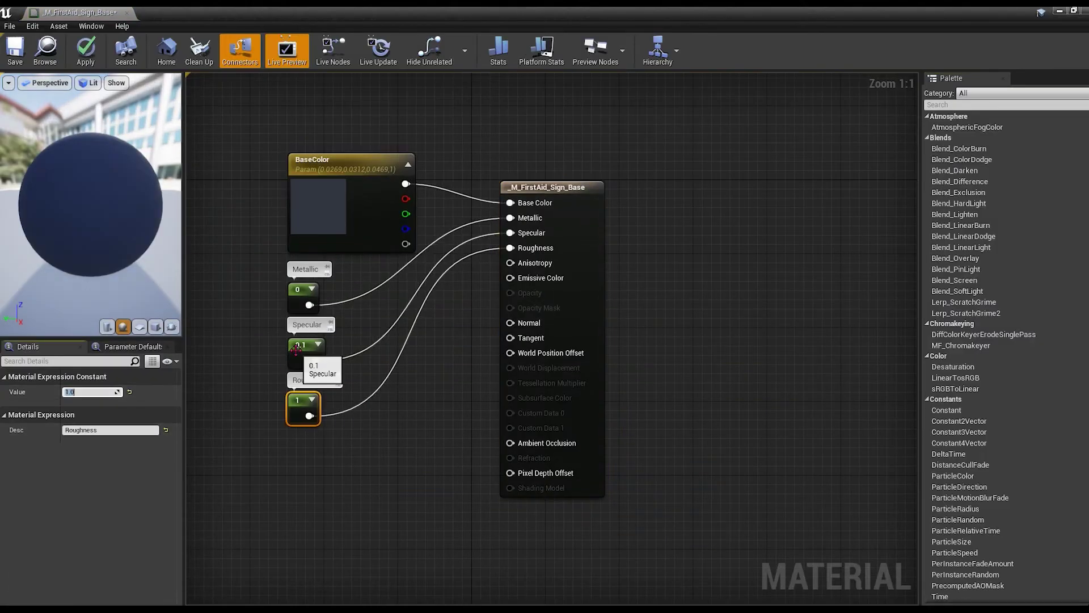
pyautogui.hotkey('ctrl', 's')
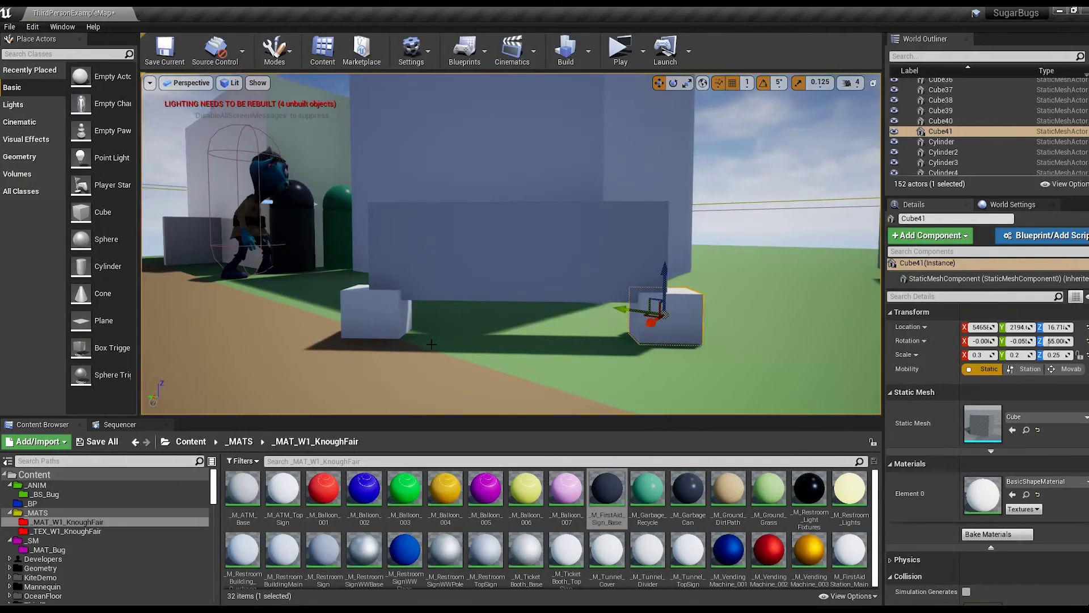
# Duplicate it into a brighter-blue _M_FirstAid_Sign material and apply it to panel Cube40
pyautogui.click(386, 312)
pyautogui.click(454, 267)
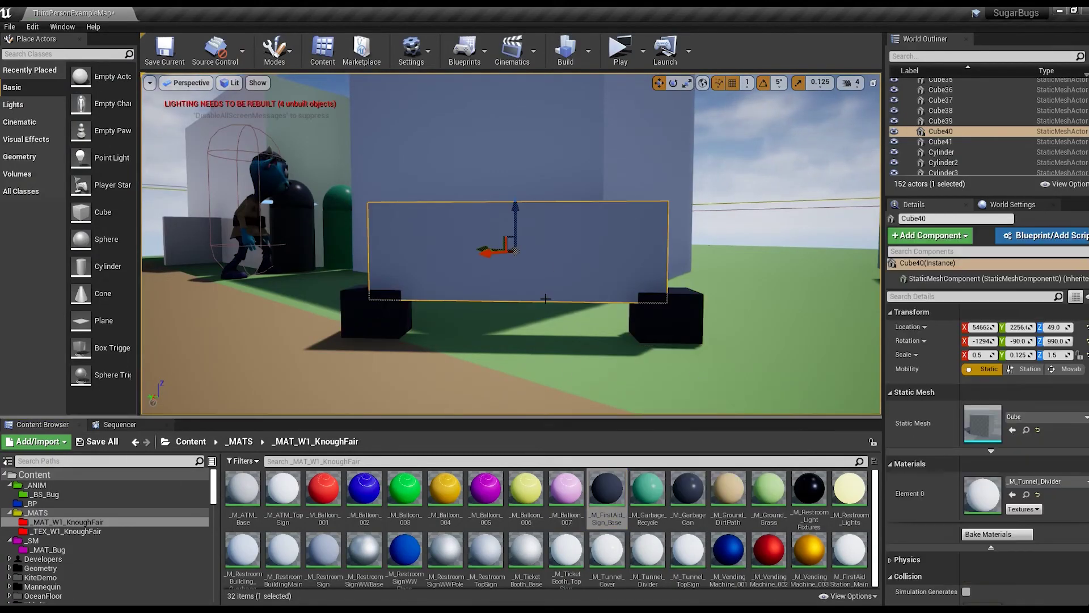
pyautogui.click(607, 487)
pyautogui.hotkey('ctrl', 'w')
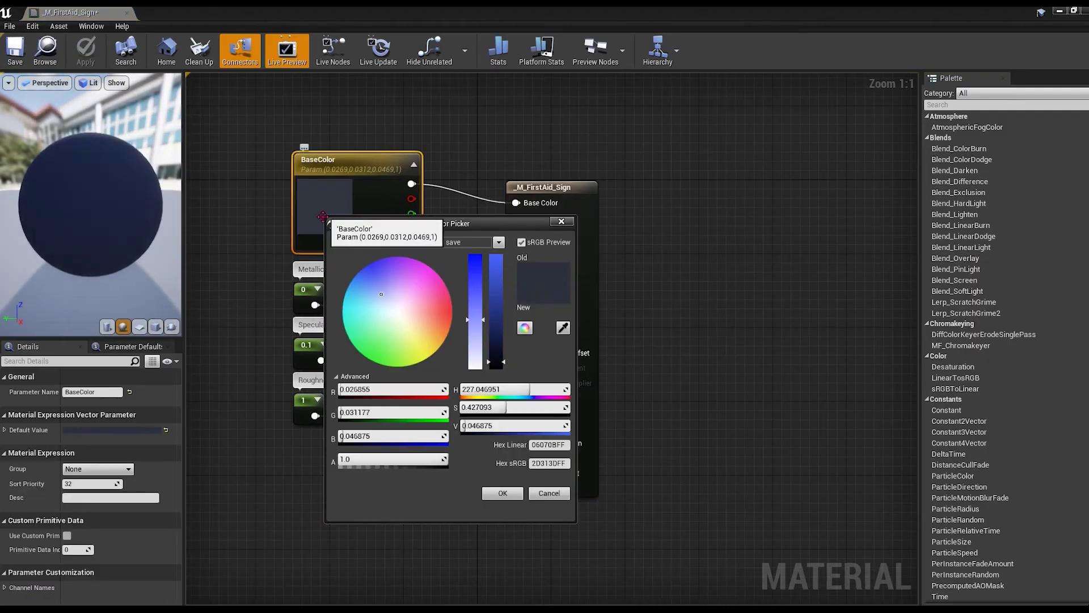
pyautogui.click(503, 493)
pyautogui.click(15, 50)
pyautogui.scroll(-5, 570, 246)
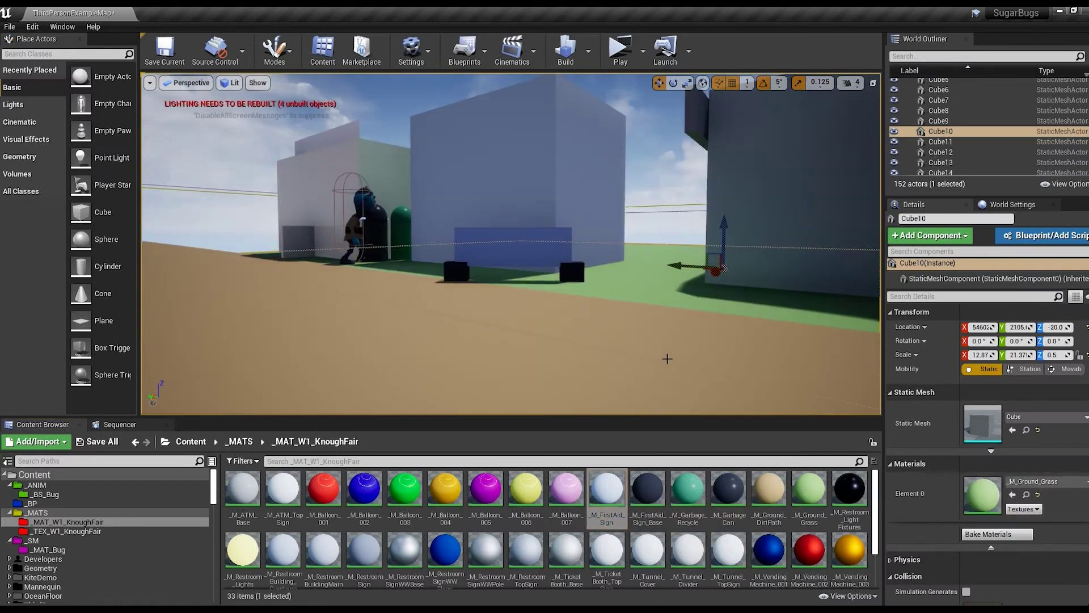
pyautogui.click(549, 172)
# Place a cone beside the bench sign, scaled 0.25 in X and Y, and nudge it up slightly
pyautogui.moveTo(549, 171)
pyautogui.mouseDown(button='right')
pyautogui.moveTo(549, 187)
pyautogui.moveTo(511, 187)
pyautogui.mouseUp(button='right')
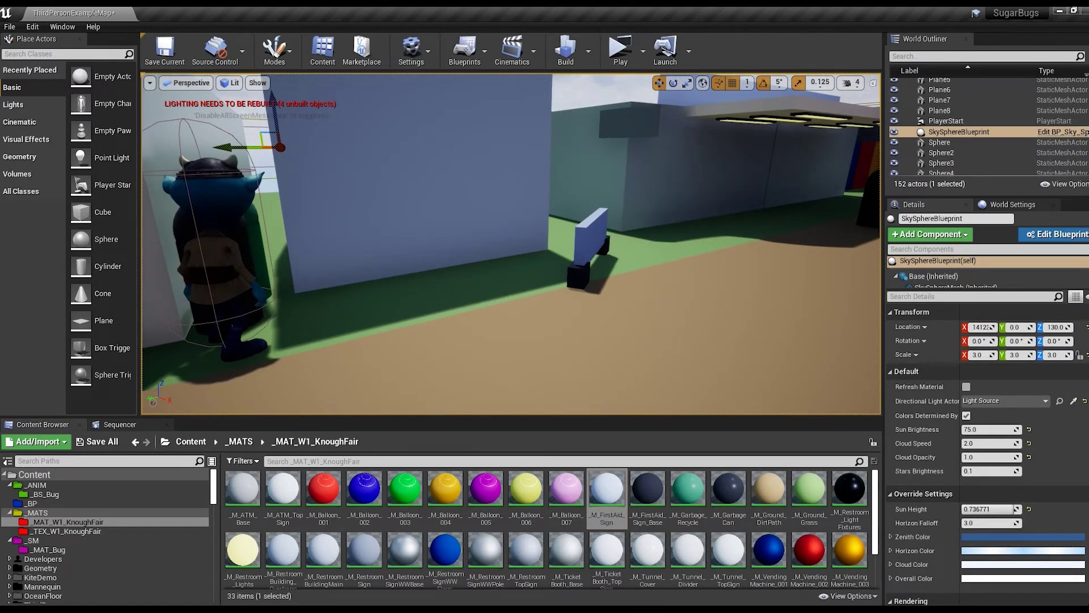
pyautogui.moveTo(81, 293); pyautogui.dragTo(564, 267)
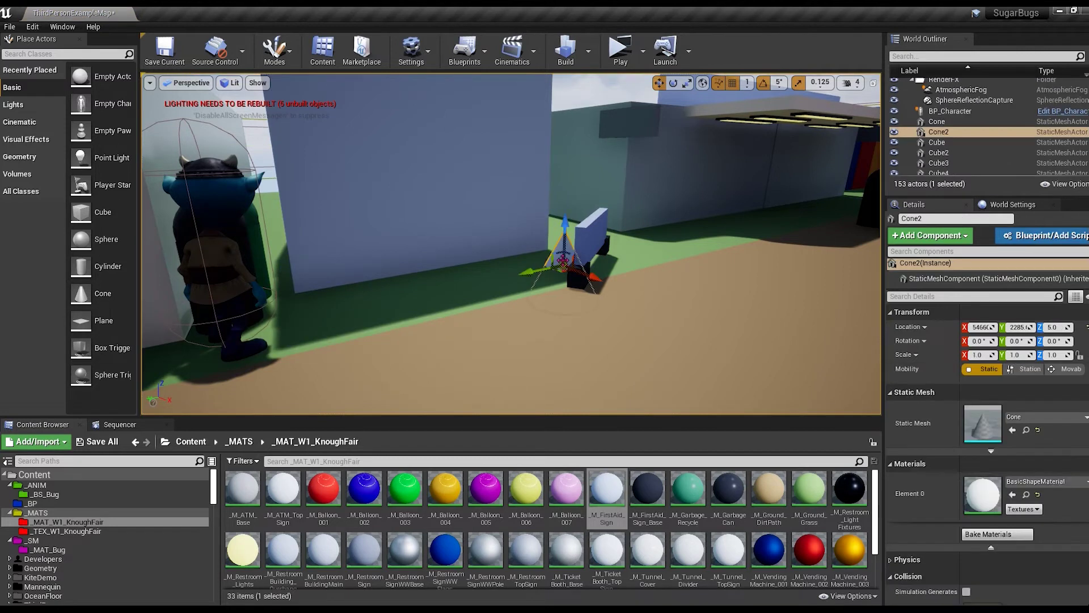
pyautogui.write('0.25')
pyautogui.press('Tab')
pyautogui.write('0.25')
pyautogui.press('Tab')
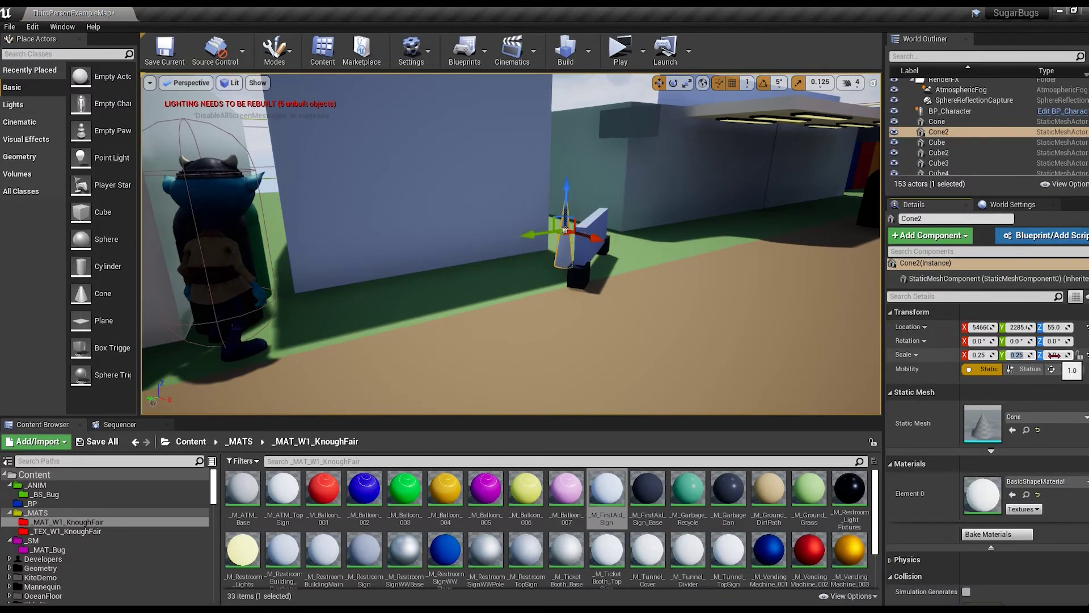
pyautogui.scroll(-3, 568, 123)
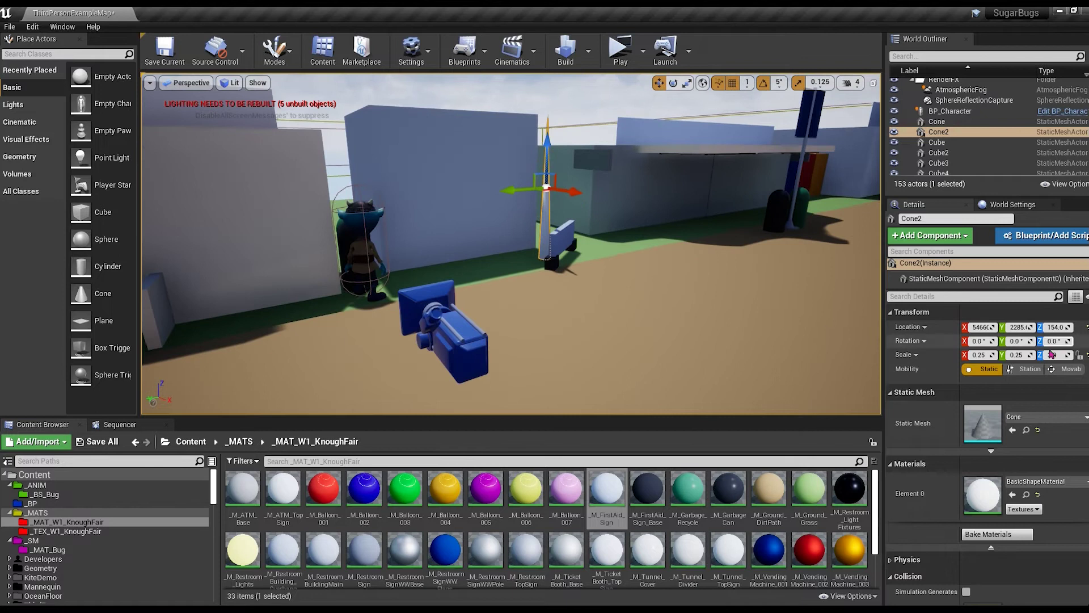
pyautogui.moveTo(554, 169); pyautogui.dragTo(555, 168)
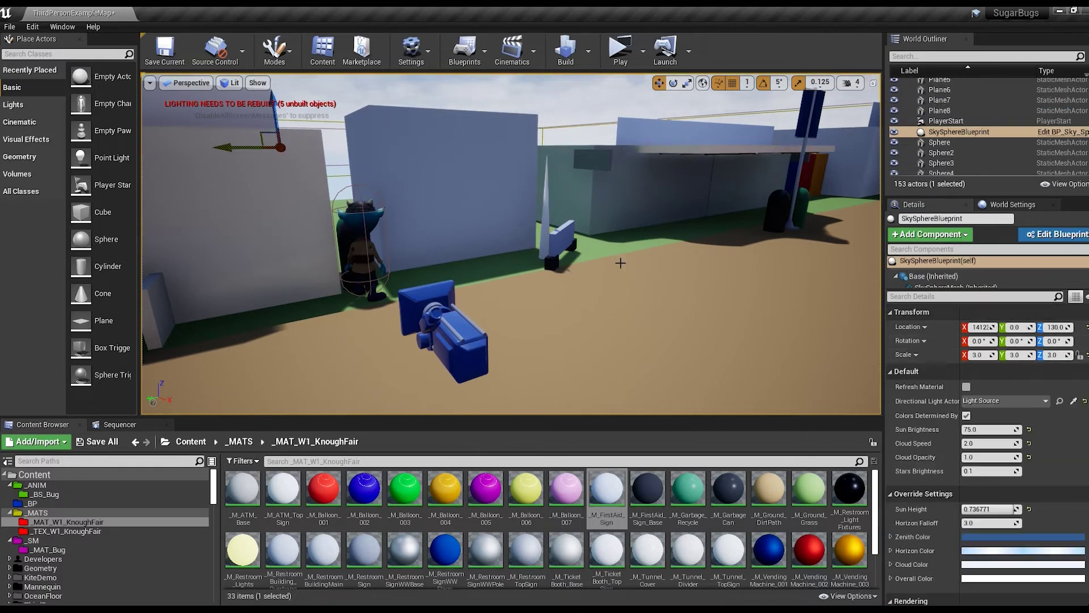
# Duplicate the grass material as _M_FirstAid_TreeSmall, give it a green base colour and save
pyautogui.click(807, 496)
pyautogui.hotkey('ctrl', 'w')
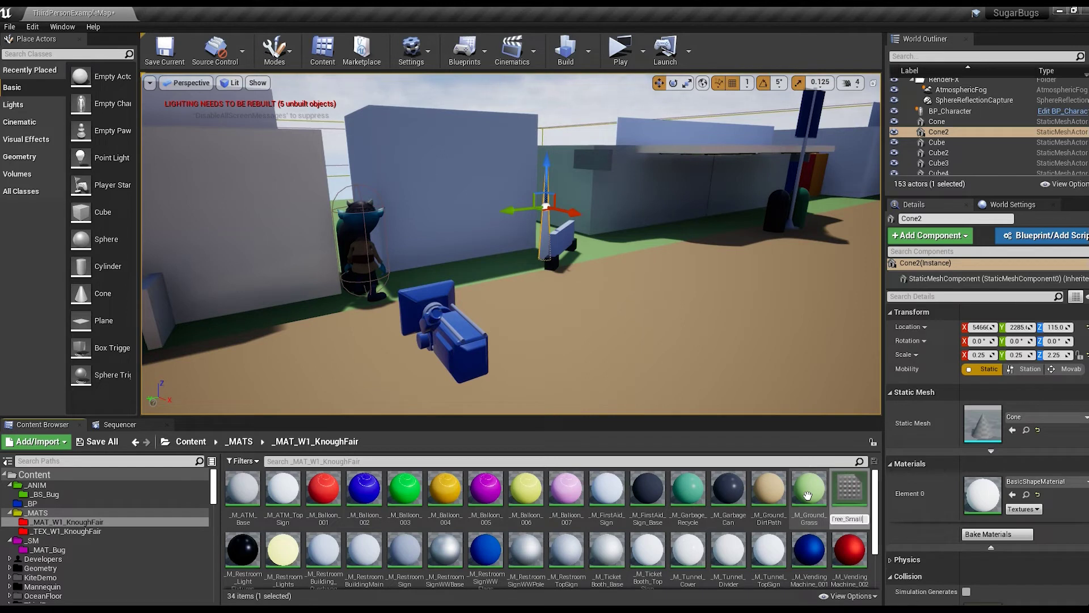
pyautogui.press('Return')
pyautogui.doubleClick(688, 488)
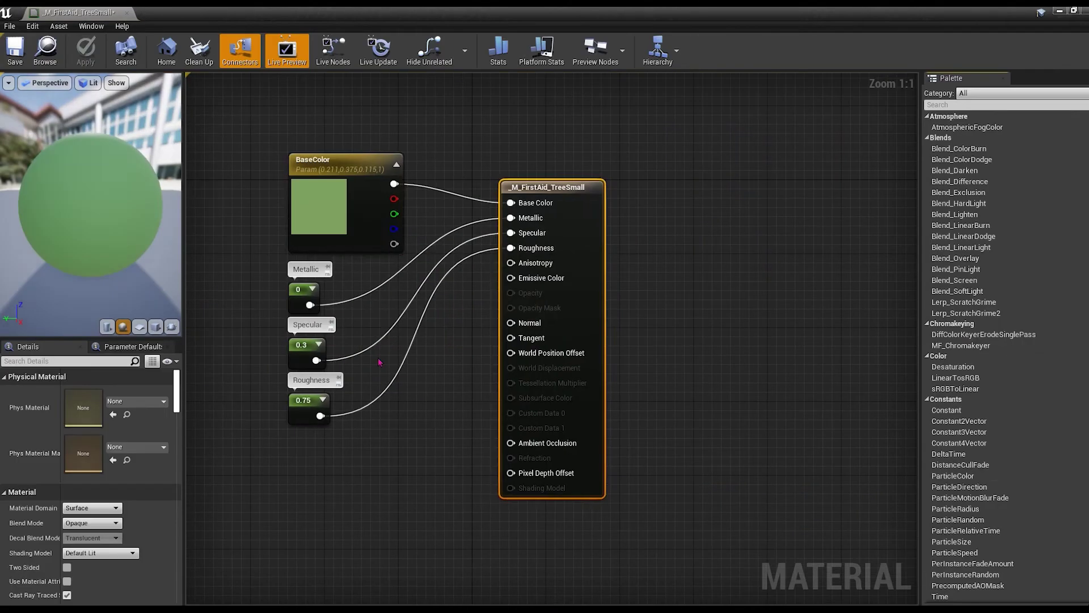
pyautogui.click(304, 576)
pyautogui.click(16, 51)
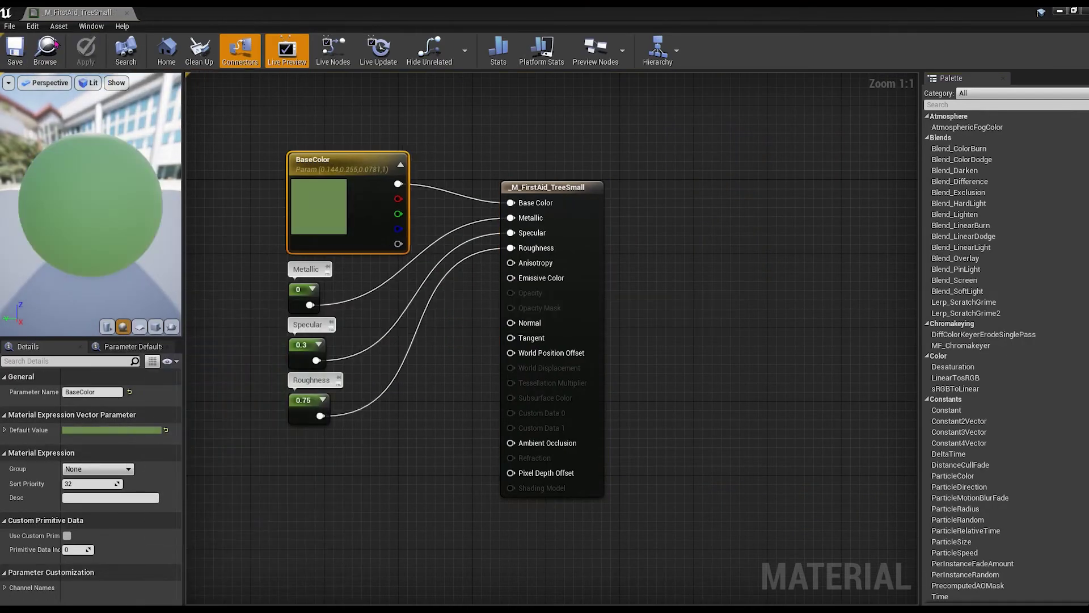
pyautogui.click(127, 13)
# Create _M_FirstAid_TreeTrunk_Small with a brown base colour and adjusted roughness, then apply it
pyautogui.hotkey('ctrl', 'w')
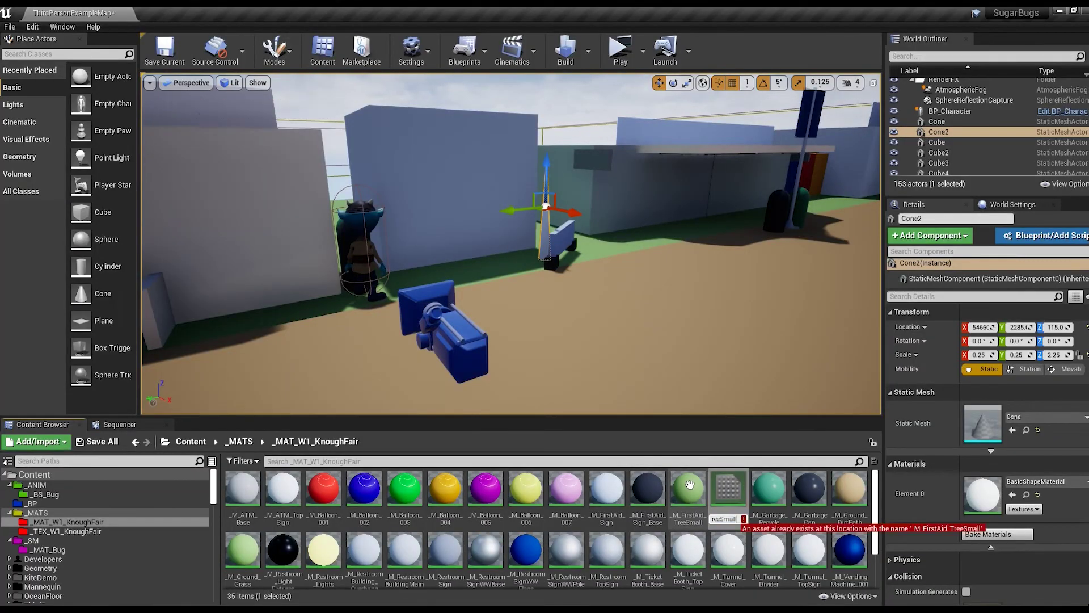
pyautogui.write('Small')
pyautogui.press('Return')
pyautogui.doubleClick(728, 488)
pyautogui.click(99, 430)
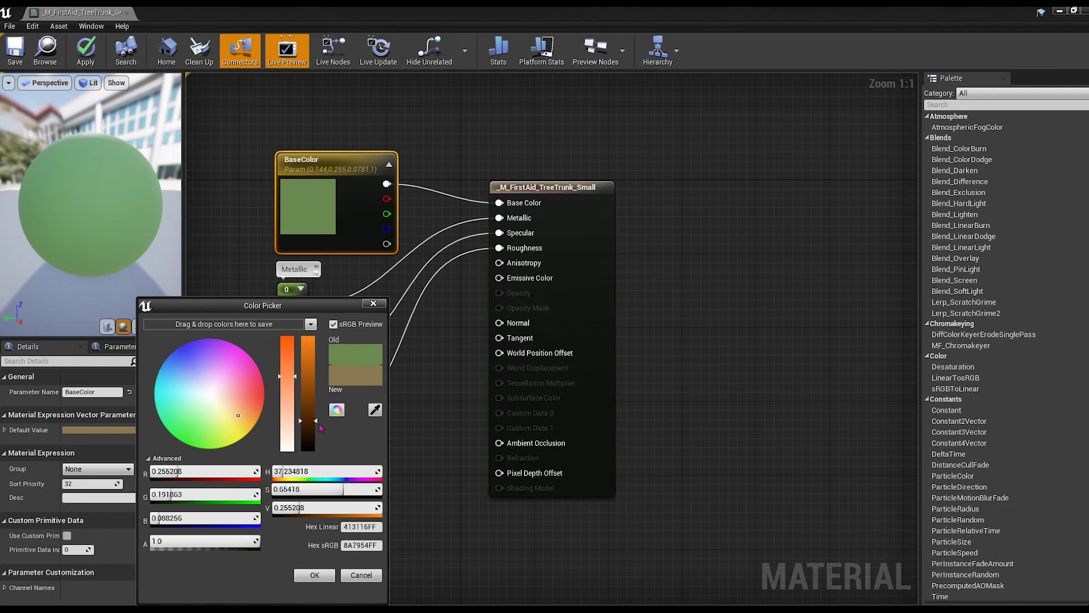
pyautogui.click(314, 575)
pyautogui.click(293, 406)
pyautogui.click(76, 392)
pyautogui.press('Return')
pyautogui.click(85, 51)
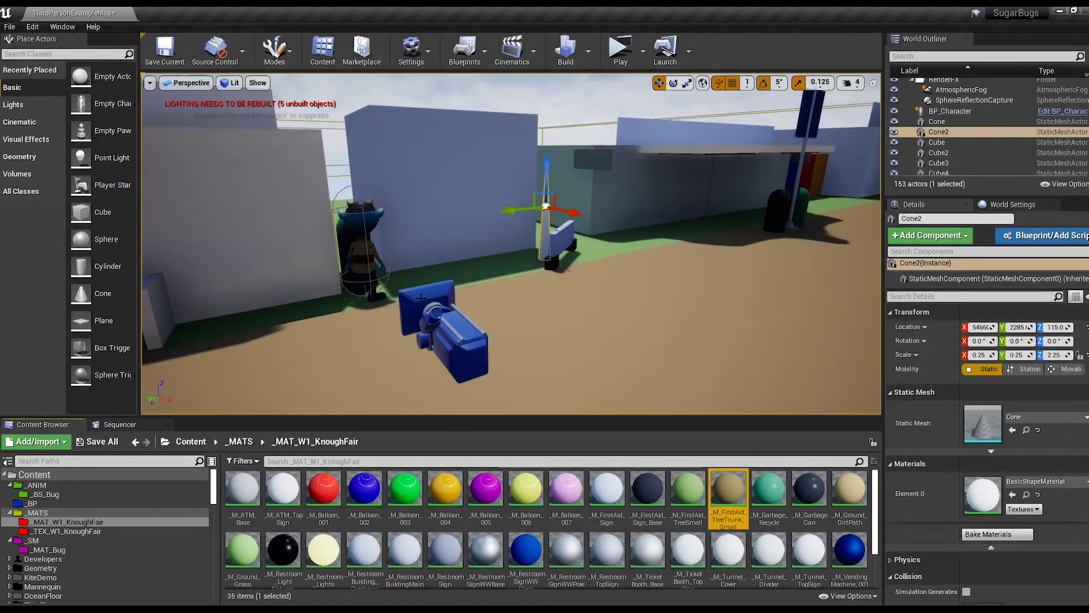
# Place a sphere above the tree trunk and give it the green _M_FirstAid_TreeSmall material
pyautogui.scroll(3, 663, 292)
pyautogui.moveTo(80, 239)
pyautogui.mouseDown()
pyautogui.moveTo(551, 194)
pyautogui.moveTo(552, 164)
pyautogui.mouseUp()
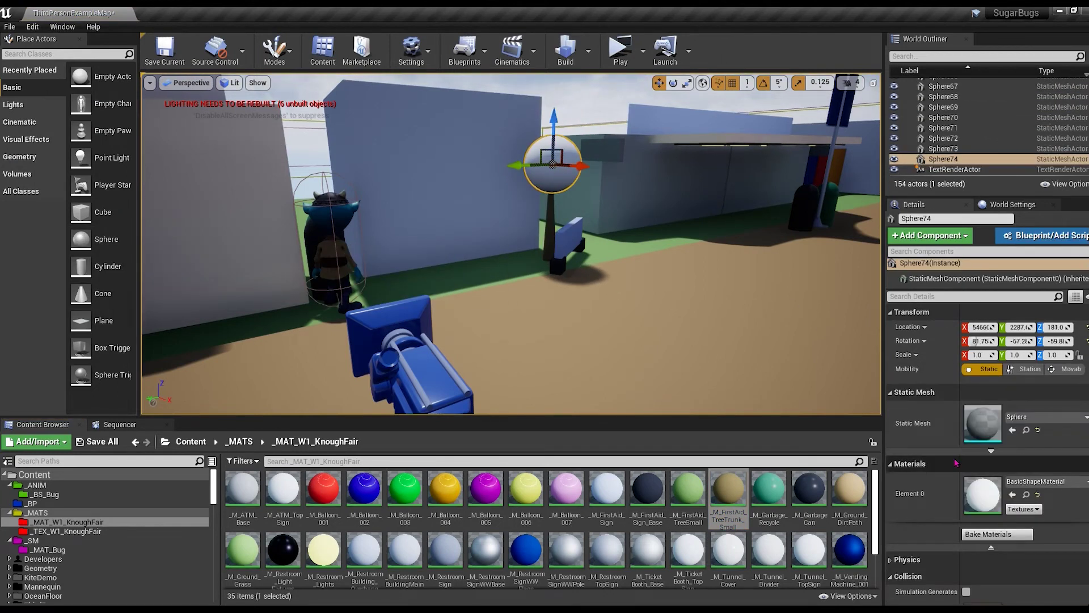
pyautogui.moveTo(689, 488); pyautogui.dragTo(552, 165)
pyautogui.click(613, 96)
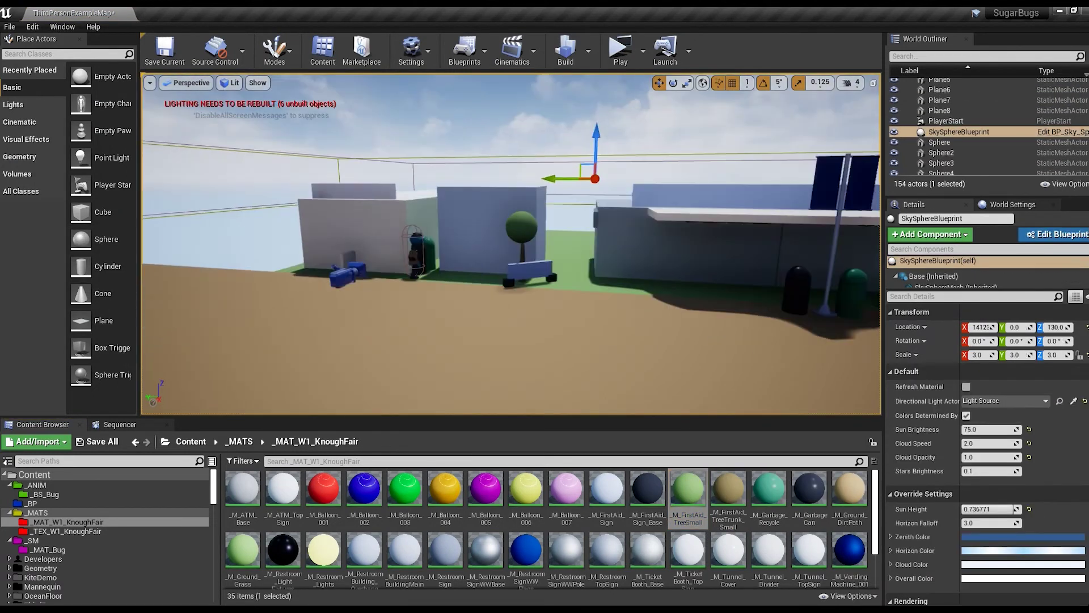
# Duplicate the green sphere twice for the canopy, scaling one to 8 and raising the third
pyautogui.scroll(3, 437, 210)
pyautogui.click(437, 210)
pyautogui.keyDown('alt'); pyautogui.moveTo(435, 210); pyautogui.dragTo(454, 209); pyautogui.keyUp('alt')
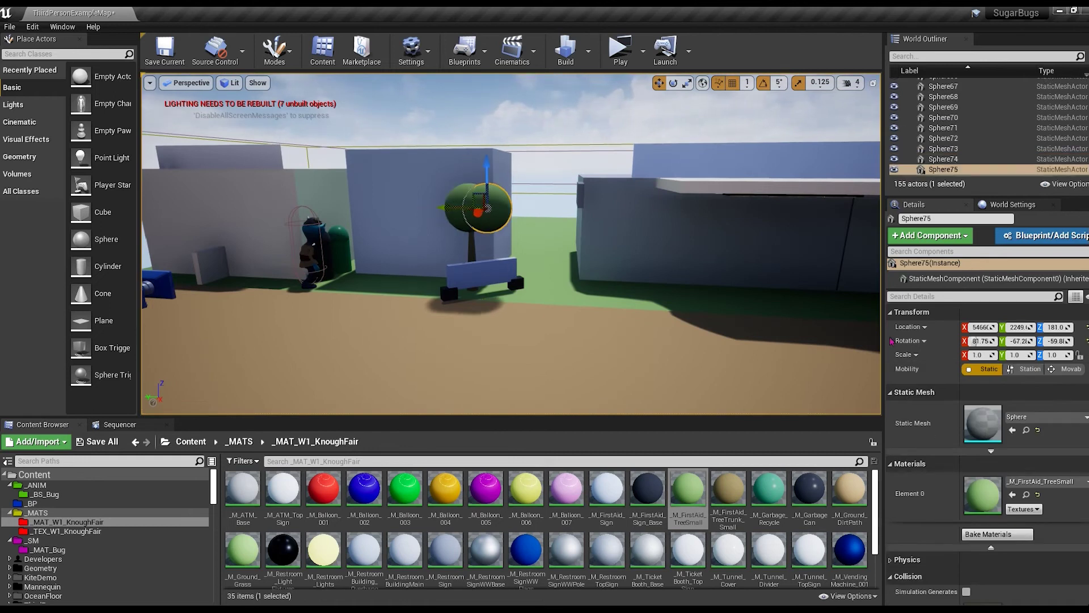
pyautogui.write('8')
pyautogui.press('Return')
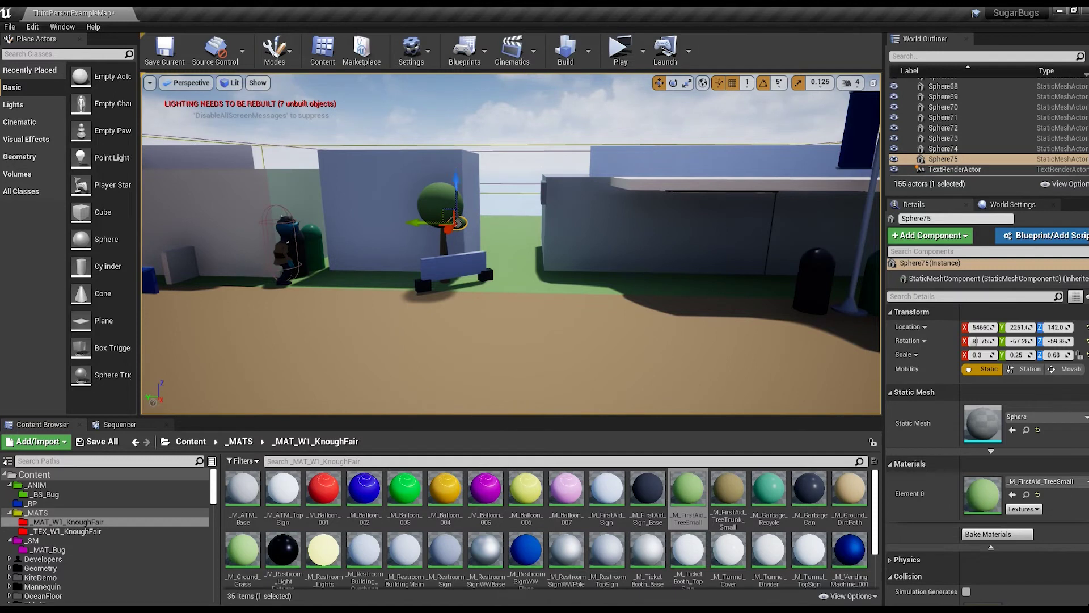
pyautogui.keyDown('alt'); pyautogui.moveTo(420, 222); pyautogui.dragTo(419, 210); pyautogui.keyUp('alt')
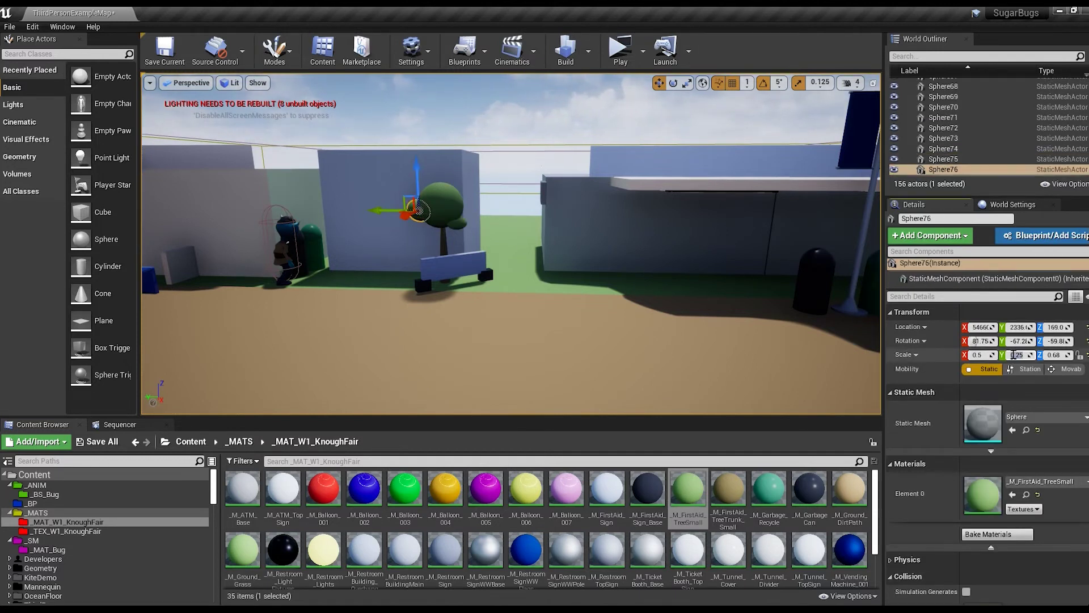
pyautogui.moveTo(417, 181); pyautogui.dragTo(417, 164)
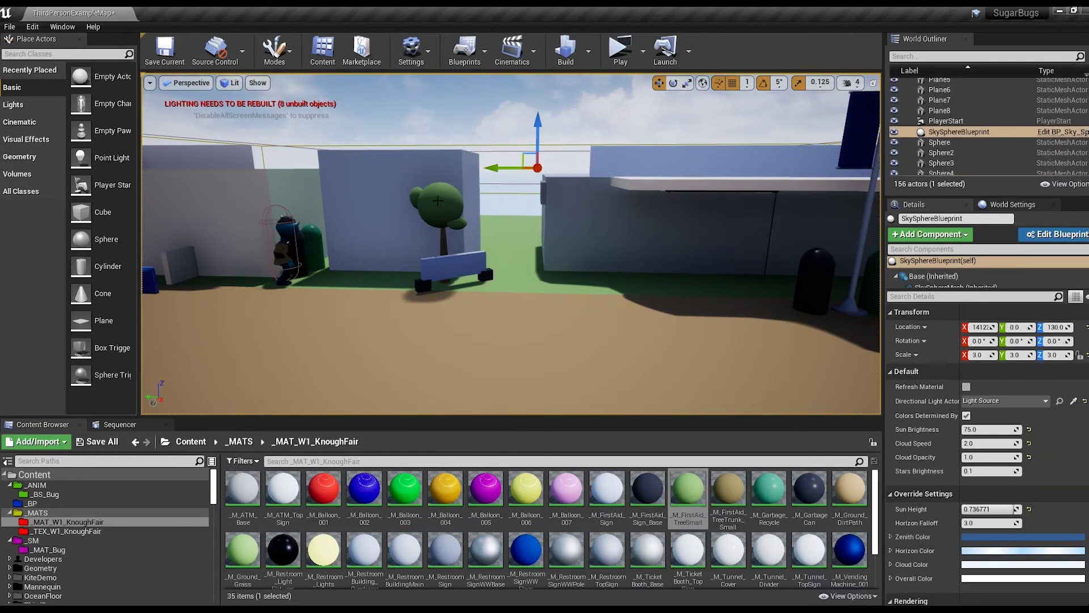
# Move the player character closer to the tree
pyautogui.scroll(3, 376, 187)
pyautogui.scroll(-2, 376, 187)
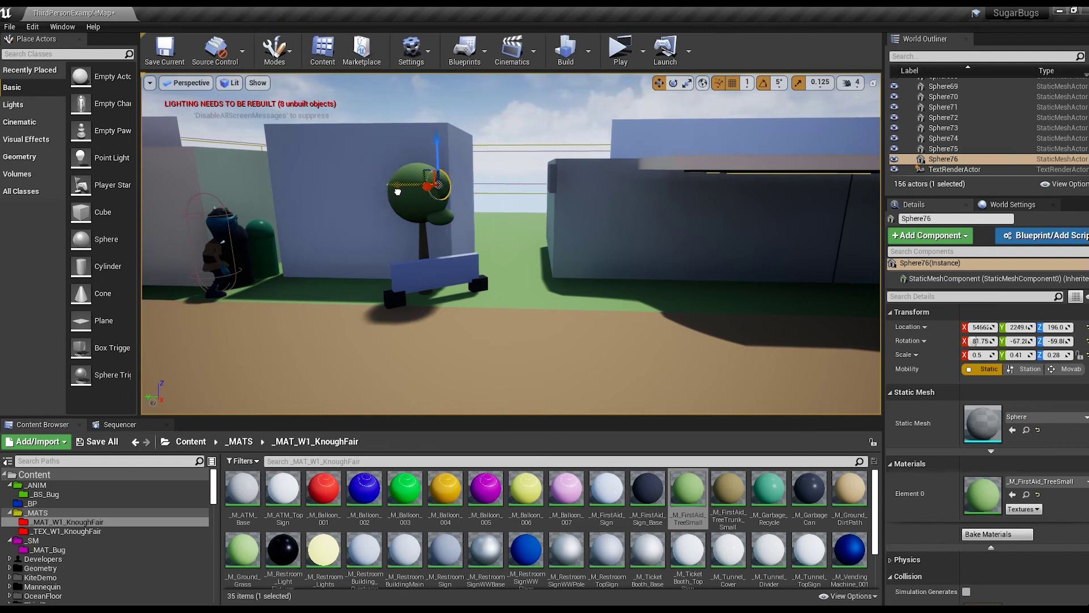
pyautogui.scroll(-5, 353, 186)
pyautogui.click(400, 271)
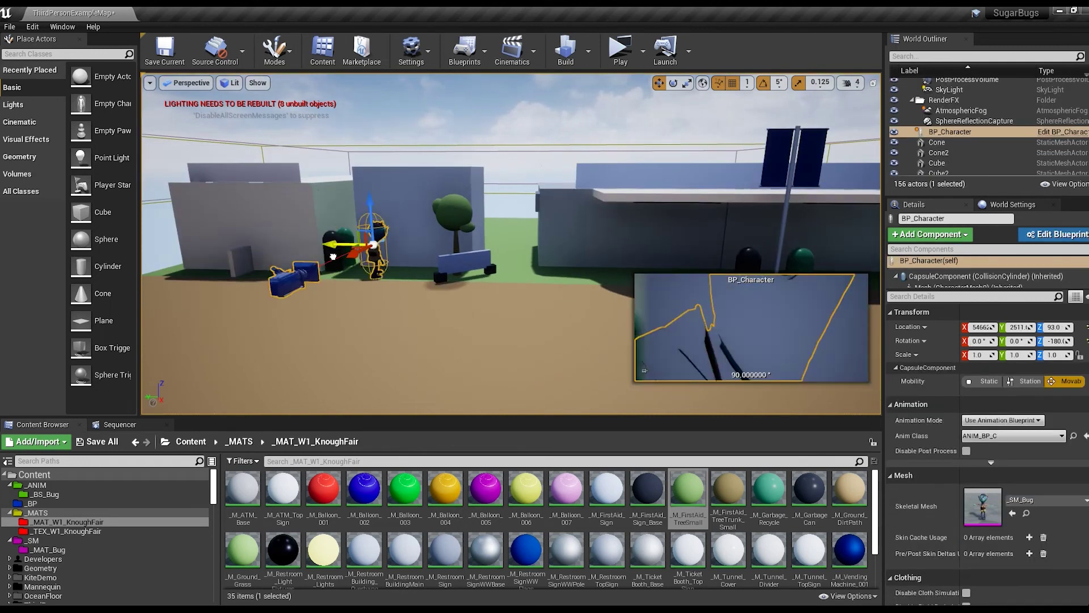
pyautogui.moveTo(400, 271)
pyautogui.mouseDown()
pyautogui.moveTo(365, 268)
pyautogui.moveTo(396, 288)
pyautogui.mouseUp()
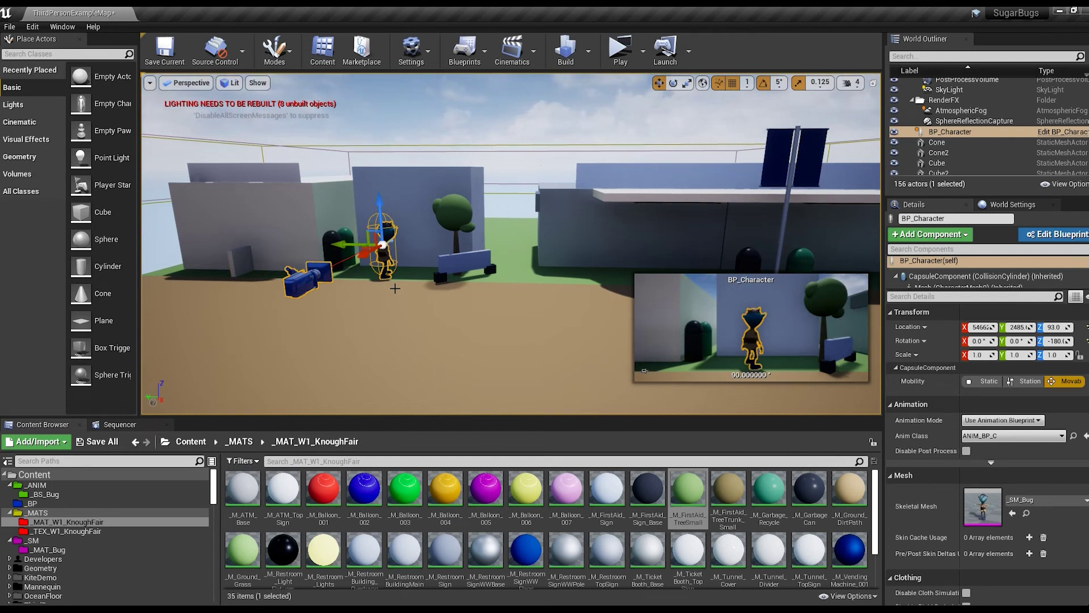
pyautogui.click(395, 288)
# Place a cube above the first-aid building and scale it to 0.57 and 0.2 into a thin post
pyautogui.moveTo(81, 211)
pyautogui.mouseDown()
pyautogui.moveTo(413, 161)
pyautogui.moveTo(415, 121)
pyautogui.mouseUp()
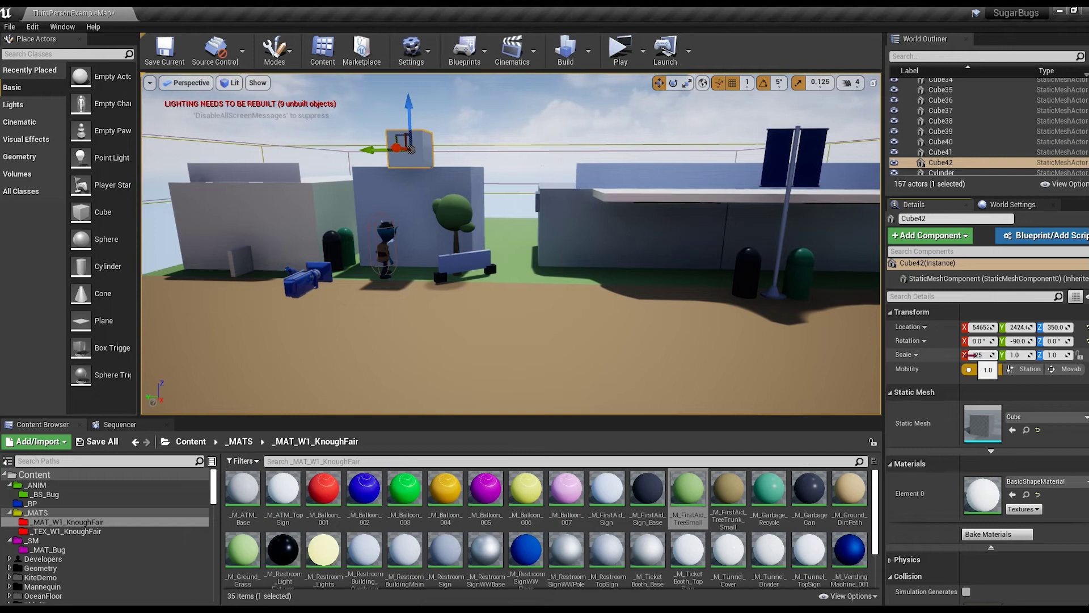
pyautogui.write('0.57')
pyautogui.press('Return')
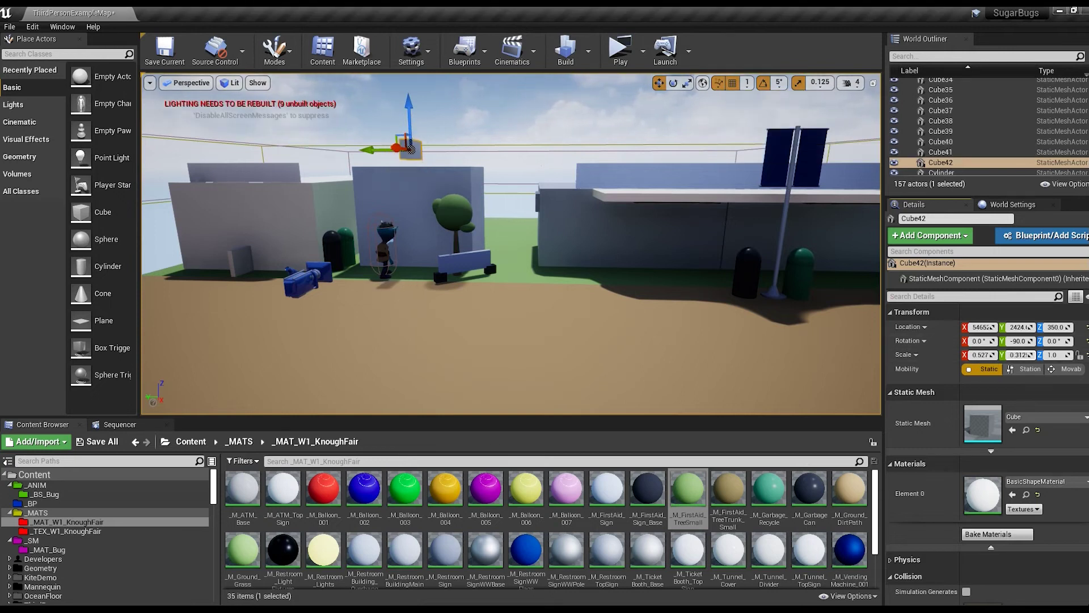
pyautogui.moveTo(628, 240); pyautogui.dragTo(628, 241, button='right')
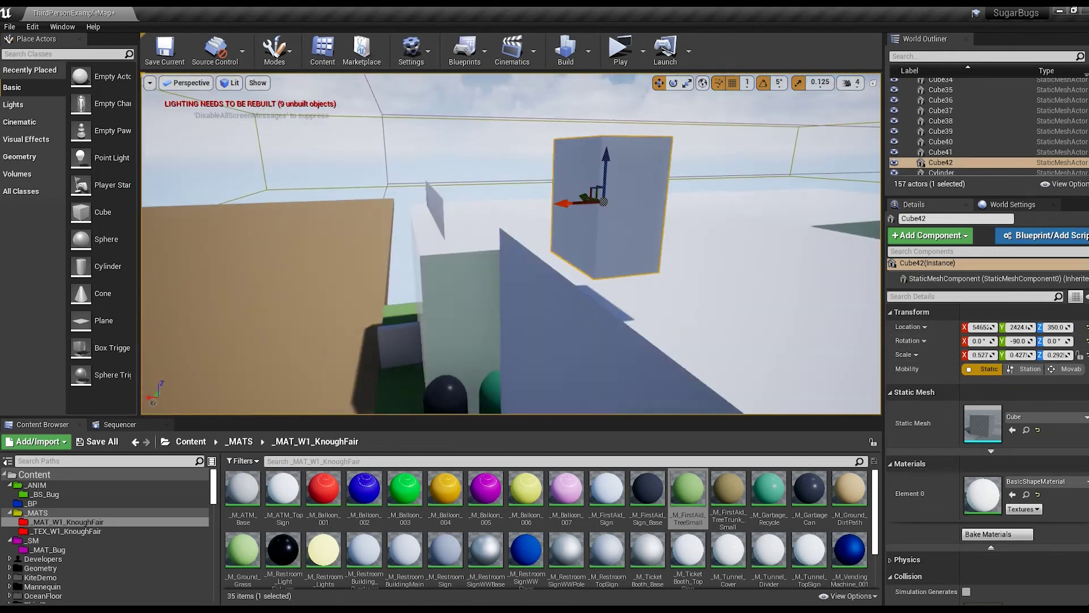
pyautogui.click(1019, 355)
pyautogui.write('0.2')
pyautogui.press('Return')
pyautogui.moveTo(783, 298); pyautogui.dragTo(783, 299, button='right')
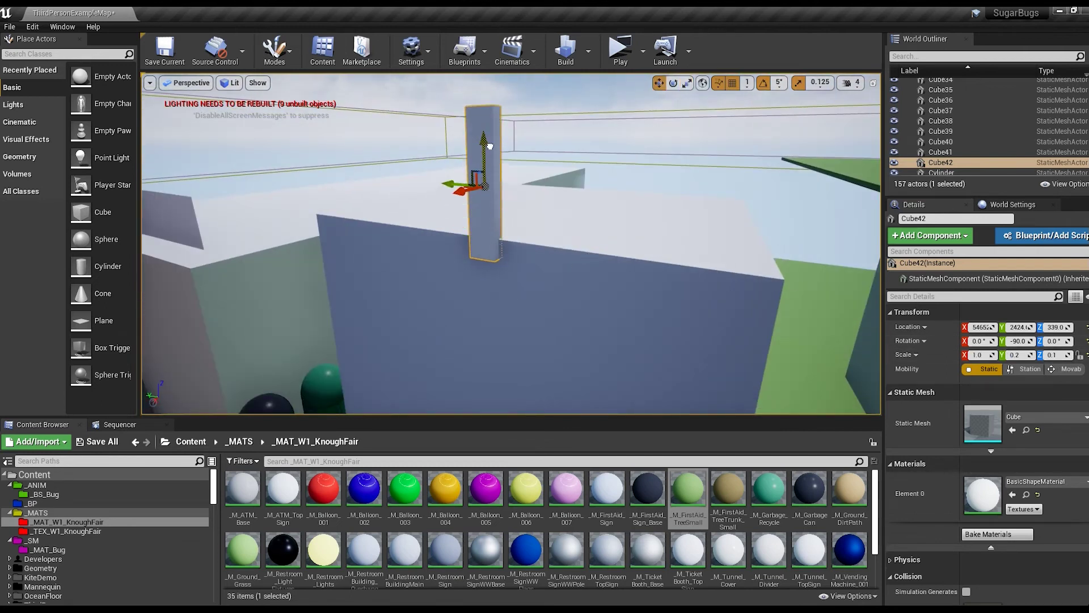
# Duplicate the post, rotate it into a horizontal crossbar, check in Front view, and select both
pyautogui.hotkey('ctrl', 'w')
pyautogui.press('e')
pyautogui.moveTo(567, 159); pyautogui.dragTo(448, 168)
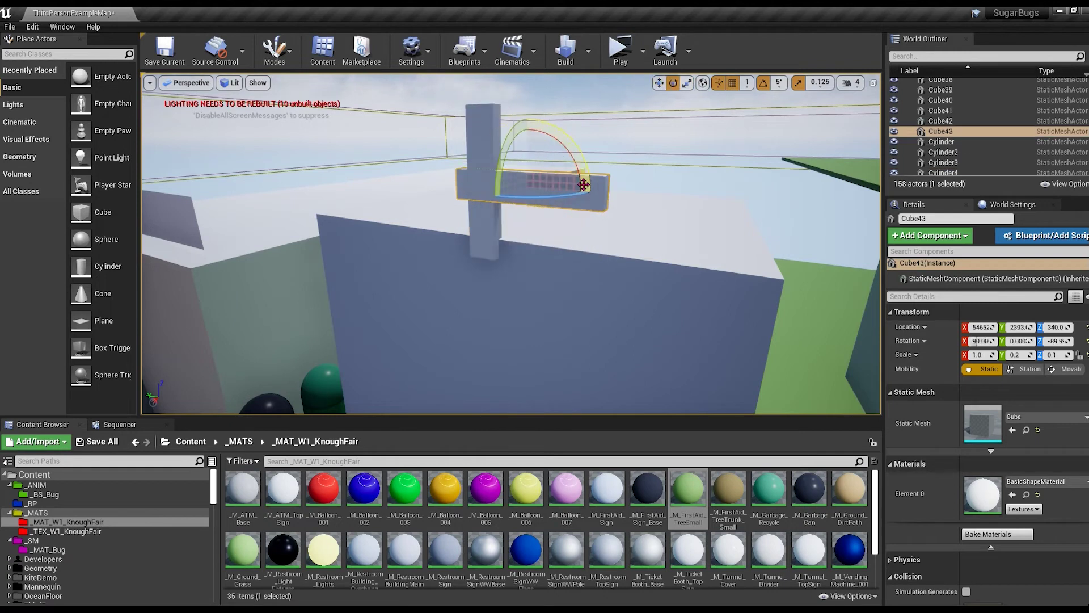
pyautogui.press('w')
pyautogui.click(187, 83)
pyautogui.click(193, 164)
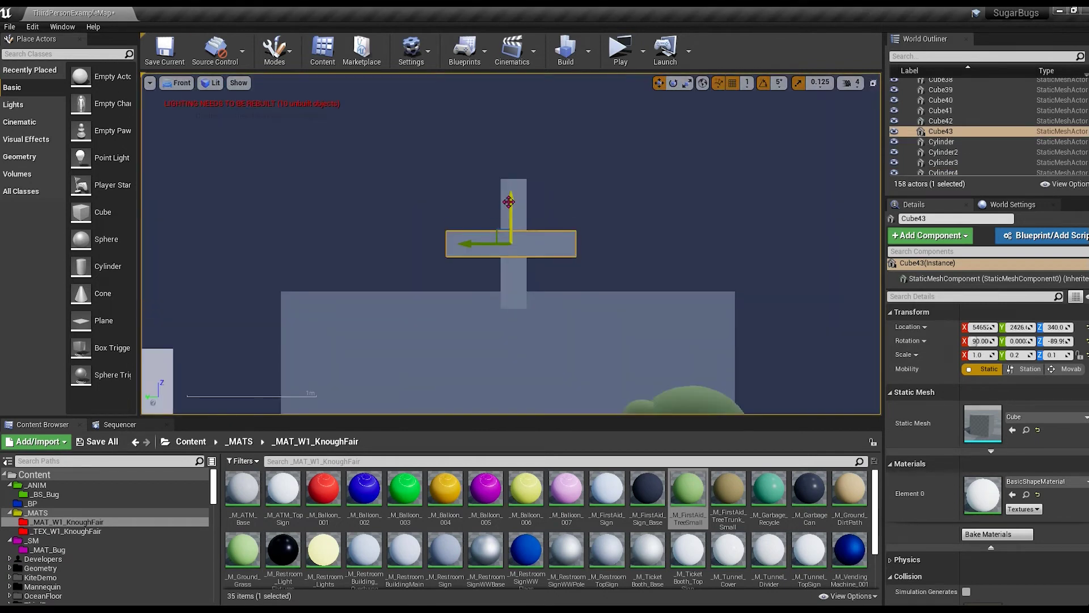
pyautogui.click(527, 266)
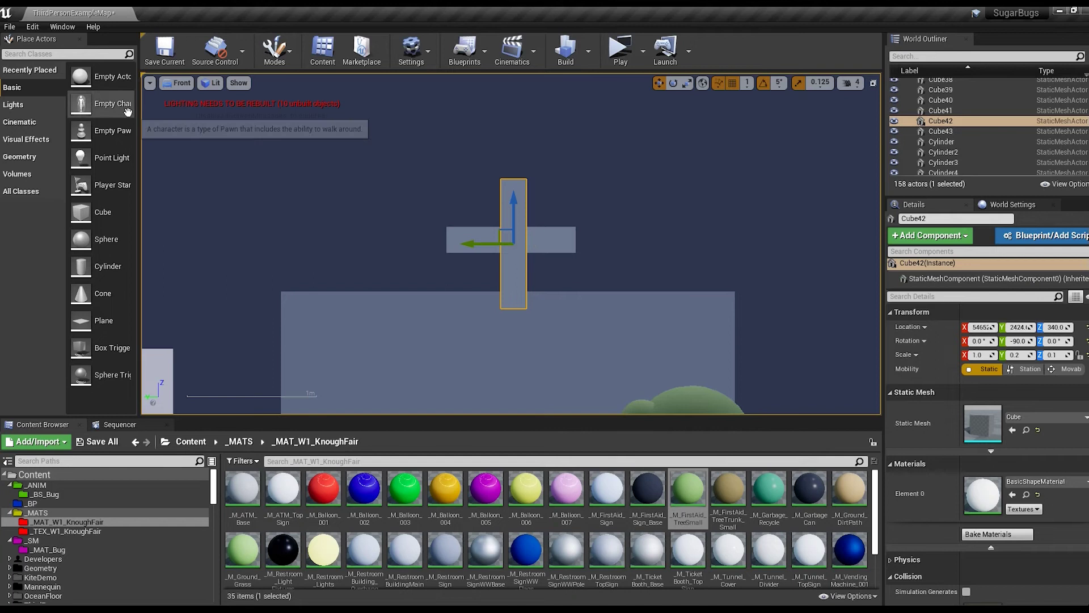
pyautogui.hotkey('alt', 'g')
pyautogui.moveTo(336, 204); pyautogui.dragTo(482, 199, button='right')
pyautogui.keyDown('ctrl'); pyautogui.click(336, 205); pyautogui.keyUp('ctrl')
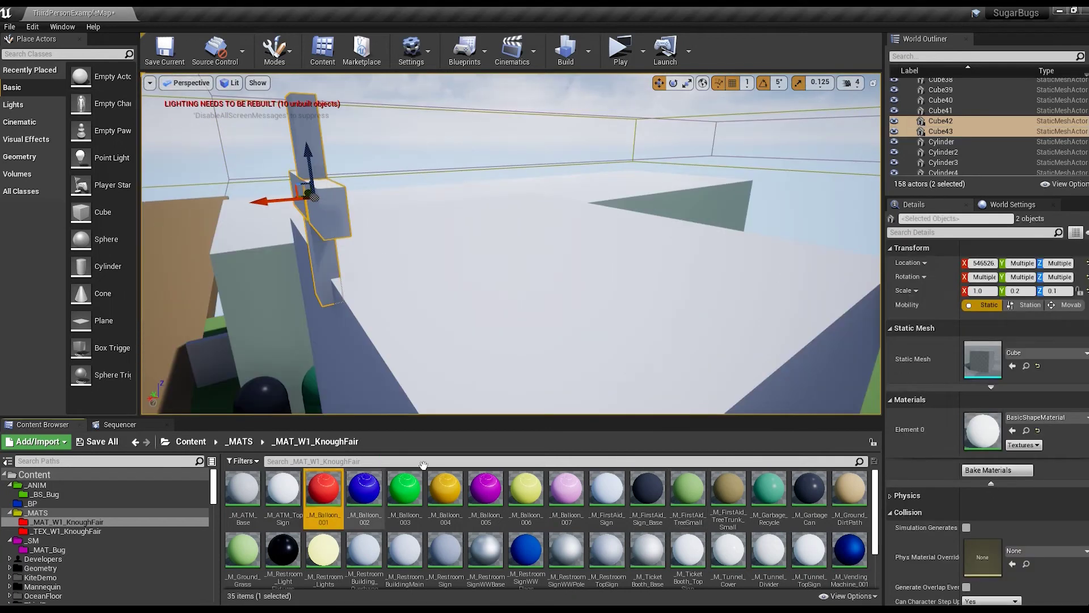
# Duplicate a material as _M_FirstAid_Cross and open it for editing
pyautogui.scroll(-3, 606, 534)
pyautogui.hotkey('ctrl', 'w')
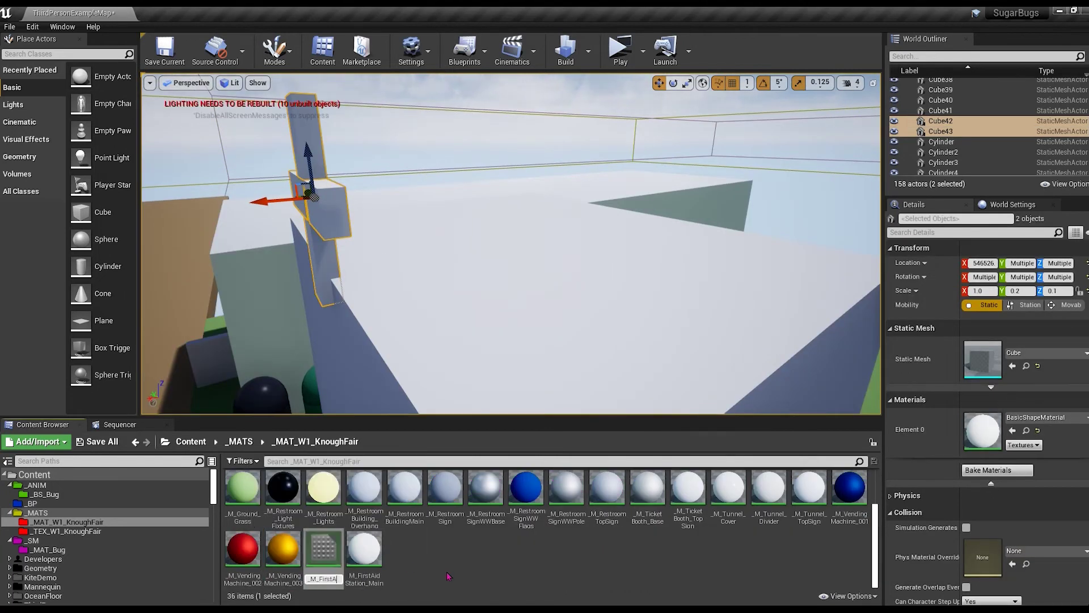
pyautogui.write('ss')
pyautogui.press('Return')
pyautogui.doubleClick(607, 486)
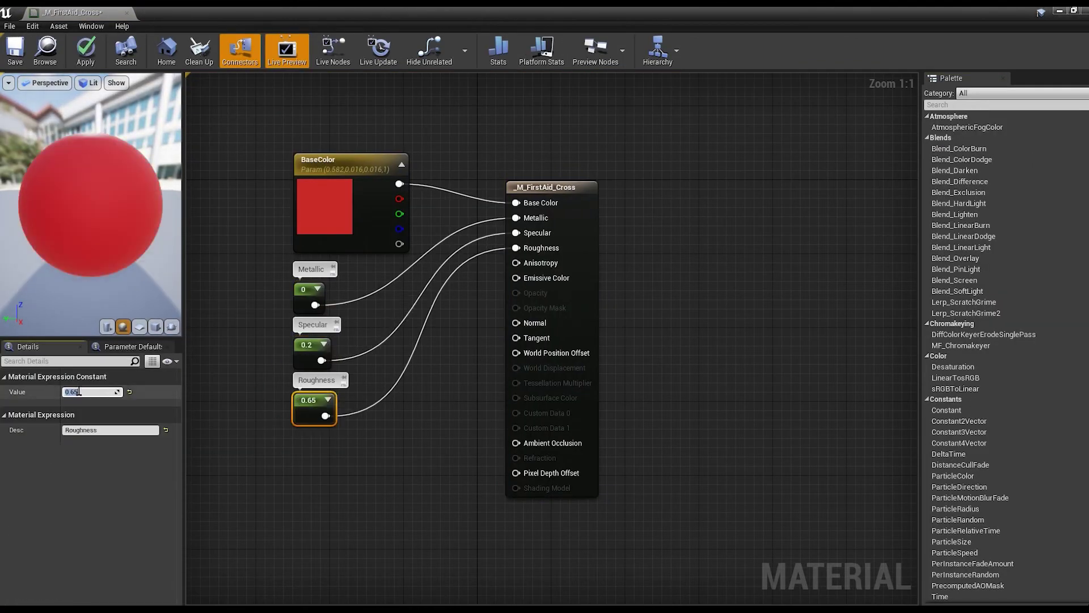
# Give _M_FirstAid_Cross a dark red base colour and roughness 1, then save it
pyautogui.write('0.2')
pyautogui.press('Return')
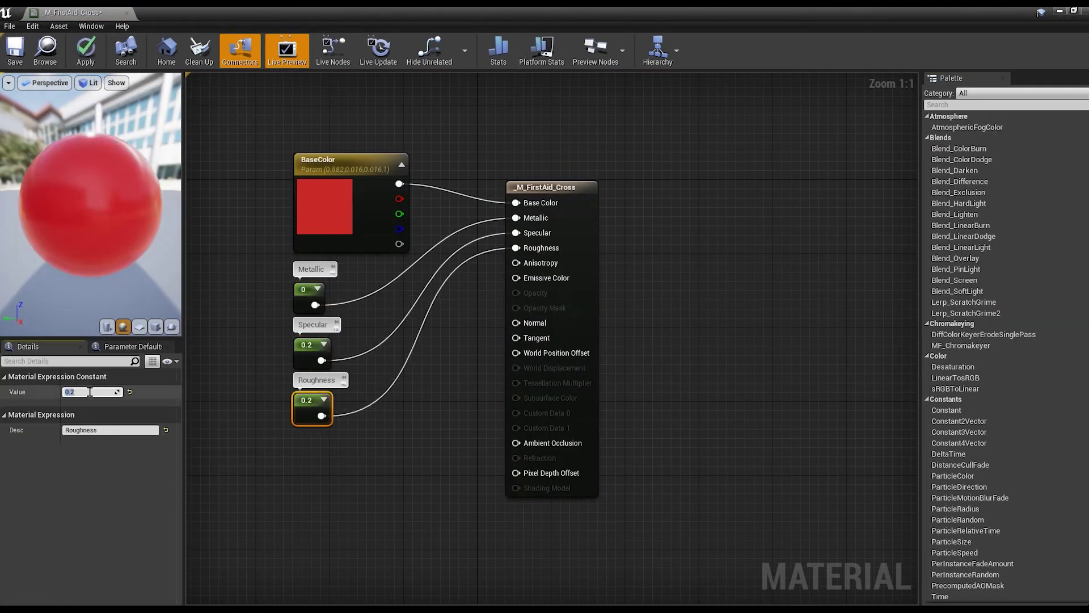
pyautogui.write('1')
pyautogui.press('Return')
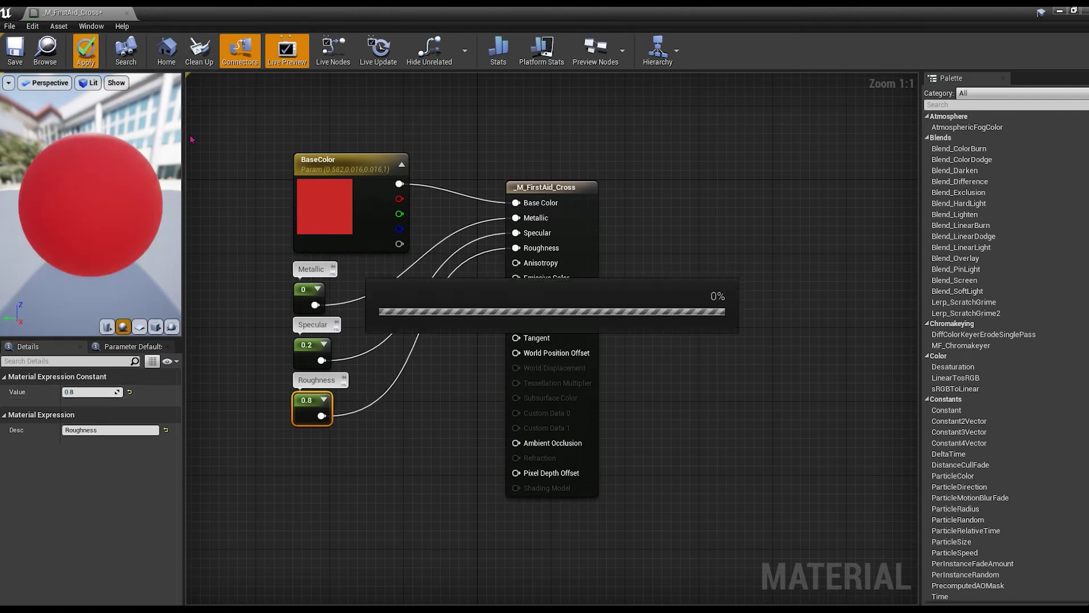
pyautogui.doubleClick(324, 206)
pyautogui.click(297, 575)
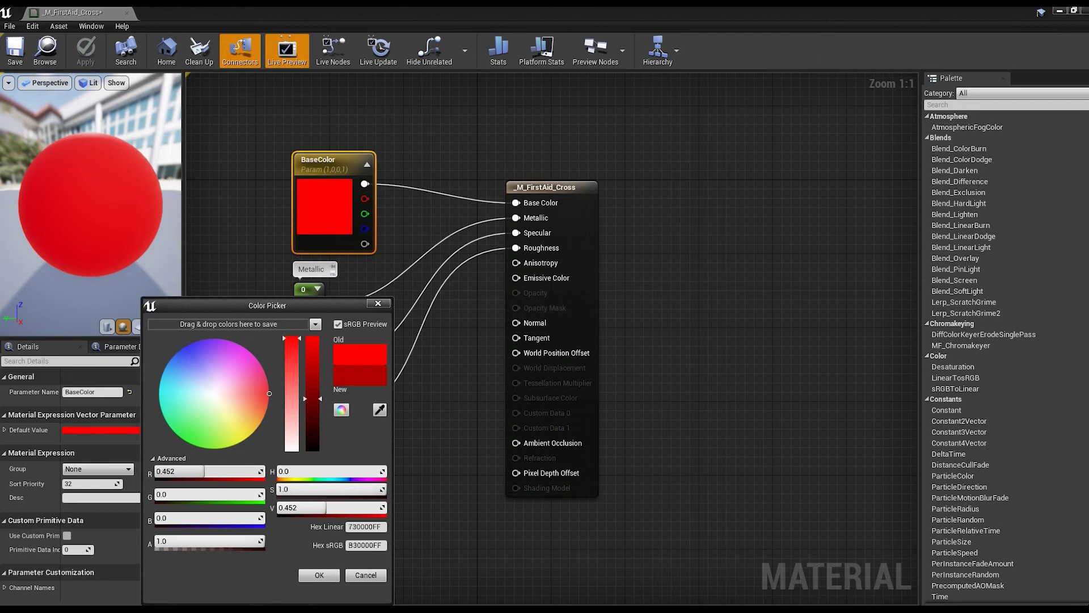
pyautogui.click(319, 574)
pyautogui.click(15, 50)
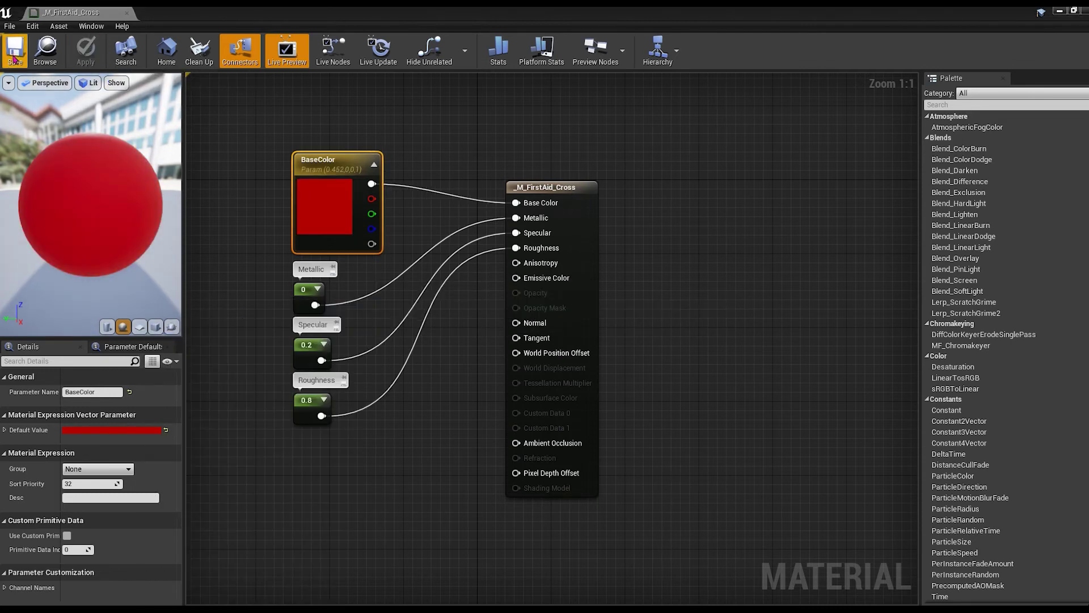
# Feed the red colour through a Multiply node into Emissive Color with an emission strength of 1.5
pyautogui.moveTo(371, 184); pyautogui.dragTo(406, 443)
pyautogui.write('multiply')
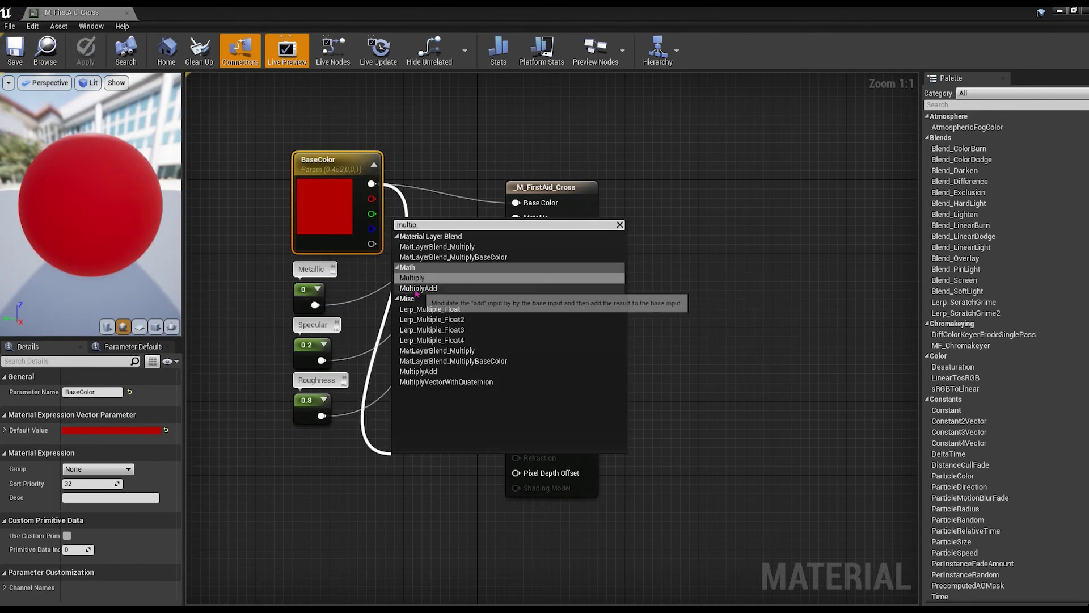
pyautogui.press('Return')
pyautogui.click(311, 409)
pyautogui.write('Emission')
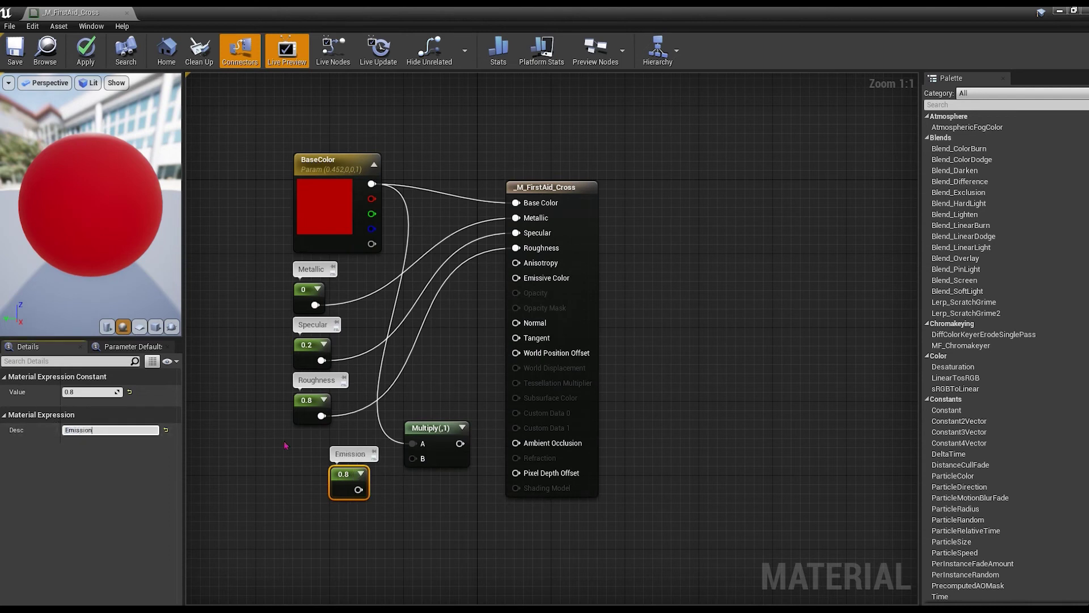
pyautogui.write('10')
pyautogui.press('Return')
pyautogui.moveTo(358, 489)
pyautogui.mouseDown()
pyautogui.moveTo(412, 458)
pyautogui.moveTo(516, 278)
pyautogui.mouseUp()
pyautogui.click(81, 392)
pyautogui.write('2')
pyautogui.press('Return')
pyautogui.write('1.5')
pyautogui.press('Return')
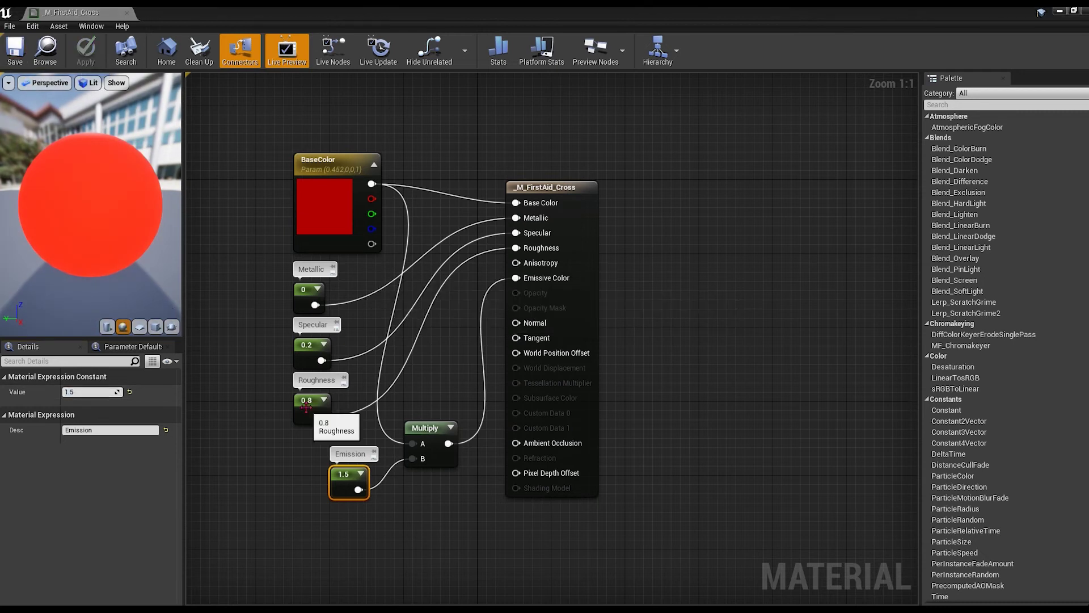
# Set the cross material's roughness to 0.2 and specular to 0.01, and save
pyautogui.click(312, 409)
pyautogui.click(90, 392)
pyautogui.write('0.2')
pyautogui.press('Return')
pyautogui.hotkey('ctrl', 's')
pyautogui.click(312, 344)
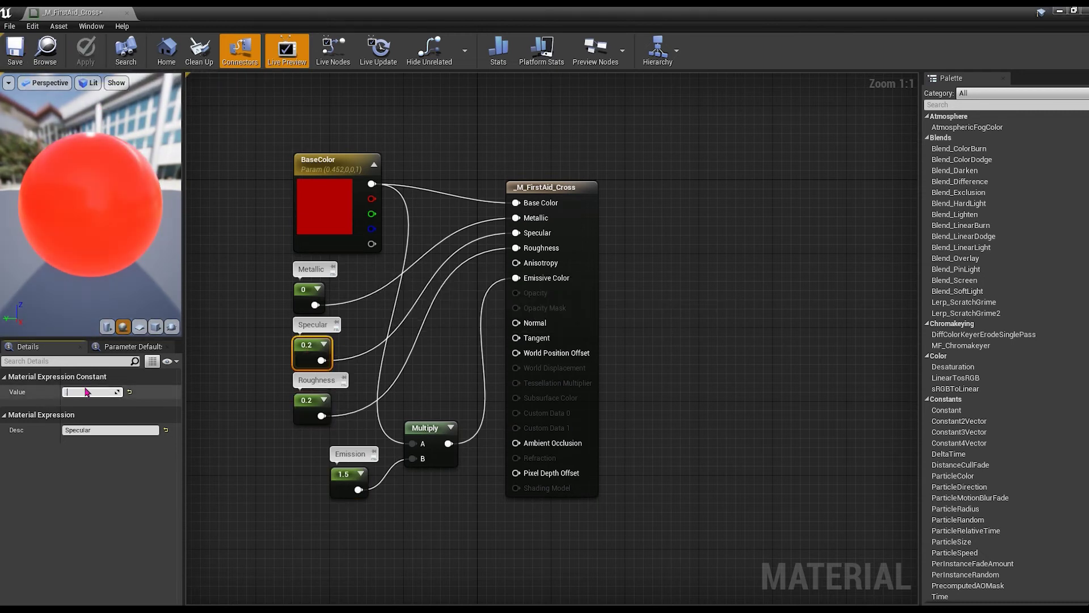
pyautogui.click(91, 391)
pyautogui.write('0.01')
pyautogui.press('Return')
pyautogui.hotkey('ctrl', 's')
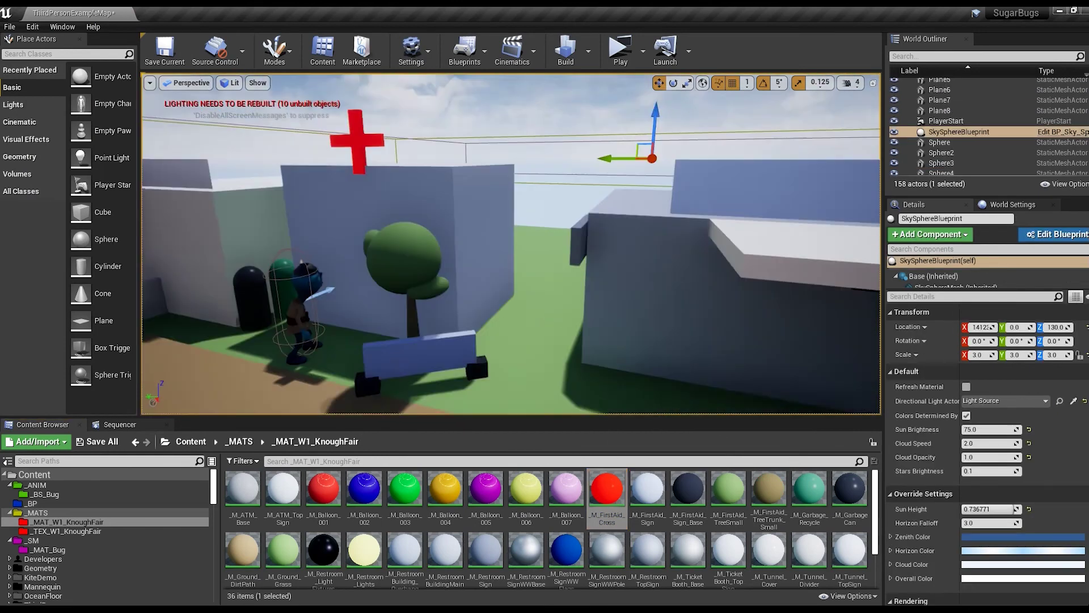
# Duplicate the red cross and move the copy down in front of the blue bench
pyautogui.click(365, 156)
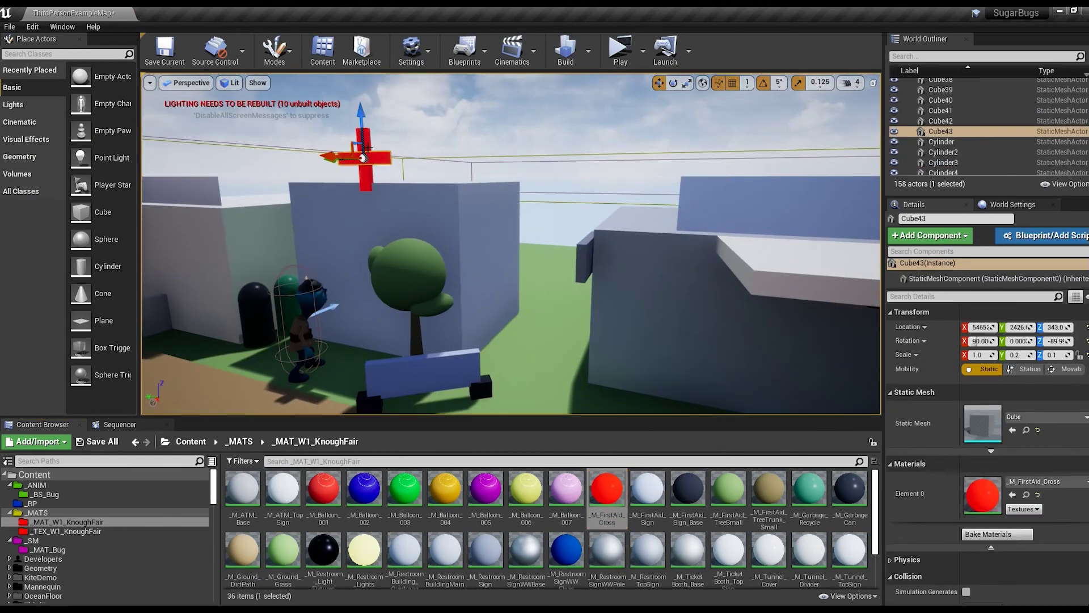
pyautogui.keyDown('alt'); pyautogui.moveTo(367, 113); pyautogui.dragTo(373, 191); pyautogui.keyUp('alt')
pyautogui.moveTo(368, 233); pyautogui.dragTo(472, 337)
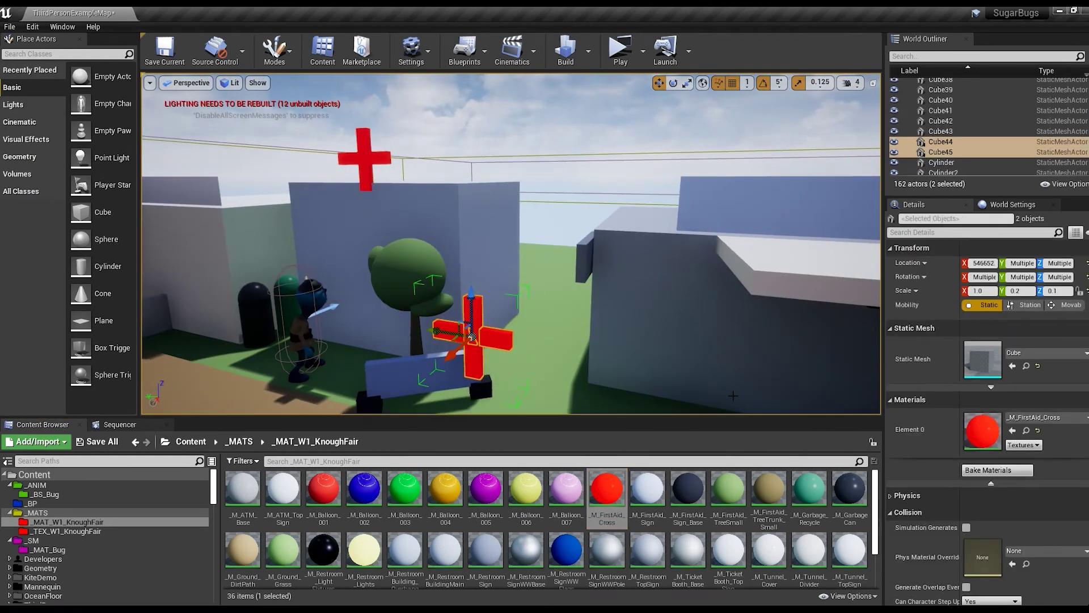
pyautogui.write('0.1')
pyautogui.press('Return')
pyautogui.press('f')
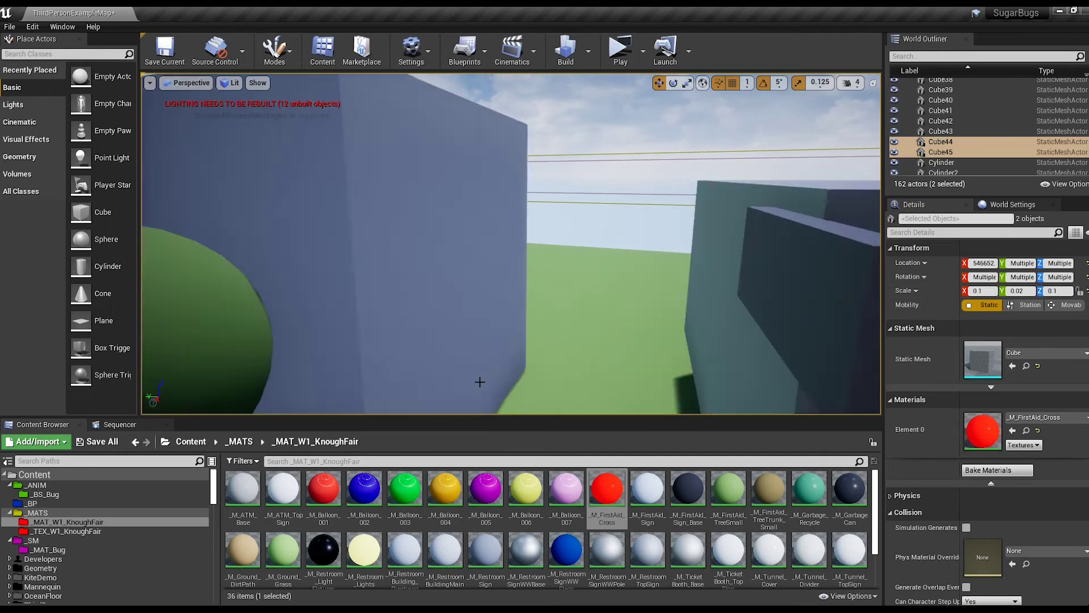
pyautogui.hotkey('ctrl', 'z')
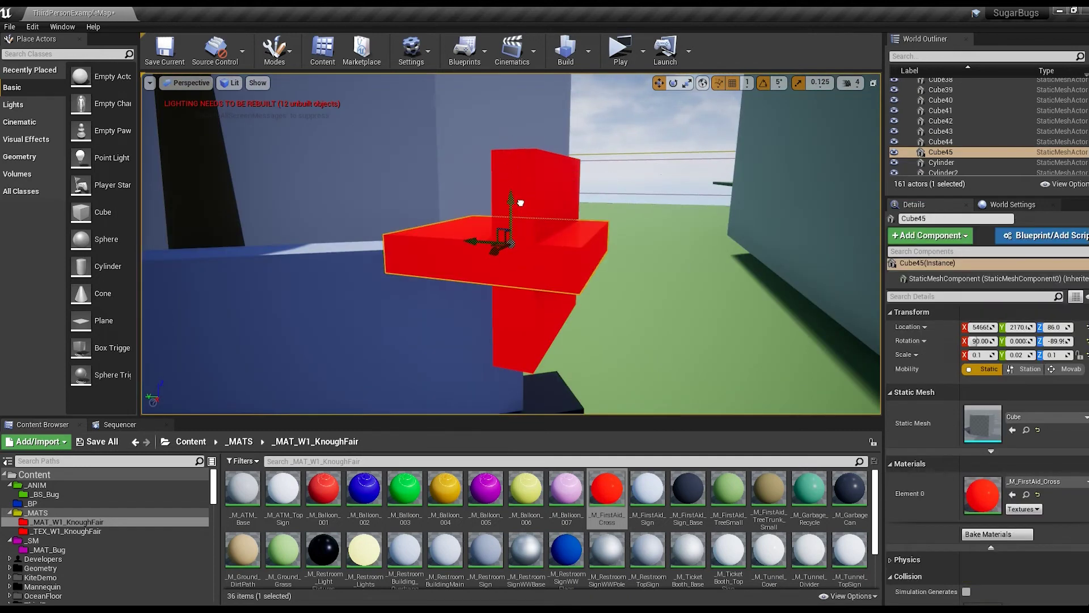
pyautogui.moveTo(499, 246); pyautogui.dragTo(514, 246, button='right')
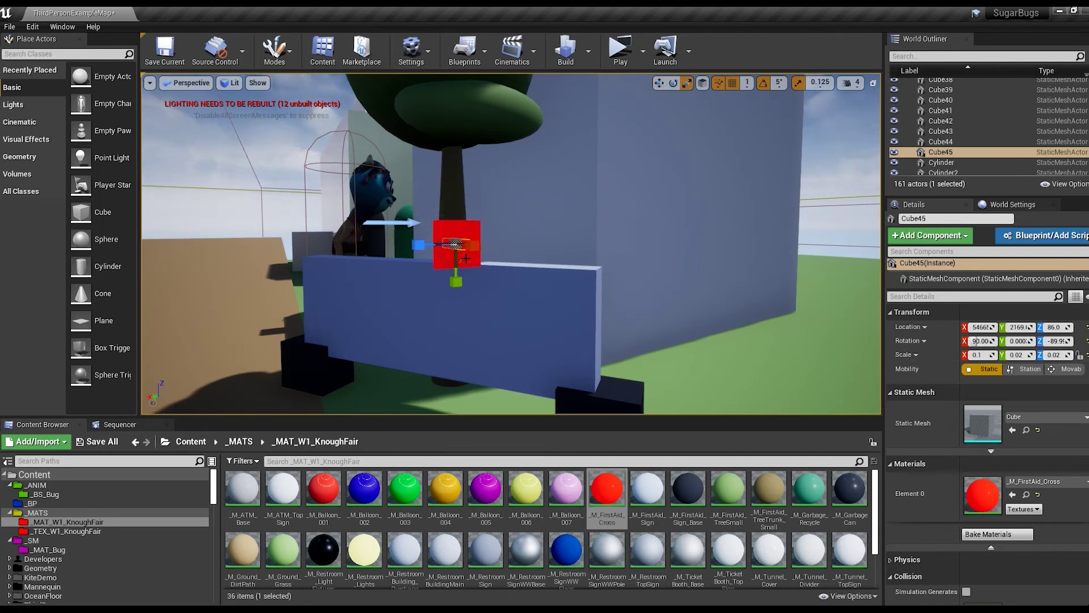
# Make Cube44 a thin vertical bar and set the bars' X rotation to -1294
pyautogui.click(941, 141)
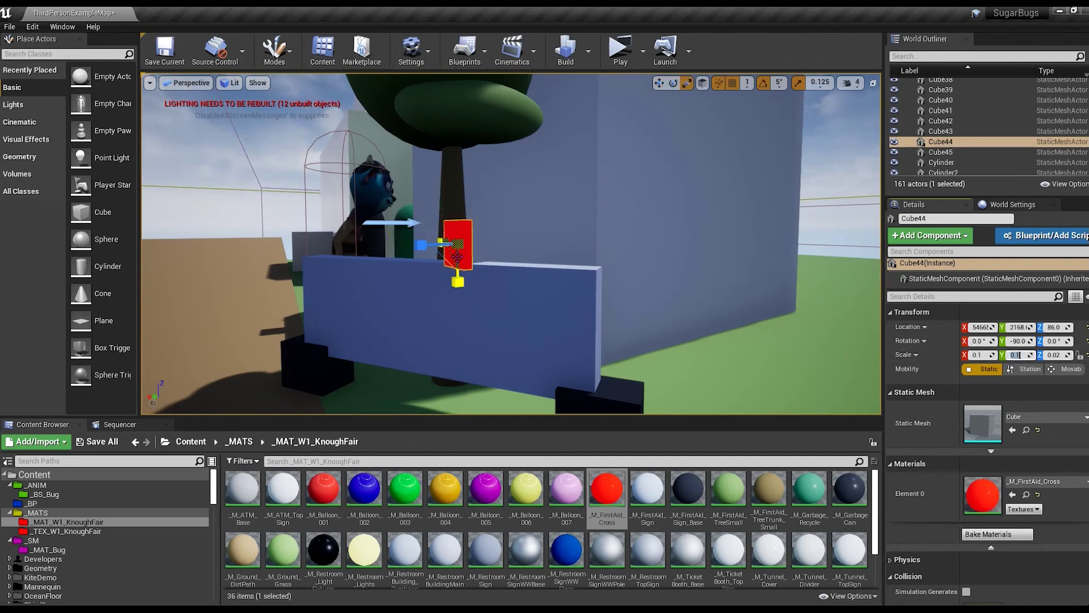
pyautogui.press('f')
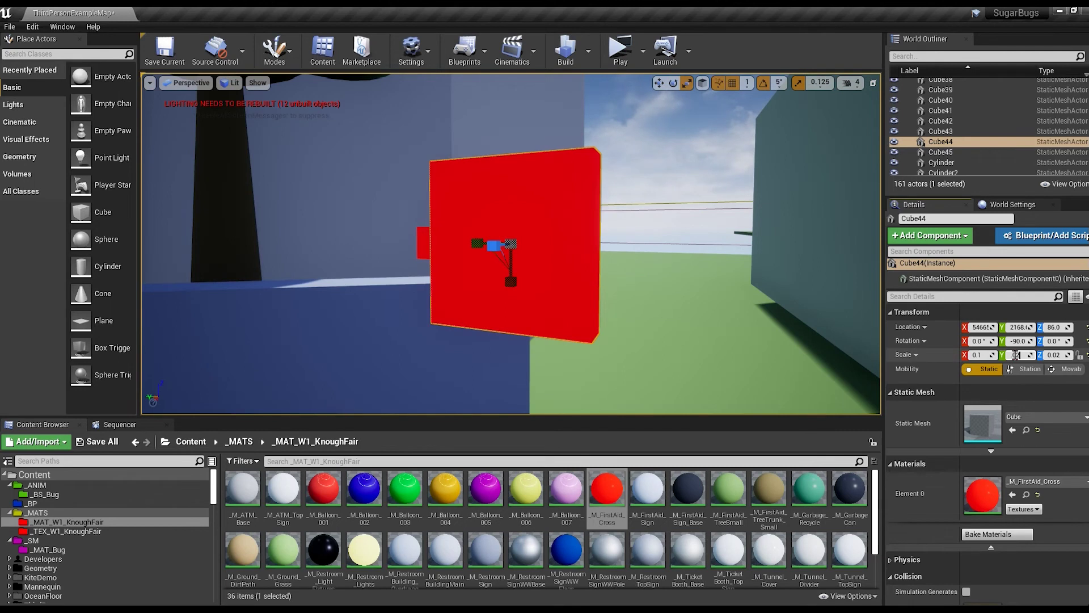
pyautogui.press('Return')
pyautogui.keyDown('ctrl'); pyautogui.click(560, 255); pyautogui.keyUp('ctrl')
pyautogui.press('e')
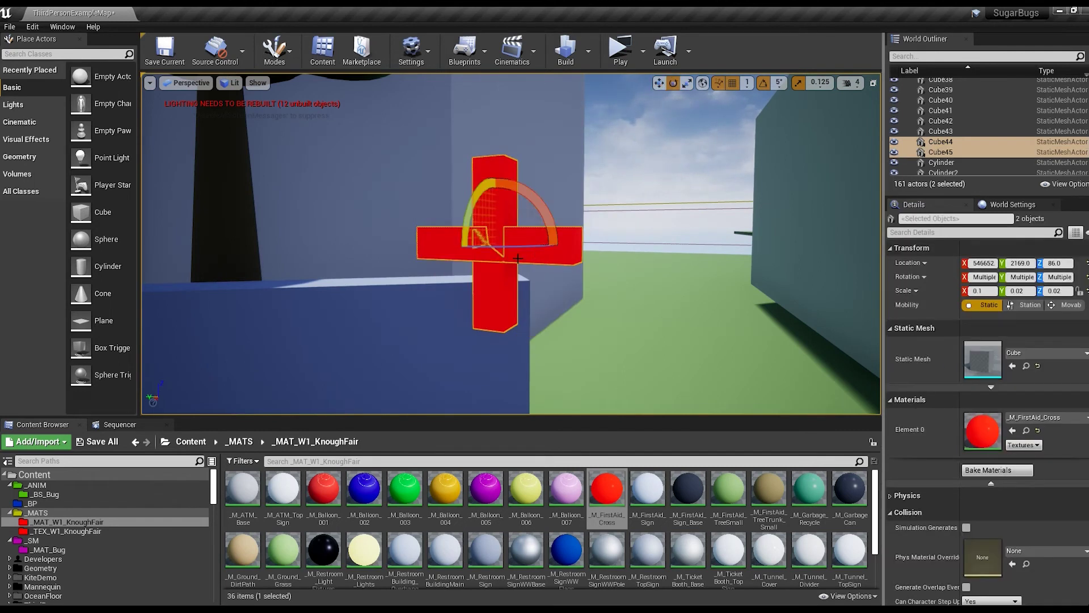
pyautogui.click(400, 324)
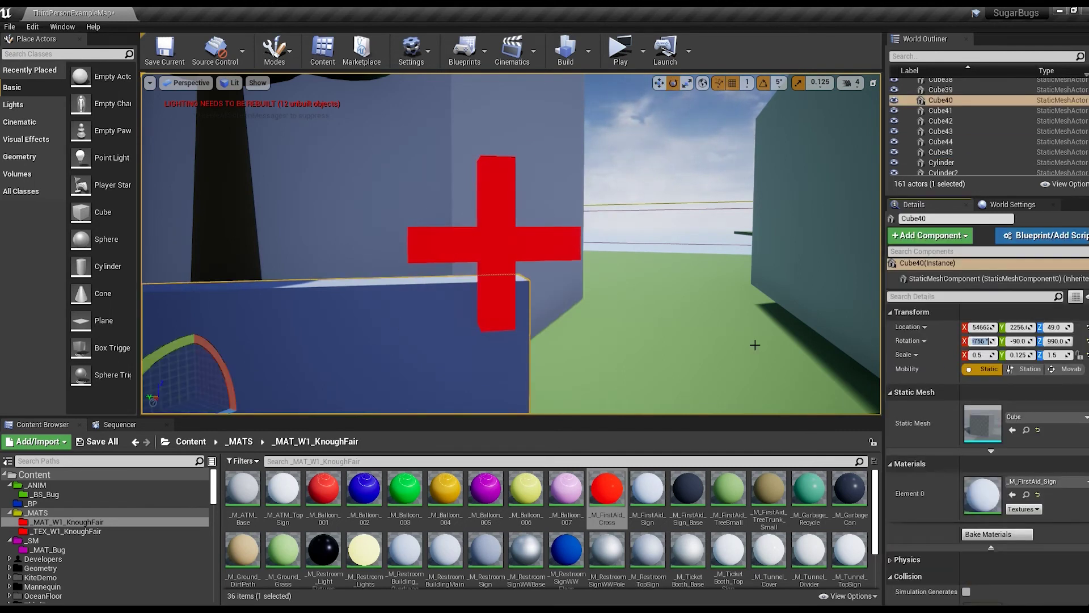
pyautogui.write('-1294')
pyautogui.press('Return')
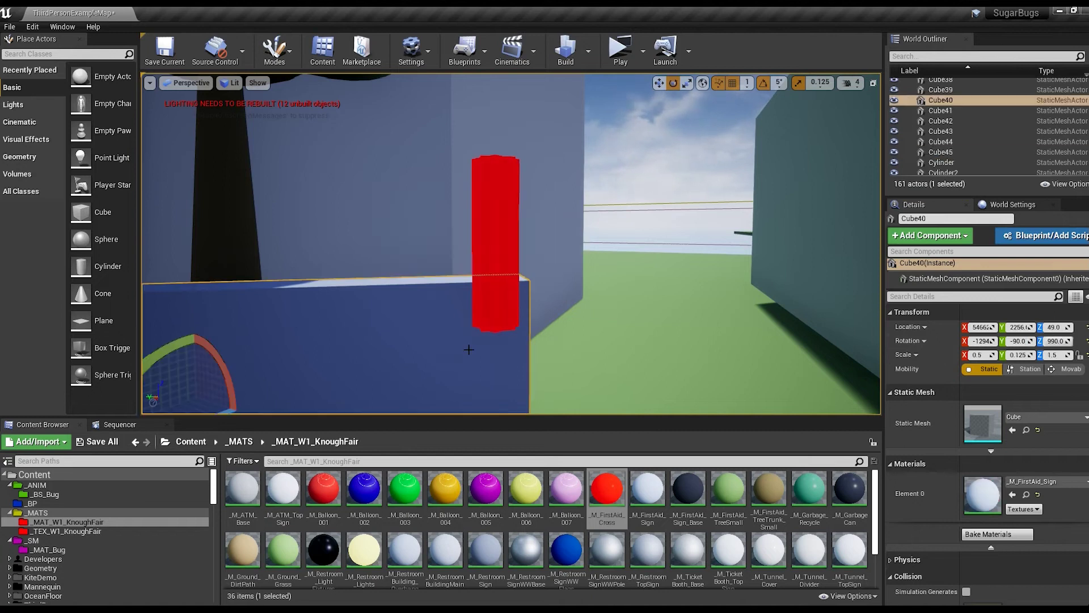
pyautogui.press('Return')
# Turn the horizontal red bar crosswise to complete the cross, then lower both bars
pyautogui.rightClick(493, 272)
pyautogui.hotkey('ctrl', 'z')
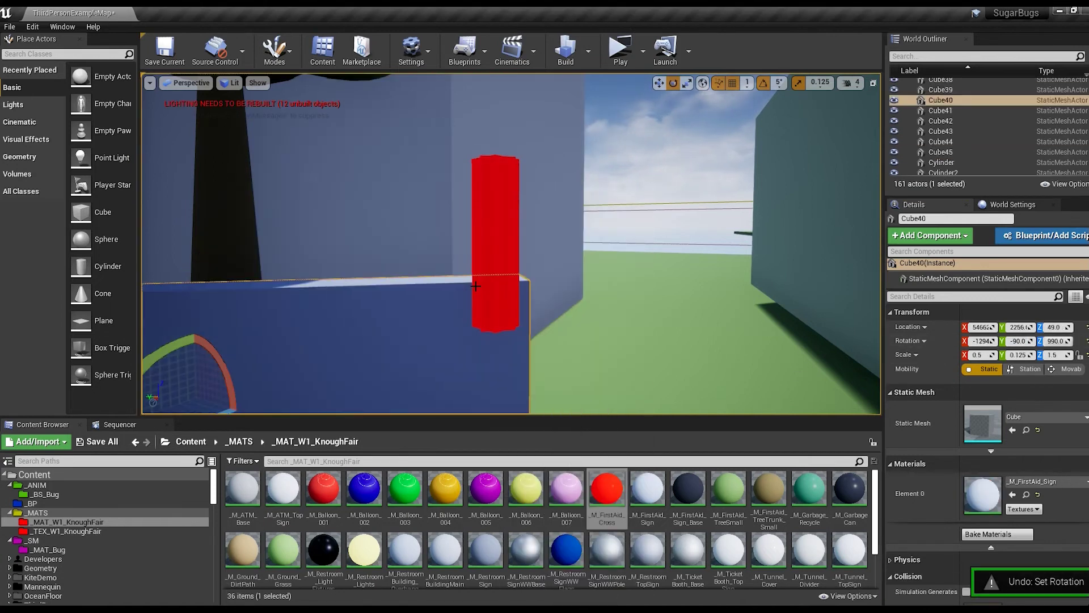
pyautogui.moveTo(1018, 341); pyautogui.dragTo(1047, 342)
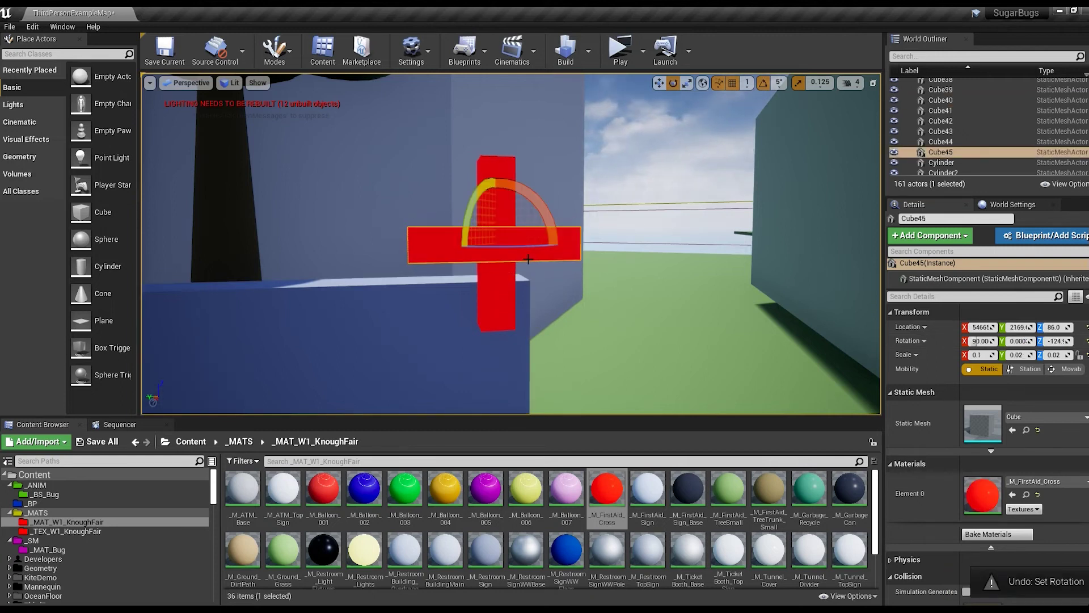
pyautogui.keyDown('ctrl'); pyautogui.click(519, 319); pyautogui.keyUp('ctrl')
pyautogui.press('w')
pyautogui.moveTo(503, 210); pyautogui.dragTo(502, 357)
# Lower the viewport camera speed to 2 and fly close to the small red cross
pyautogui.moveTo(503, 357); pyautogui.dragTo(503, 356, button='right')
pyautogui.click(851, 83)
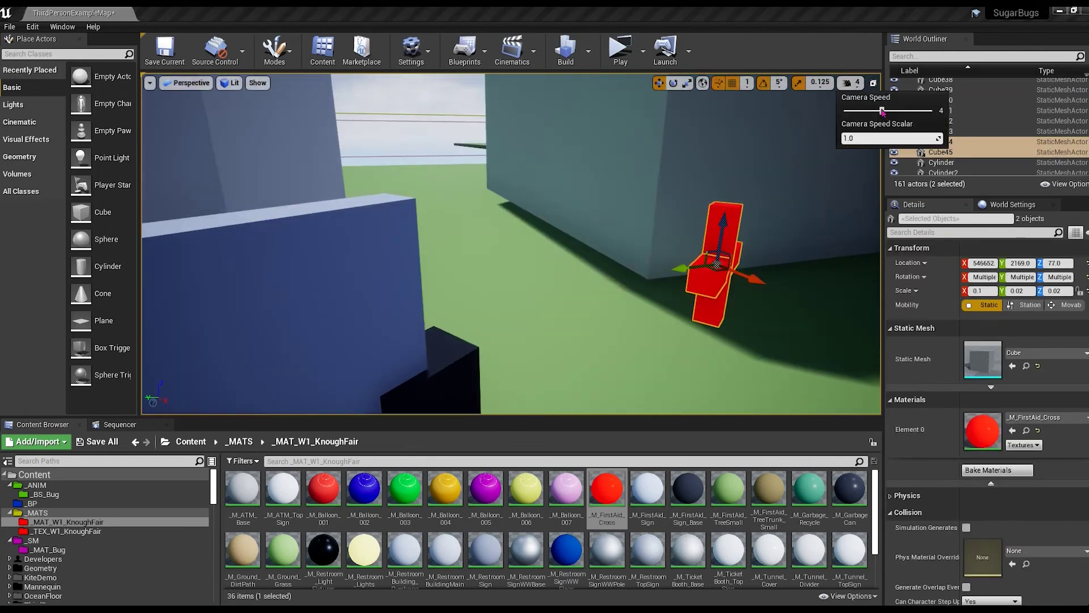
pyautogui.moveTo(870, 110); pyautogui.dragTo(857, 111)
pyautogui.moveTo(568, 244); pyautogui.dragTo(624, 244, button='right')
pyautogui.moveTo(737, 260); pyautogui.dragTo(753, 259)
pyautogui.moveTo(624, 244)
pyautogui.mouseDown(button='right')
pyautogui.moveTo(394, 278)
pyautogui.moveTo(697, 339)
pyautogui.mouseUp(button='right')
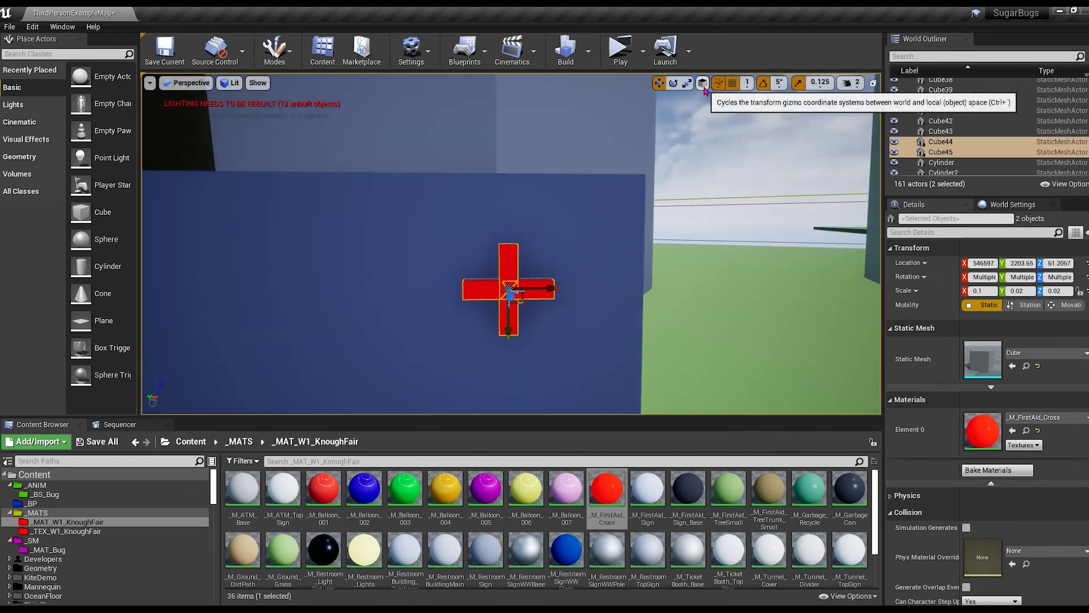
pyautogui.moveTo(697, 339)
pyautogui.mouseDown(button='right')
pyautogui.moveTo(394, 278)
pyautogui.moveTo(481, 312)
pyautogui.mouseUp(button='right')
# Set both bars of the small cross to a Y scale of 0.07
pyautogui.click(394, 278)
pyautogui.keyDown('ctrl'); pyautogui.click(395, 278); pyautogui.keyUp('ctrl')
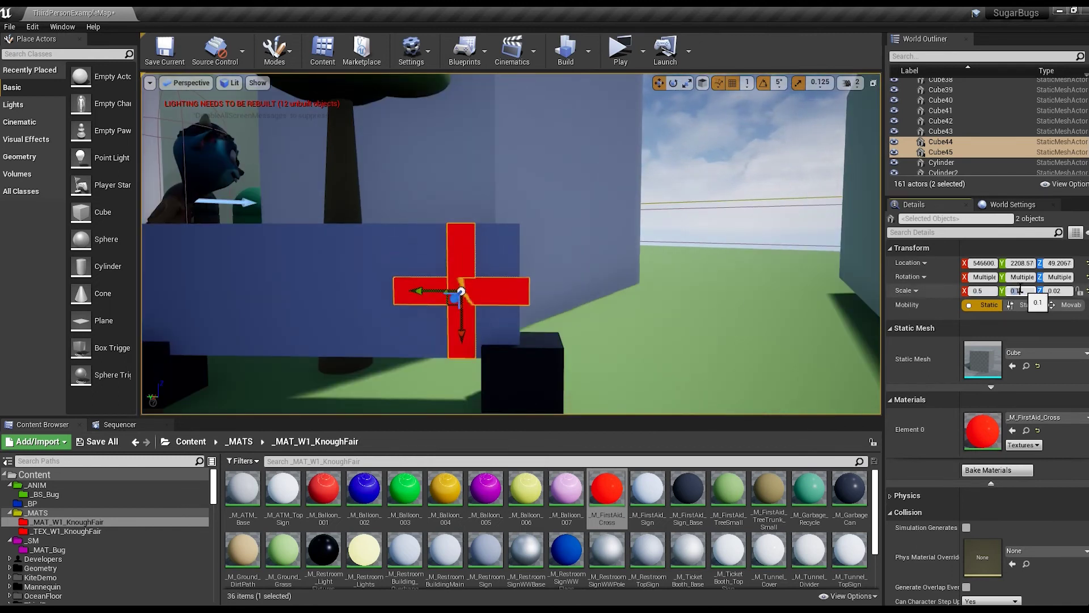
pyautogui.moveTo(1020, 290); pyautogui.dragTo(1026, 289)
pyautogui.write('.07')
pyautogui.press('Return')
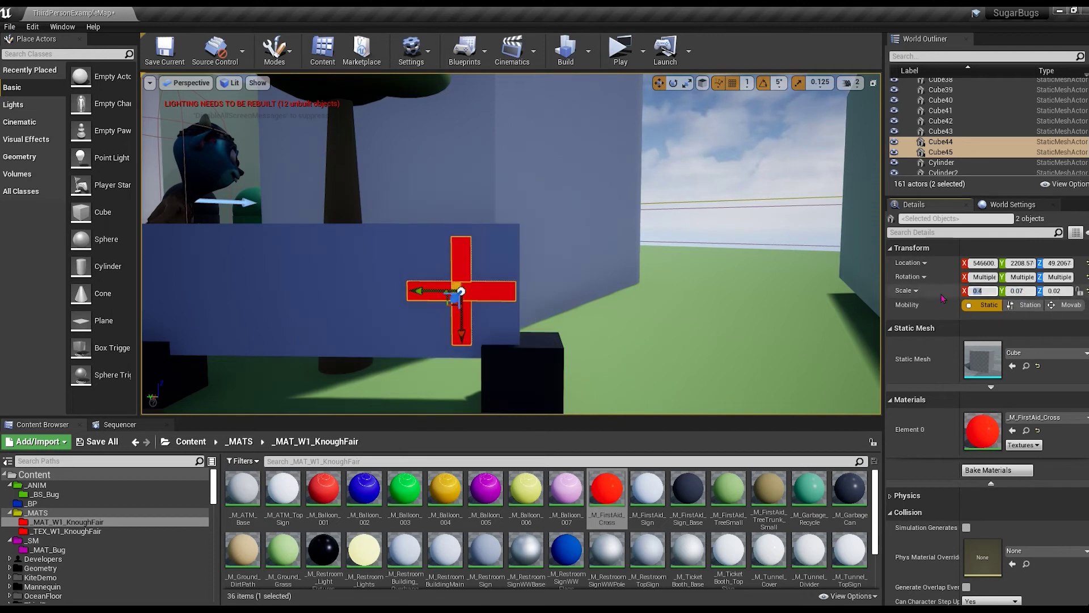
# Increase the rooftop cross's Y scale for thicker bars and save the map
pyautogui.moveTo(750, 278); pyautogui.dragTo(622, 275, button='right')
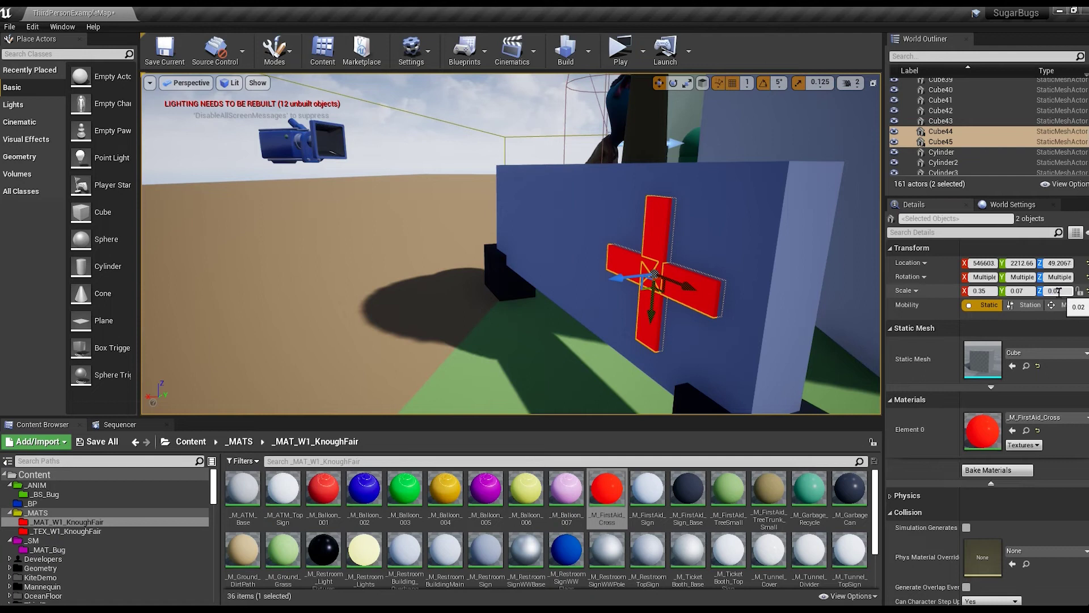
pyautogui.click(644, 275)
pyautogui.moveTo(645, 275)
pyautogui.mouseDown(button='right')
pyautogui.moveTo(510, 272)
pyautogui.moveTo(404, 166)
pyautogui.mouseUp(button='right')
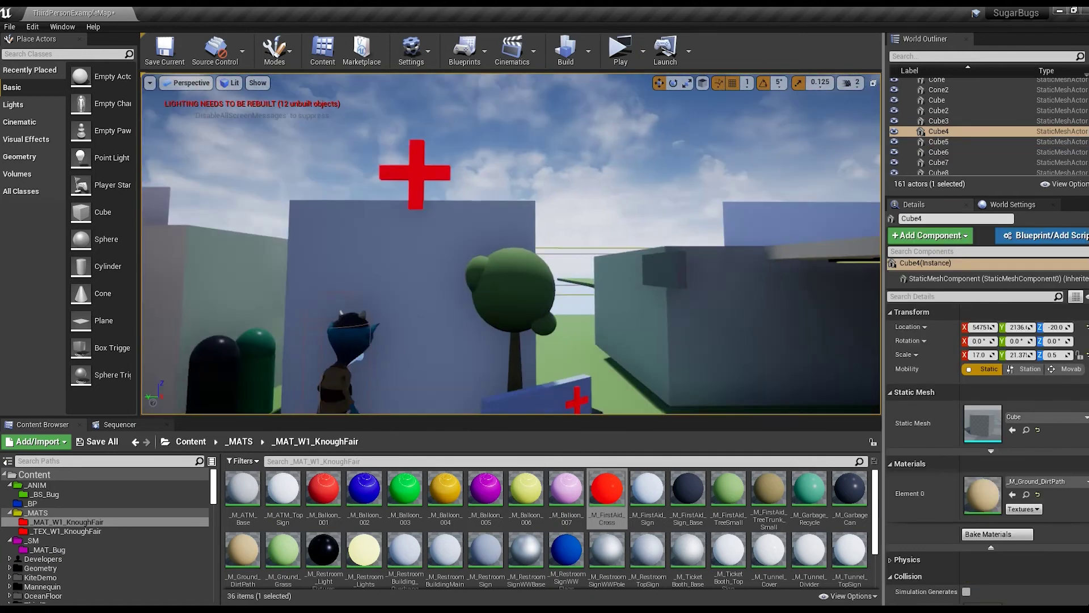
pyautogui.click(404, 165)
pyautogui.press('f')
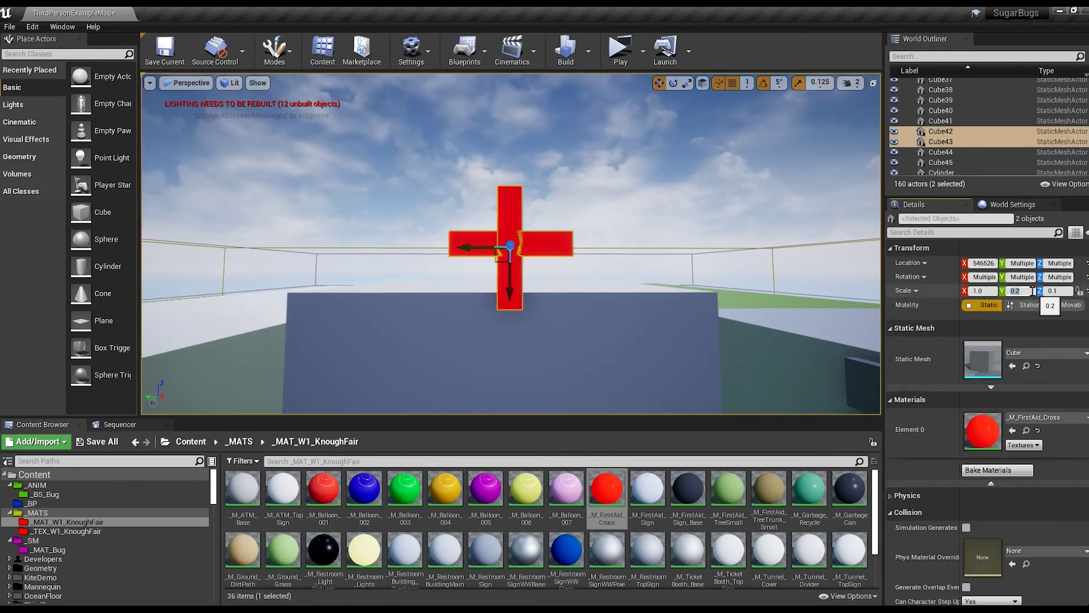
pyautogui.moveTo(1007, 295); pyautogui.dragTo(1013, 291)
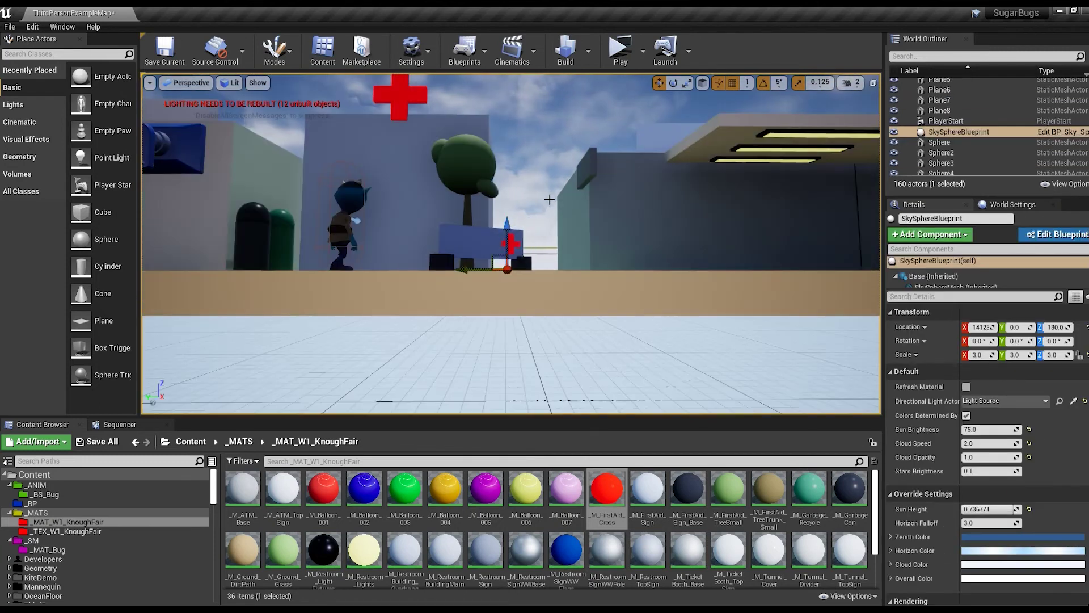
pyautogui.hotkey('ctrl', 's')
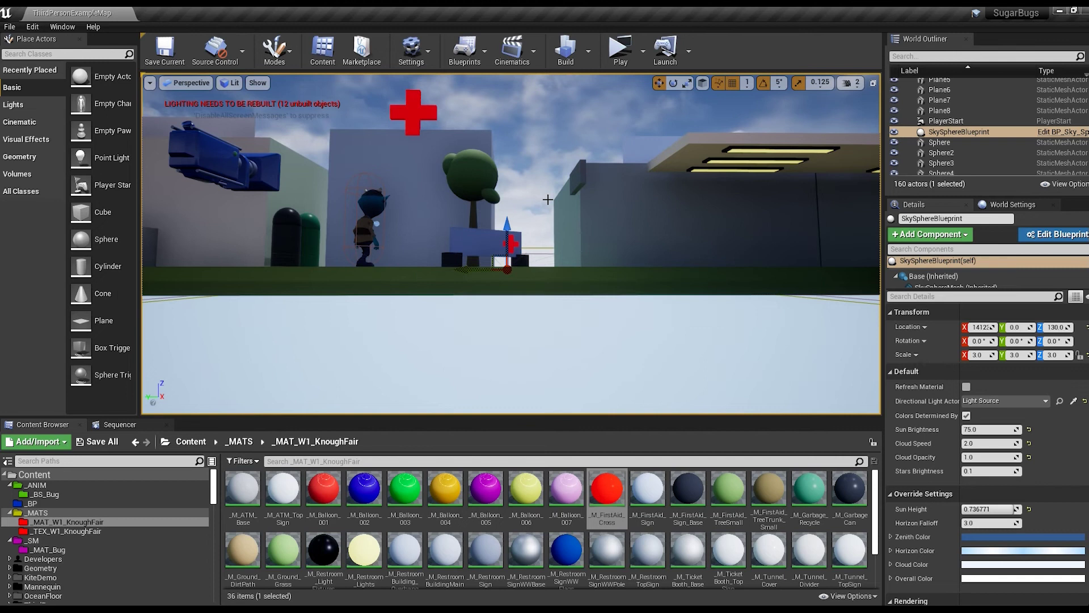
pyautogui.click(620, 50)
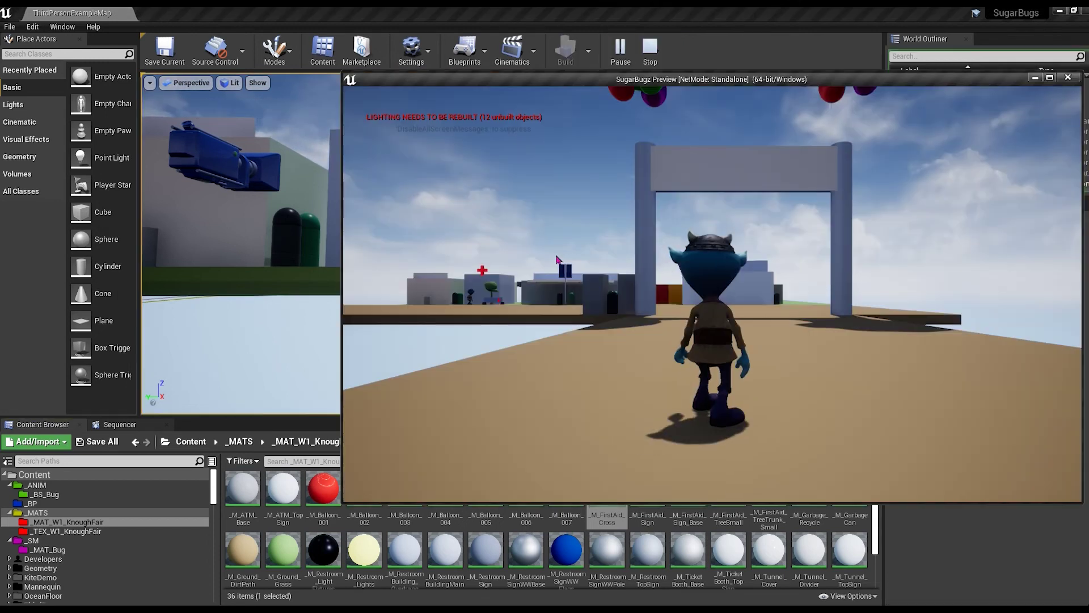
pyautogui.press('w')
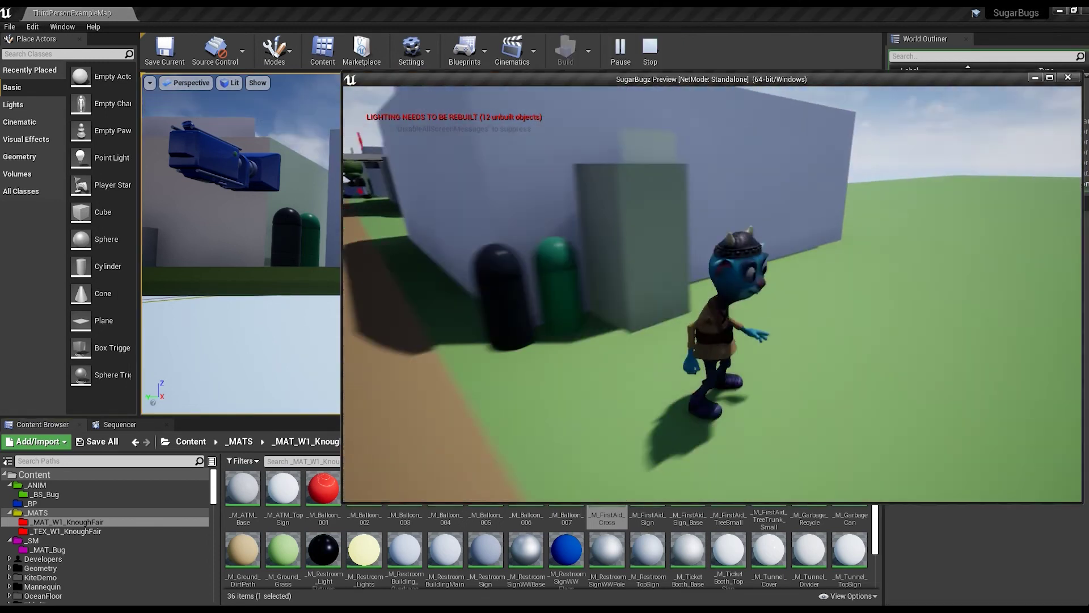
pyautogui.press('w')
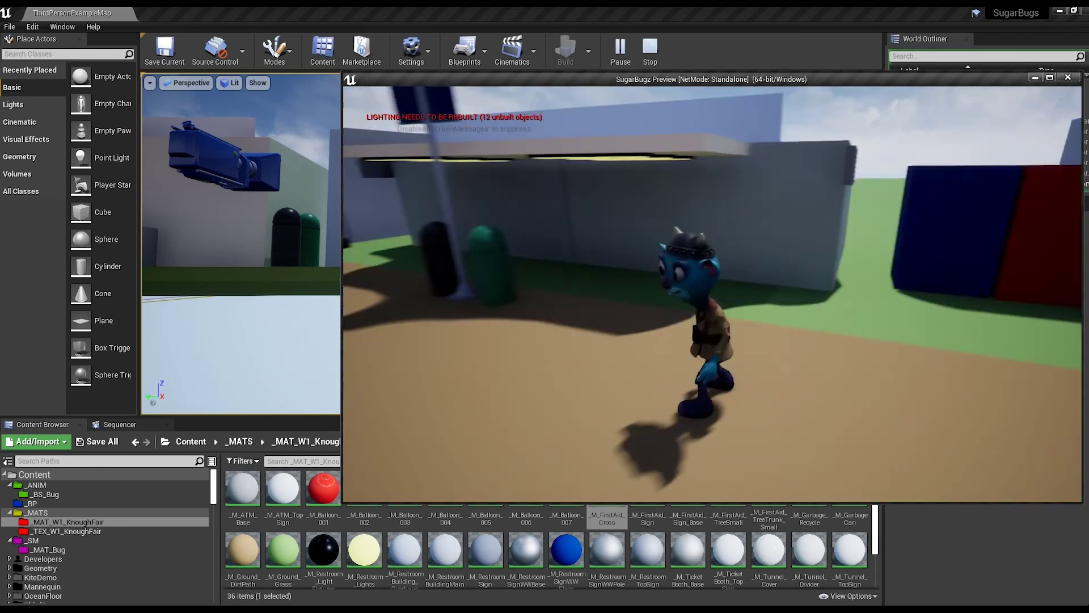
pyautogui.press('w')
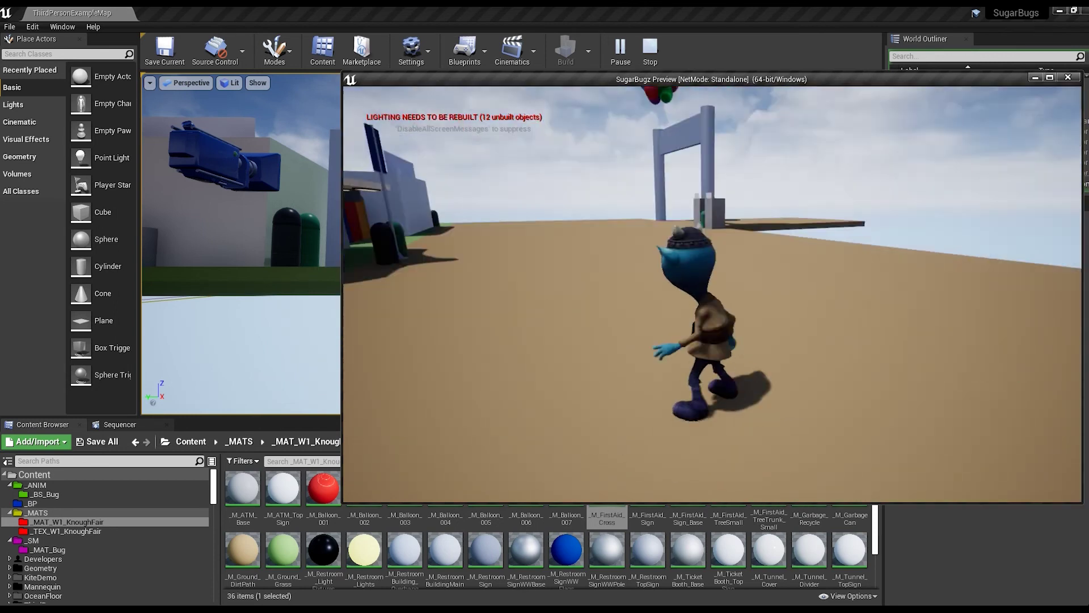
pyautogui.press('w')
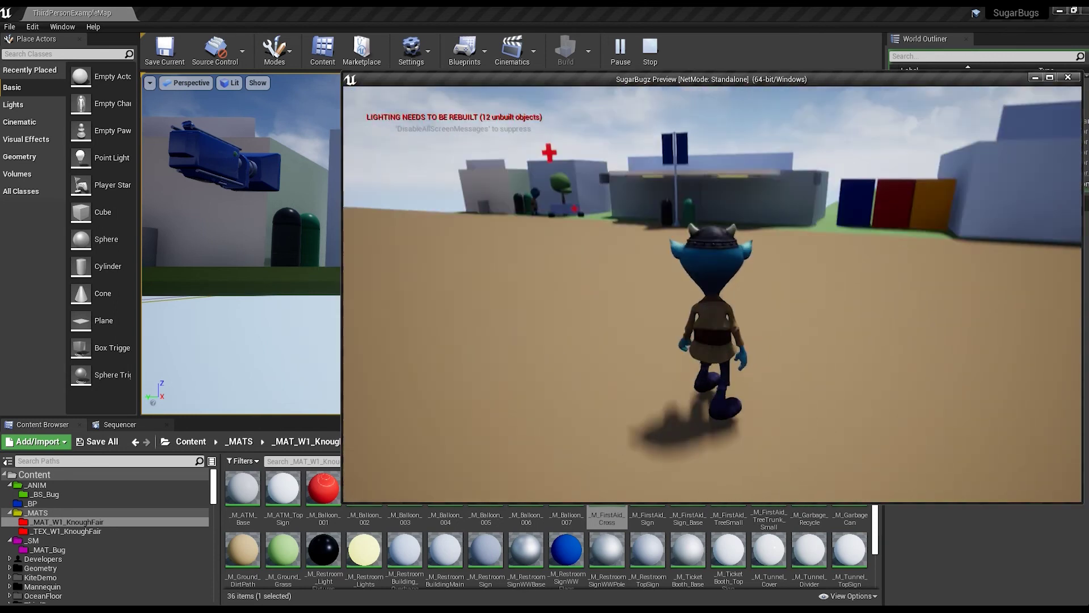
pyautogui.press('w')
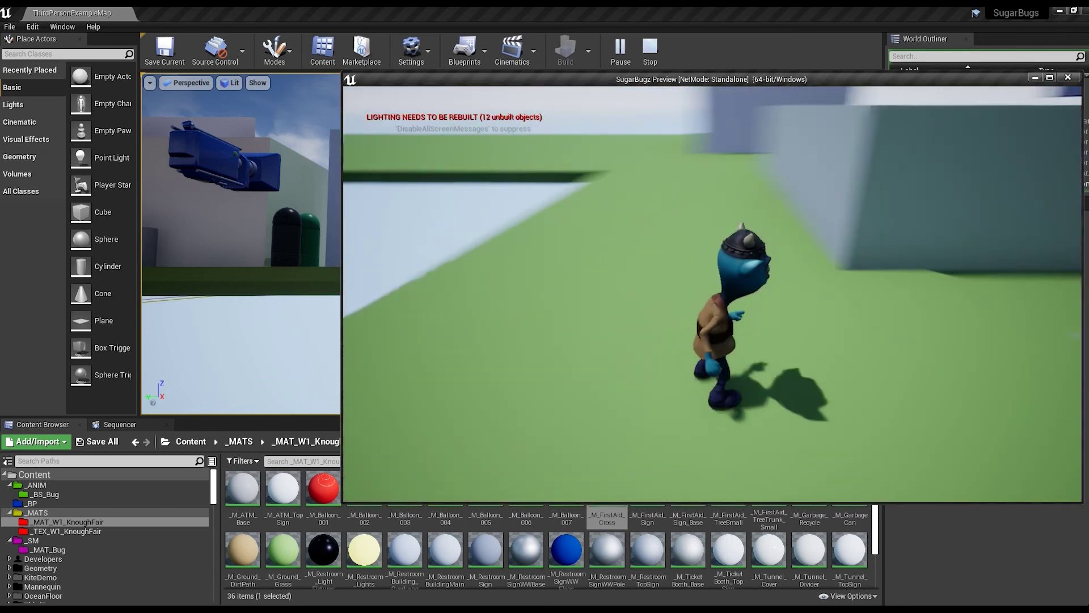
pyautogui.press('Escape')
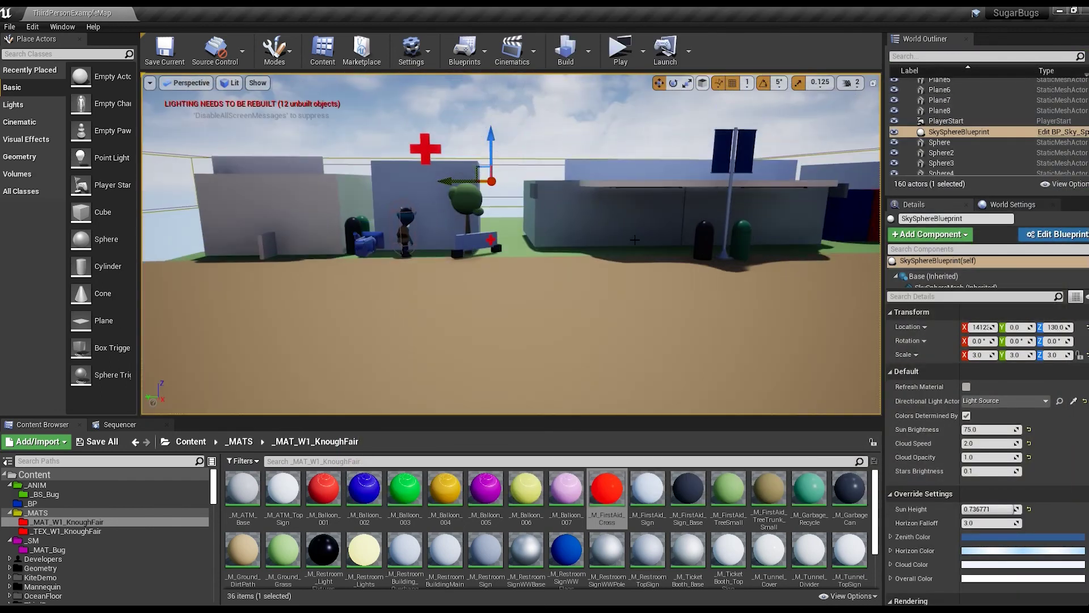
pyautogui.scroll(1, 662, 197)
pyautogui.scroll(1, 662, 197)
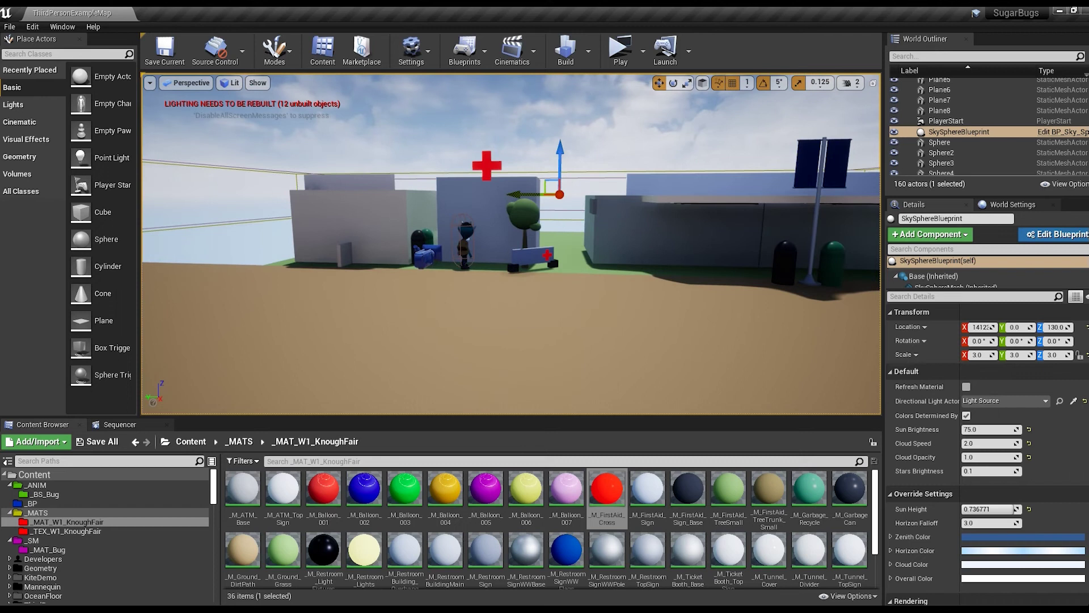
# Duplicate beam Cube23 as Cube46, flatten it into a thin slab, and push it against the wall
pyautogui.click(662, 197)
pyautogui.keyDown('alt'); pyautogui.moveTo(828, 198); pyautogui.dragTo(520, 192); pyautogui.keyUp('alt')
pyautogui.scroll(4, 495, 190)
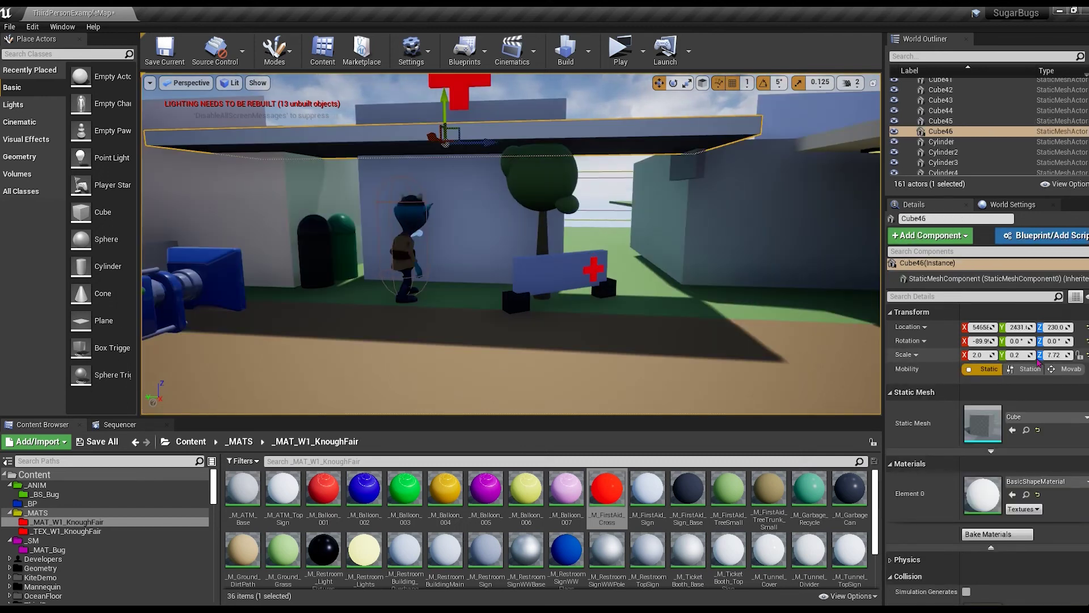
pyautogui.moveTo(445, 139); pyautogui.dragTo(445, 143)
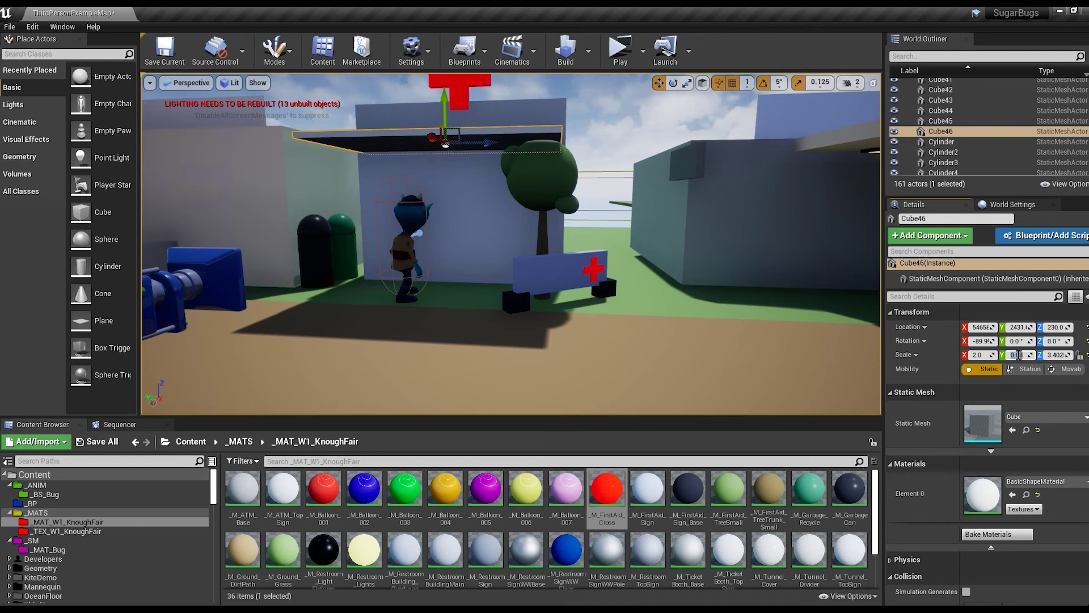
pyautogui.moveTo(659, 290); pyautogui.dragTo(659, 295, button='right')
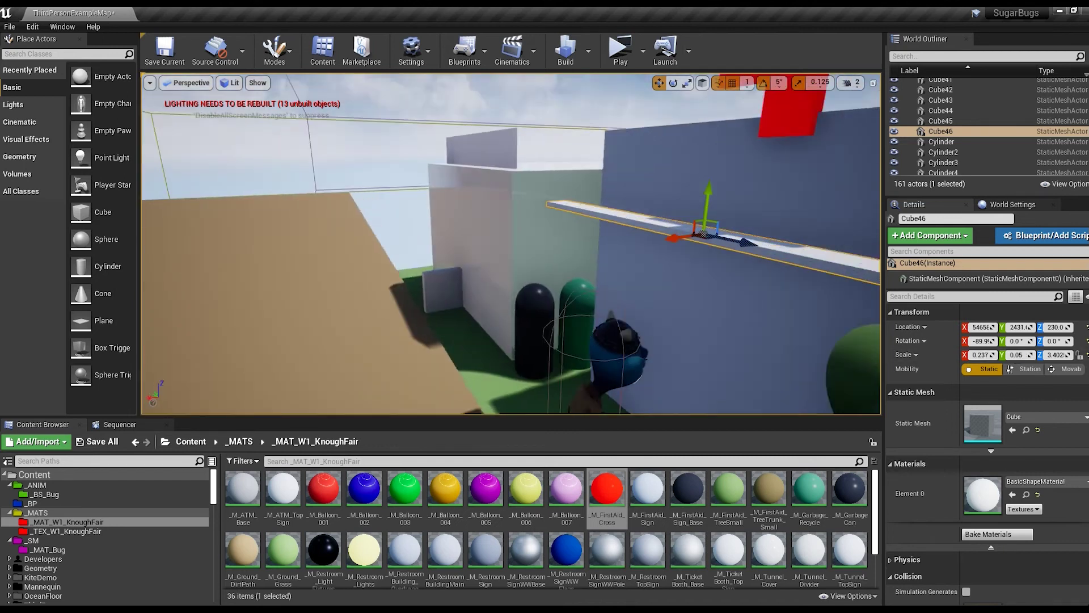
pyautogui.moveTo(443, 245); pyautogui.dragTo(495, 250)
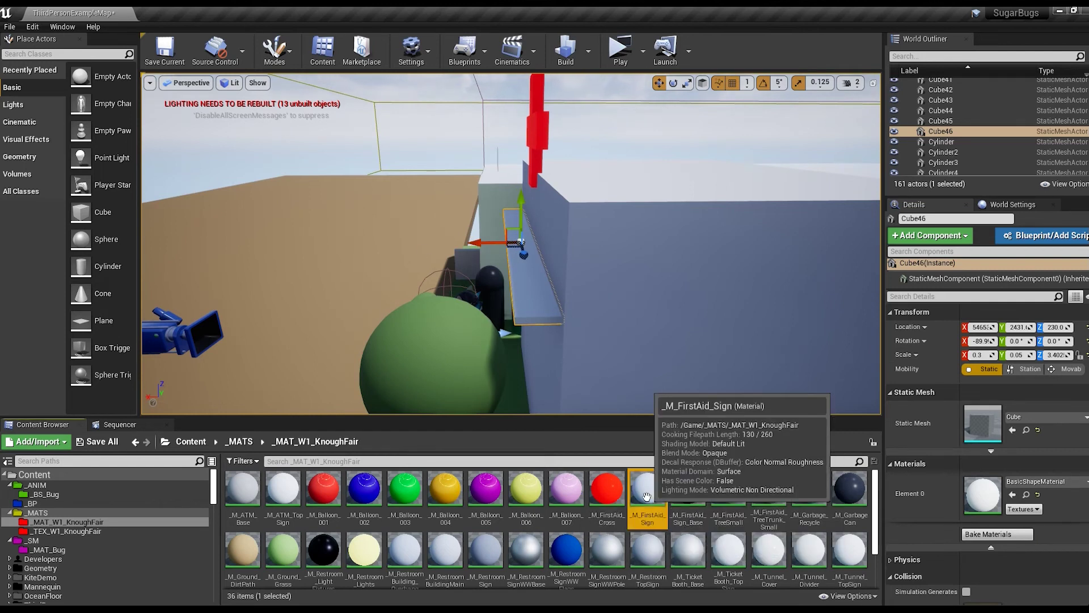
# Apply M_FirstAid_Sign_Base to the slab and duplicate the material as _M_FirstAid_Overhang
pyautogui.moveTo(688, 488); pyautogui.dragTo(533, 267)
pyautogui.hotkey('ctrl', 'w')
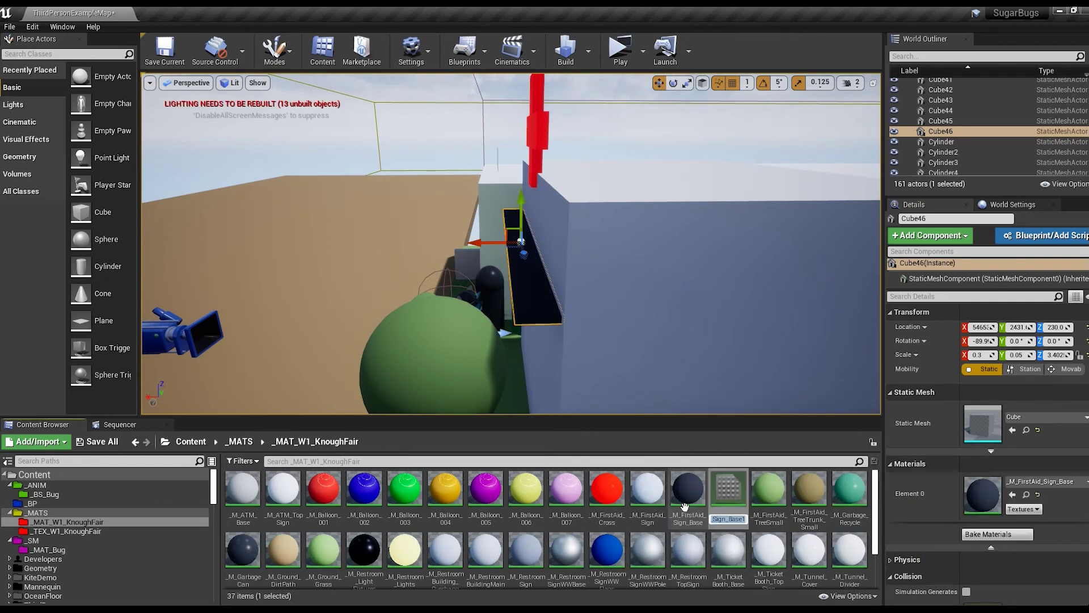
pyautogui.write('_M_FirstAid_Overhang')
pyautogui.press('Return')
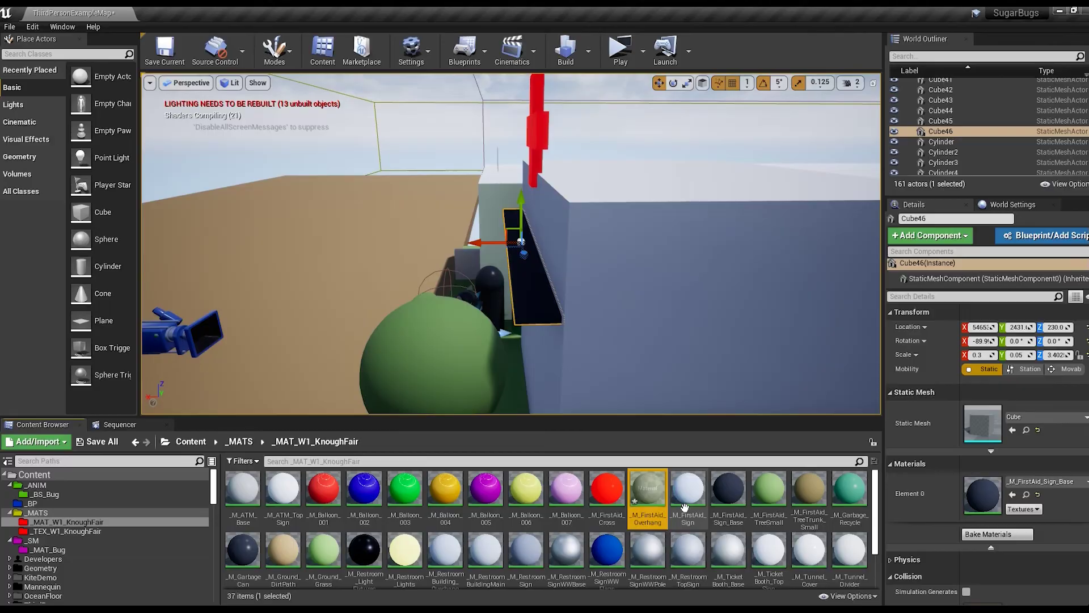
# Lighten _M_FirstAid_Overhang's BaseColor to a lighter navy and save the material
pyautogui.doubleClick(647, 489)
pyautogui.doubleClick(307, 213)
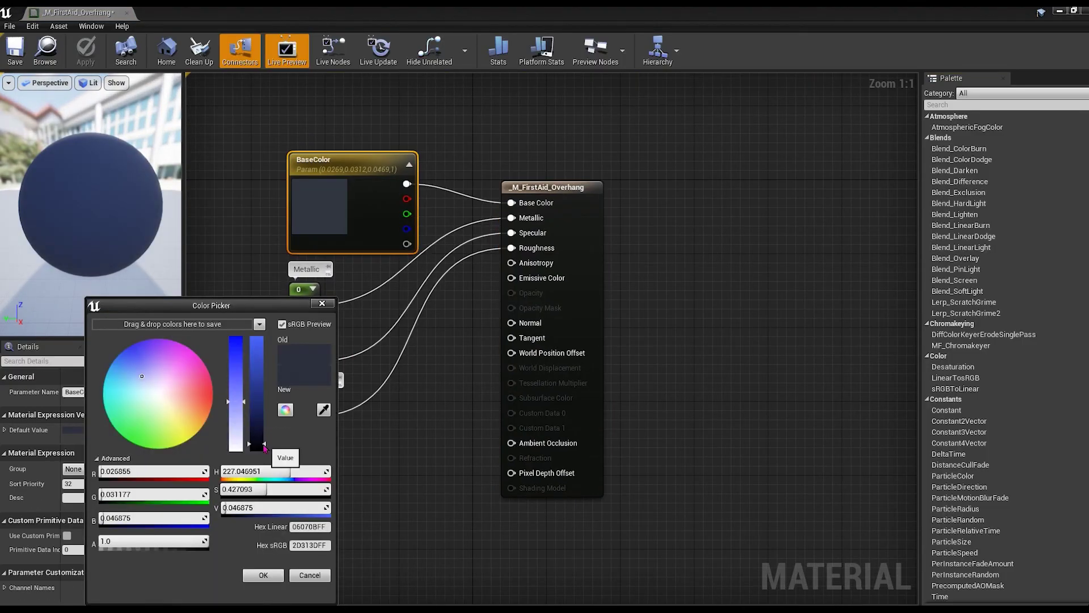
pyautogui.click(263, 575)
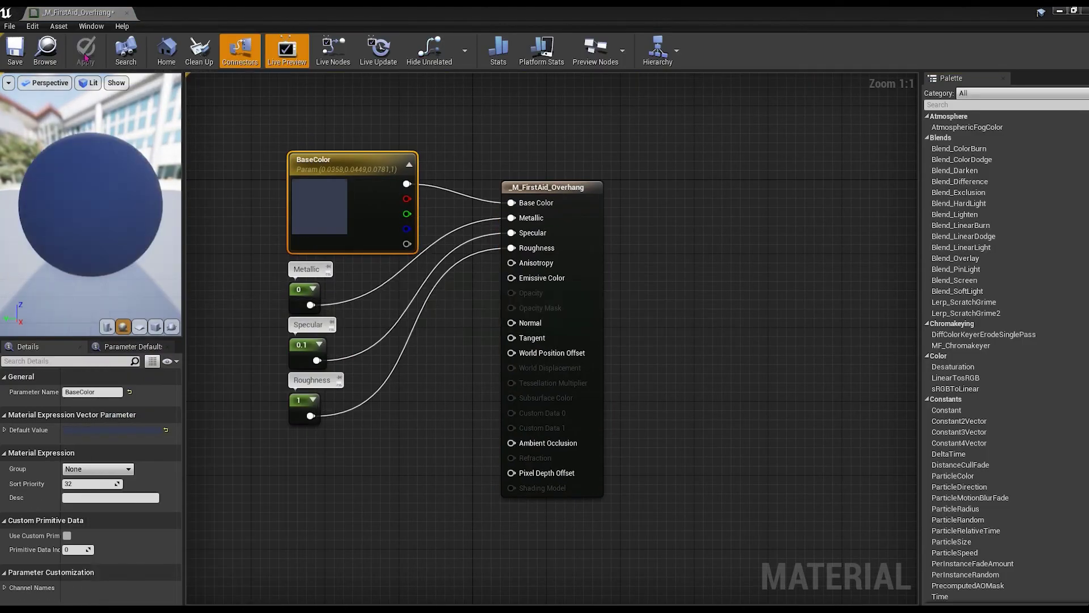
pyautogui.click(126, 12)
pyautogui.click(341, 227)
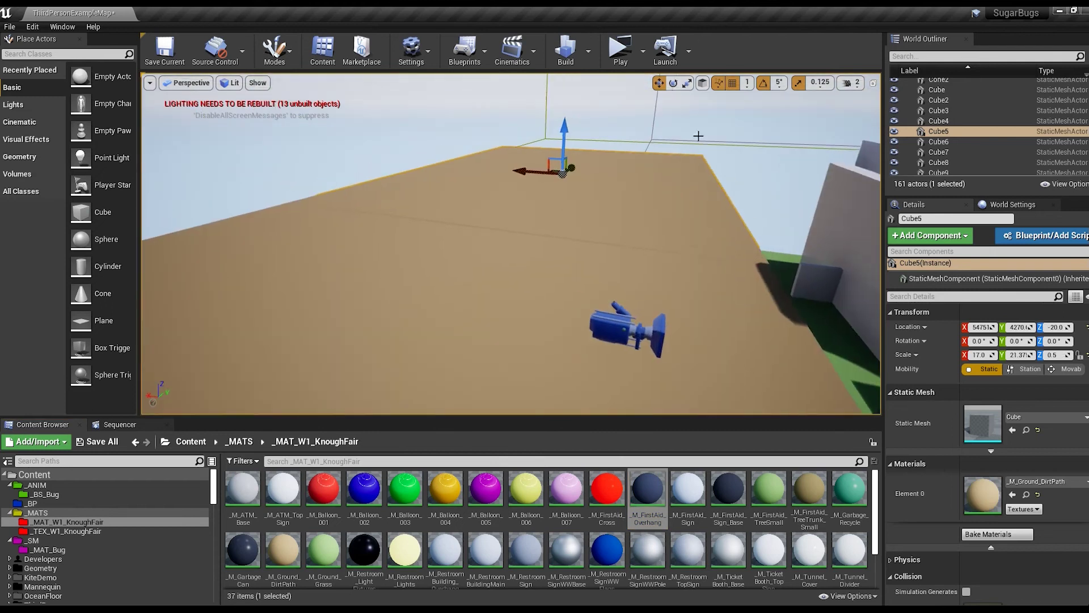
# Raise camera speed to 3 and place a point light on the restroom building
pyautogui.click(851, 82)
pyautogui.moveTo(858, 111); pyautogui.dragTo(871, 110)
pyautogui.moveTo(511, 244); pyautogui.dragTo(505, 244, button='right')
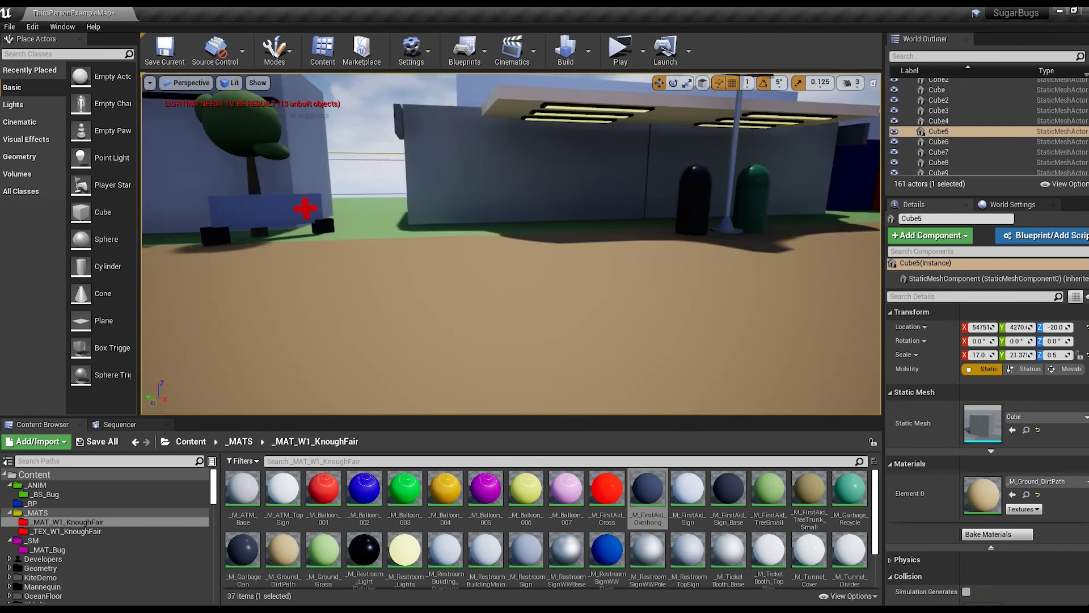
pyautogui.moveTo(81, 158); pyautogui.dragTo(598, 115)
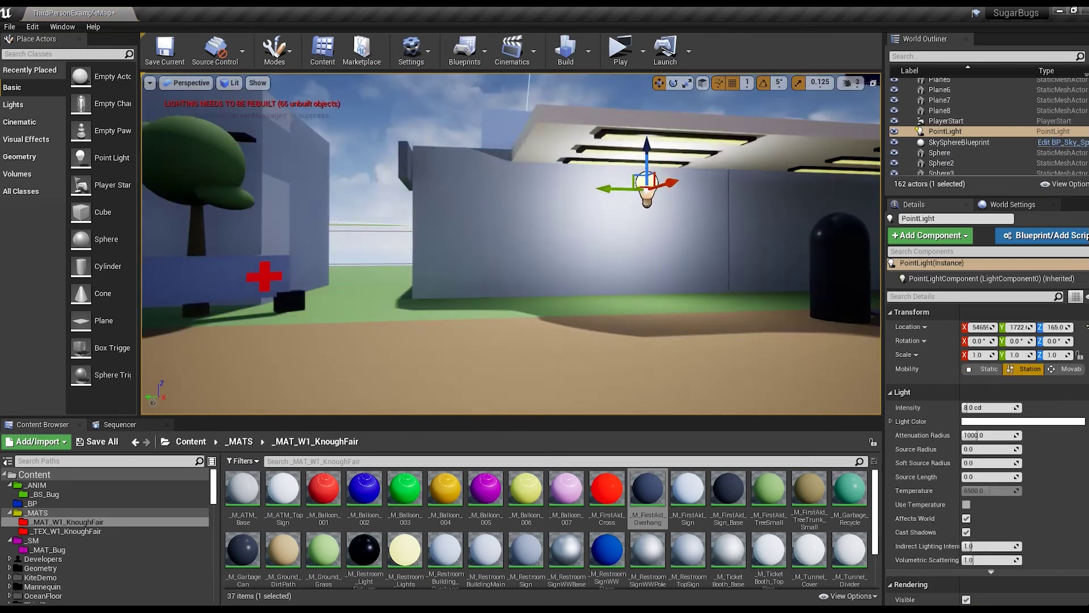
pyautogui.moveTo(597, 116); pyautogui.dragTo(649, 190, button='right')
pyautogui.press('f')
# Lower the light's intensity, reset volumetric scattering to 1.0, and enable a warm colour temperature
pyautogui.moveTo(990, 407)
pyautogui.mouseDown()
pyautogui.moveTo(958, 437)
pyautogui.moveTo(964, 407)
pyautogui.mouseUp()
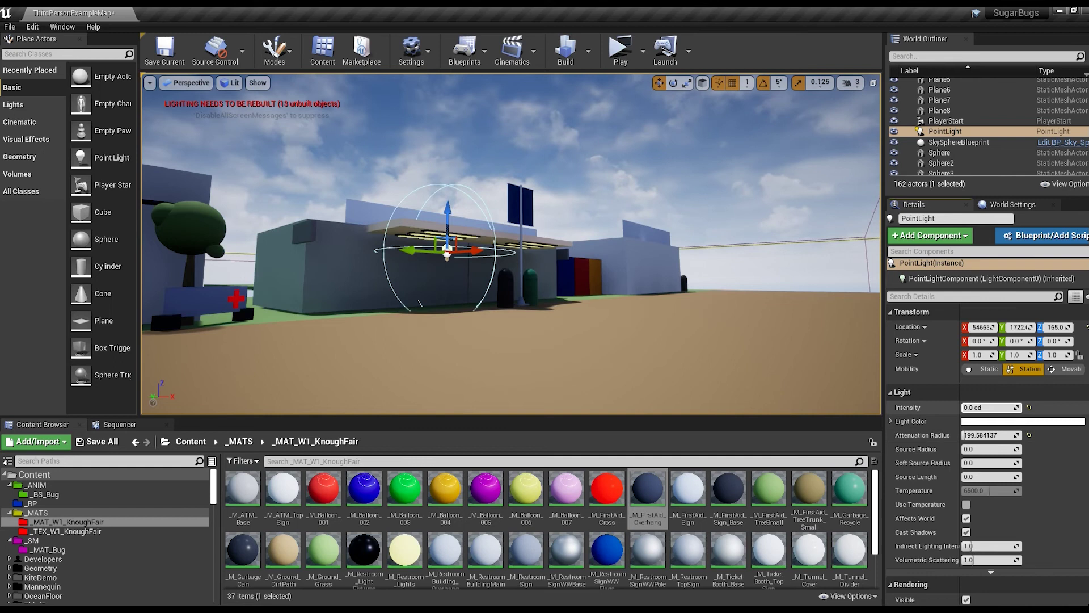
pyautogui.click(1029, 560)
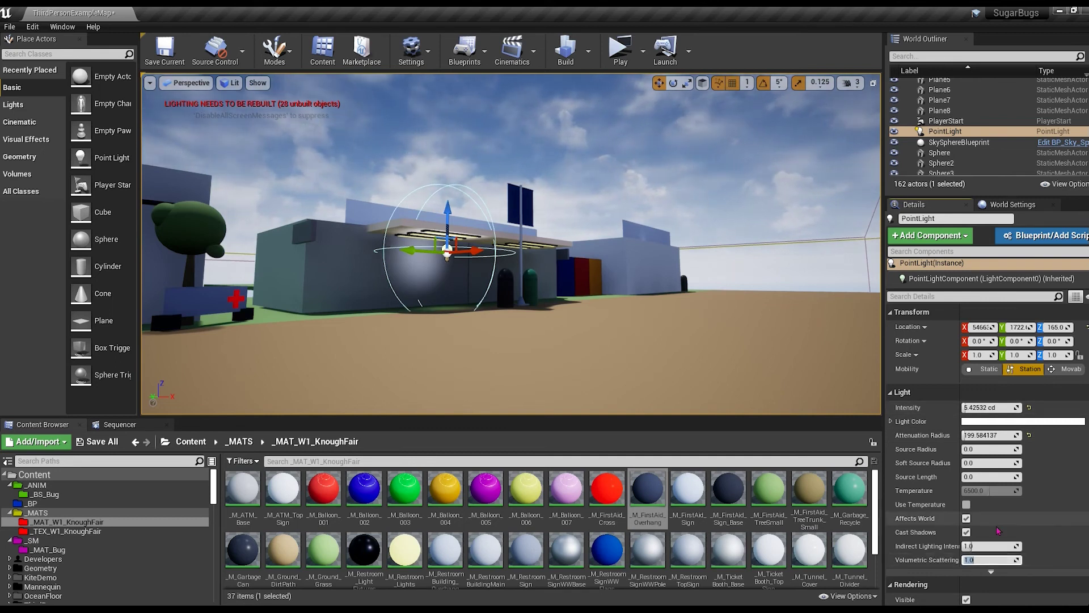
pyautogui.click(966, 505)
pyautogui.moveTo(990, 490); pyautogui.dragTo(965, 490)
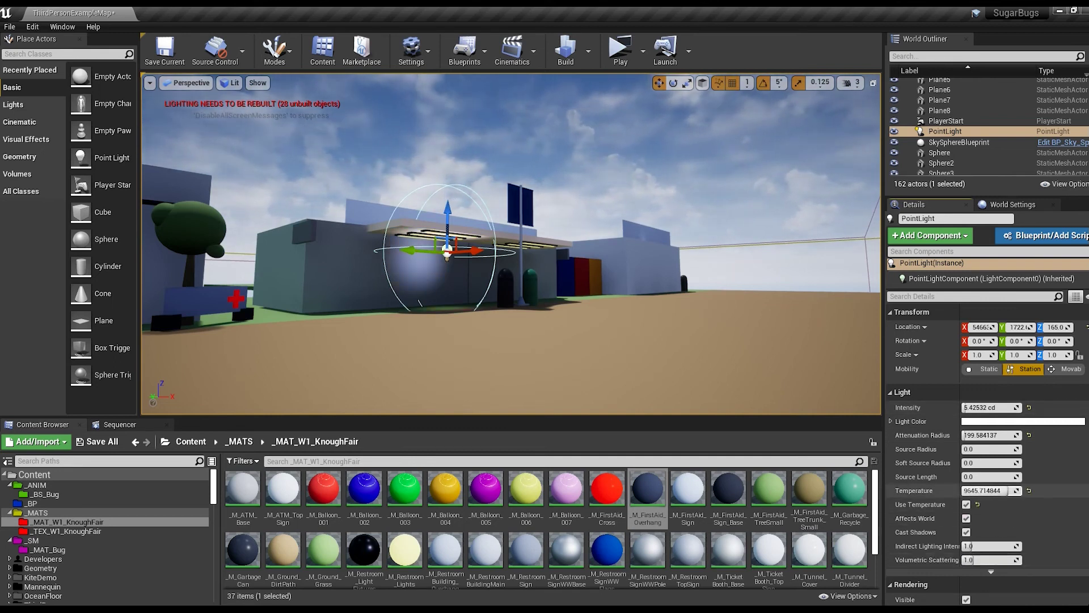
pyautogui.scroll(-5, 1013, 521)
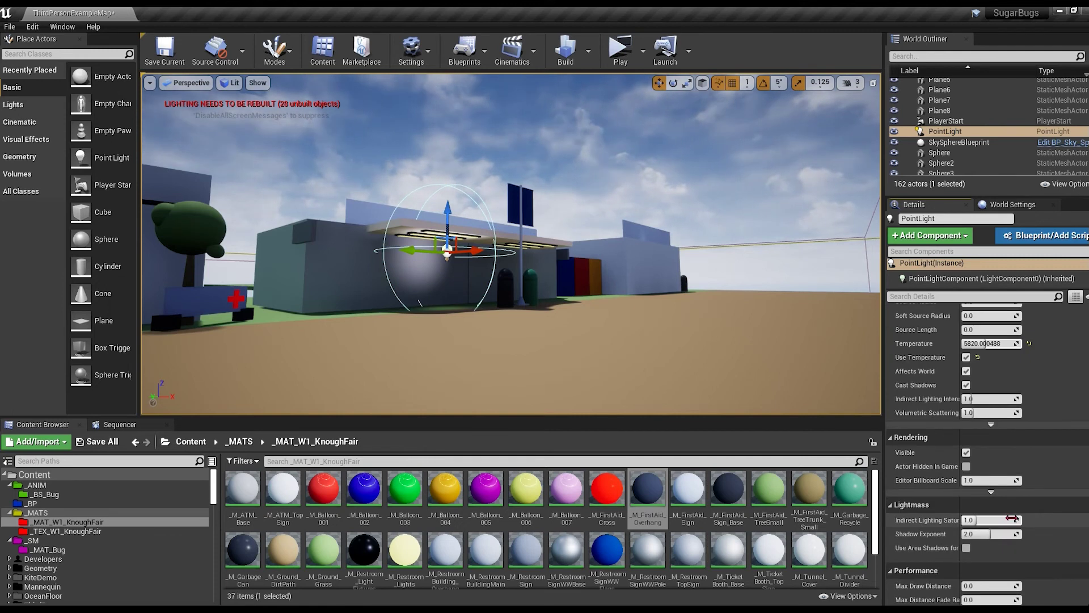
pyautogui.scroll(-3, 1013, 518)
pyautogui.scroll(-3, 1055, 510)
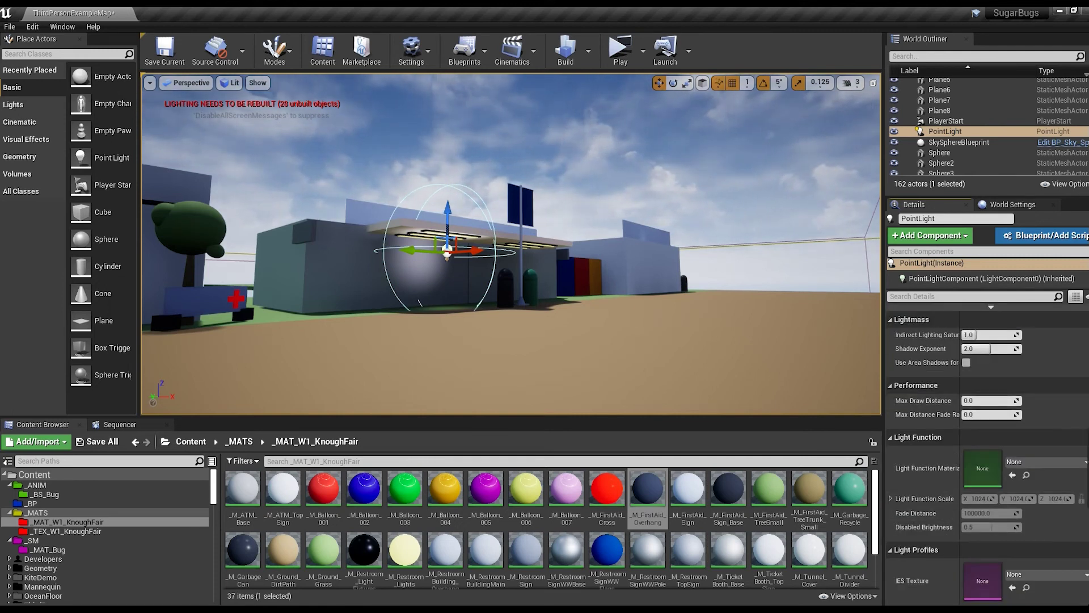
pyautogui.scroll(5, 987, 397)
# Set the point light's Light Color to yellow
pyautogui.click(985, 393)
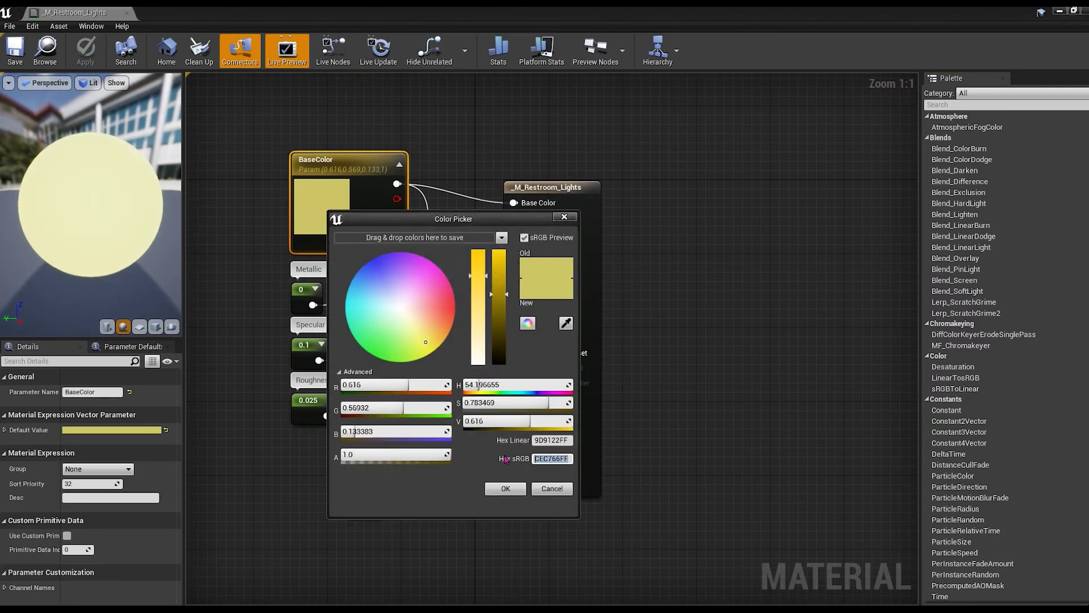
pyautogui.click(505, 488)
pyautogui.click(126, 12)
pyautogui.click(578, 360)
pyautogui.click(999, 392)
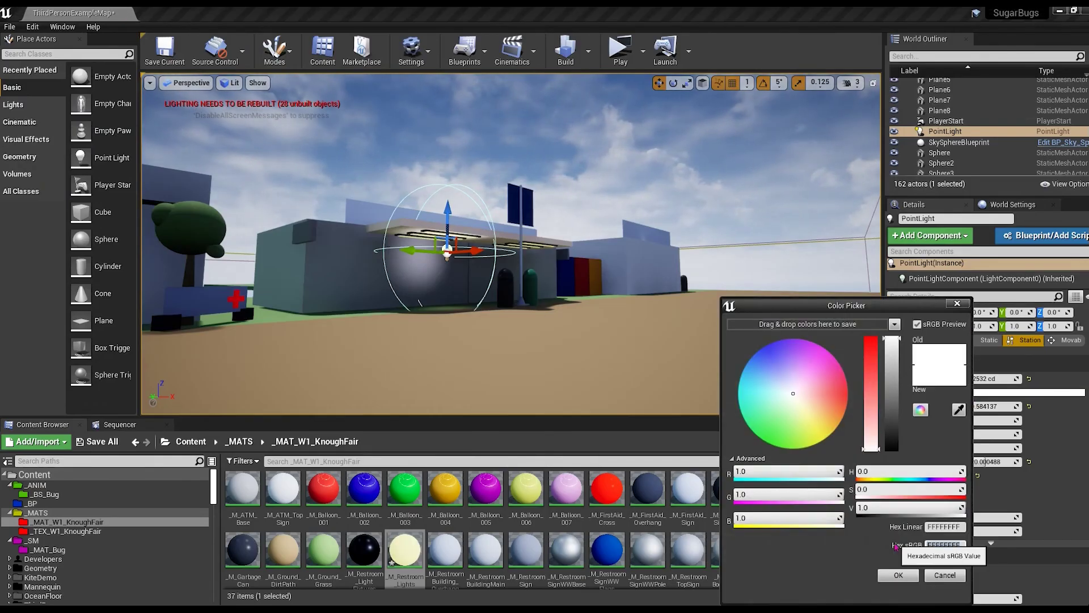
pyautogui.moveTo(476, 251); pyautogui.dragTo(602, 195)
# Position the light under the restroom overhang and widen its attenuation radius to about 400
pyautogui.press('e')
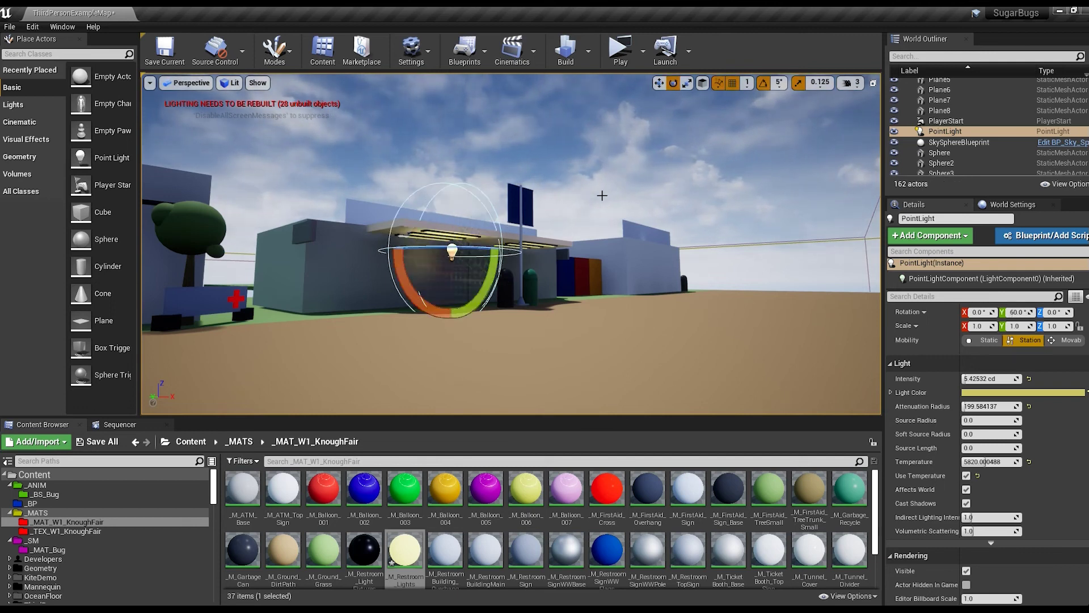
pyautogui.hotkey('ctrl', 'z')
pyautogui.press('f')
pyautogui.press('w')
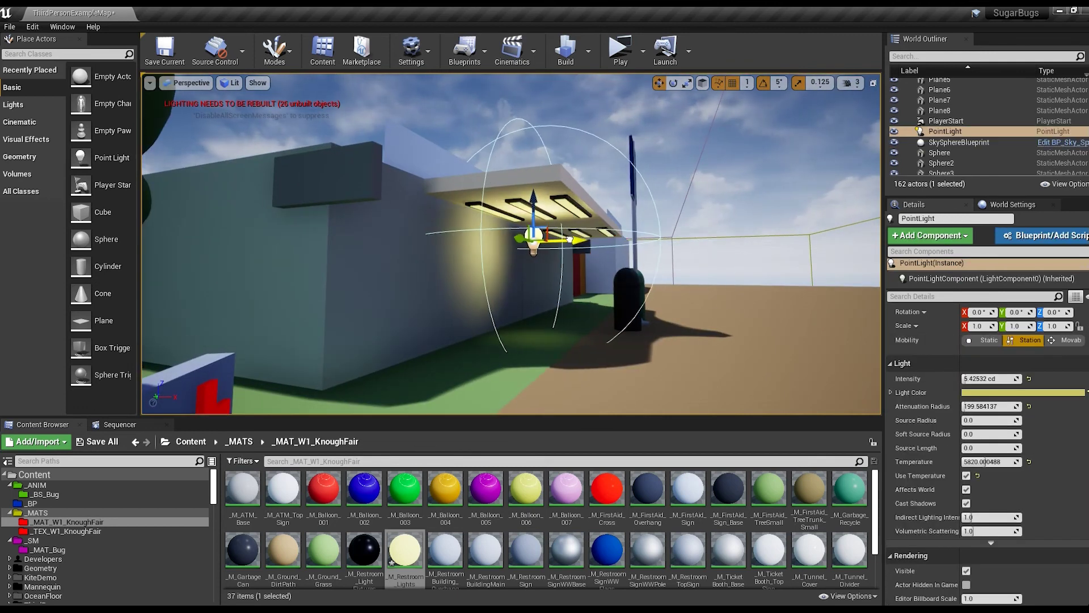
pyautogui.hotkey('ctrl', 'z')
pyautogui.moveTo(582, 278); pyautogui.dragTo(611, 286)
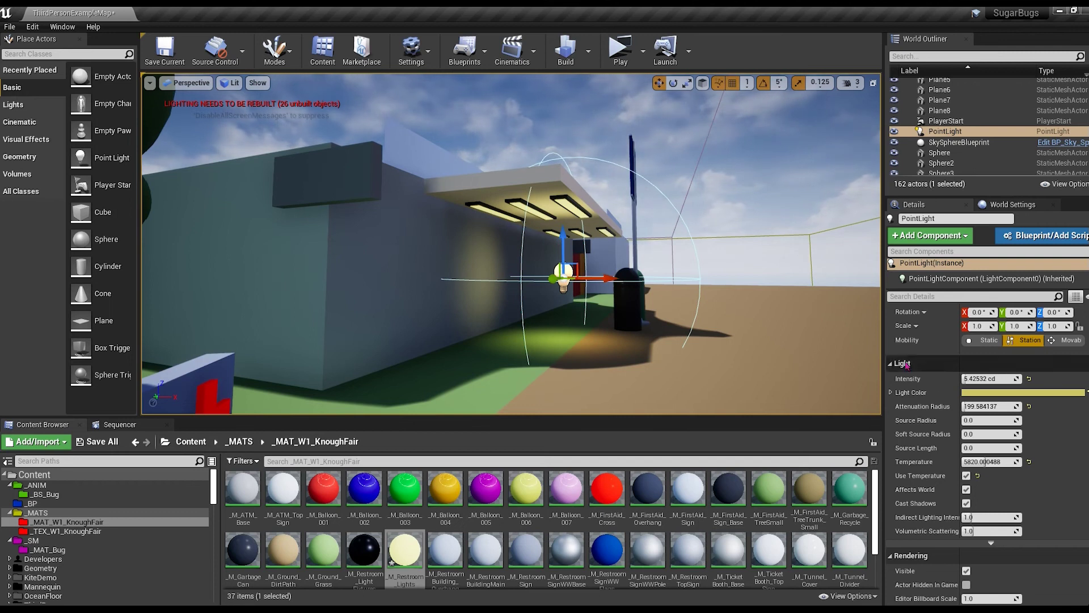
pyautogui.moveTo(965, 406); pyautogui.dragTo(1004, 406)
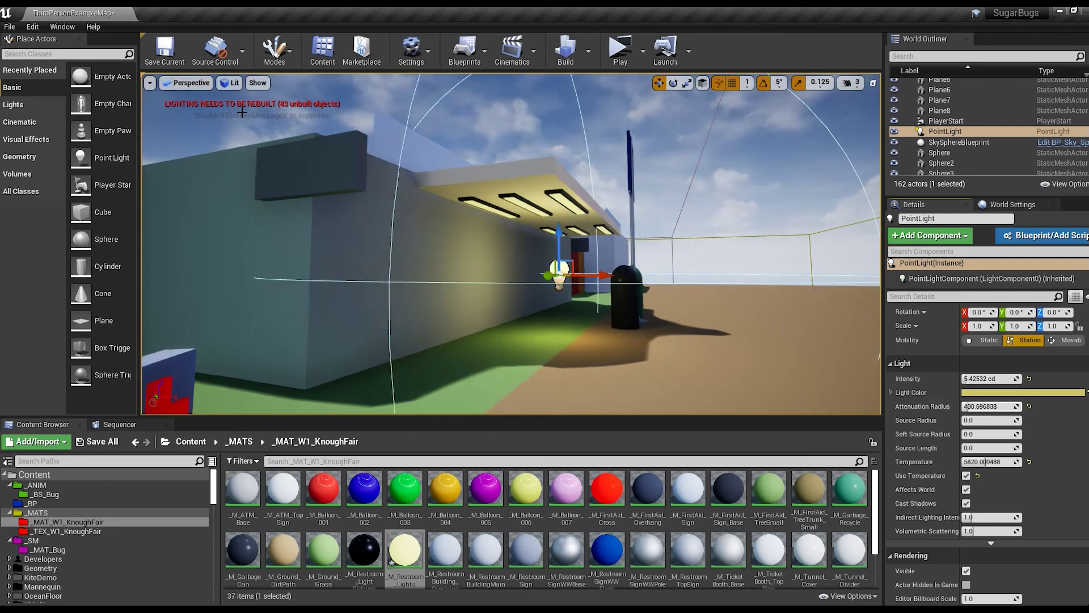
# In the orthographic back view, Alt-drag two more copies of the light along the overhang
pyautogui.click(187, 83)
pyautogui.click(181, 181)
pyautogui.moveTo(326, 285)
pyautogui.keyDown('alt'); pyautogui.mouseDown()
pyautogui.moveTo(615, 285)
pyautogui.moveTo(295, 279)
pyautogui.mouseUp(); pyautogui.keyUp('alt')
pyautogui.scroll(-3, 217, 198)
pyautogui.click(622, 278)
# Dim the third light to about 0.76 intensity and move it beside the first-aid wall
pyautogui.click(178, 83)
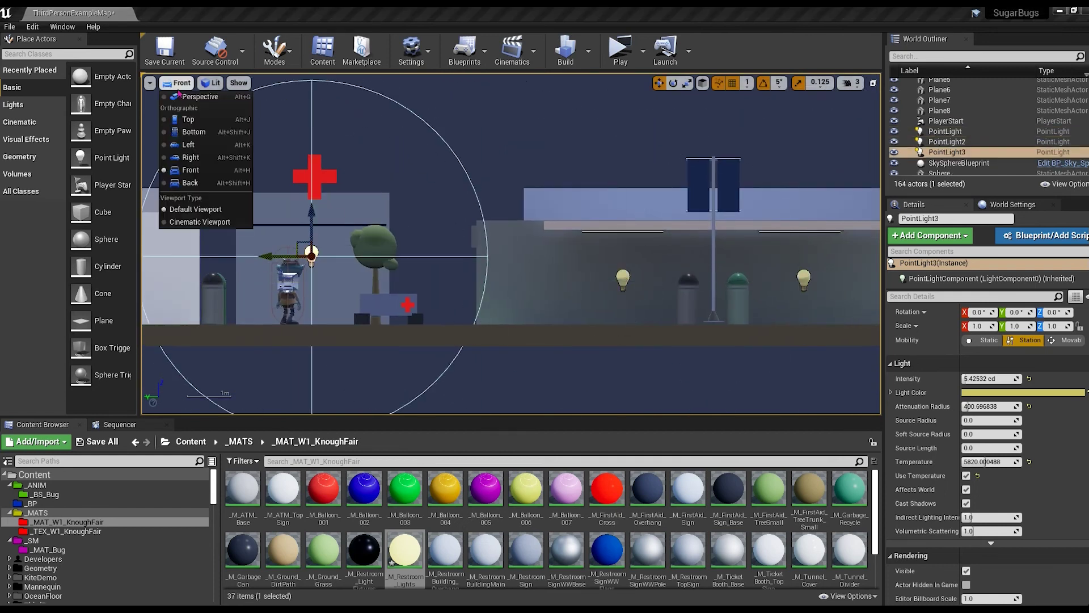
pyautogui.click(173, 94)
pyautogui.press('f')
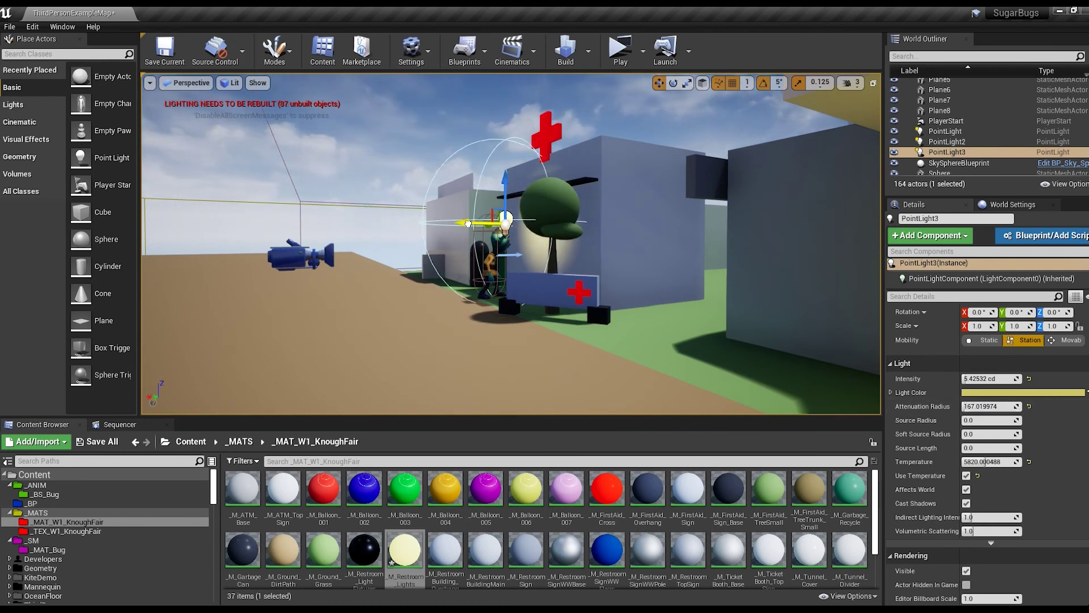
pyautogui.press('f')
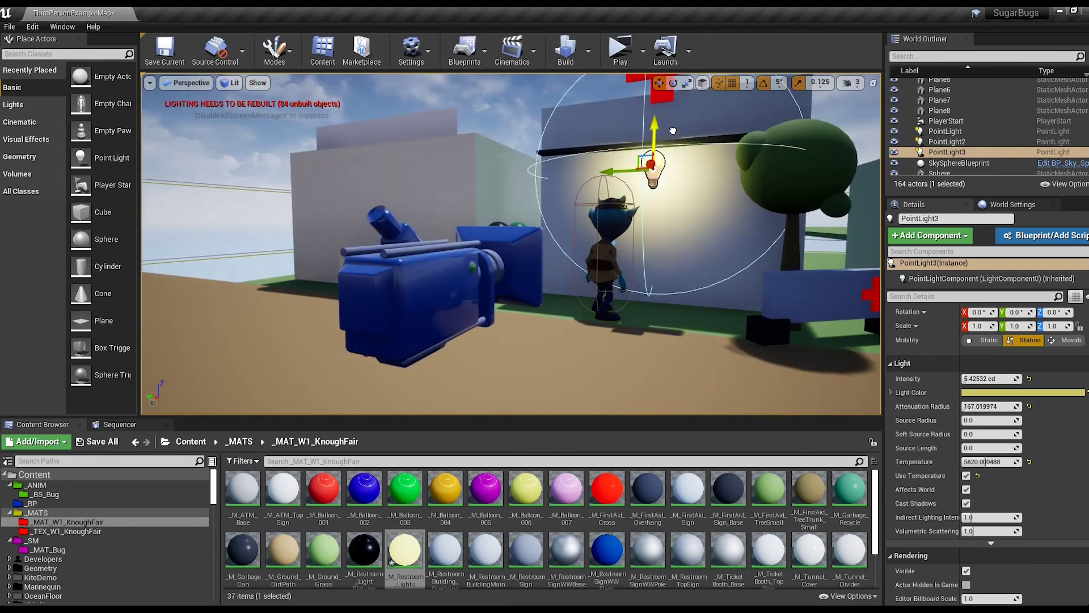
pyautogui.moveTo(989, 378); pyautogui.dragTo(965, 379)
pyautogui.moveTo(652, 160); pyautogui.dragTo(559, 200)
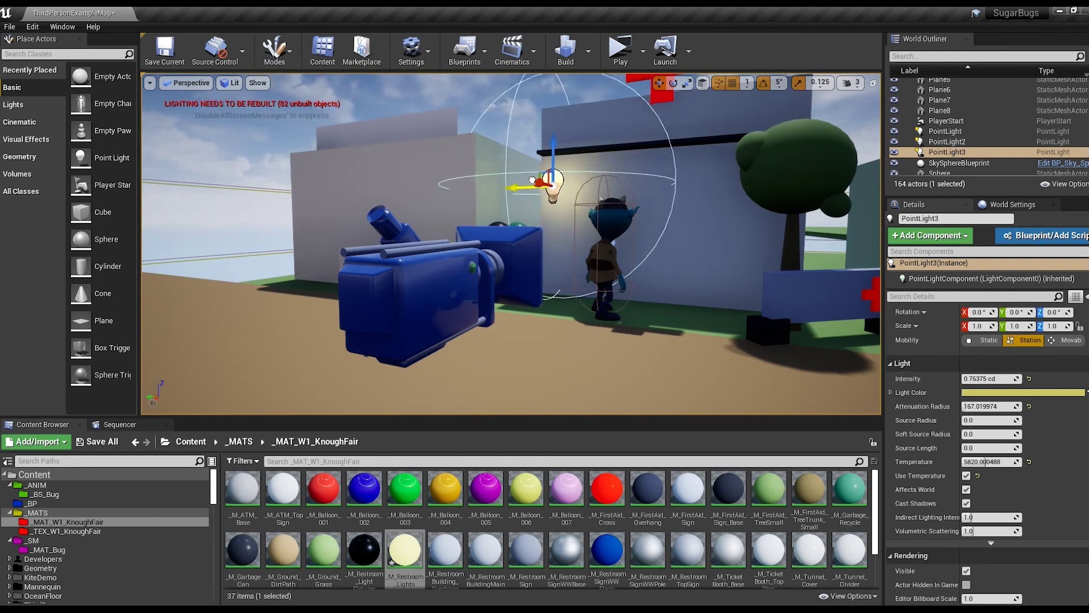
# Add a 0.4-scale sphere bulb at the light with the M_Restroom_Lights material
pyautogui.moveTo(81, 239); pyautogui.dragTo(562, 197)
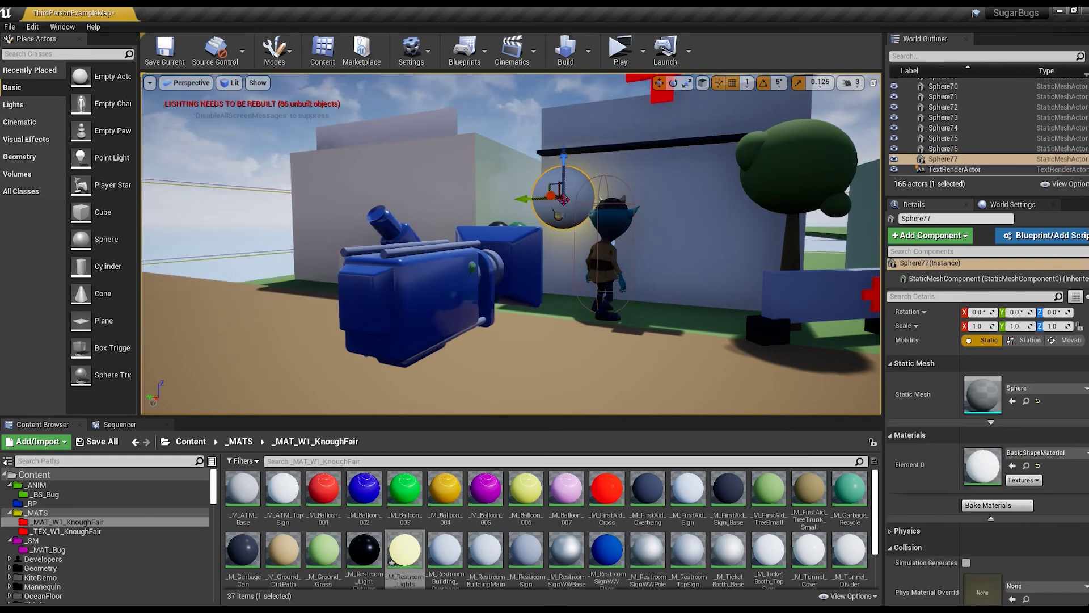
pyautogui.click(980, 326)
pyautogui.write('0.3')
pyautogui.press('Return')
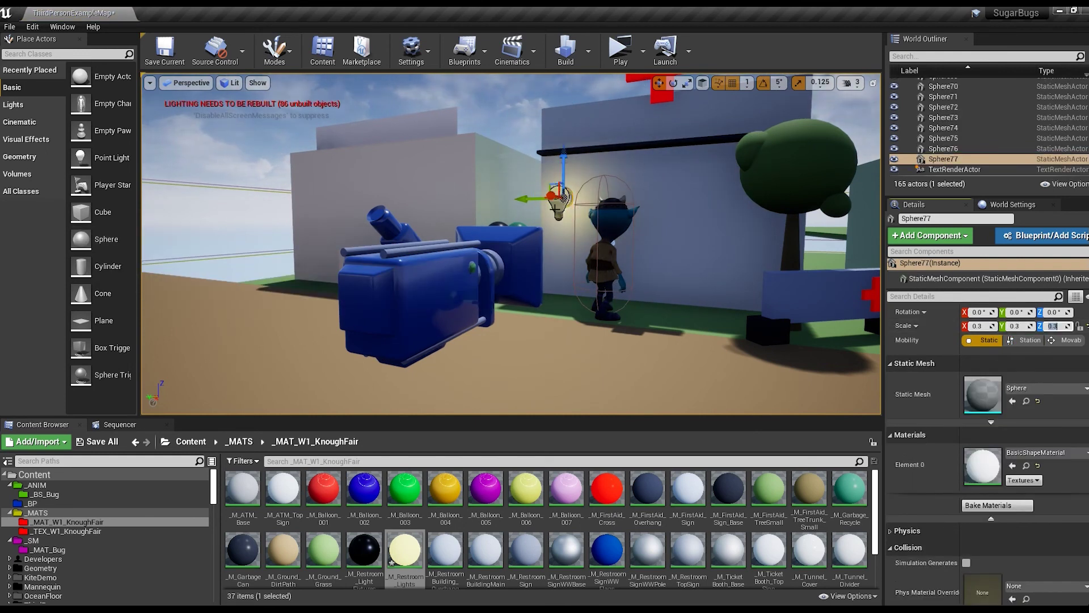
pyautogui.click(980, 325)
pyautogui.write('4')
pyautogui.press('Return')
pyautogui.moveTo(511, 244); pyautogui.dragTo(511, 244, button='right')
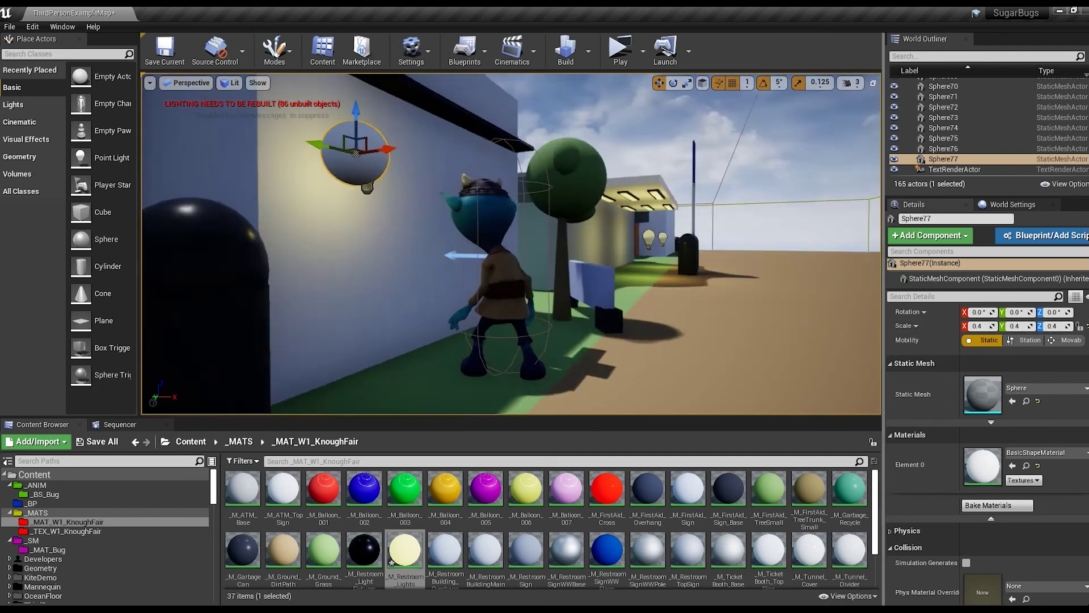
pyautogui.moveTo(404, 549); pyautogui.dragTo(983, 465)
# Place a cylinder rotated toward the wall with 0.2 by 0.2 width scale
pyautogui.moveTo(81, 266); pyautogui.dragTo(397, 193)
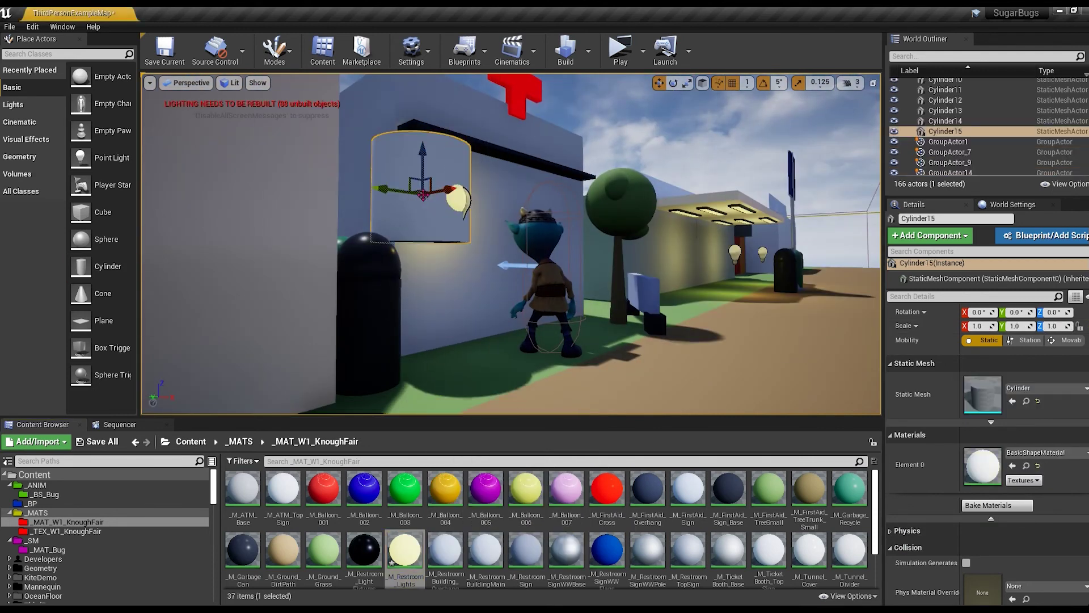
pyautogui.press('e')
pyautogui.moveTo(417, 258)
pyautogui.mouseDown()
pyautogui.moveTo(401, 276)
pyautogui.moveTo(408, 267)
pyautogui.mouseUp()
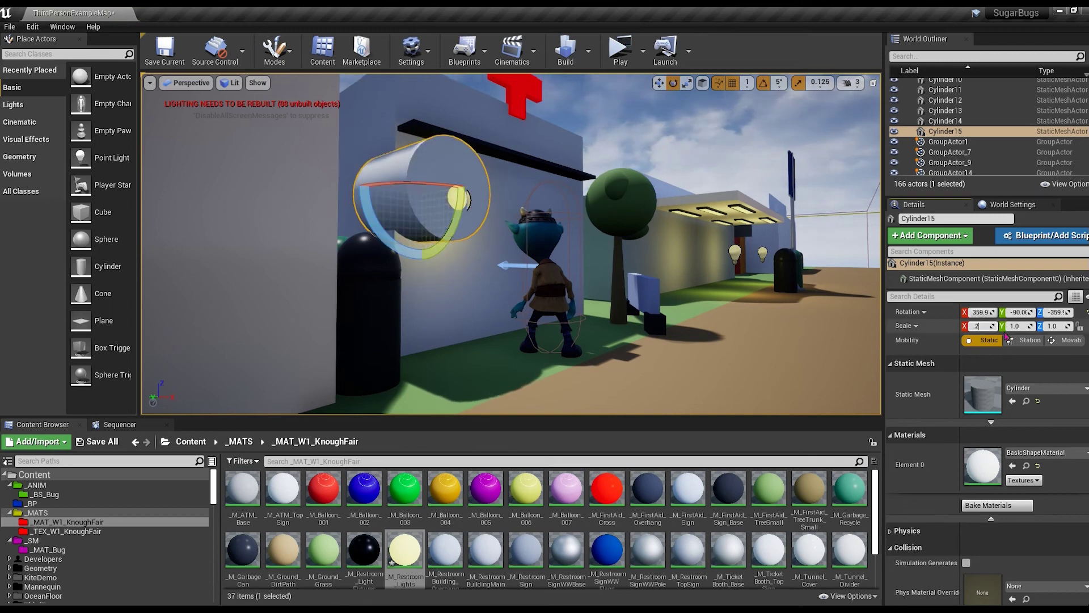
pyautogui.click(977, 326)
pyautogui.write('0.2')
pyautogui.press('Tab')
pyautogui.write('0.2')
# Shorten the cylinder into a shallow lamp cap
pyautogui.moveTo(1052, 325)
pyautogui.mouseDown()
pyautogui.moveTo(1033, 326)
pyautogui.moveTo(1067, 325)
pyautogui.mouseUp()
pyautogui.press('f')
pyautogui.moveTo(363, 233); pyautogui.dragTo(326, 245, button='right')
pyautogui.scroll(-5, 326, 245)
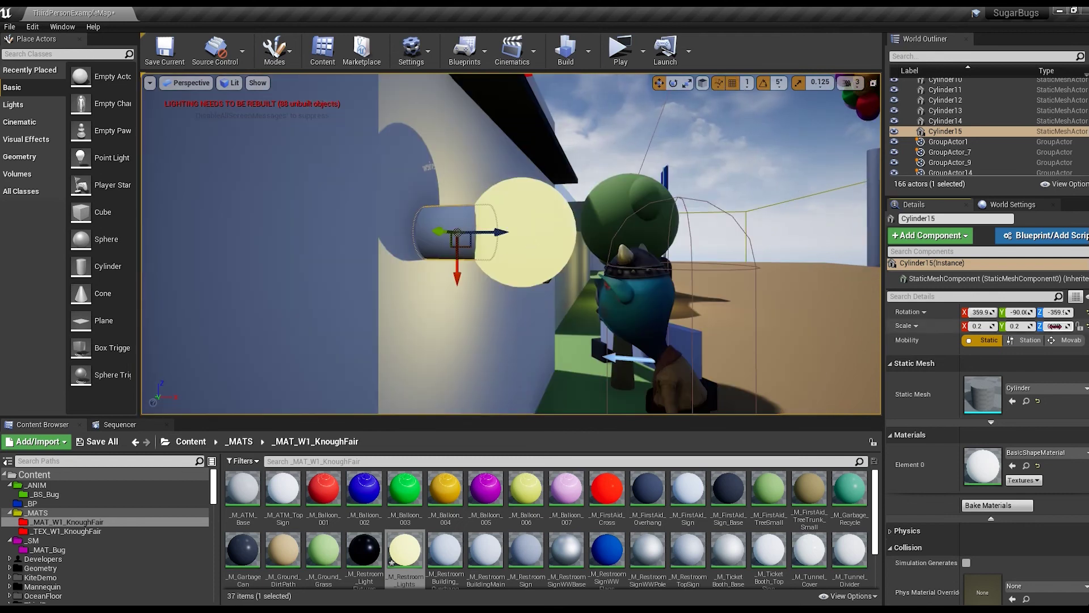
pyautogui.moveTo(1059, 326); pyautogui.dragTo(1044, 326)
# Check the third light's placement against the wall from the top and perspective views
pyautogui.click(487, 233)
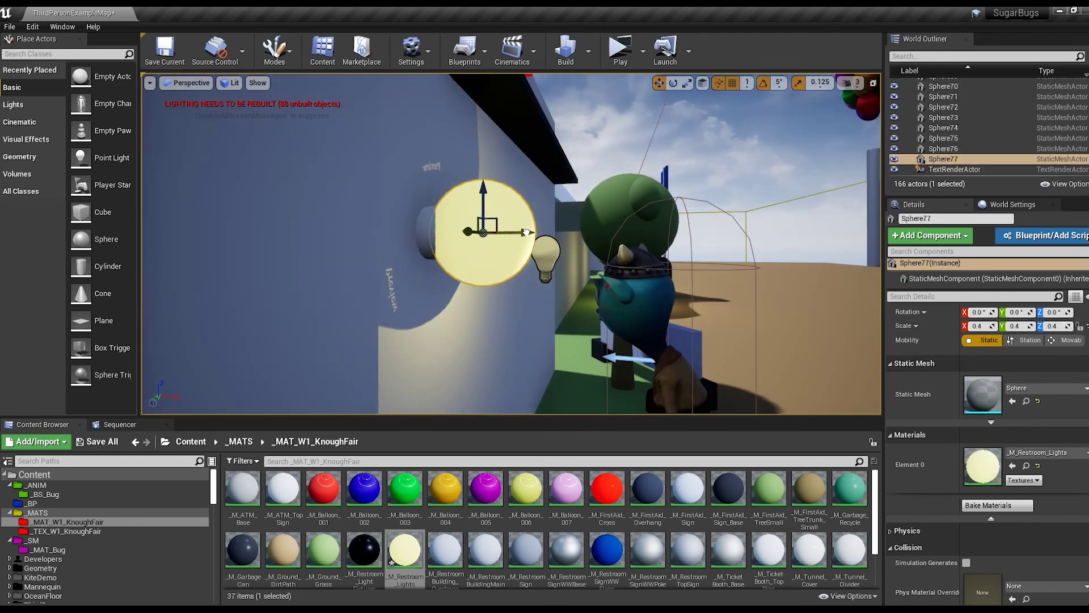
pyautogui.moveTo(488, 194); pyautogui.dragTo(532, 250, button='right')
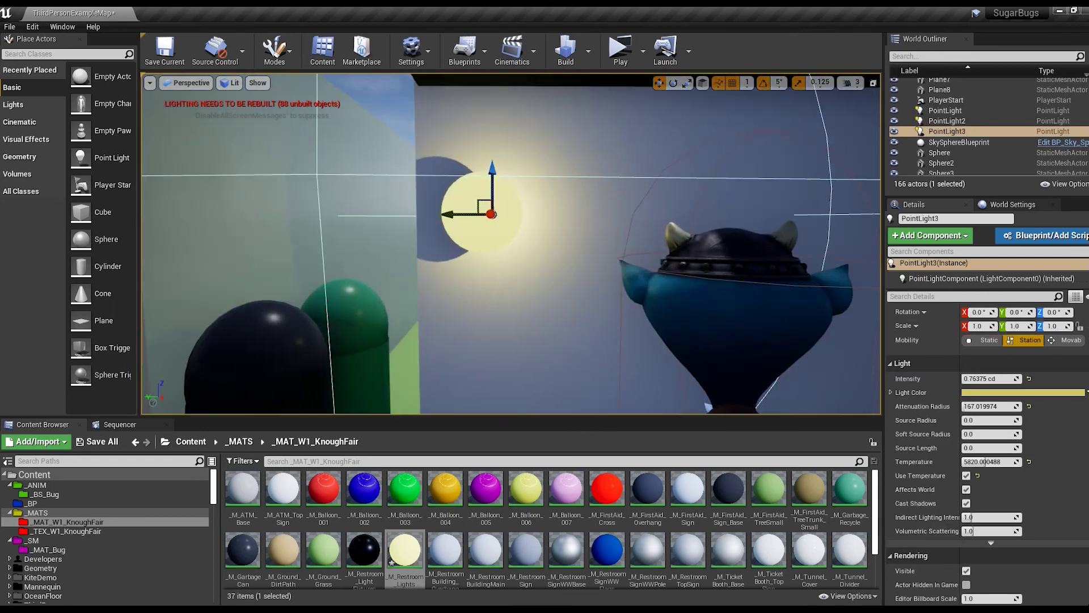
pyautogui.hotkey('alt', 'j')
pyautogui.press('f')
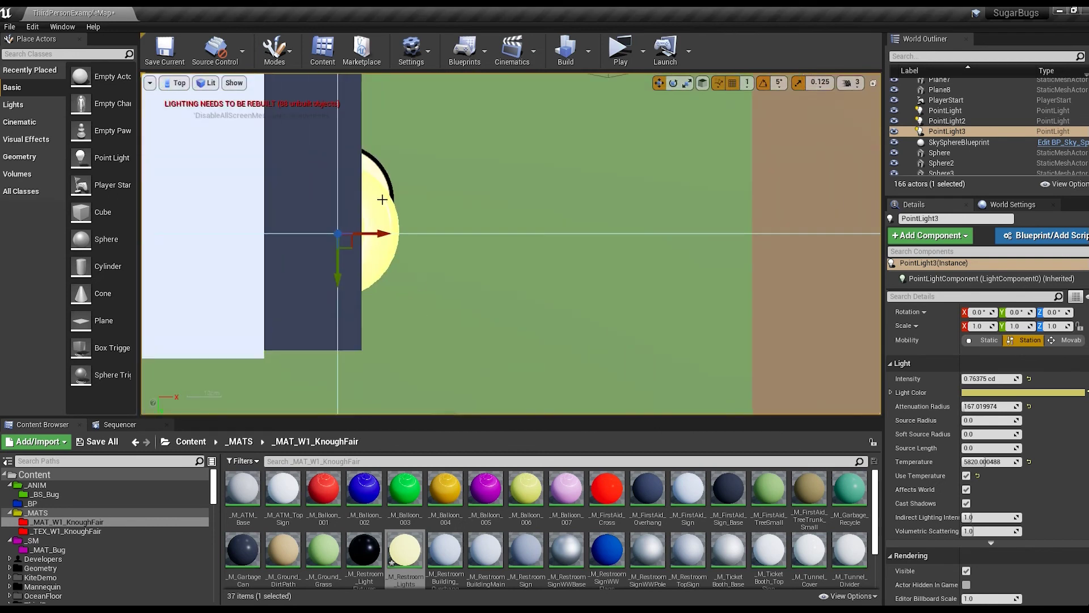
pyautogui.hotkey('alt', 'g')
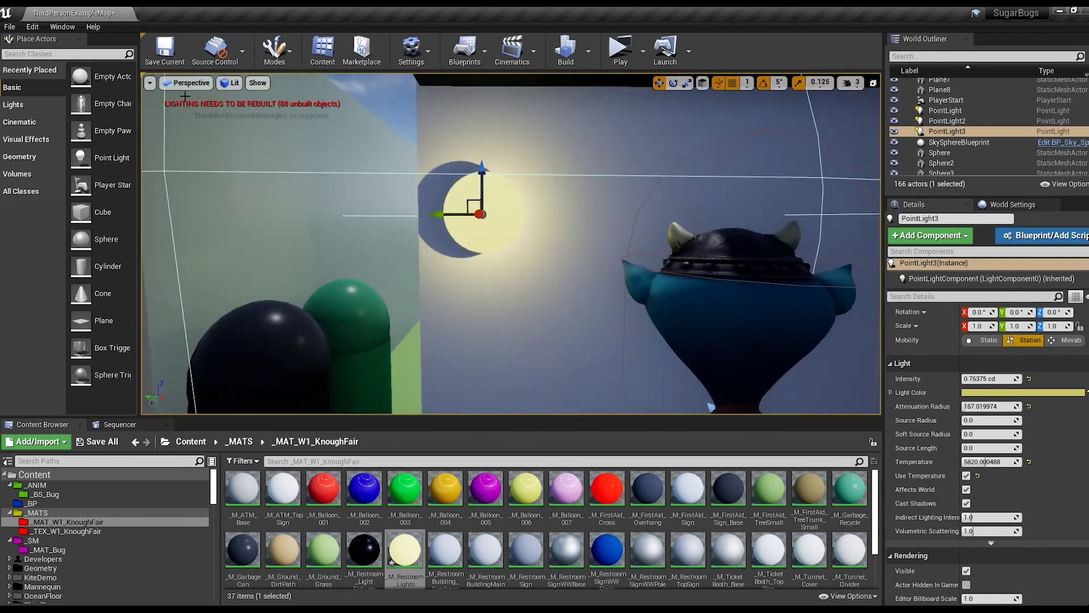
# Apply M_Restroom_LightFixtures to the fixture cylinder and duplicate it as _M_FirstAid_LightFixture
pyautogui.click(507, 187)
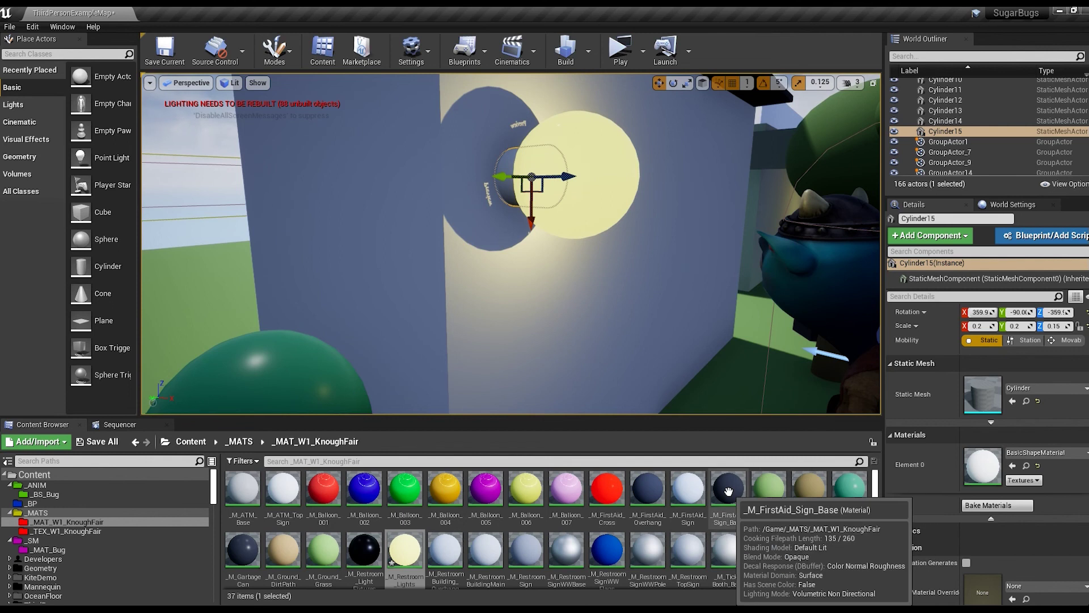
pyautogui.moveTo(364, 550); pyautogui.dragTo(508, 182)
pyautogui.hotkey('ctrl', 'w')
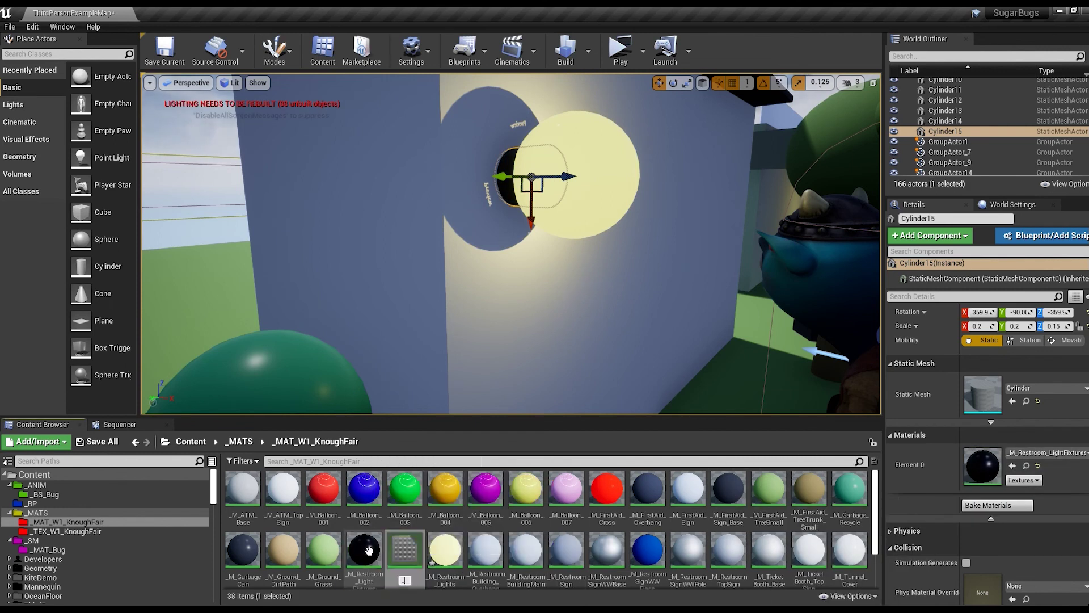
pyautogui.write('e')
pyautogui.press('Return')
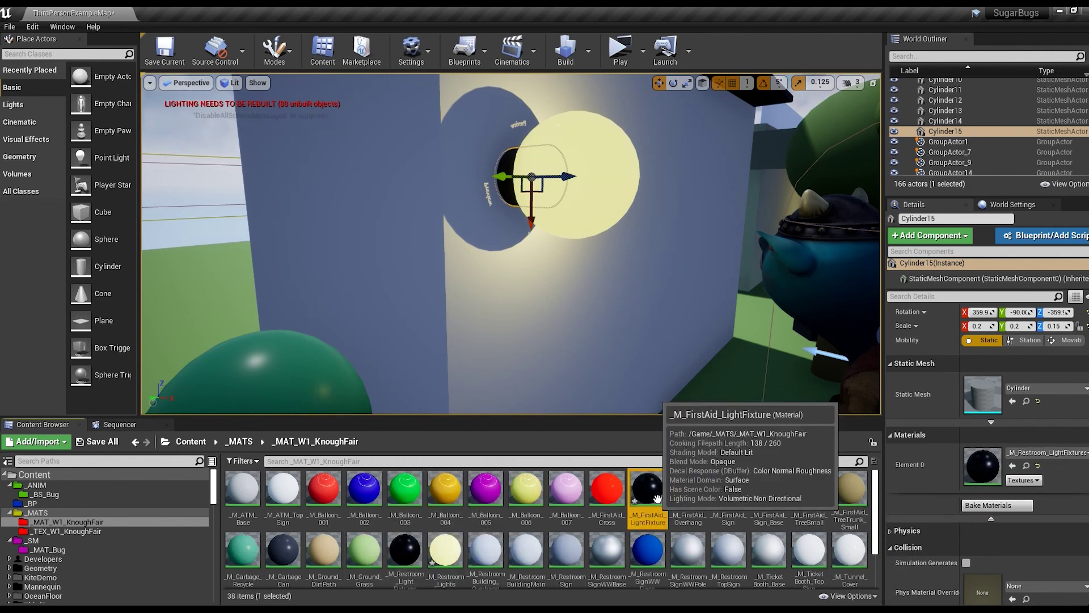
# Change _M_FirstAid_LightFixture's BaseColor to dark navy and save the material
pyautogui.doubleClick(647, 489)
pyautogui.doubleClick(318, 205)
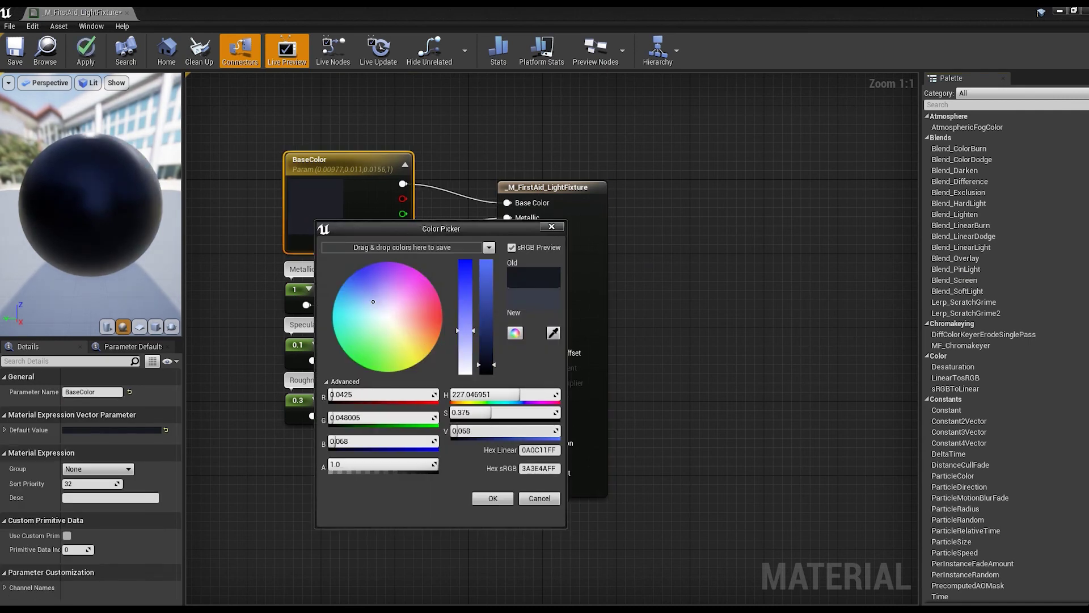
pyautogui.click(492, 498)
pyautogui.click(85, 51)
pyautogui.moveTo(331, 244); pyautogui.dragTo(331, 295)
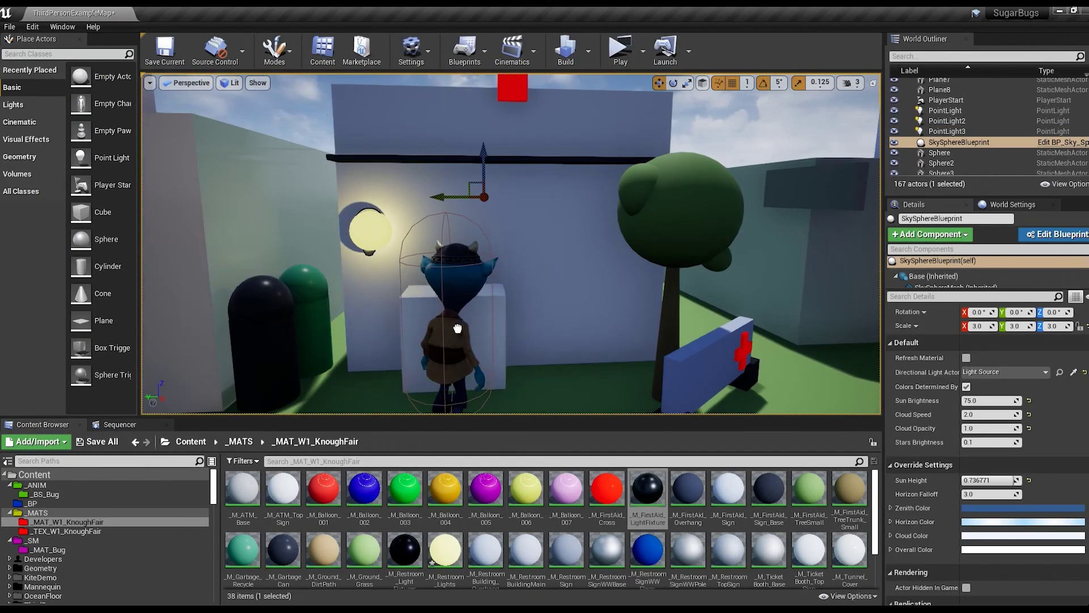
pyautogui.moveTo(81, 212)
pyautogui.mouseDown()
pyautogui.moveTo(472, 302)
pyautogui.moveTo(472, 245)
pyautogui.mouseUp()
# Scale the new cube to double height and 1.25 width, then flatten it into a door panel
pyautogui.press('e')
pyautogui.press('r')
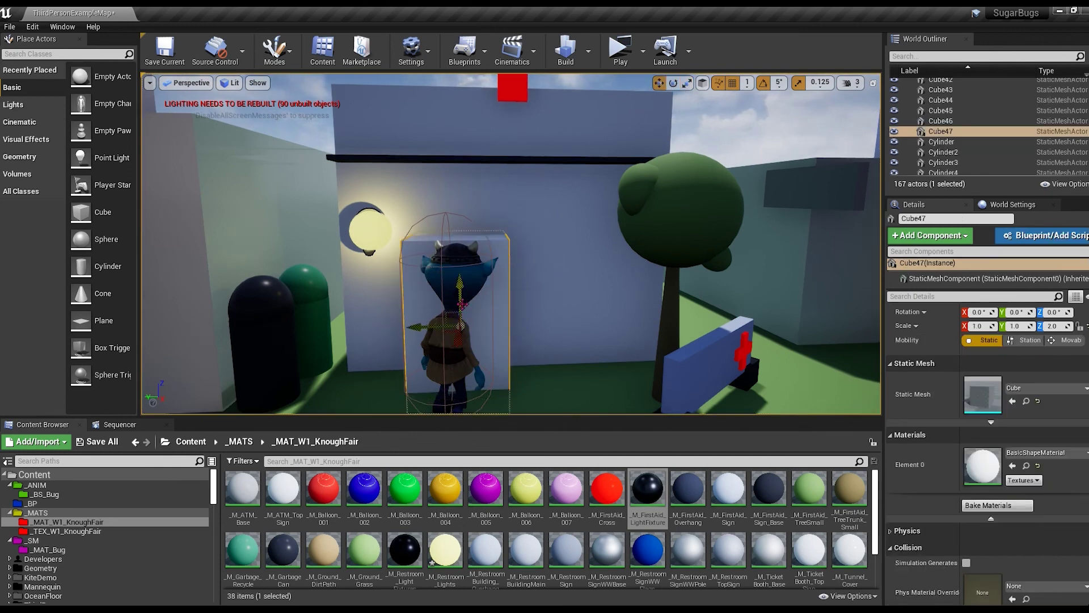
pyautogui.press('w')
pyautogui.press('r')
pyautogui.moveTo(431, 279); pyautogui.dragTo(414, 279)
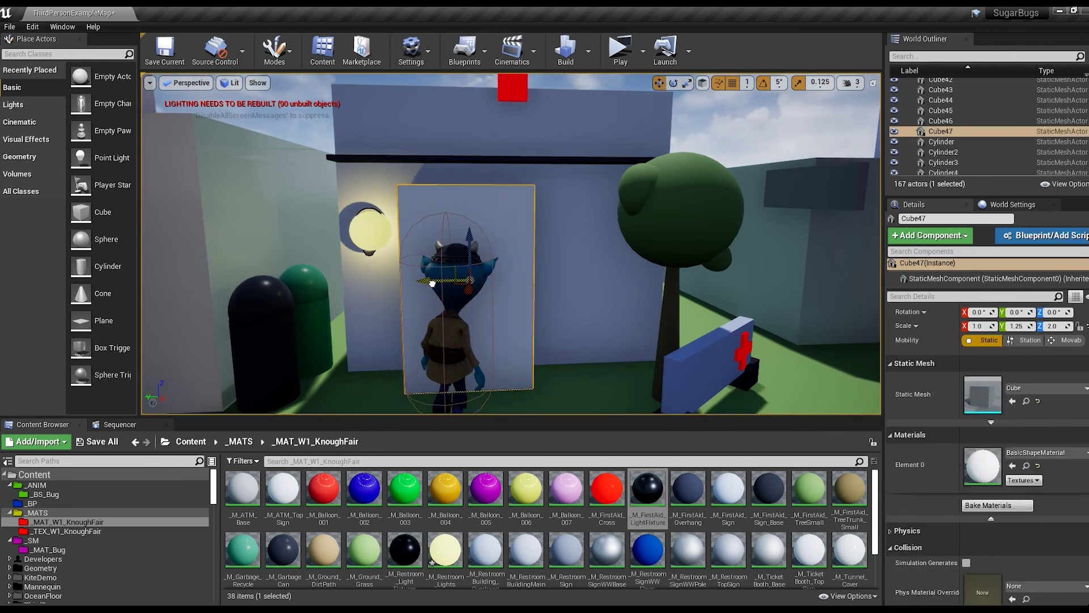
pyautogui.press('w')
pyautogui.moveTo(567, 227); pyautogui.dragTo(695, 111, button='right')
pyautogui.moveTo(977, 325); pyautogui.dragTo(959, 325)
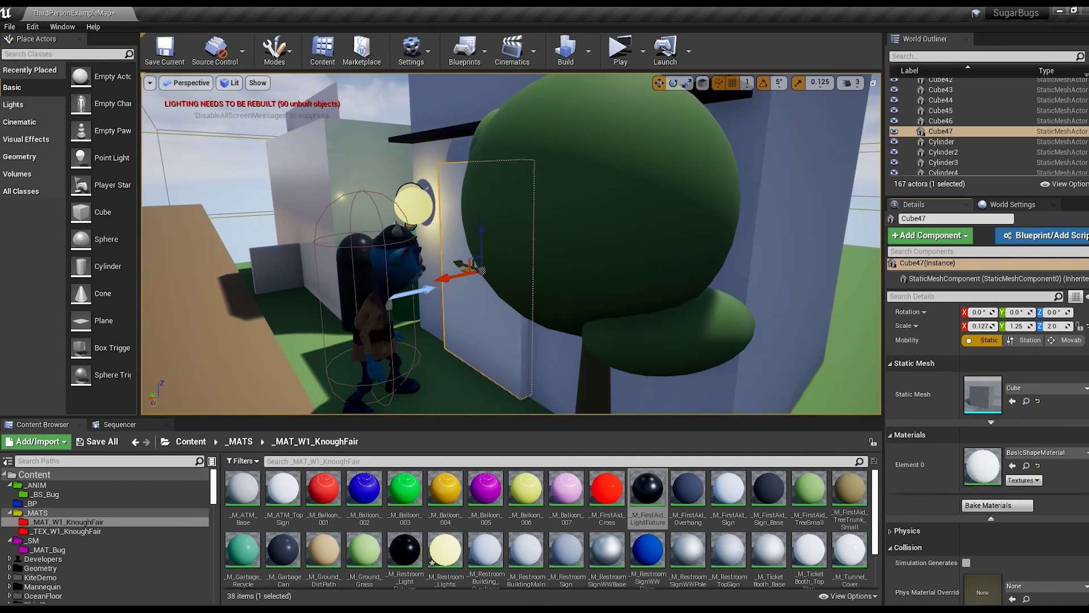
# Apply the sign-base material to the door and duplicate it as _M_FirstAid_Door
pyautogui.click(771, 493)
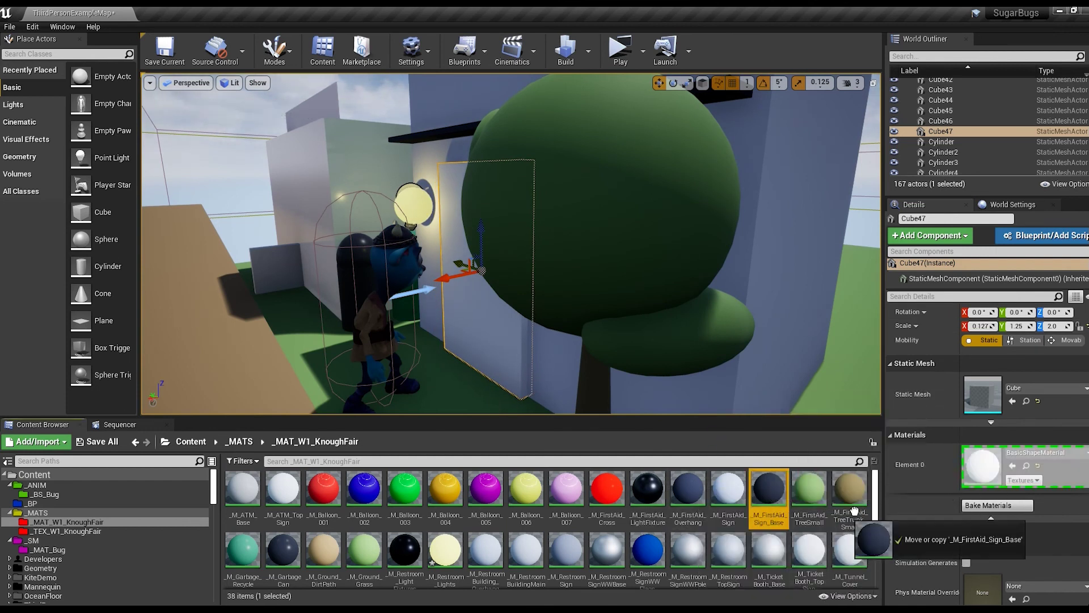
pyautogui.hotkey('ctrl', 'w')
pyautogui.write('Door')
pyautogui.press('Return')
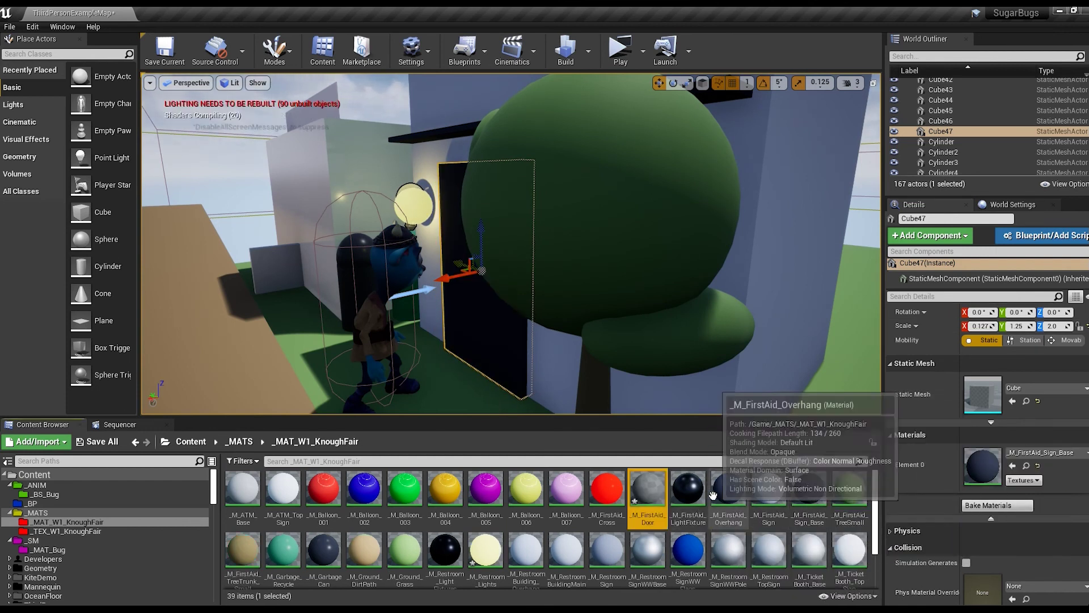
# Set _M_FirstAid_Door's Specular to 0.2 and Roughness to 0.7, then save
pyautogui.doubleClick(648, 489)
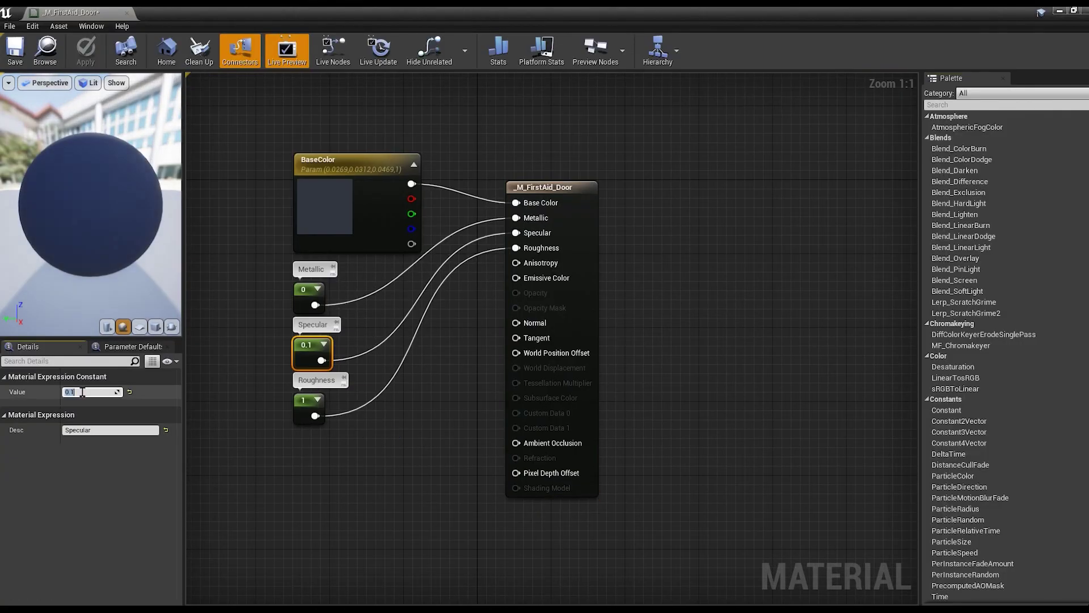
pyautogui.write('0.2')
pyautogui.press('Return')
pyautogui.click(310, 408)
pyautogui.tripleClick(90, 392)
pyautogui.write('0.7')
pyautogui.click(15, 57)
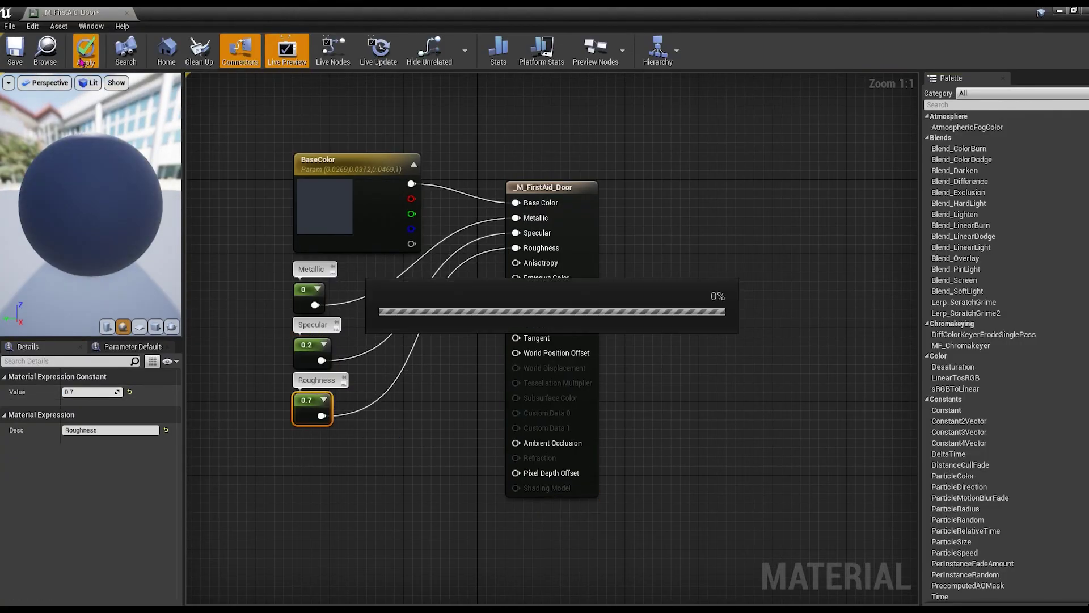
pyautogui.click(127, 12)
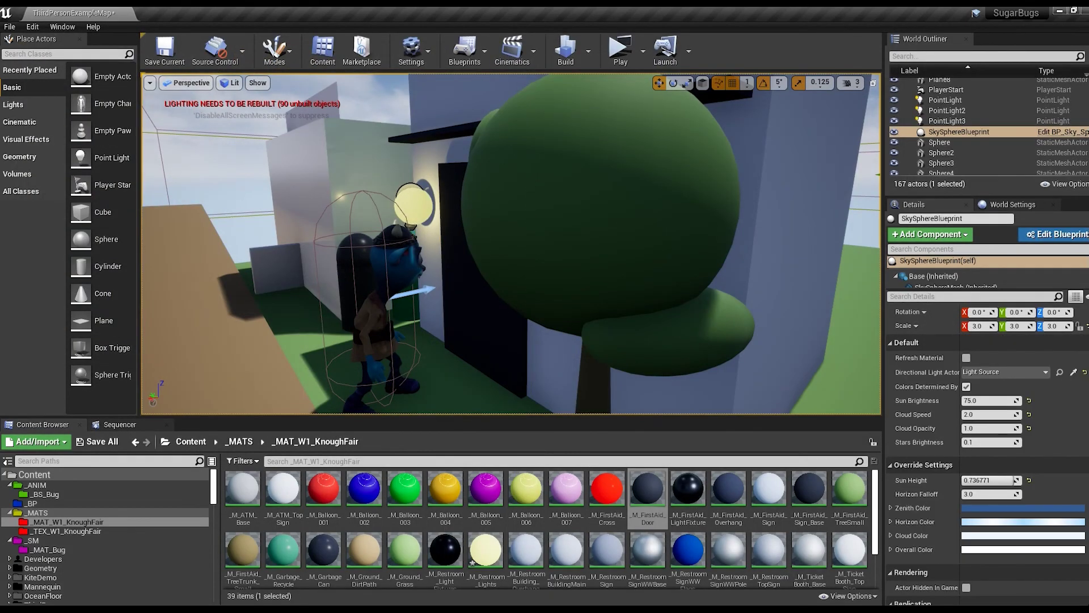
pyautogui.moveTo(511, 244); pyautogui.dragTo(512, 243, button='right')
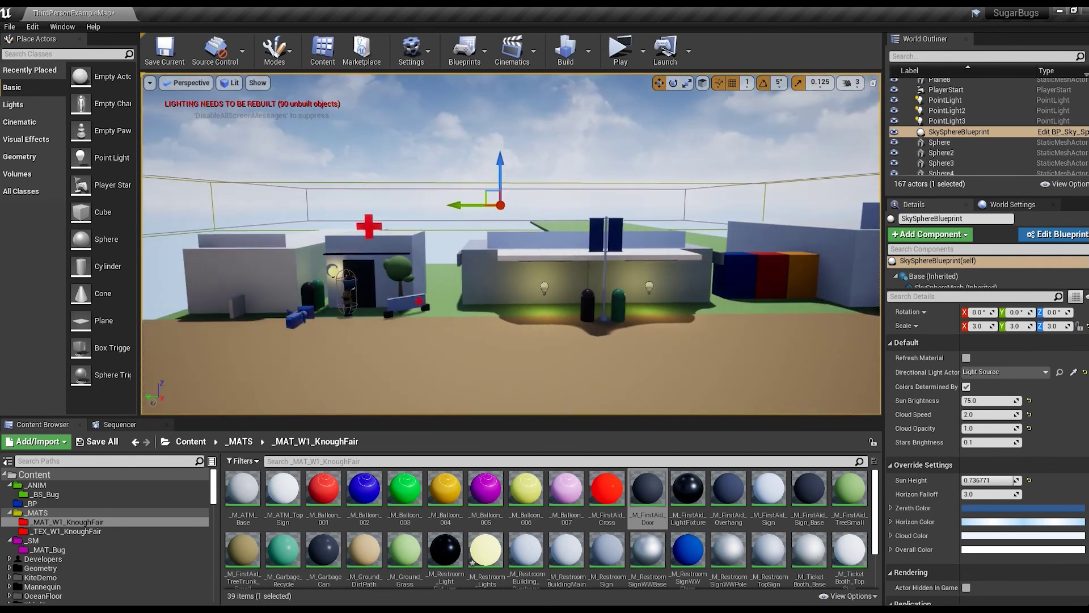
# Play-test the level, walking the character past the first-aid building
pyautogui.click(621, 50)
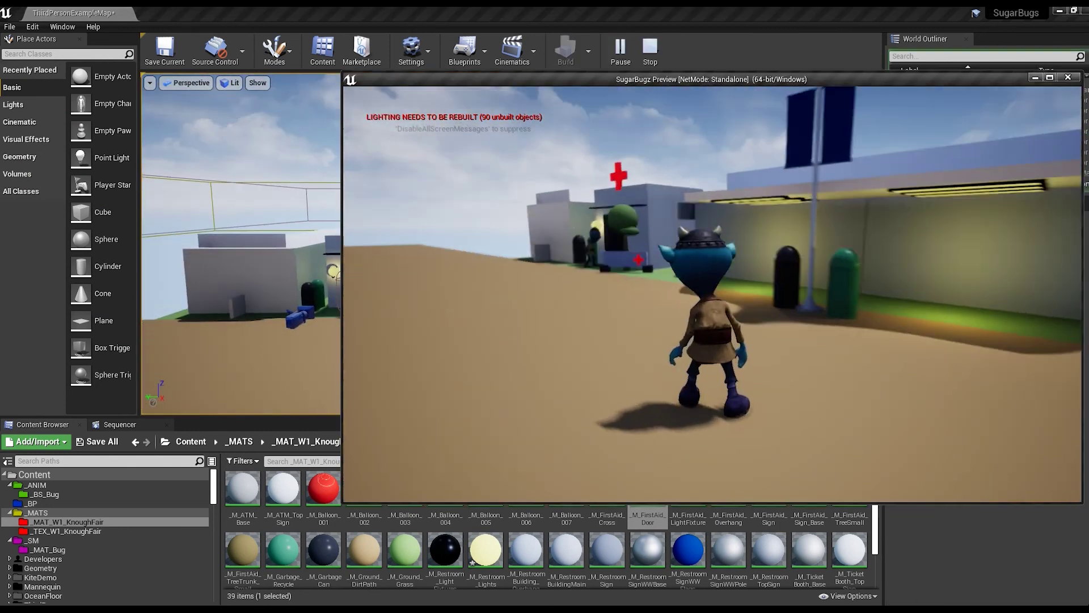
pyautogui.press('w')
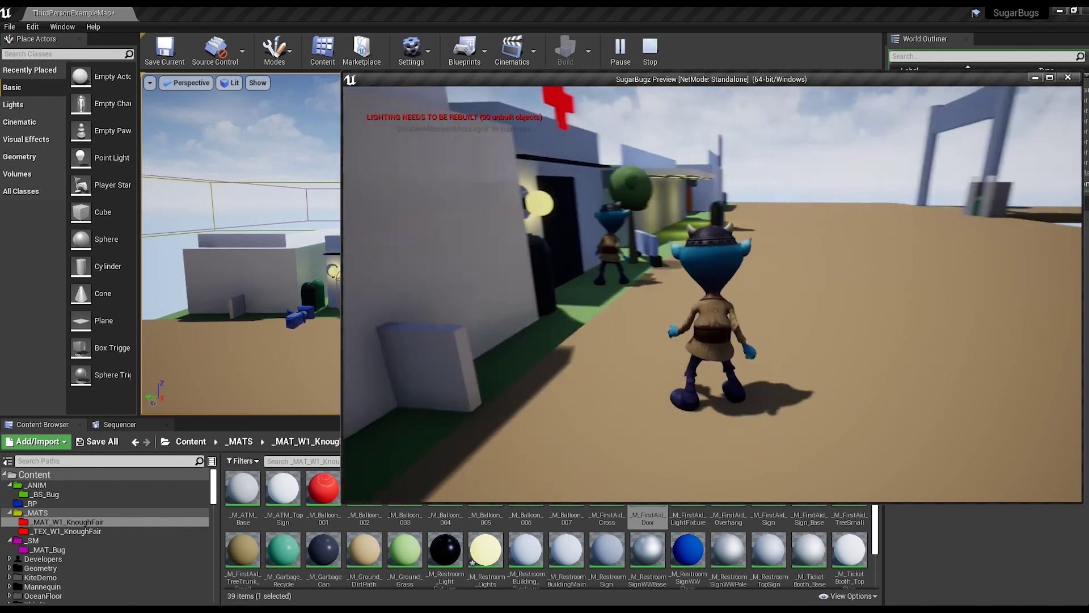
pyautogui.press('Escape')
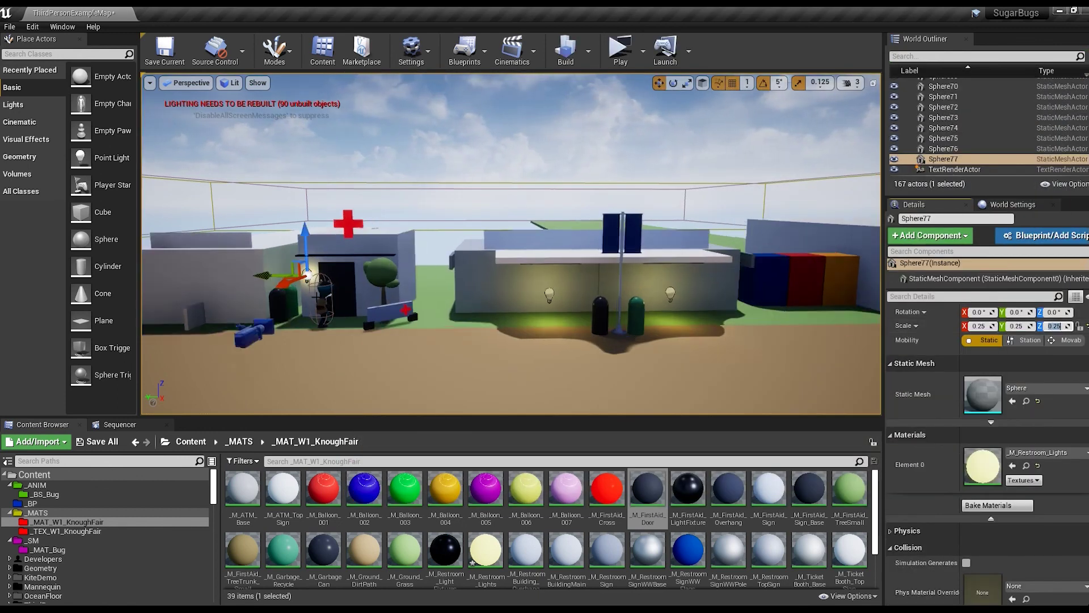
# In the orthographic front view, Alt-drag a copy of the bulb sphere slightly left
pyautogui.press('f')
pyautogui.keyDown('alt'); pyautogui.moveTo(327, 299); pyautogui.dragTo(448, 247); pyautogui.keyUp('alt')
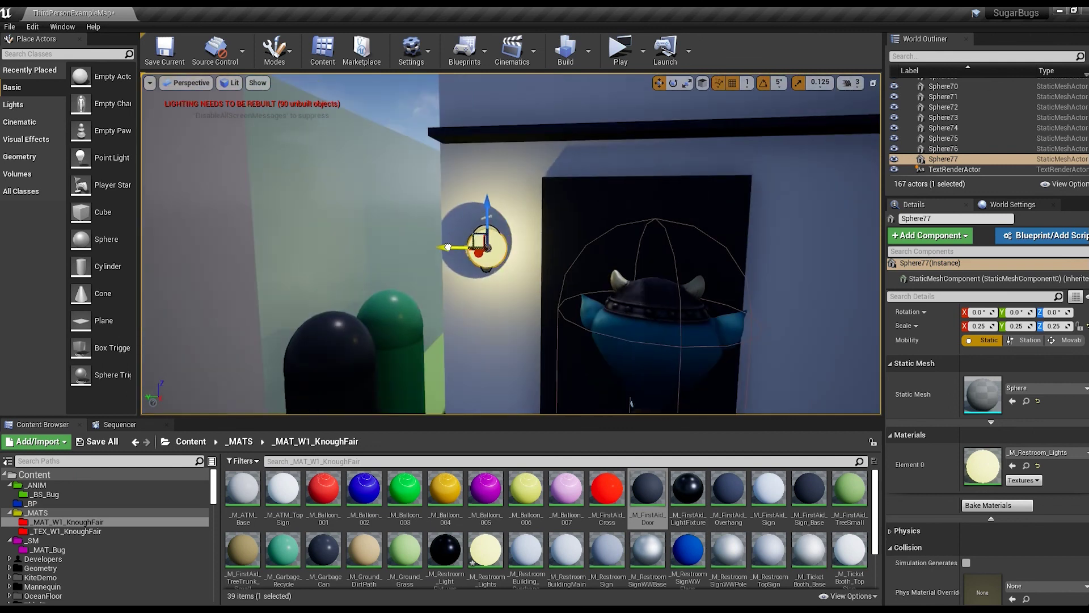
pyautogui.click(187, 83)
pyautogui.click(190, 160)
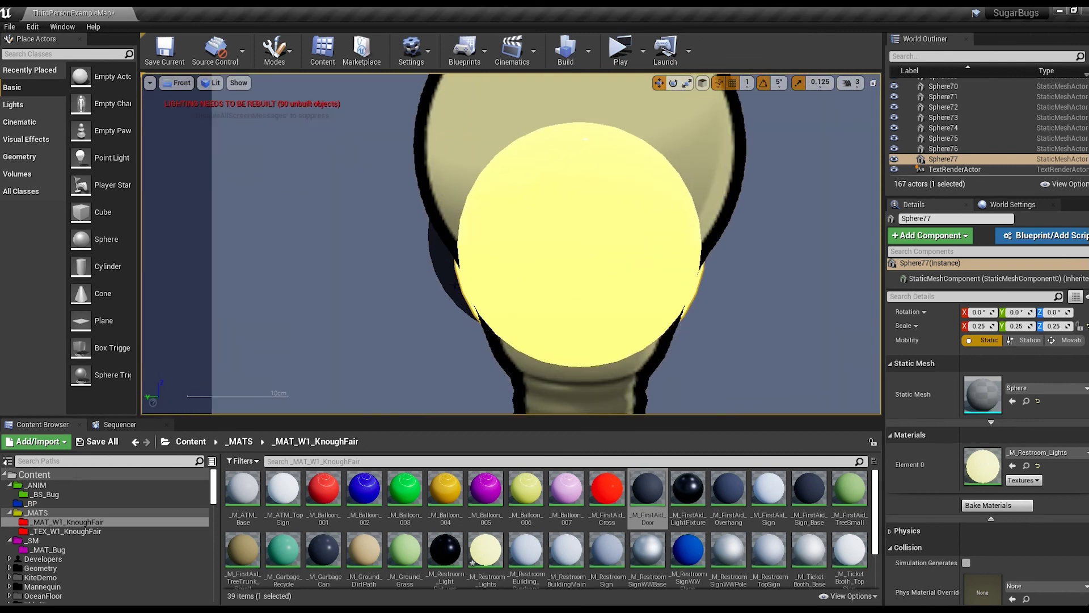
pyautogui.scroll(-3, 662, 214)
pyautogui.scroll(-2, 636, 224)
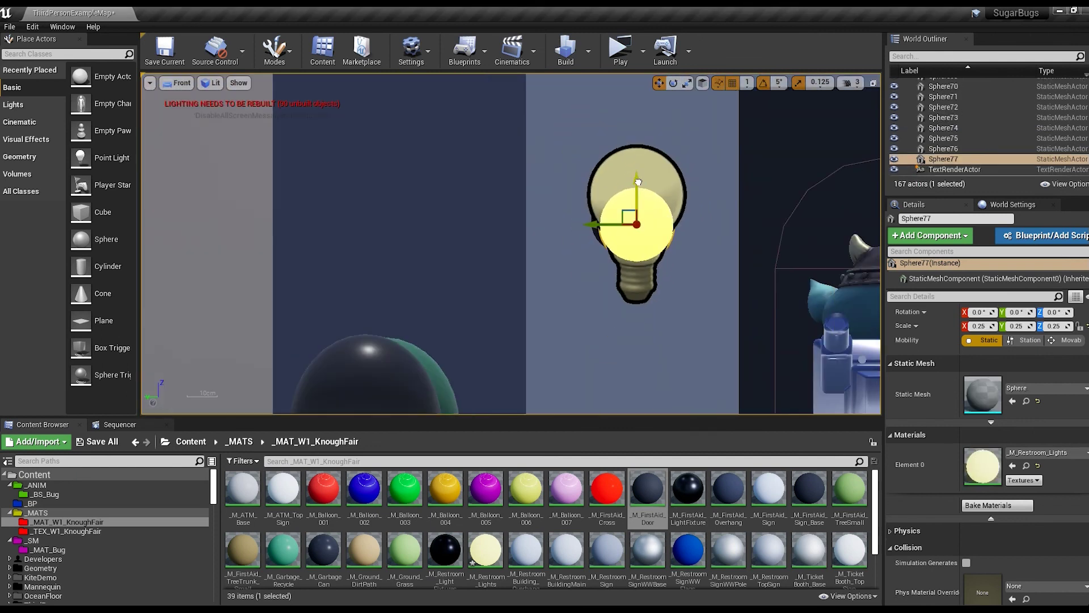
pyautogui.scroll(10, 982, 139)
pyautogui.click(946, 105)
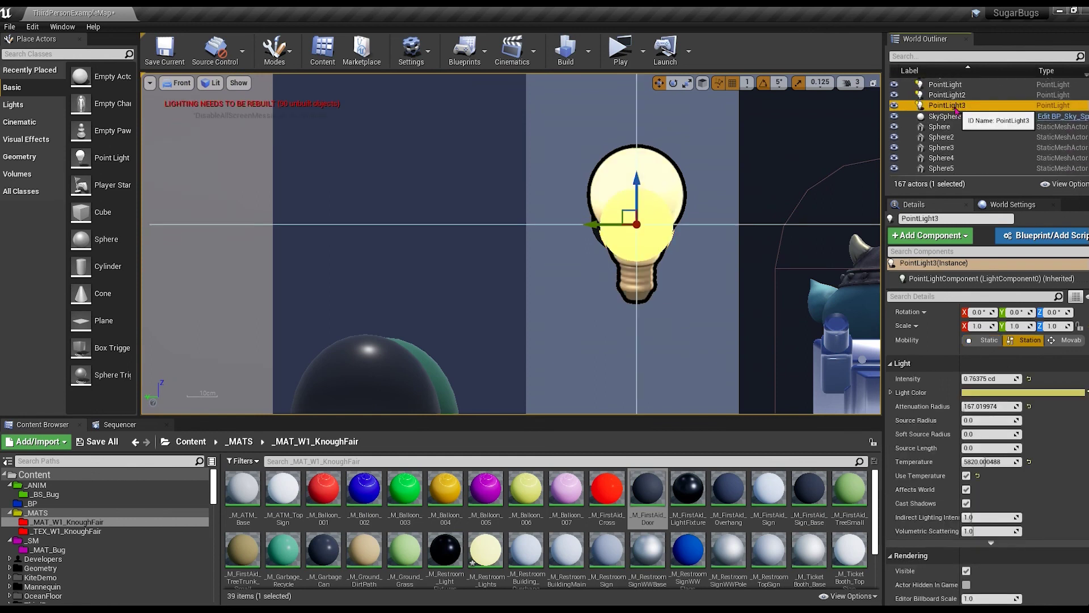
pyautogui.click(603, 223)
pyautogui.keyDown('alt'); pyautogui.moveTo(603, 223); pyautogui.dragTo(587, 218); pyautogui.keyUp('alt')
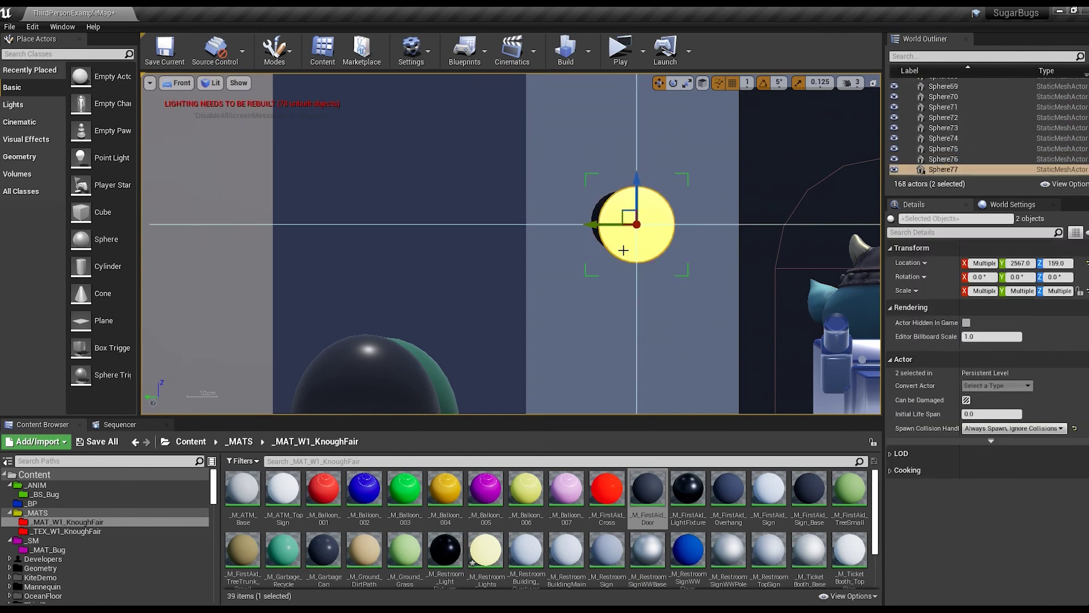
# Check the new bulb sphere's alignment with the lamp in top, bottom and perspective views
pyautogui.hotkey('alt', 'j')
pyautogui.hotkey('alt', 'shift', 'j')
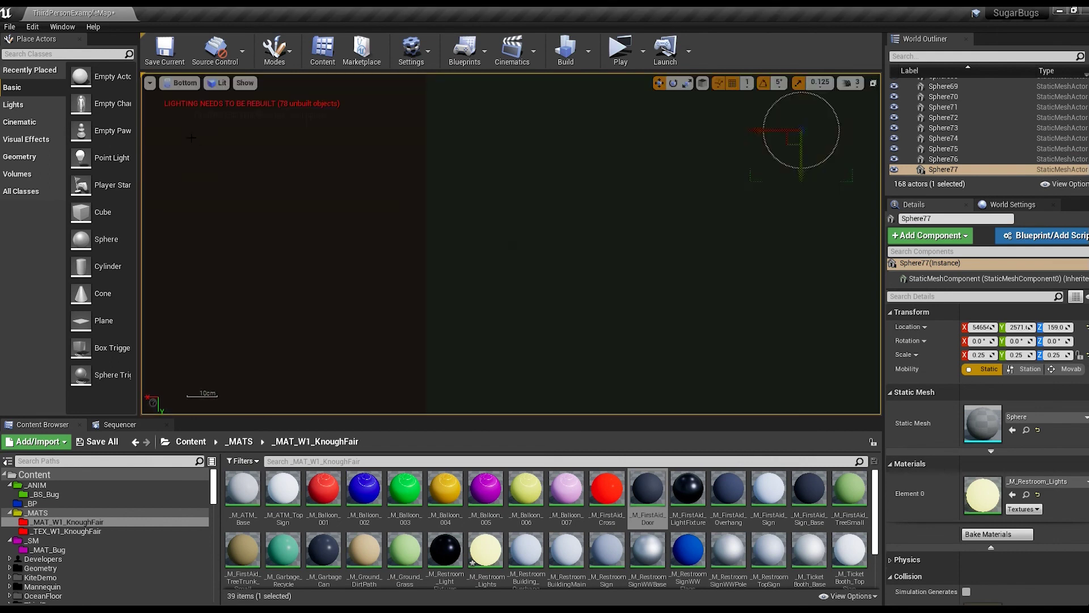
pyautogui.hotkey('alt', 'g')
pyautogui.press('f')
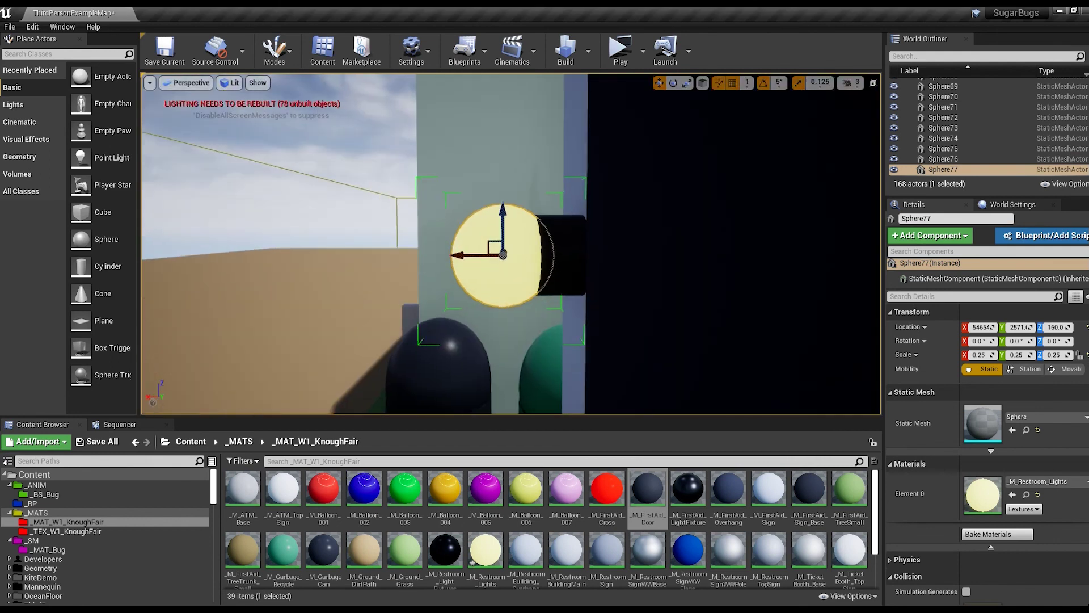
pyautogui.scroll(10, 971, 175)
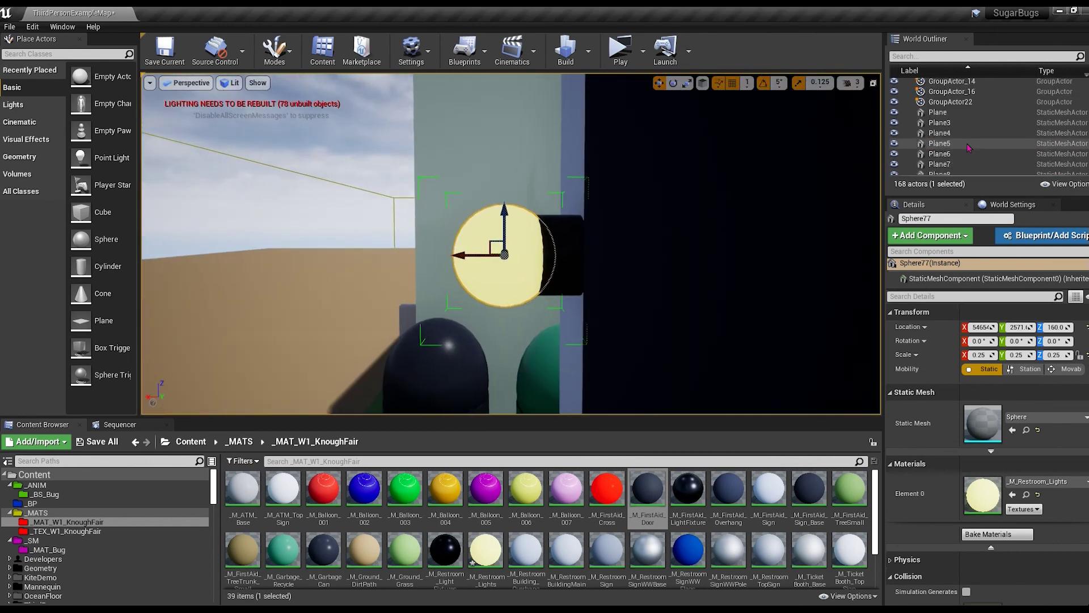
# Save the level with Ctrl+S
pyautogui.doubleClick(959, 134)
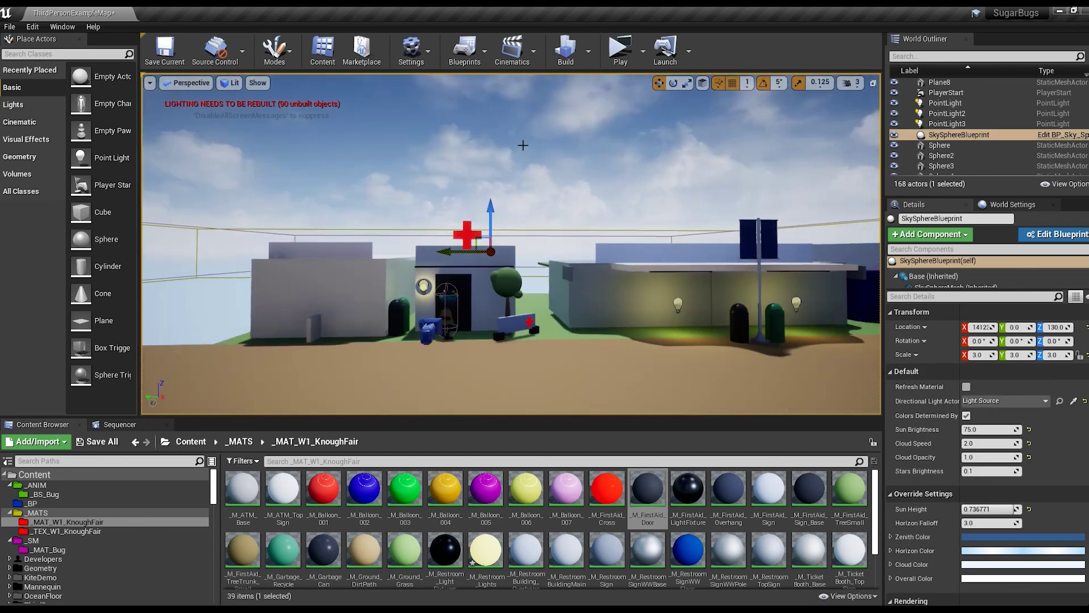
pyautogui.hotkey('ctrl', 's')
pyautogui.press('Return')
pyautogui.click(588, 51)
# Set Lighting Quality to High and run Build Lighting Only
pyautogui.moveTo(681, 97)
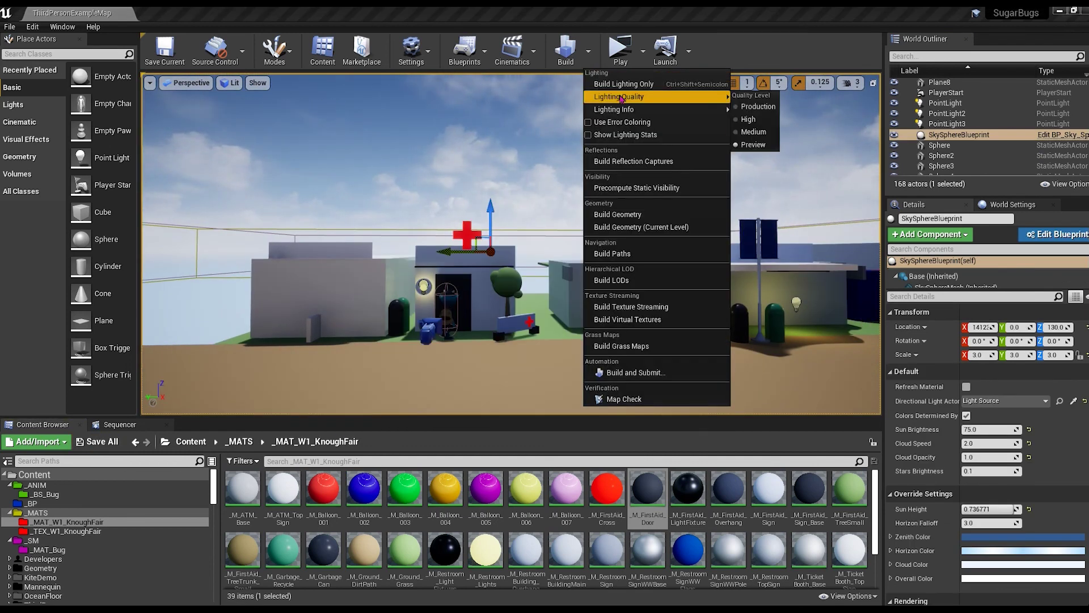
pyautogui.click(745, 119)
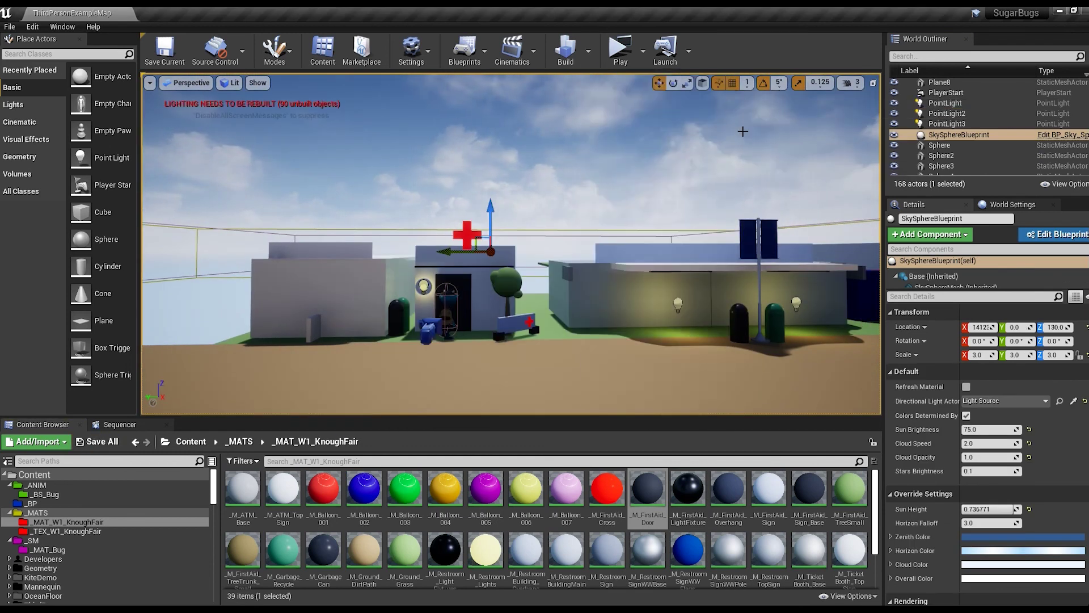
pyautogui.click(588, 51)
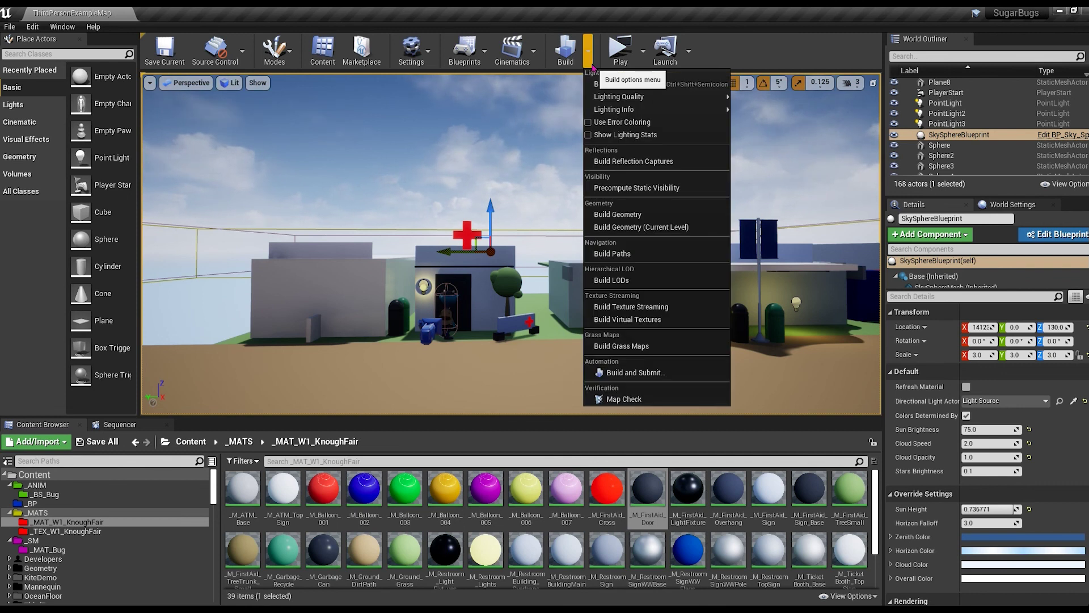
pyautogui.click(613, 84)
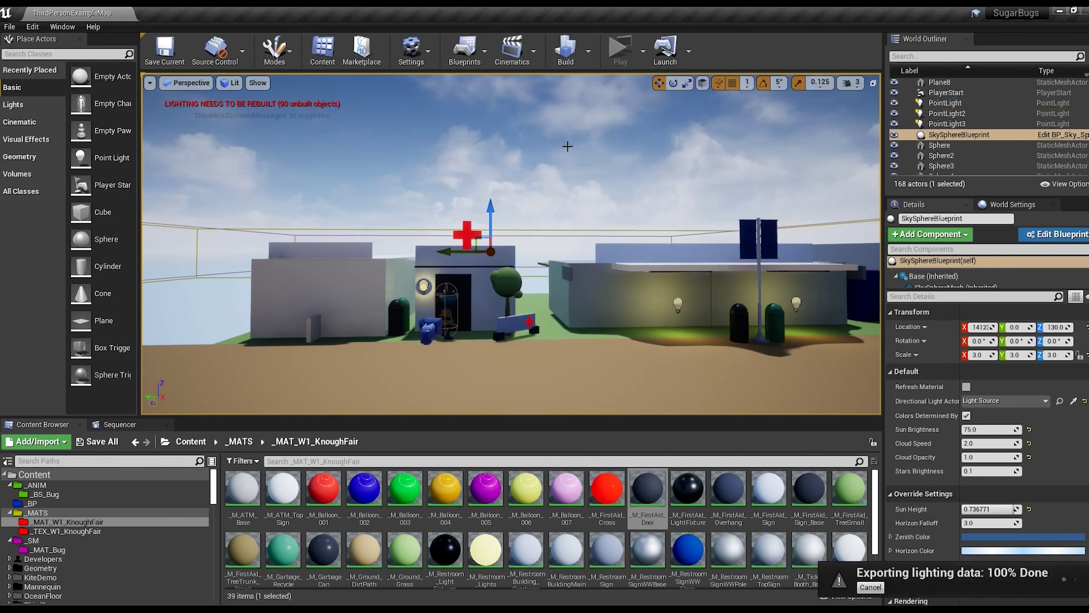